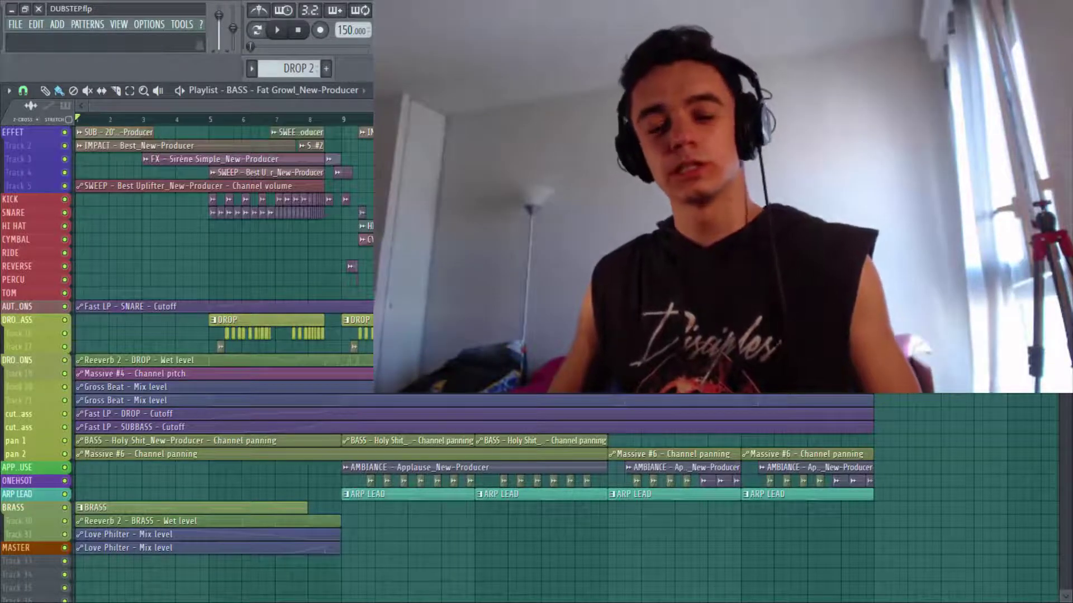
Step: Play the full arrangement from the beginning to its end and stop playback
key("space")
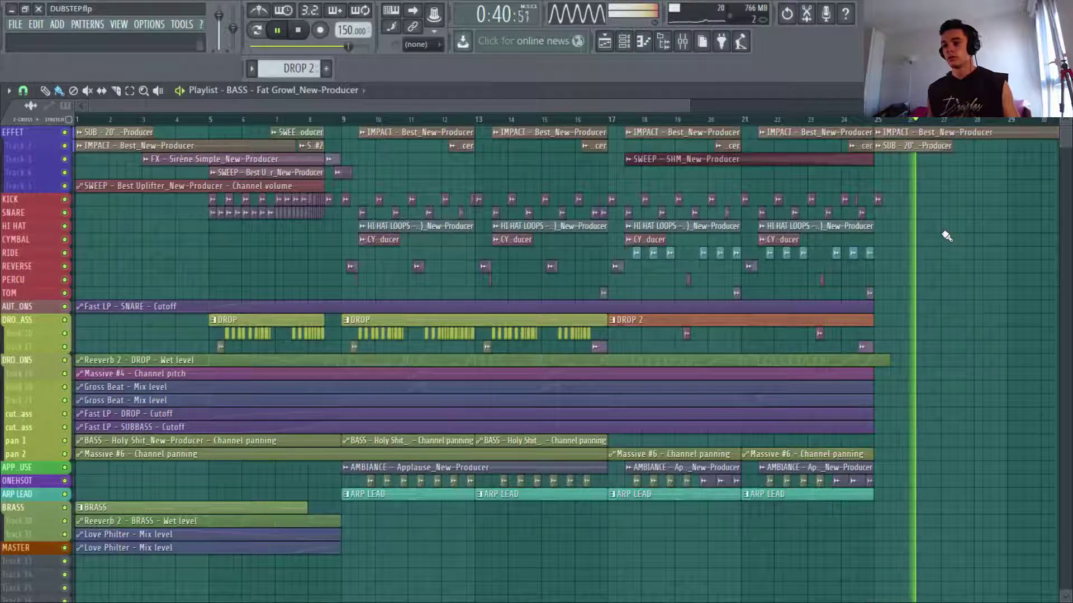
key("space")
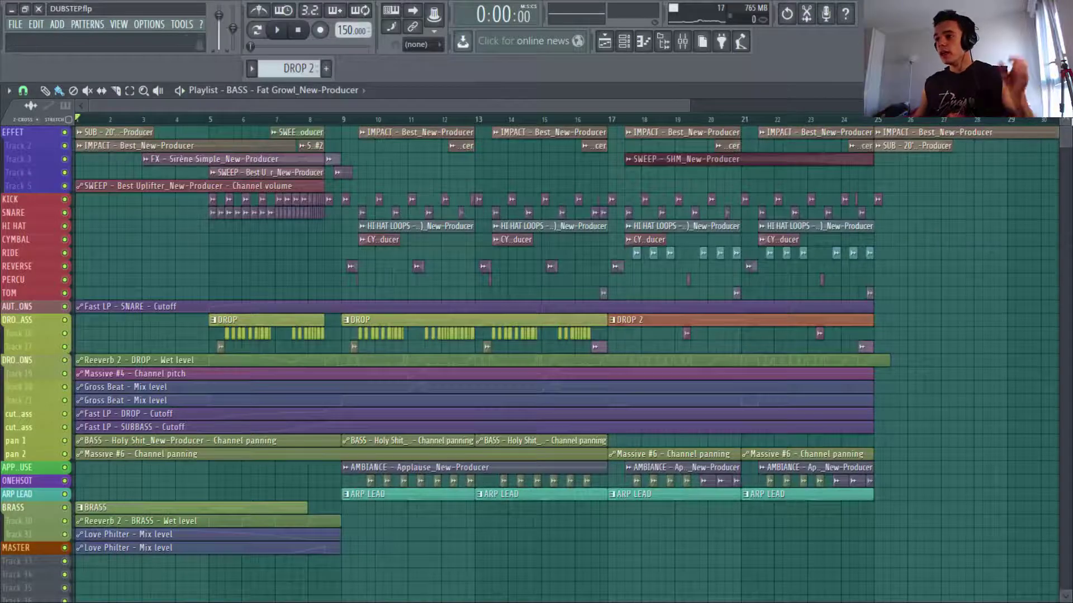
Step: Solo the KICK track and unmute the SNARE track so only the kick and snare are heard
scroll(567, 363, "up", 5)
scroll(567, 363, "down", 6)
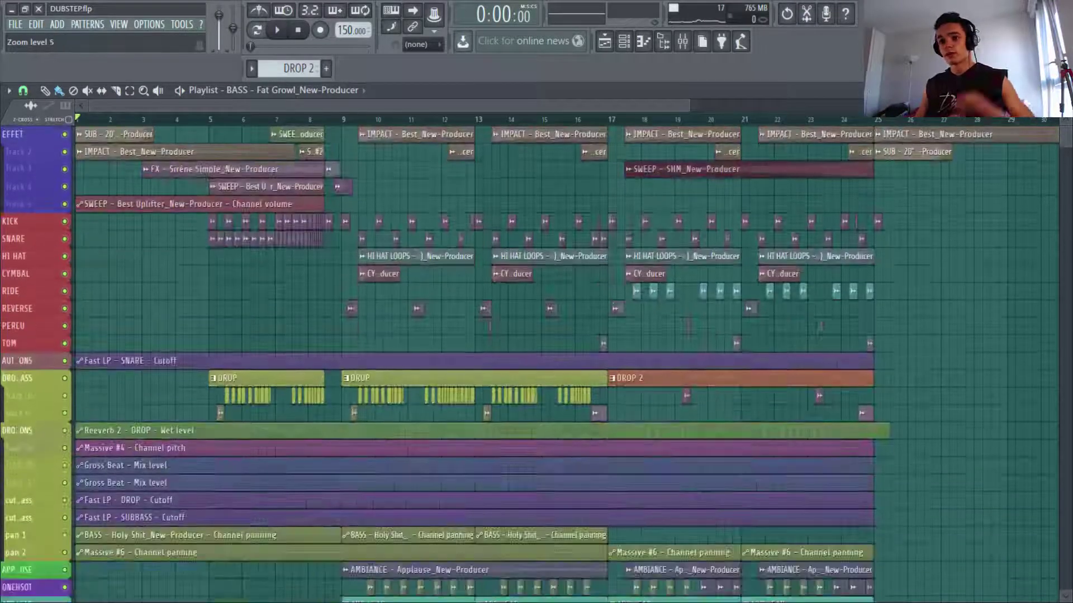
scroll(567, 363, "up", 4)
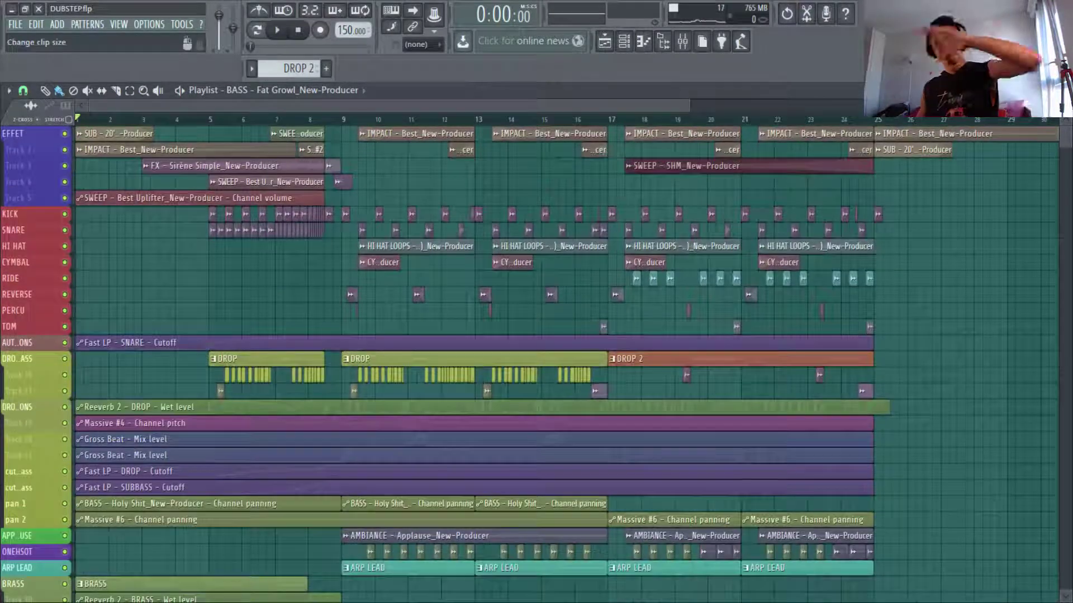
scroll(567, 363, "up", 5)
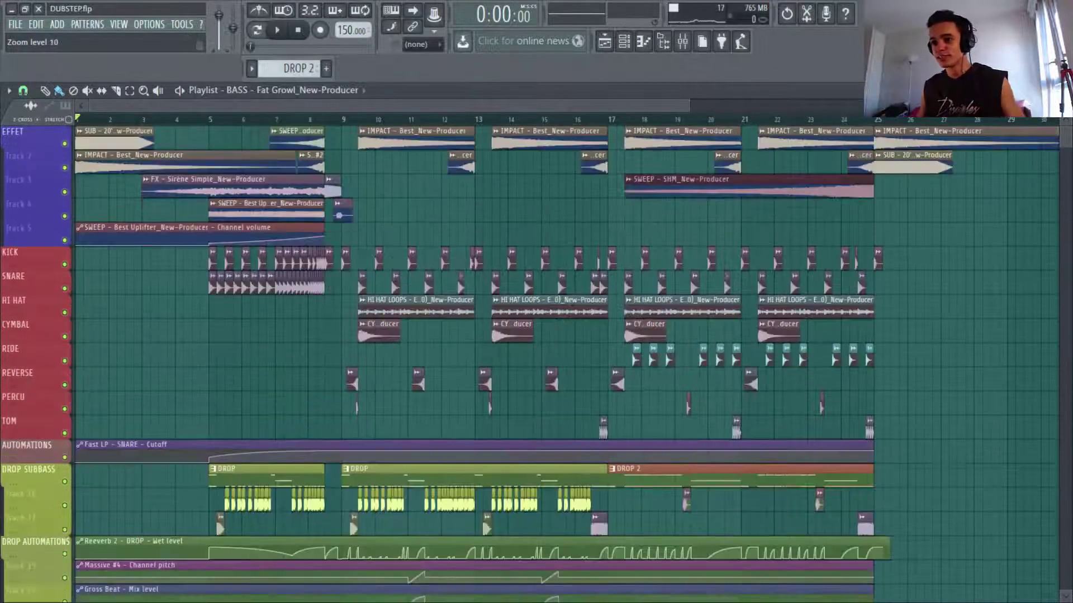
scroll(567, 363, "up", 1)
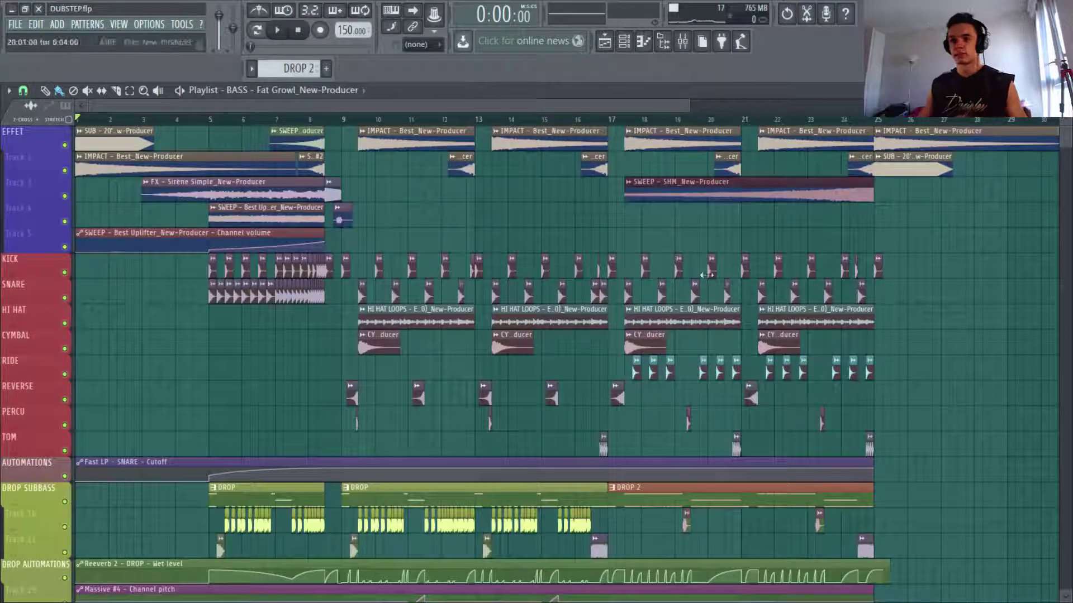
left_click_drag(319, 240, 826, 581)
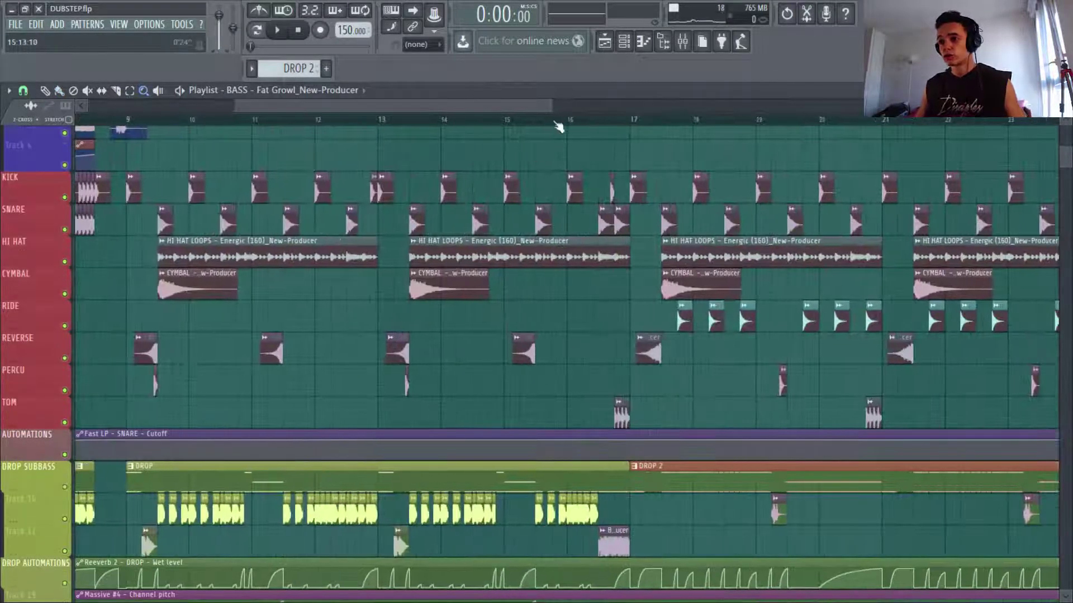
right_click(620, 163)
left_click_drag(603, 182, 316, 301)
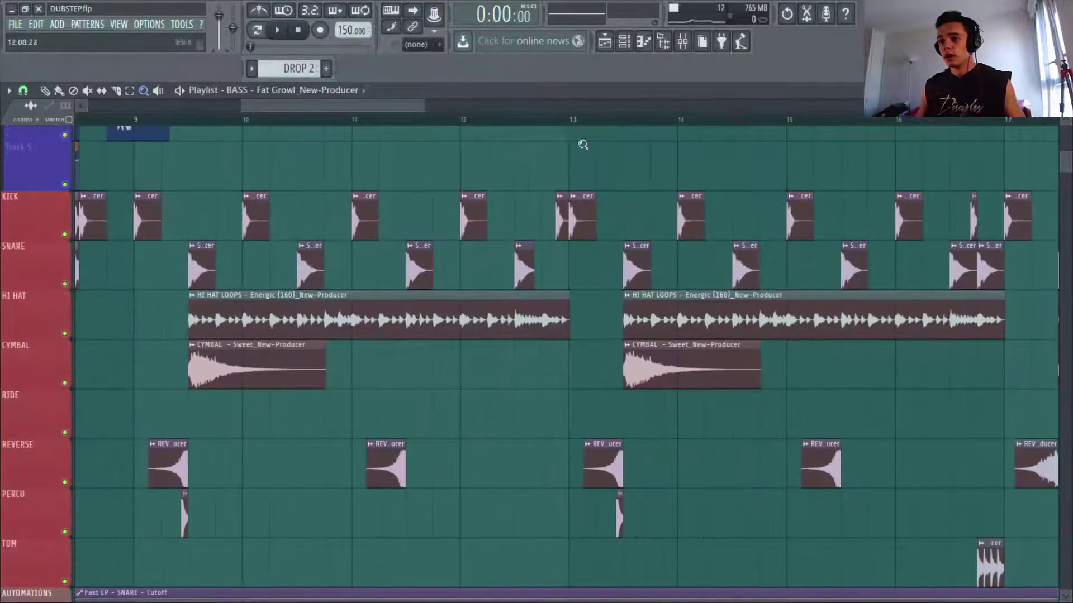
left_click_drag(425, 108, 412, 108)
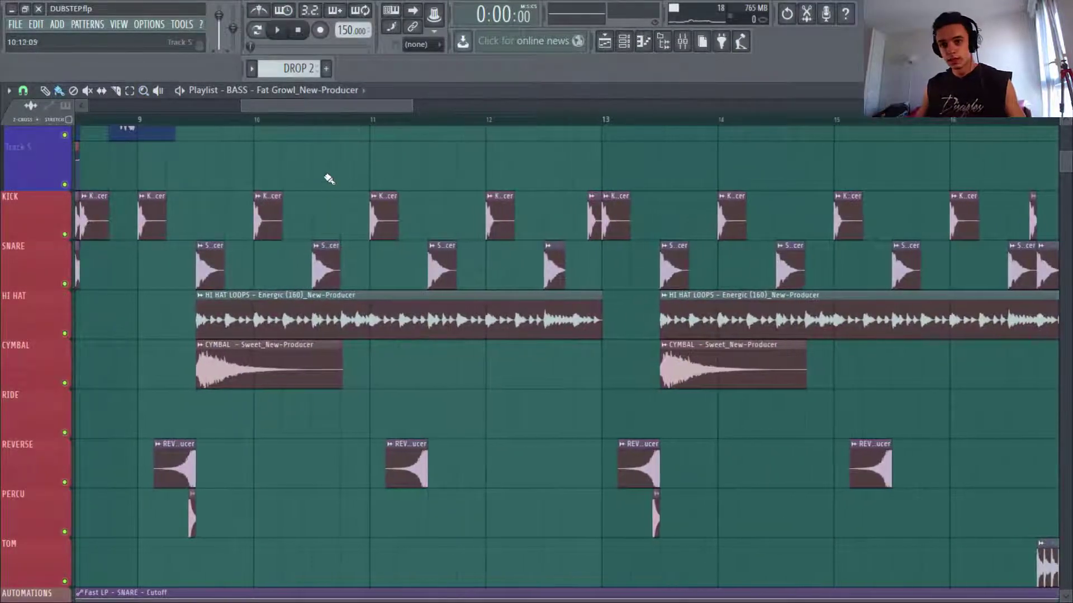
right_click(65, 235)
left_click(65, 285)
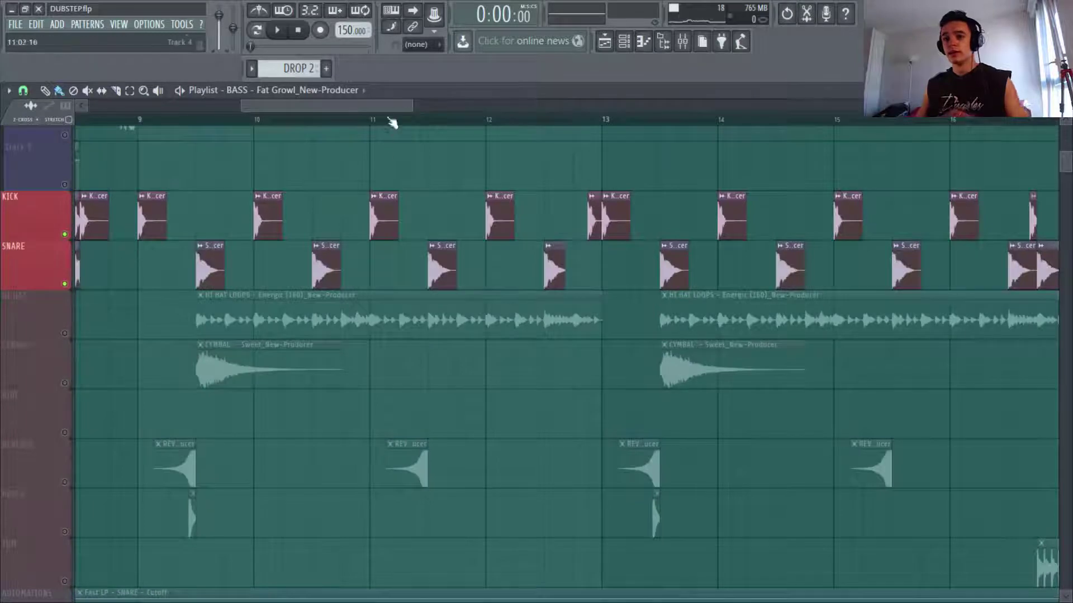
Step: Open the KICK - Dub sample's channel settings from its bar 9 clip, preview the waveform and close the window
left_click_drag(412, 107, 339, 106)
double_click(201, 214)
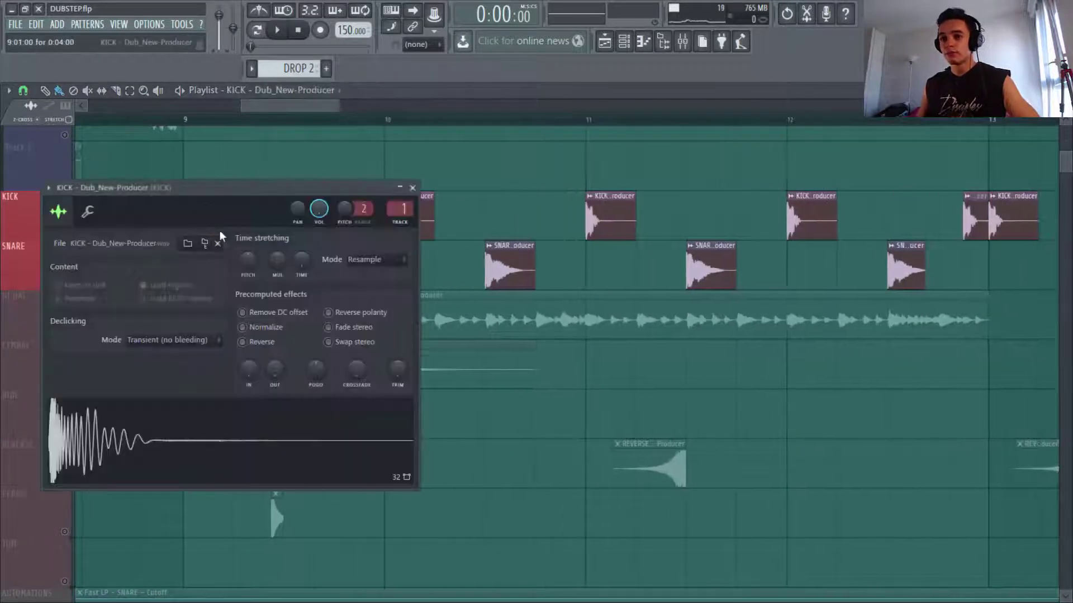
left_click(193, 446)
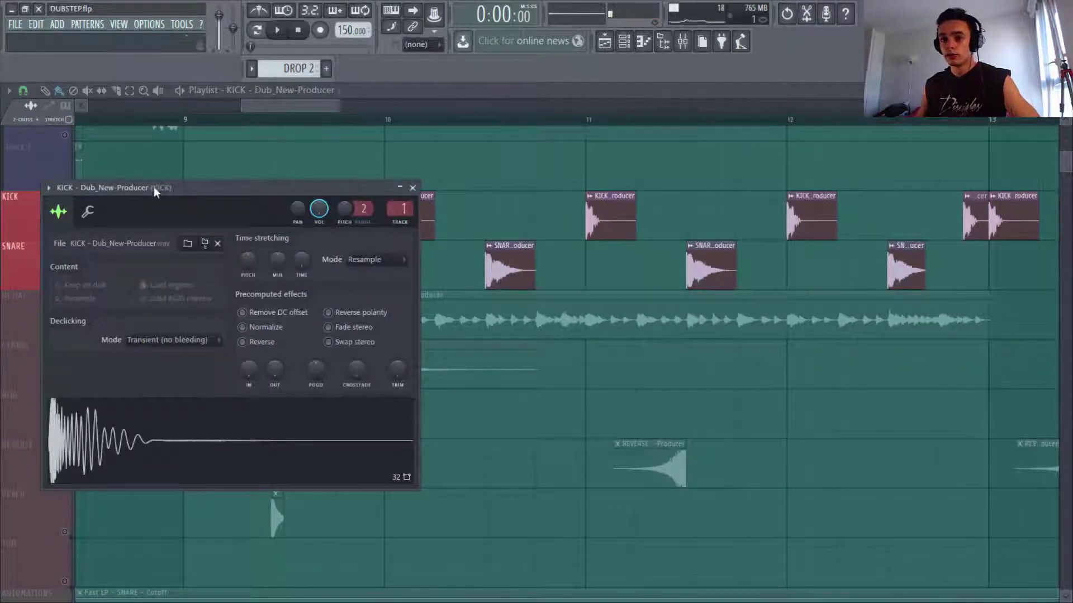
left_click_drag(188, 188, 254, 157)
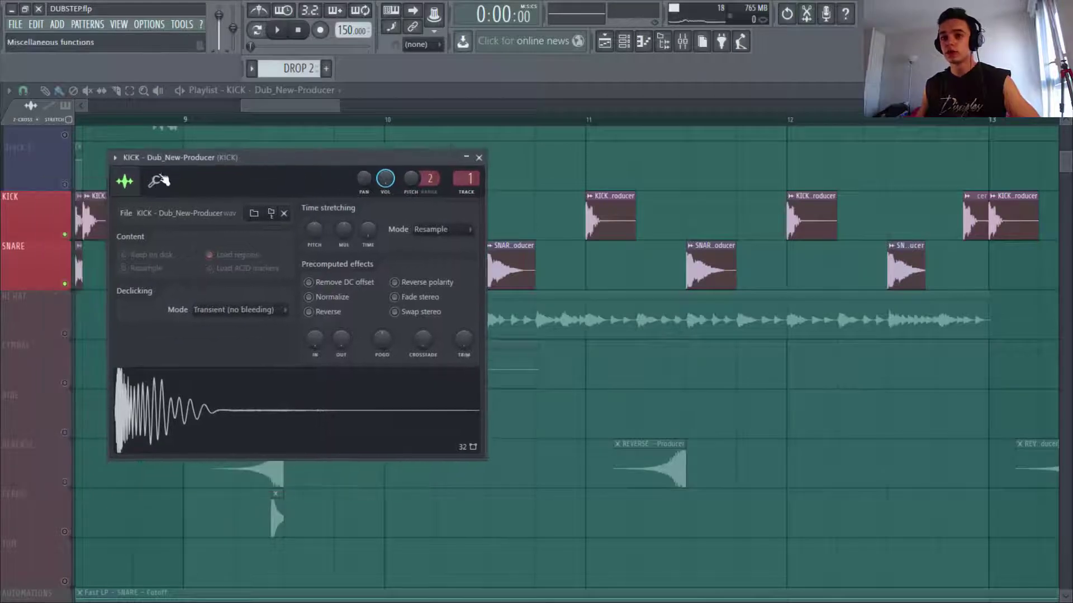
left_click(478, 158)
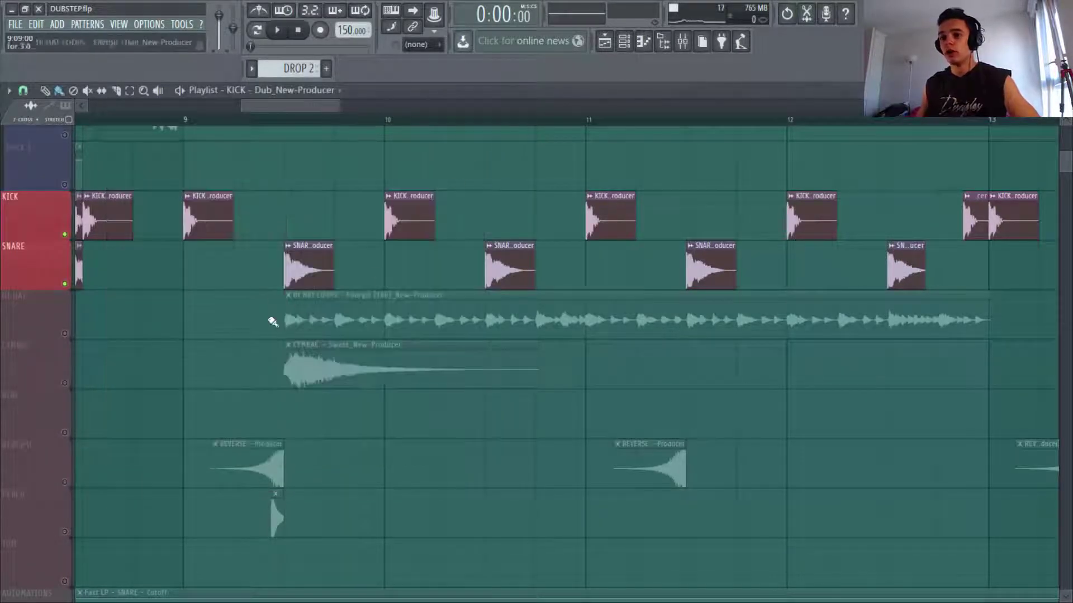
Step: Inspect the SNARE - Elite sample's channel settings and waveform from its first clip in bar 9, and close them
double_click(317, 270)
left_click_drag(314, 241, 353, 179)
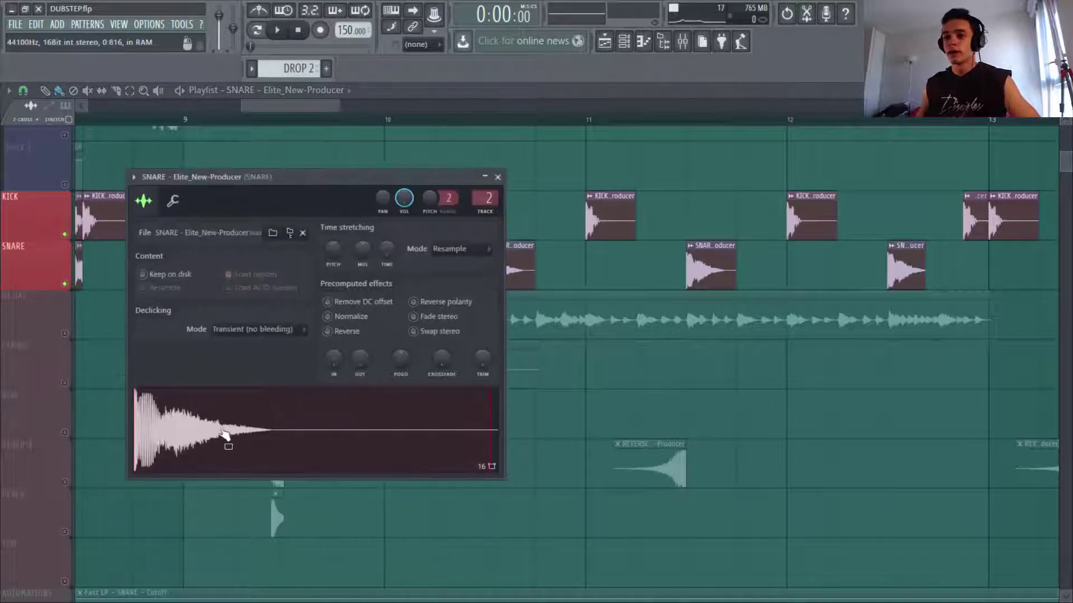
key("Escape")
scroll(223, 342, "down", 5)
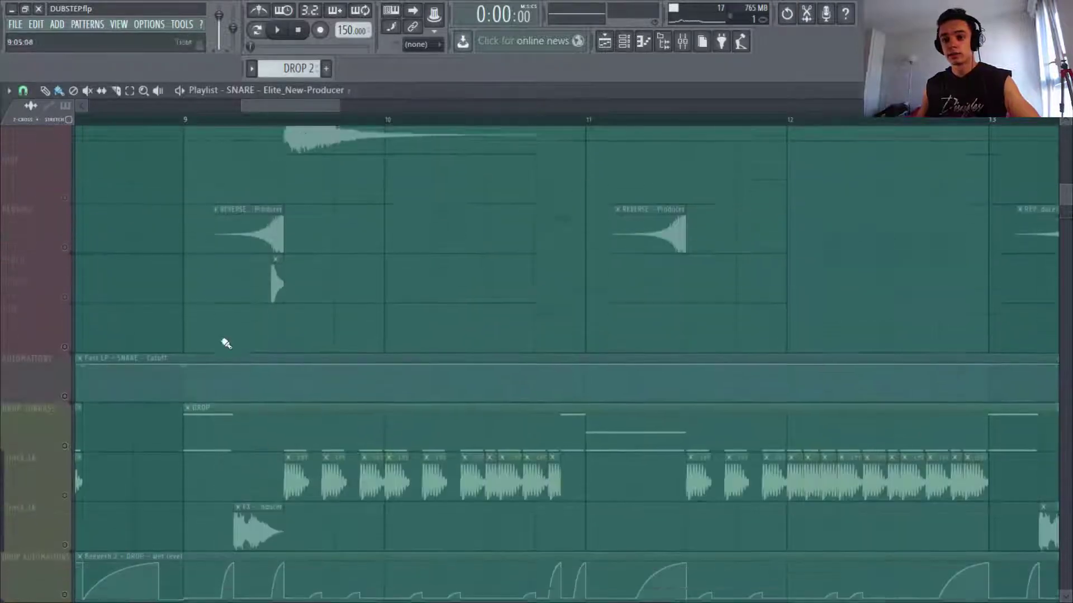
scroll(191, 364, "up", 6)
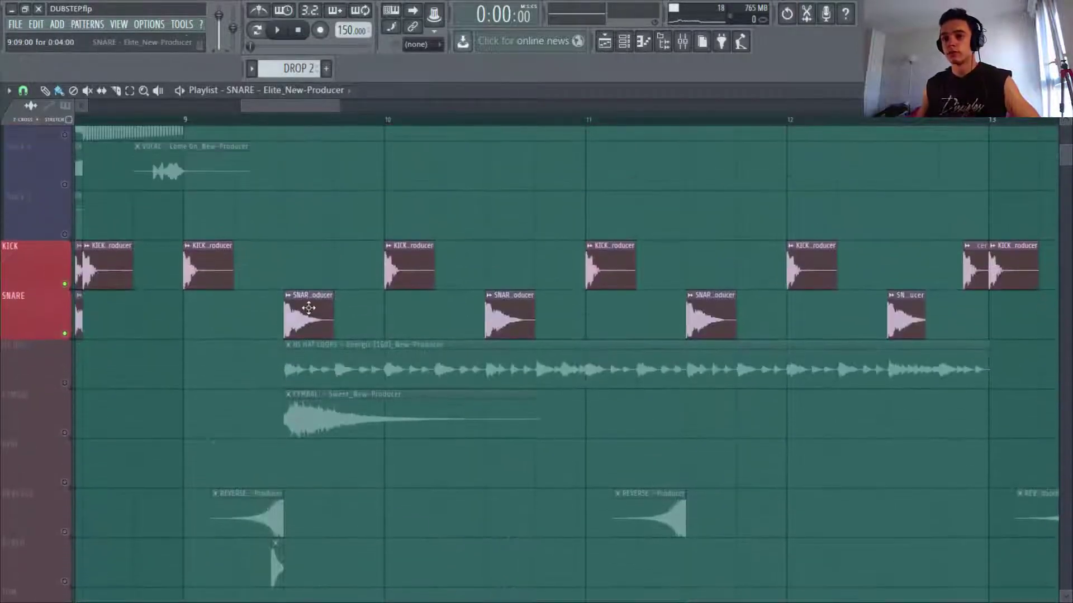
double_click(306, 310)
key("Escape")
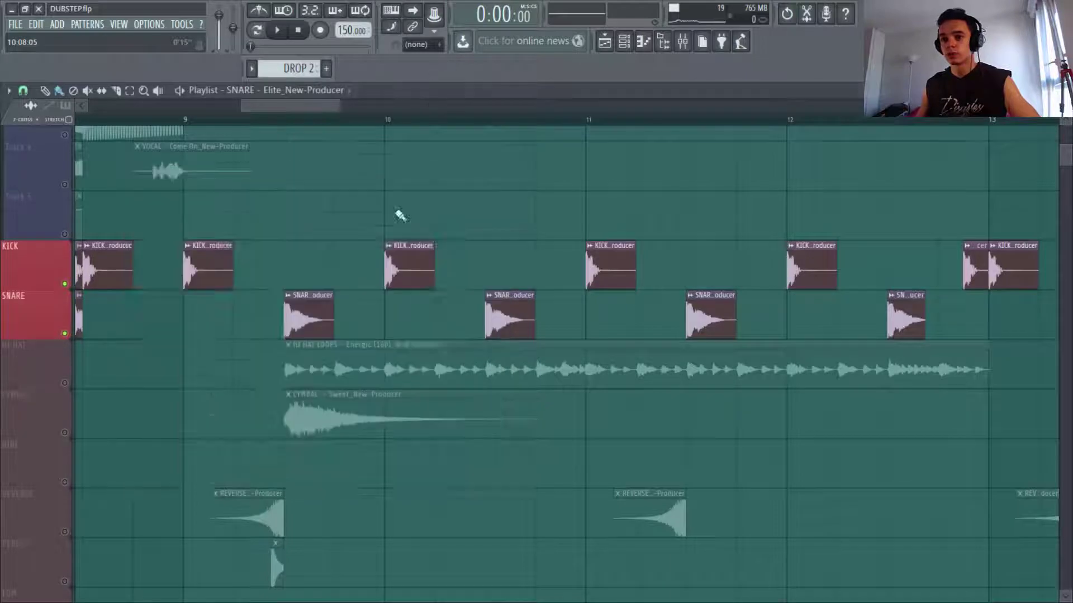
Step: Place the playhead on the first snare of bar 9 and recheck the snare sample's channel settings
scroll(98, 411, "down", 5)
scroll(96, 413, "up", 1)
scroll(283, 139, "up", 4)
left_click(284, 119)
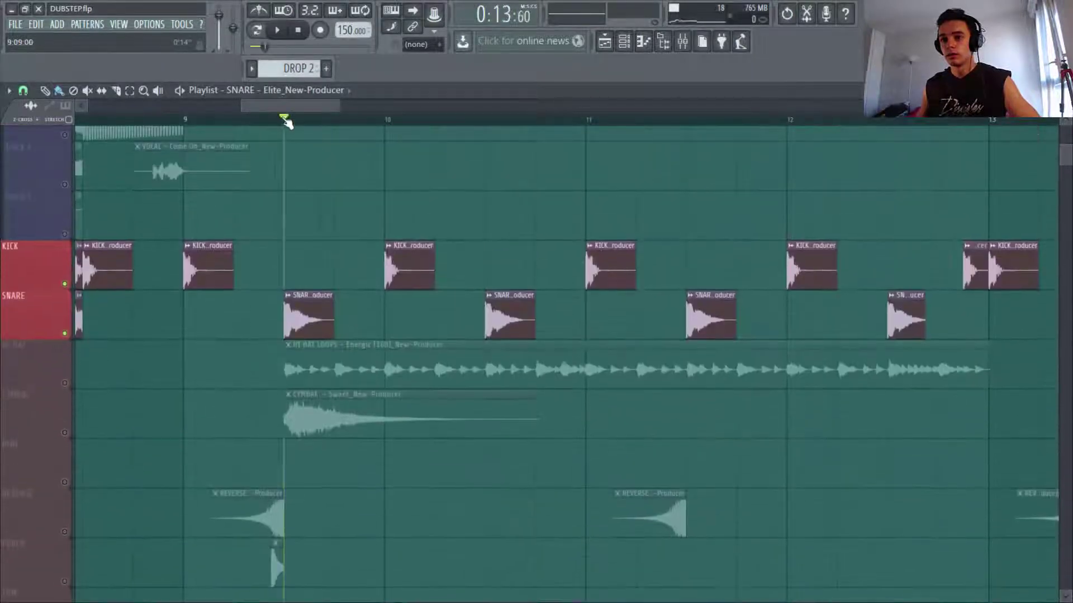
scroll(305, 211, "down", 3)
scroll(305, 210, "up", 3)
double_click(309, 260)
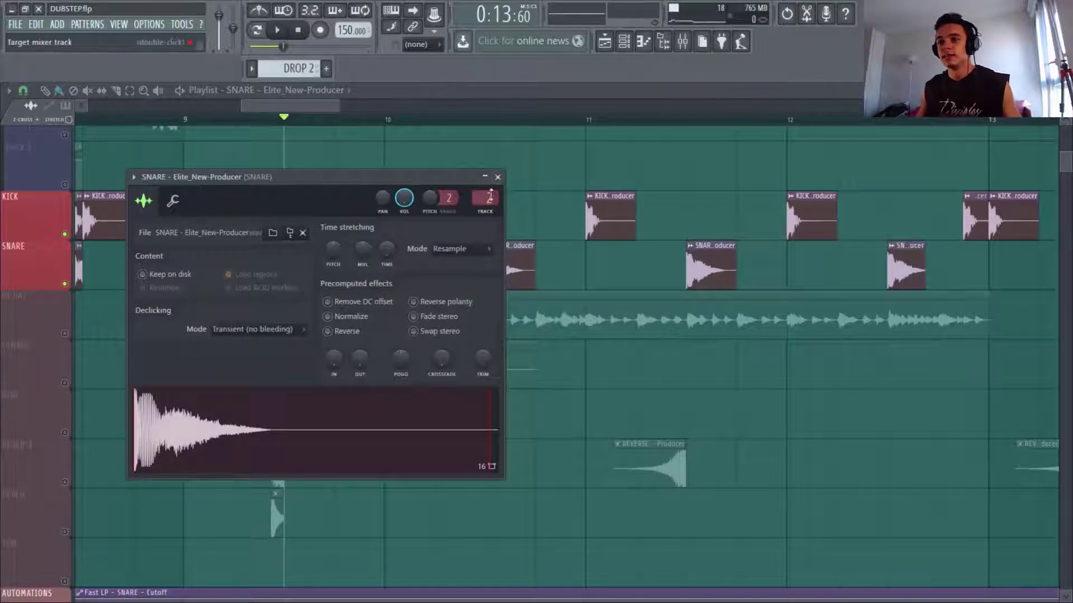
left_click(498, 178)
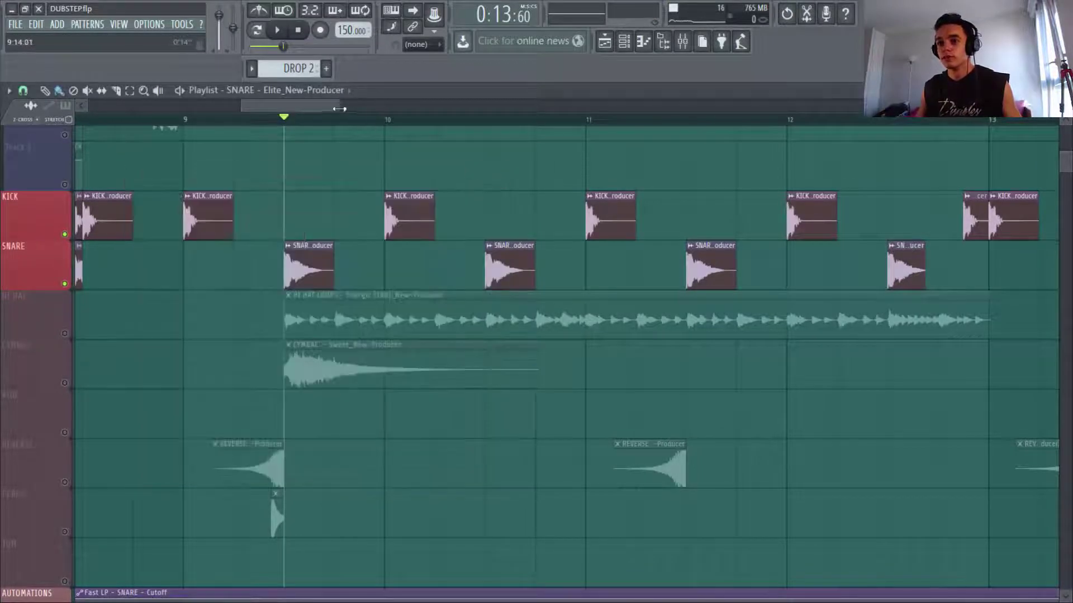
Step: Play the kick and snare pattern from the start of bar 9 and stop playback
left_click_drag(339, 105, 444, 111)
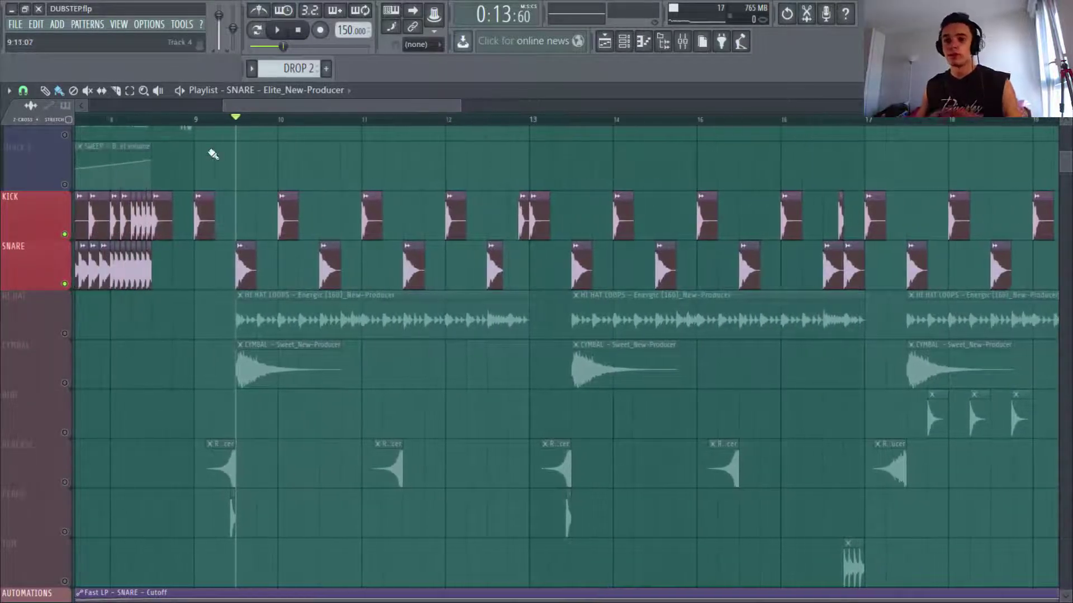
left_click(198, 124)
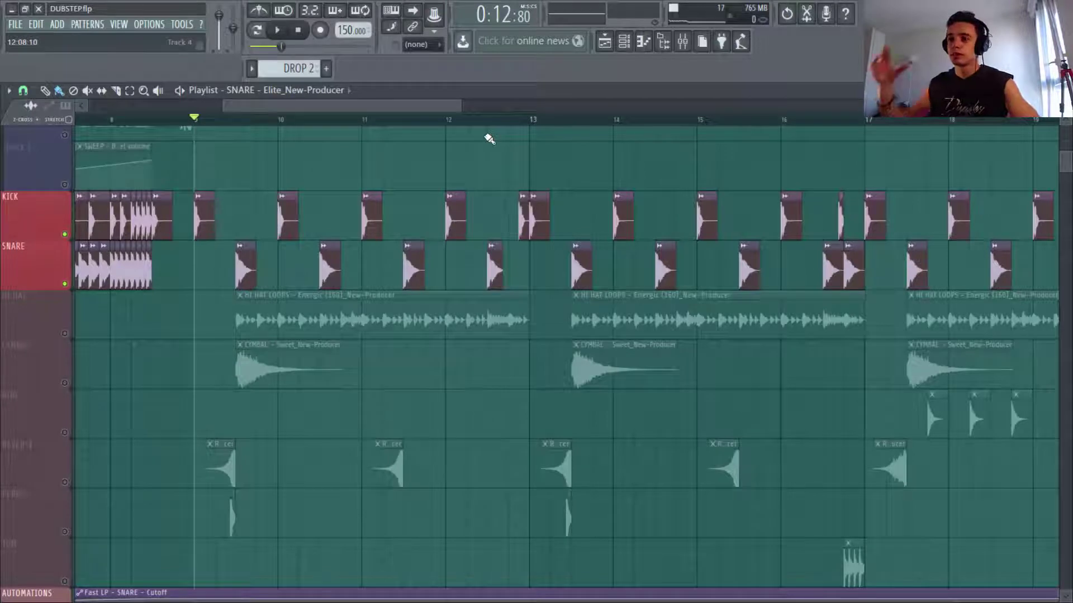
key("space")
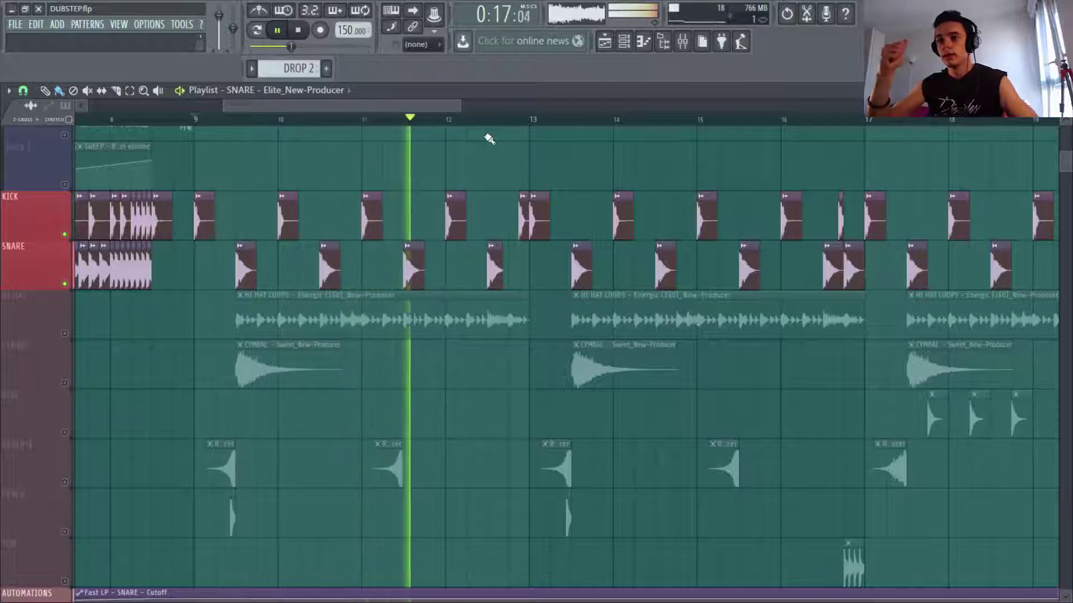
key("space")
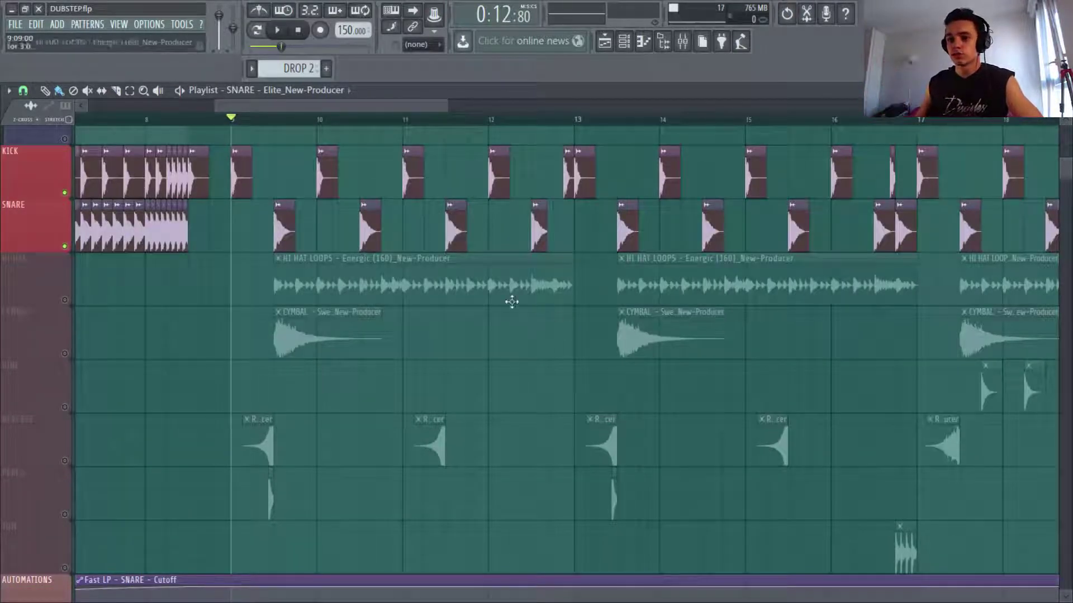
Step: Unmute the HI HAT track and open the channel settings of the HI HAT LOOPS - Energic (160) sample
left_click(65, 301)
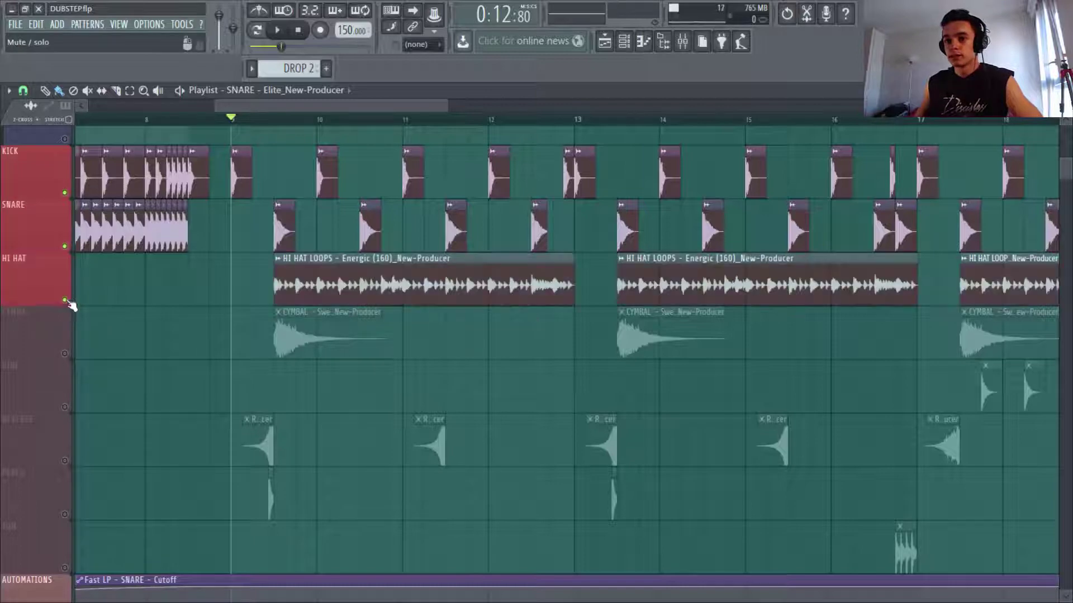
double_click(449, 288)
left_click_drag(496, 220, 531, 209)
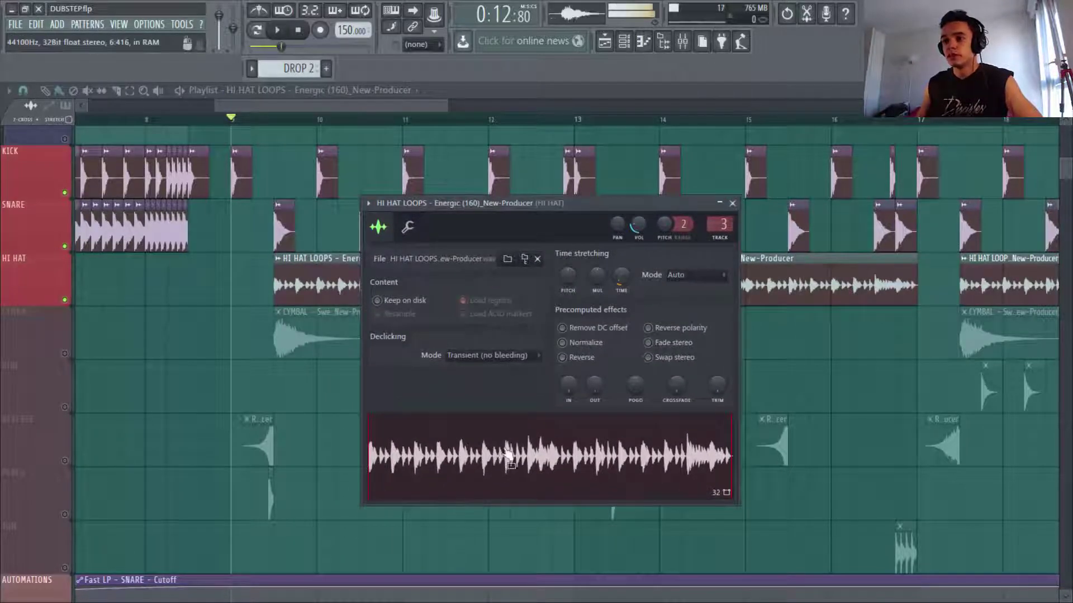
Step: Play the drums from the start of the first hi-hat loop in bar 9 and stop playback
left_click(274, 119)
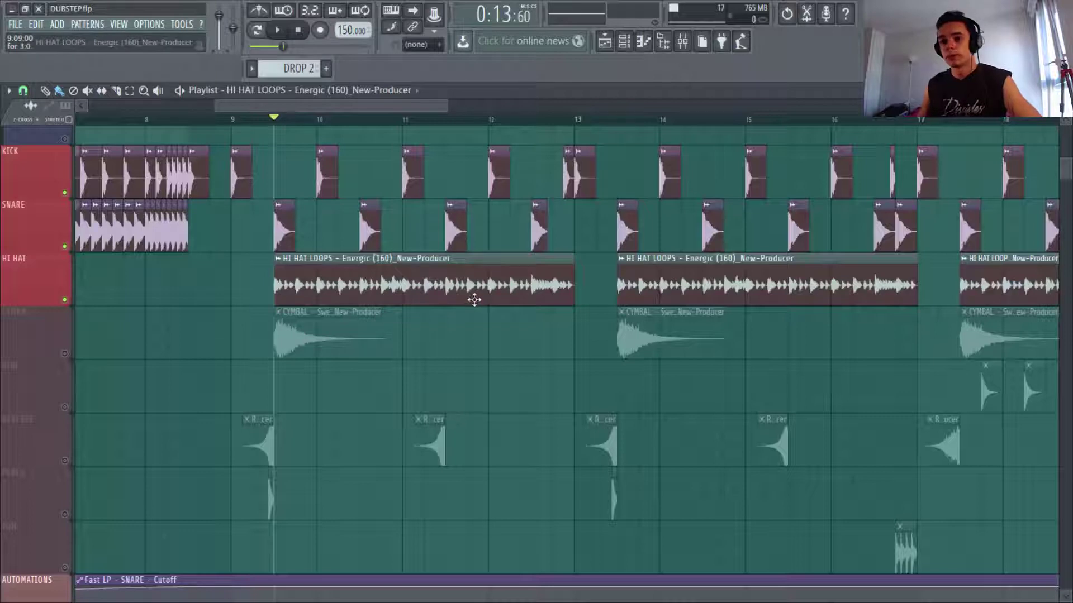
key("space")
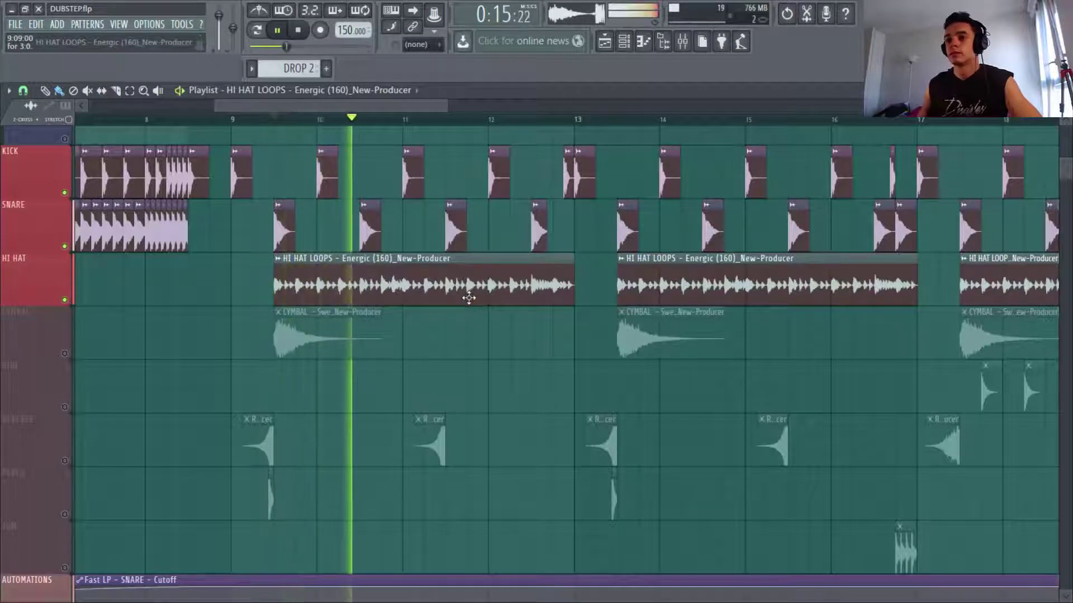
key("space")
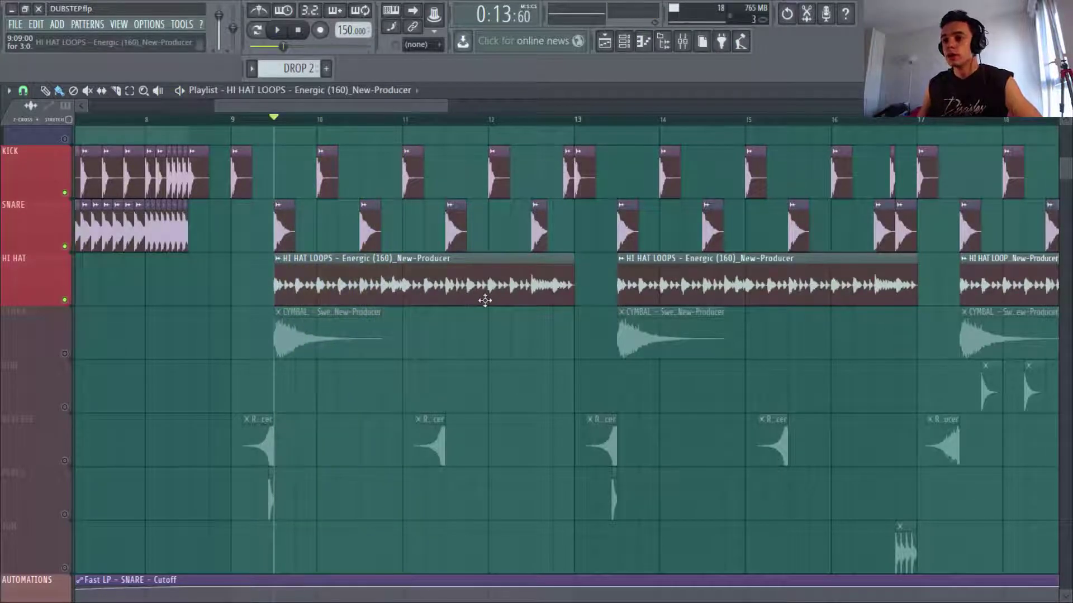
Step: Review the HI HAT LOOPS - Energic (160) channel settings again and close them
left_click_drag(447, 105, 527, 106)
double_click(337, 276)
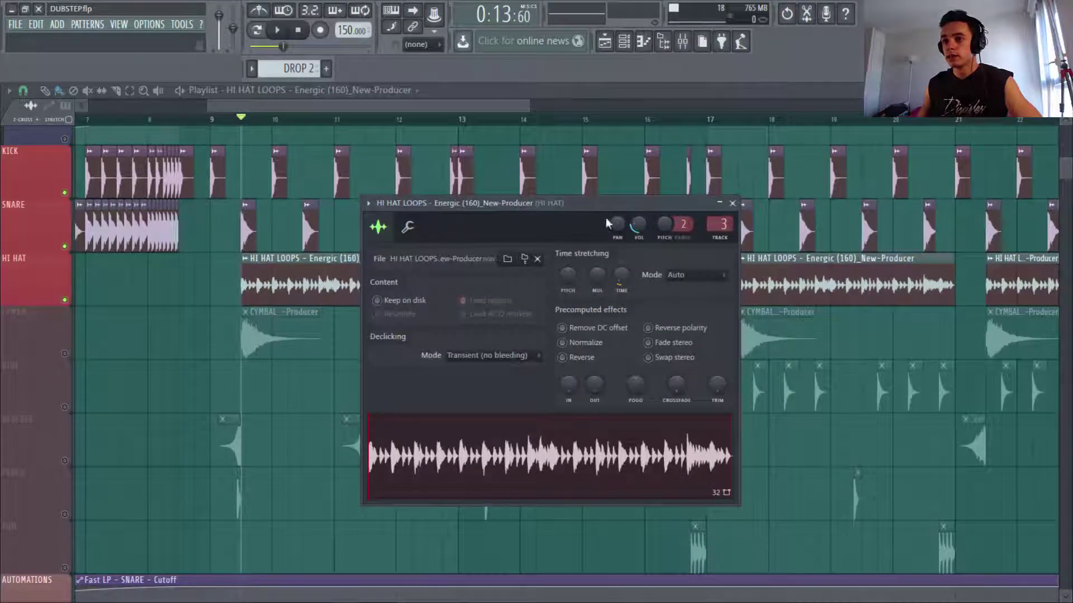
left_click(732, 203)
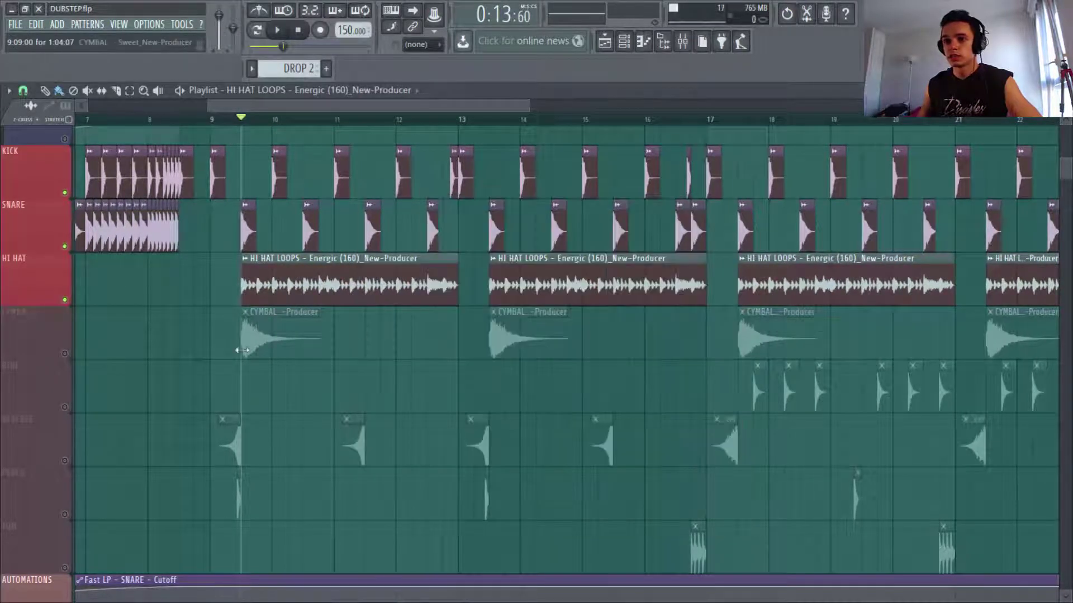
Step: Unmute the CYMBAL track and inspect the CYMBAL - Sweet sample's channel settings
left_click(66, 354)
double_click(277, 332)
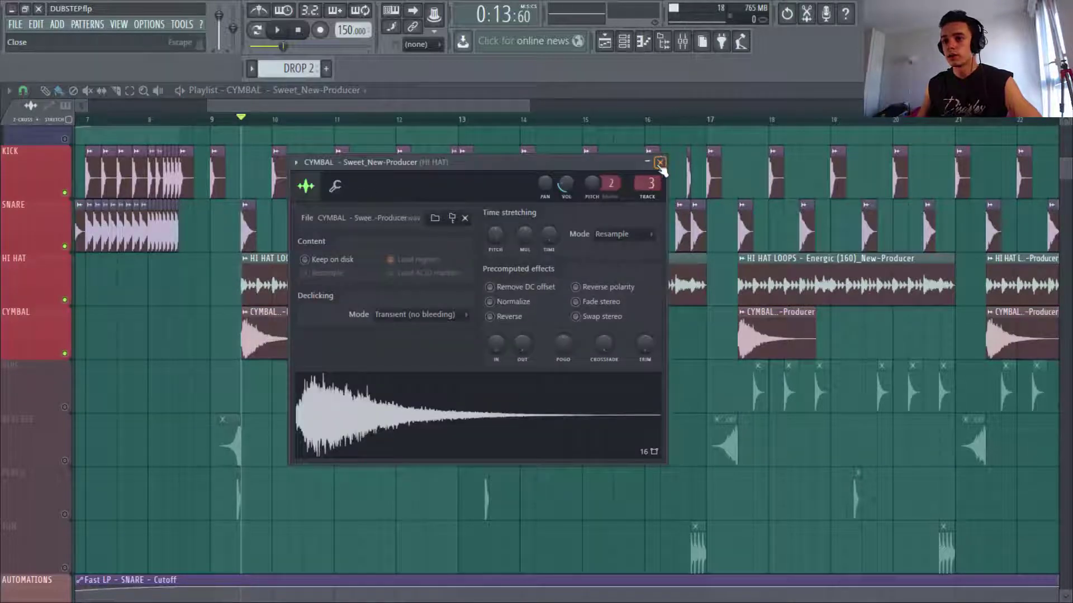
left_click(660, 163)
Step: Play the kick, snare, hi-hat and cymbal together from the first cymbal hit and stop playback
key("space")
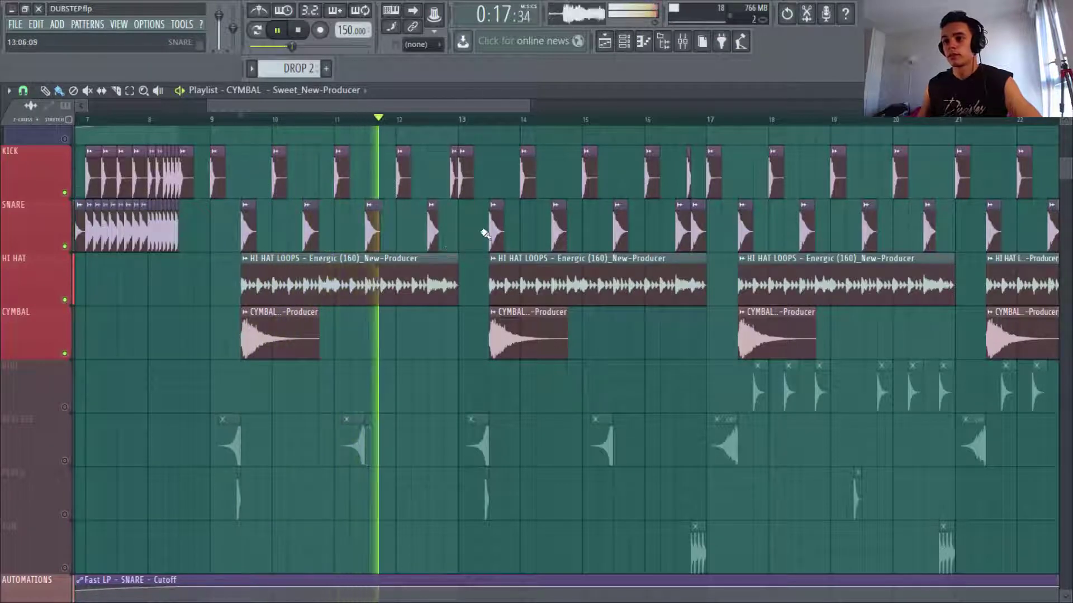
left_click_drag(523, 105, 572, 110)
key("space")
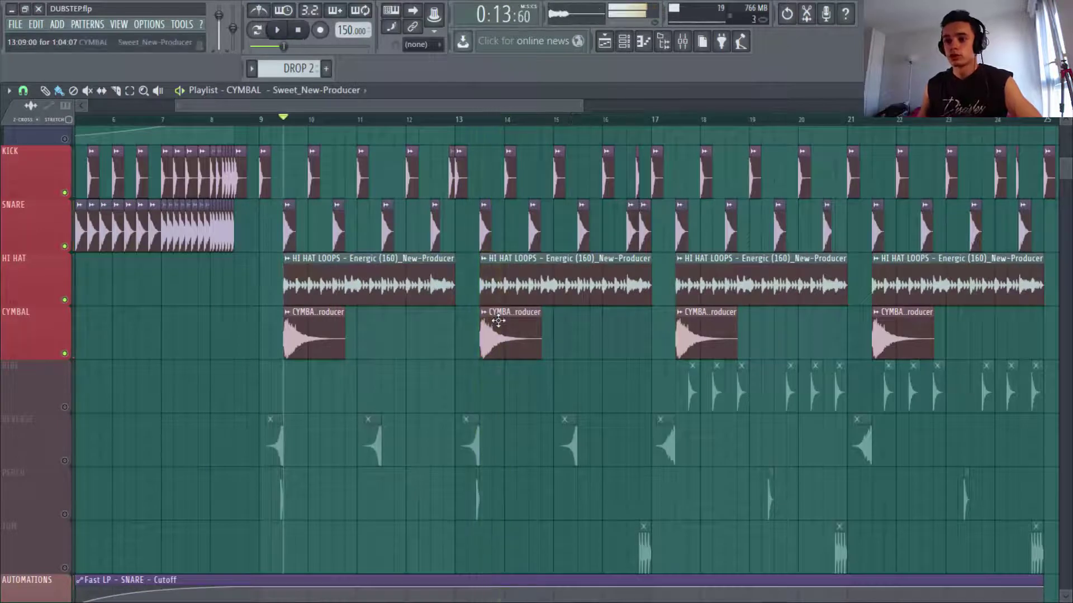
Step: Move the playback position to bar 9 and unmute the REVERSE and PERCU tracks
left_click(270, 122)
scroll(336, 280, "down", 1)
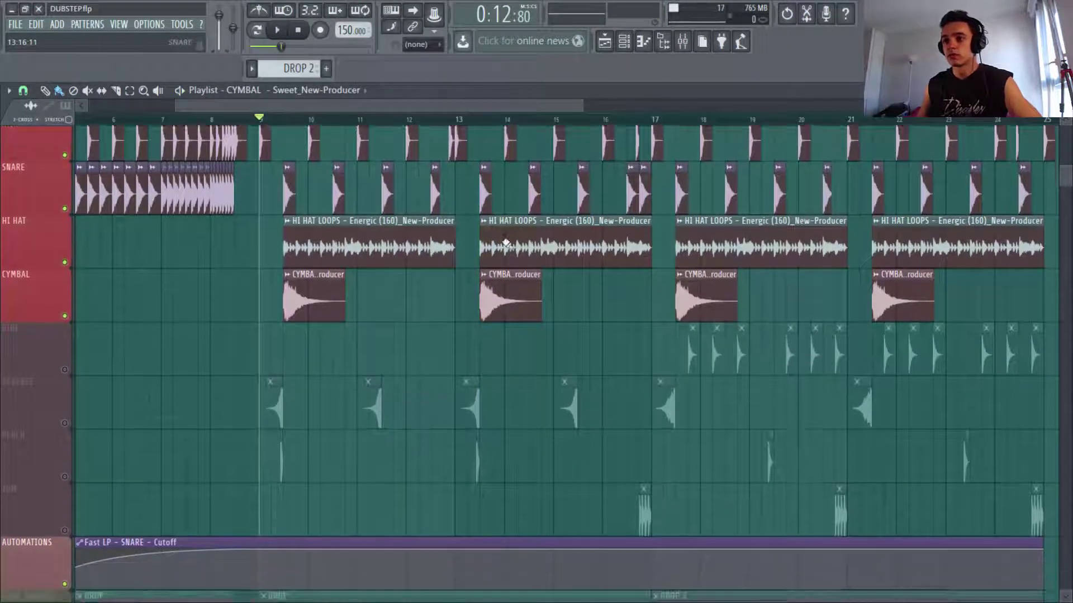
scroll(358, 335, "up", 1)
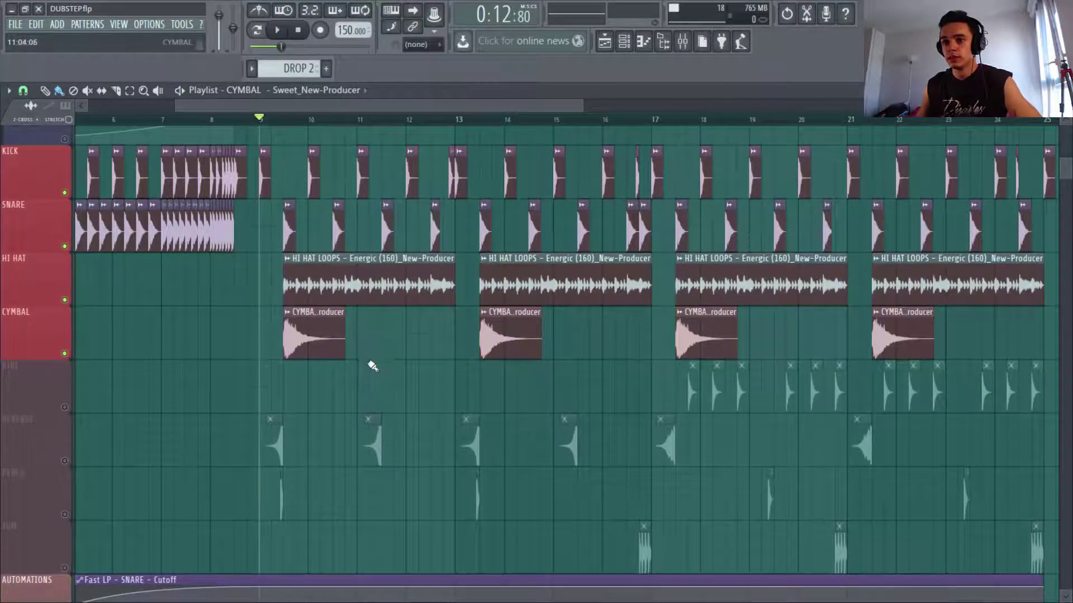
scroll(346, 369, "down", 2)
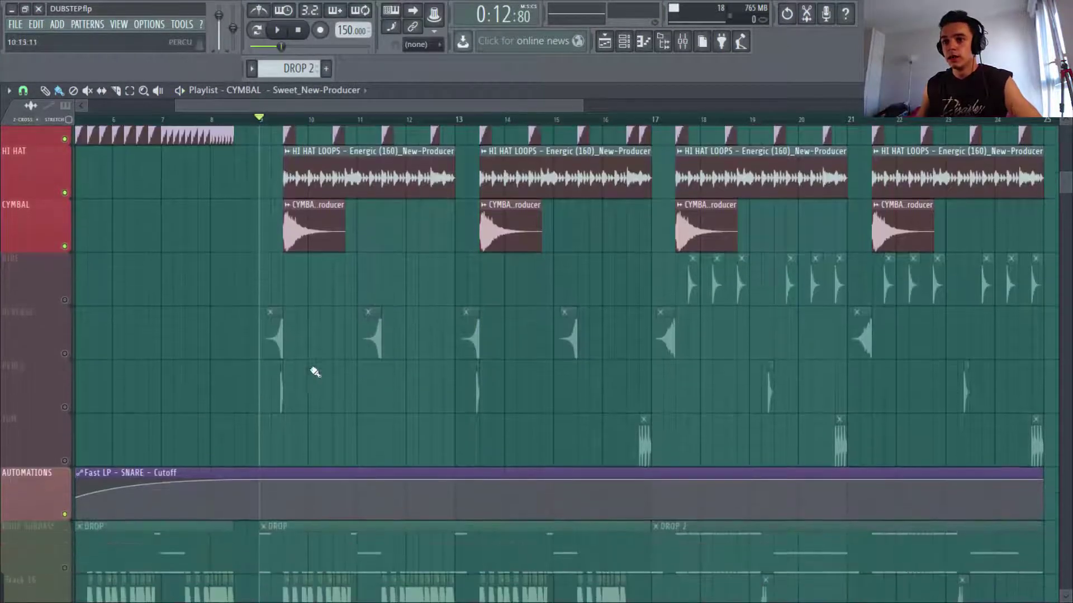
left_click(72, 356)
left_click(71, 408)
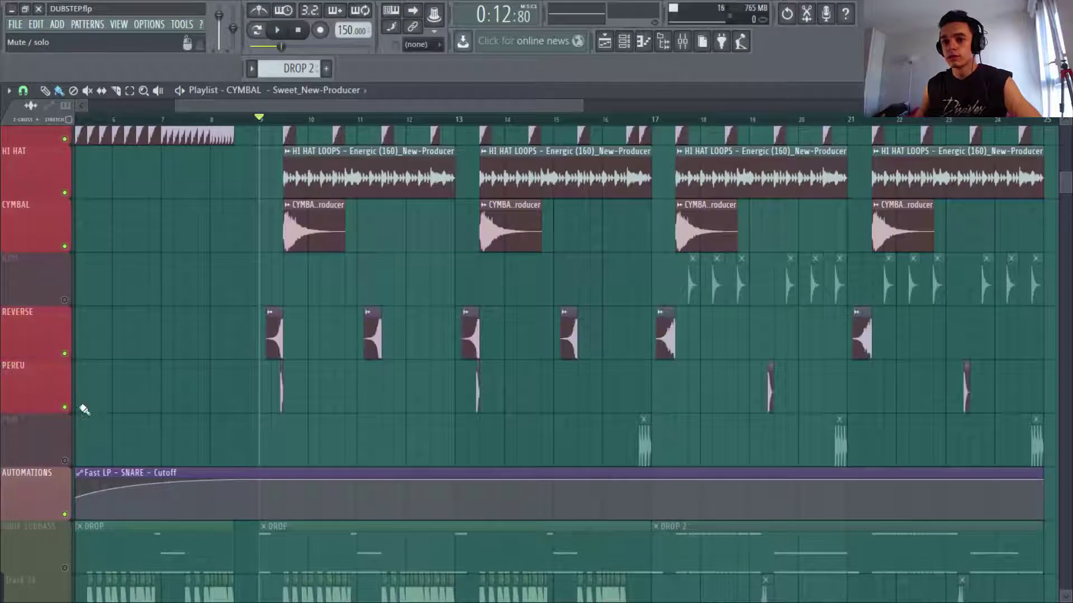
Step: Inspect the channel settings of the REVERSE - Pan and PERCU - Zap samples and close them
double_click(274, 338)
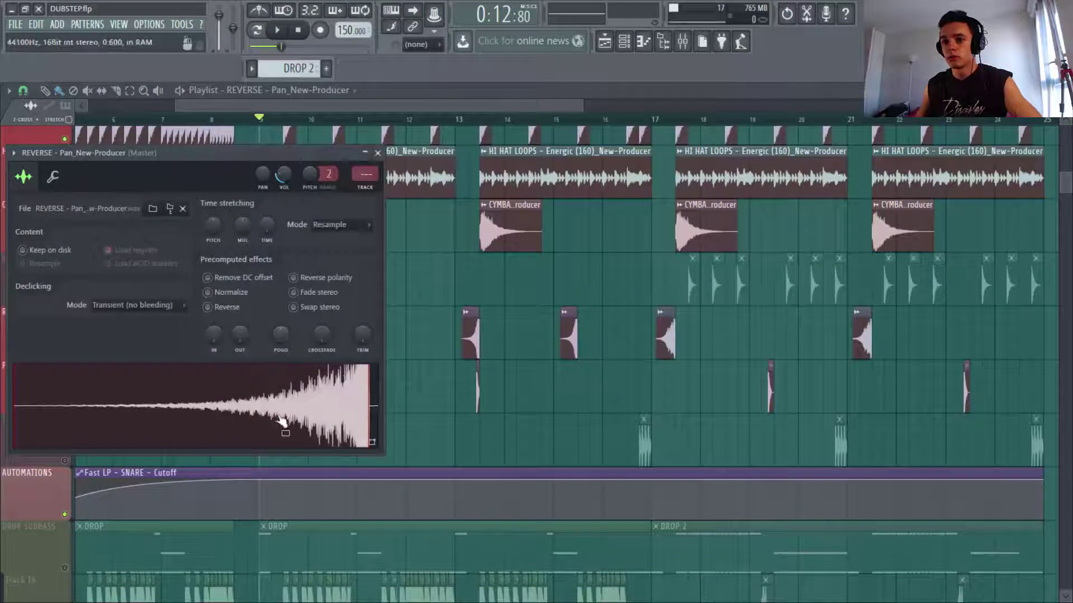
left_click(377, 153)
double_click(282, 395)
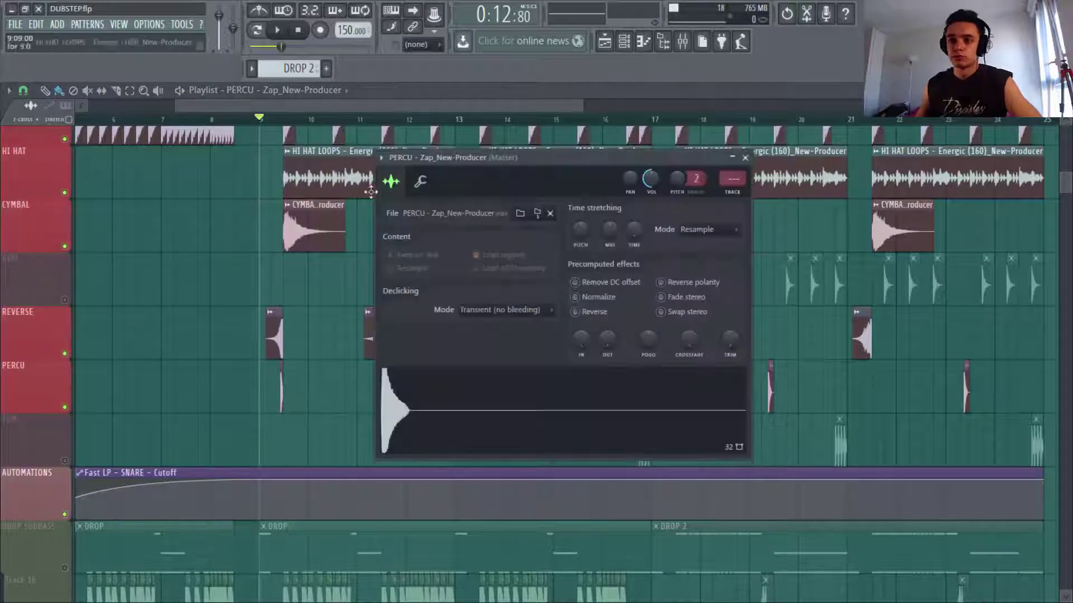
left_click_drag(524, 159, 513, 177)
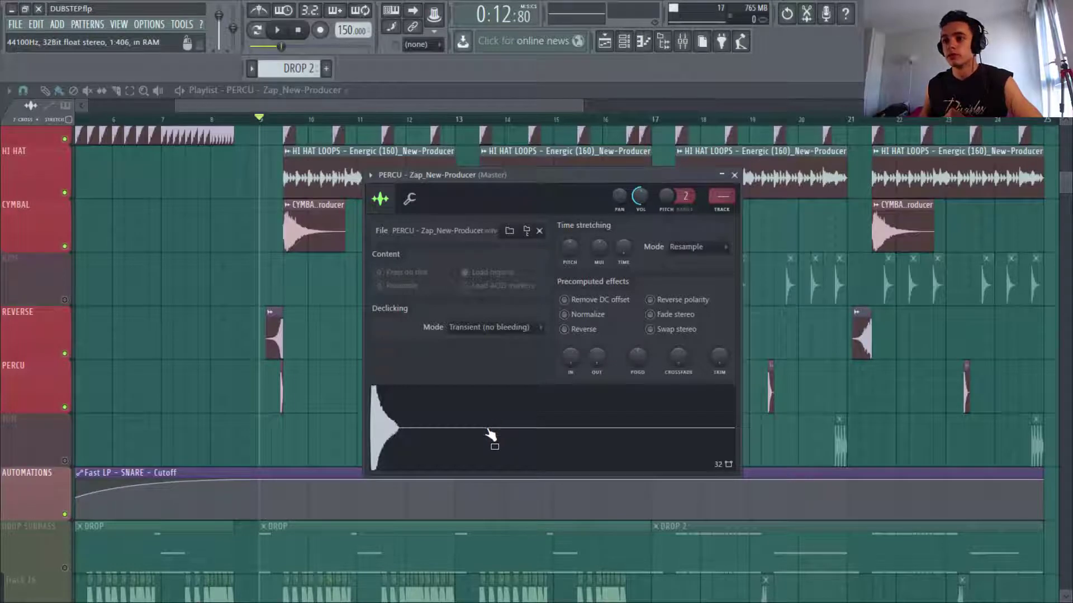
left_click(734, 175)
Step: Play the drums with the reverse and percussion hits from bar 9, and stop with the playback position at mid bar 16
key("space")
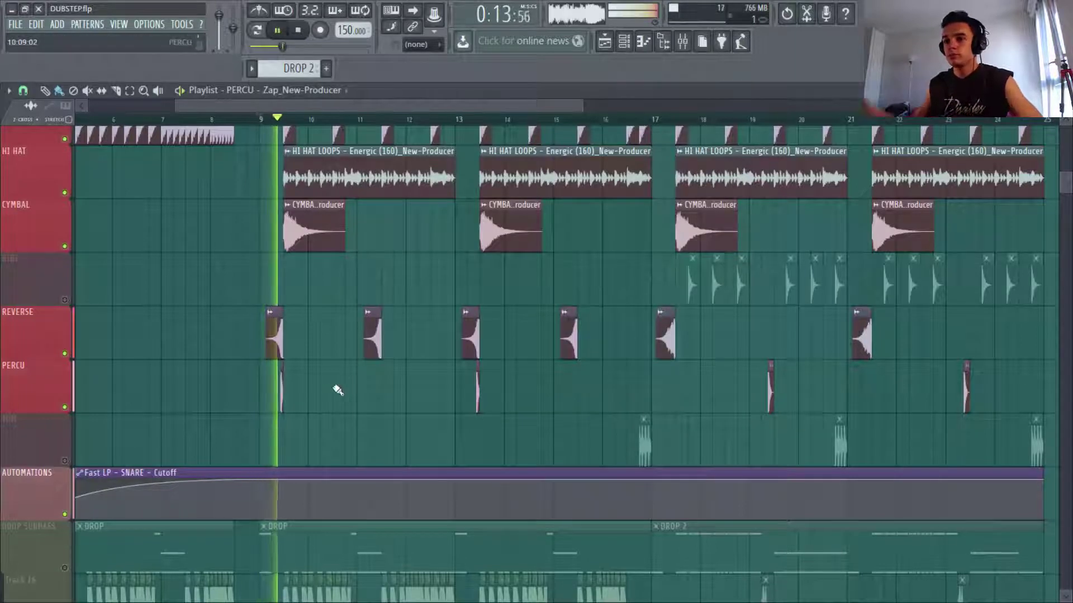
scroll(553, 402, "up", 1)
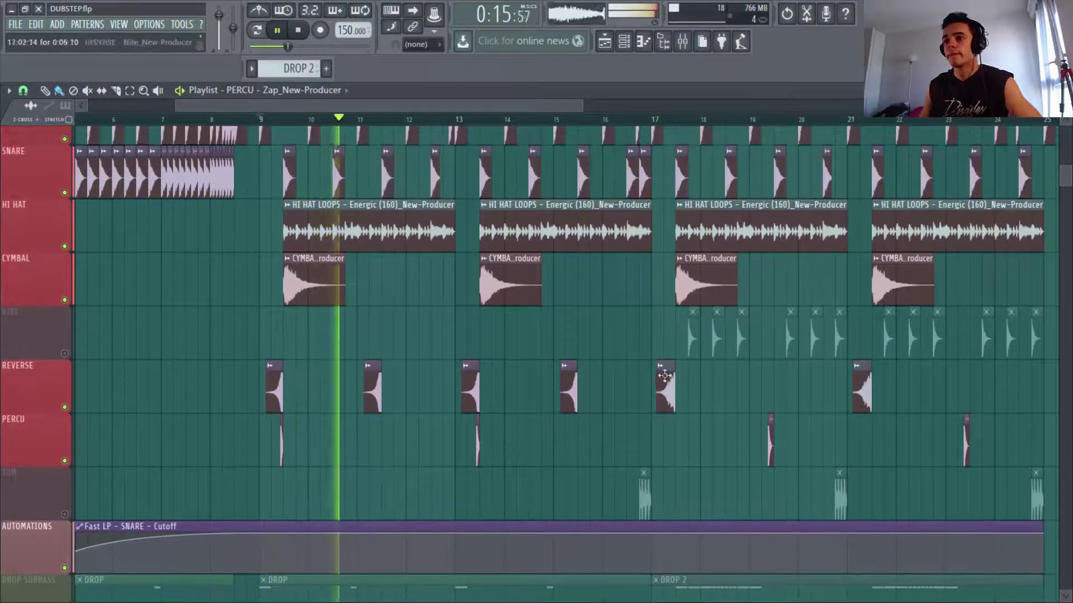
scroll(780, 420, "down", 3)
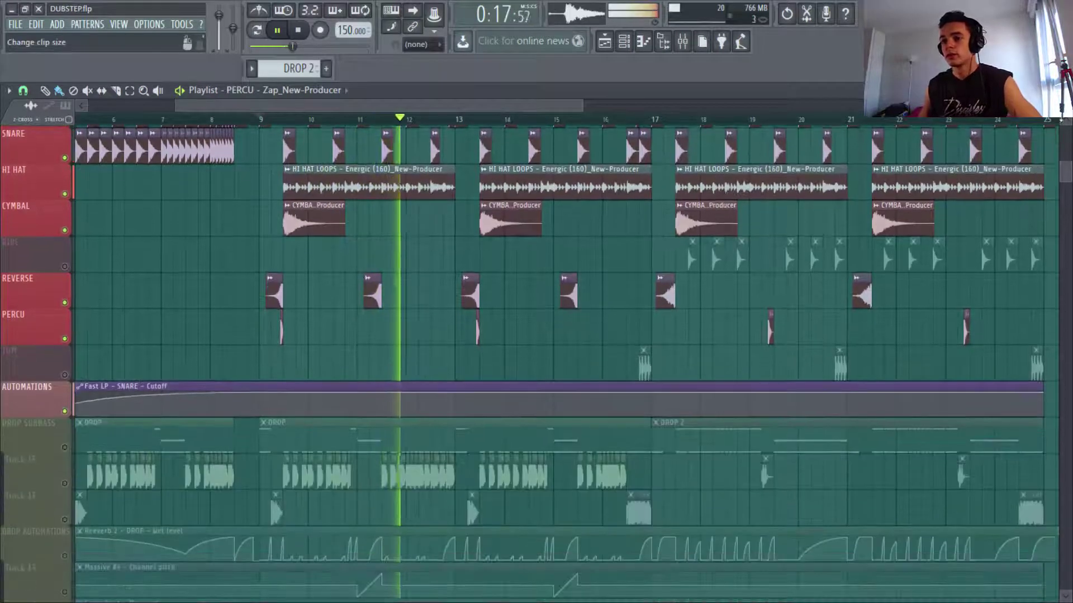
scroll(771, 422, "up", 1)
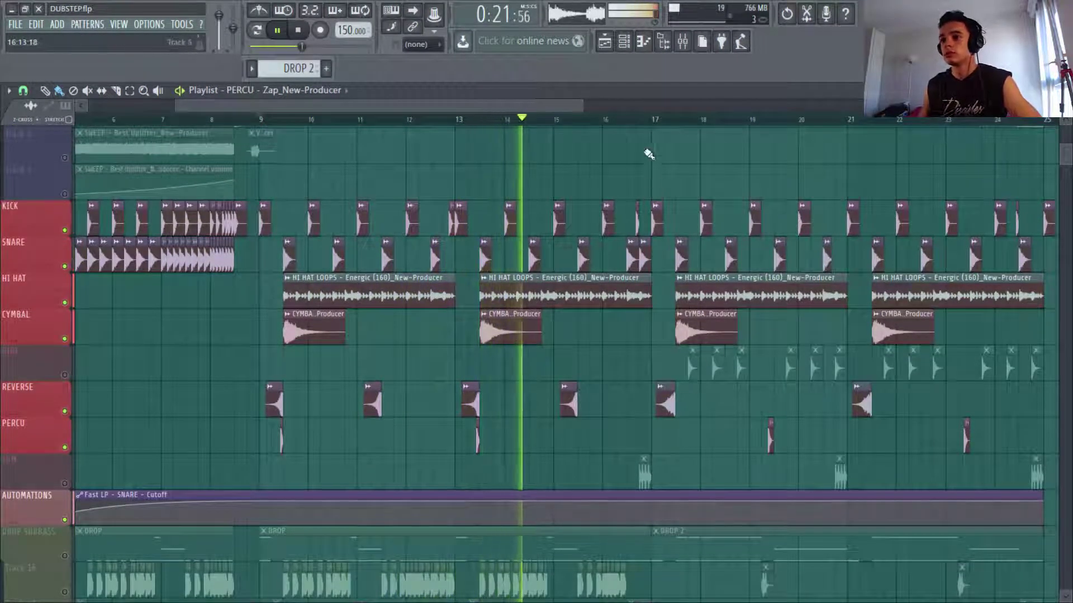
left_click(627, 117)
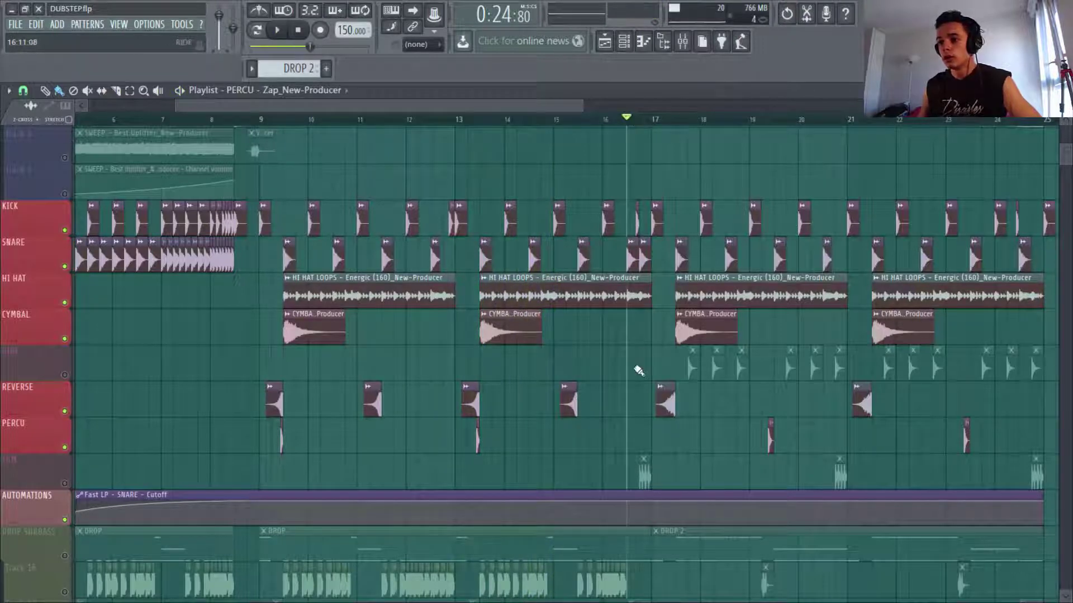
Step: Unmute the TOM track and inspect the TOM - Rout sample's channel settings
left_click(65, 484)
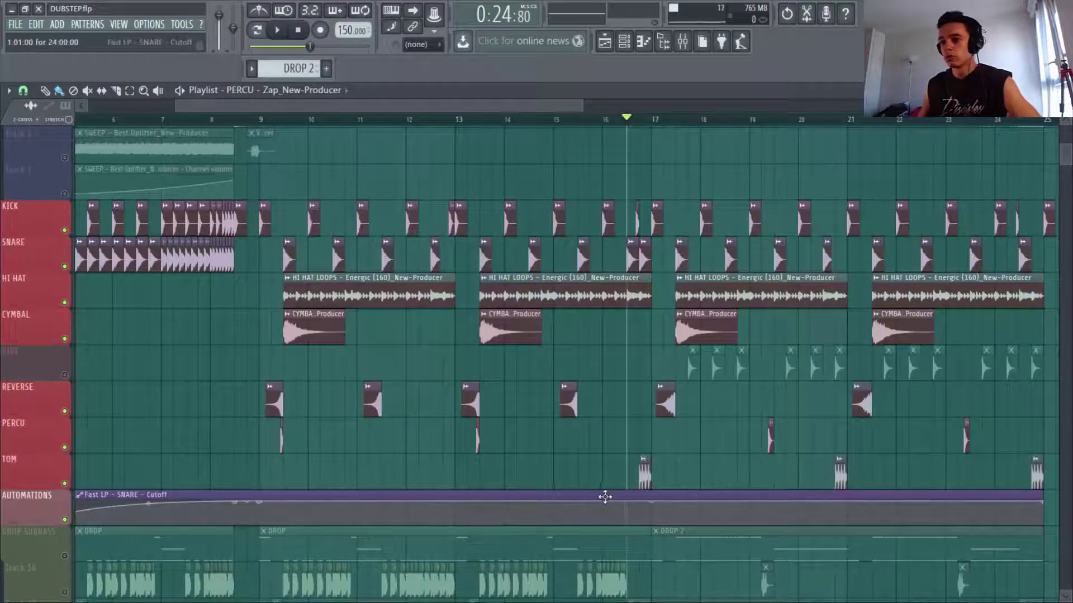
double_click(644, 477)
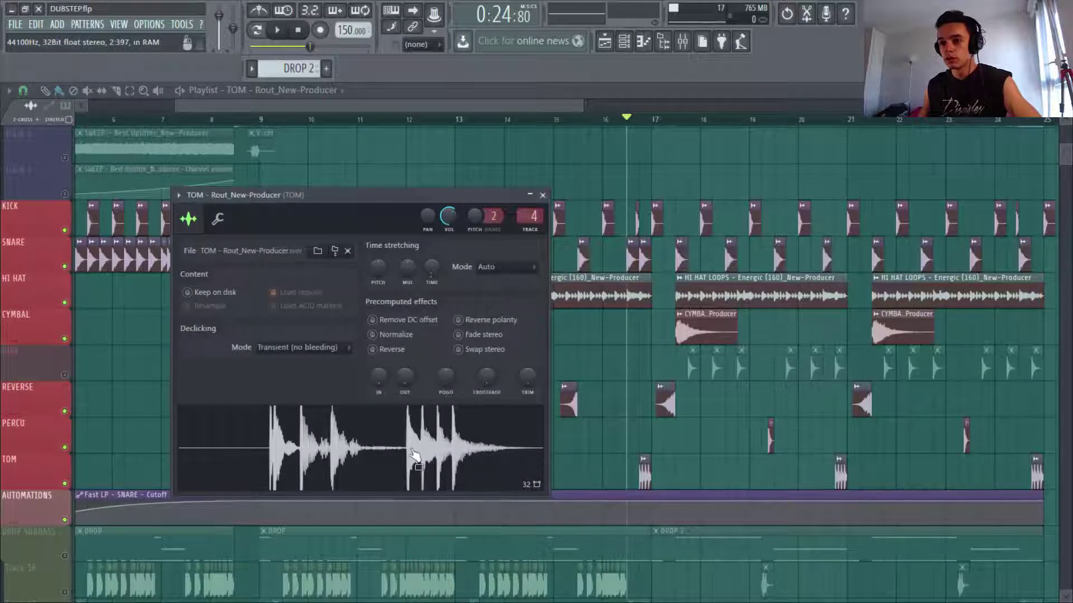
Step: Audition the first tom fill at the end of bar 16 several times, starting playback right at the TOM clip
left_click(638, 119)
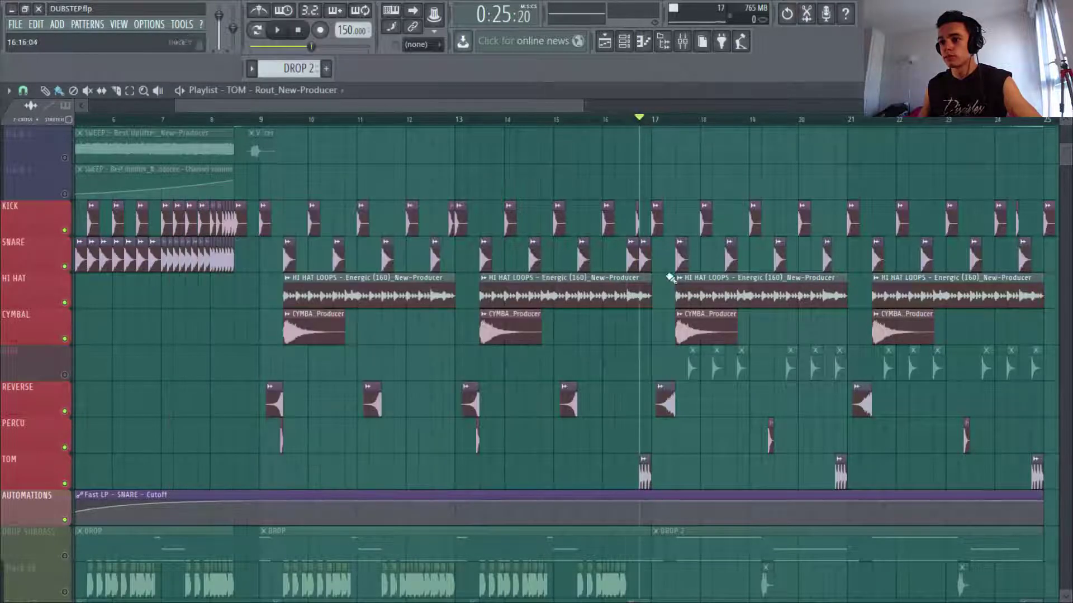
key("space")
key("space")
key("space")
key("space")
key("space")
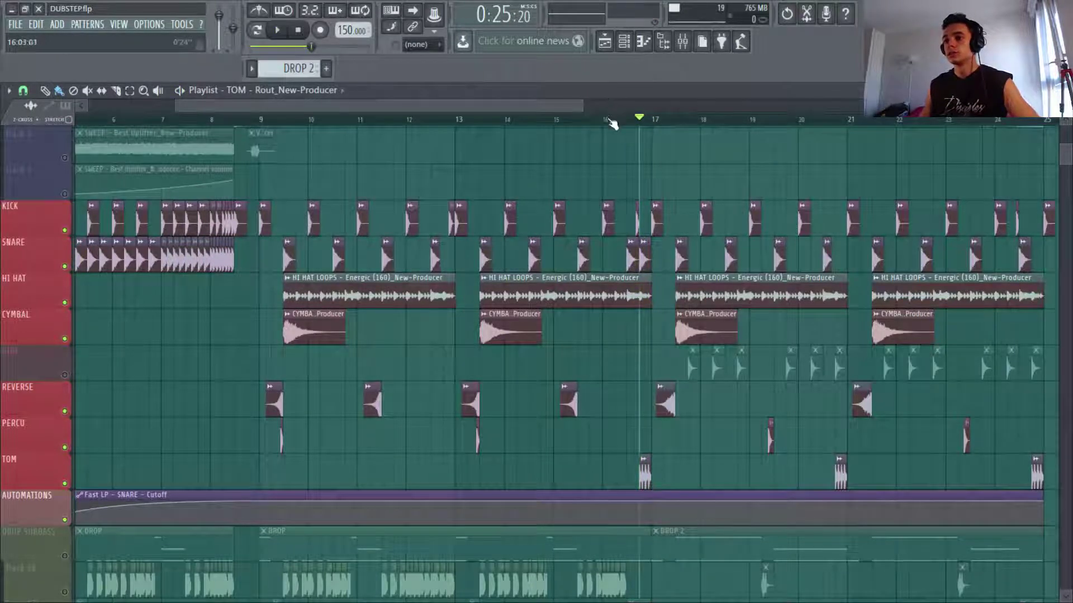
Step: Play the double-snare and tom fill from the middle of bar 16 and stop playback
key("z")
left_click_drag(455, 127, 526, 274)
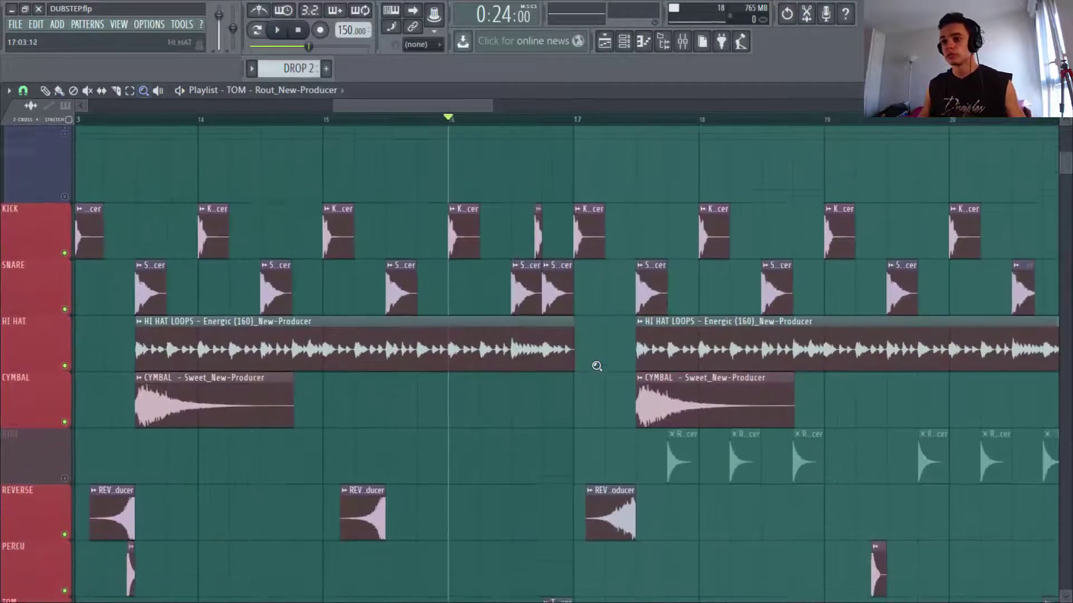
scroll(597, 366, "down", 2)
scroll(597, 365, "up", 2)
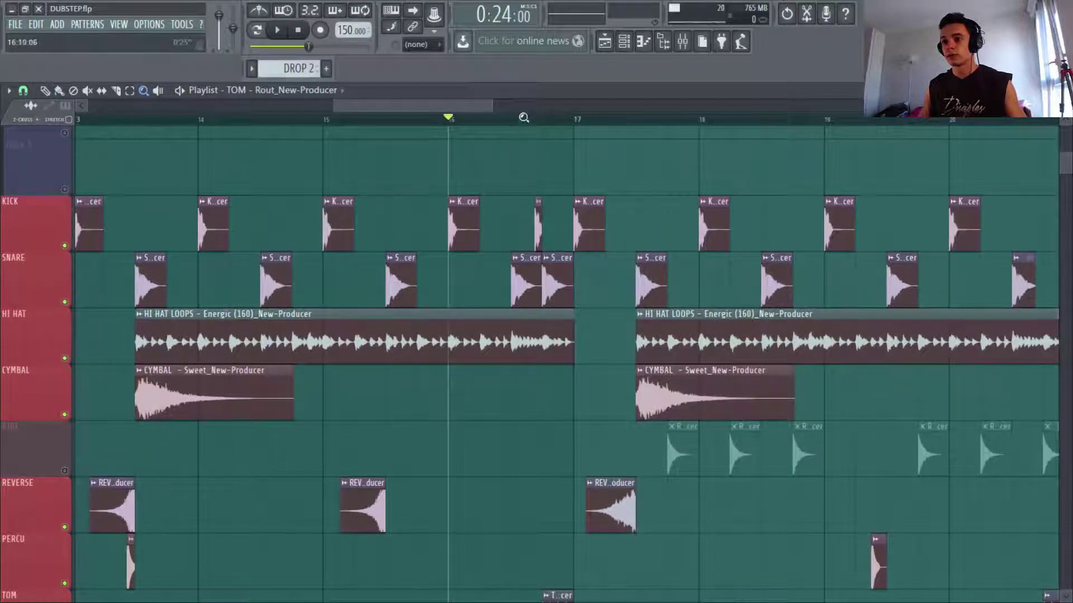
left_click(515, 124)
key("space")
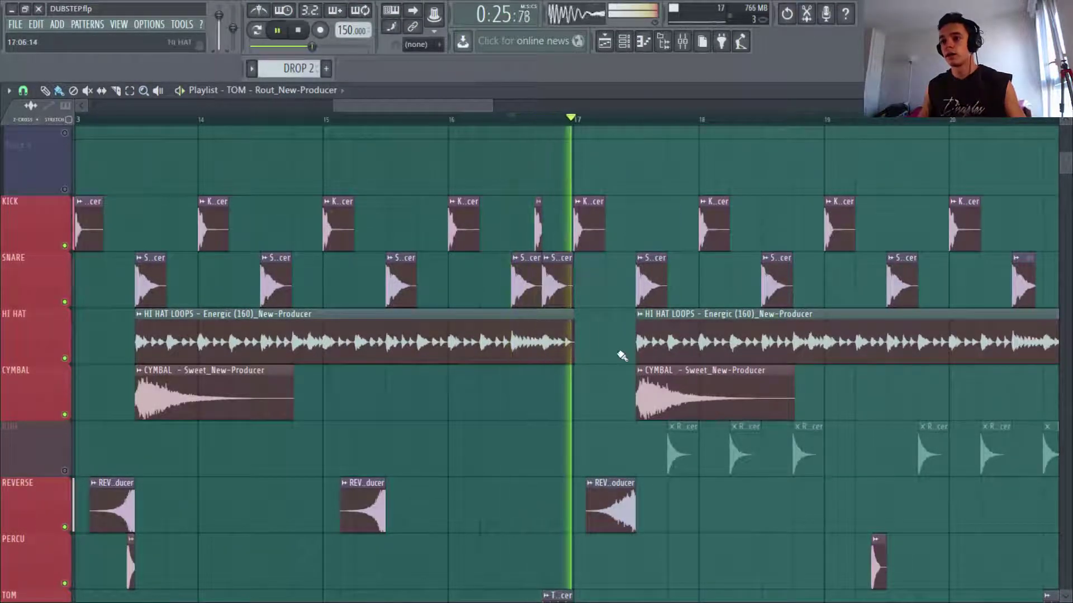
key("space")
Step: Move the playback position to bar 17, where the second drop begins, and unmute the RIDE track
key("z")
right_click(624, 369)
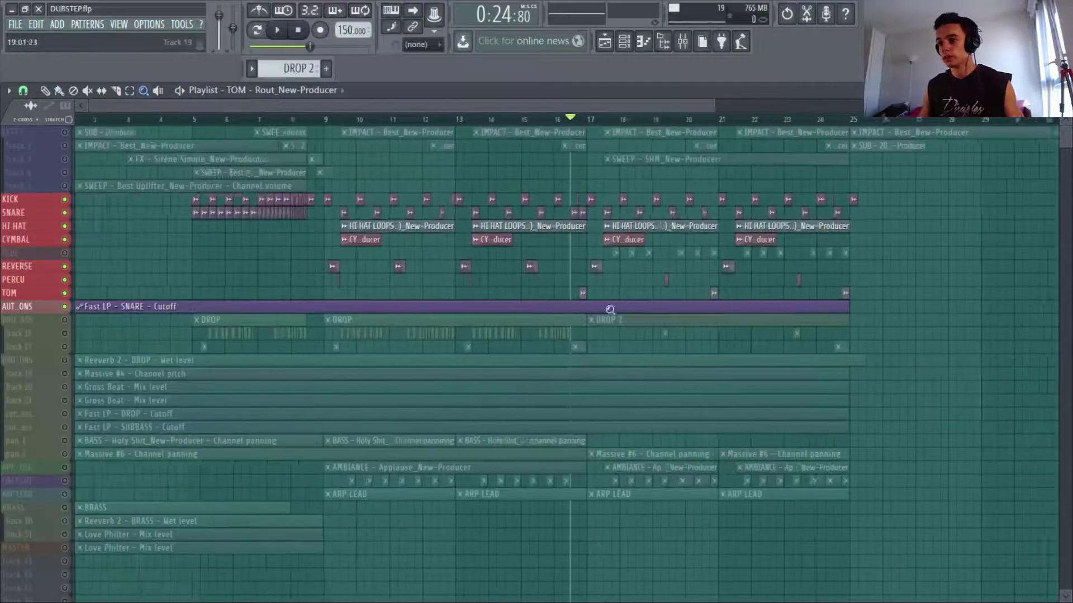
left_click_drag(300, 181, 448, 274)
left_click(449, 275)
key("b")
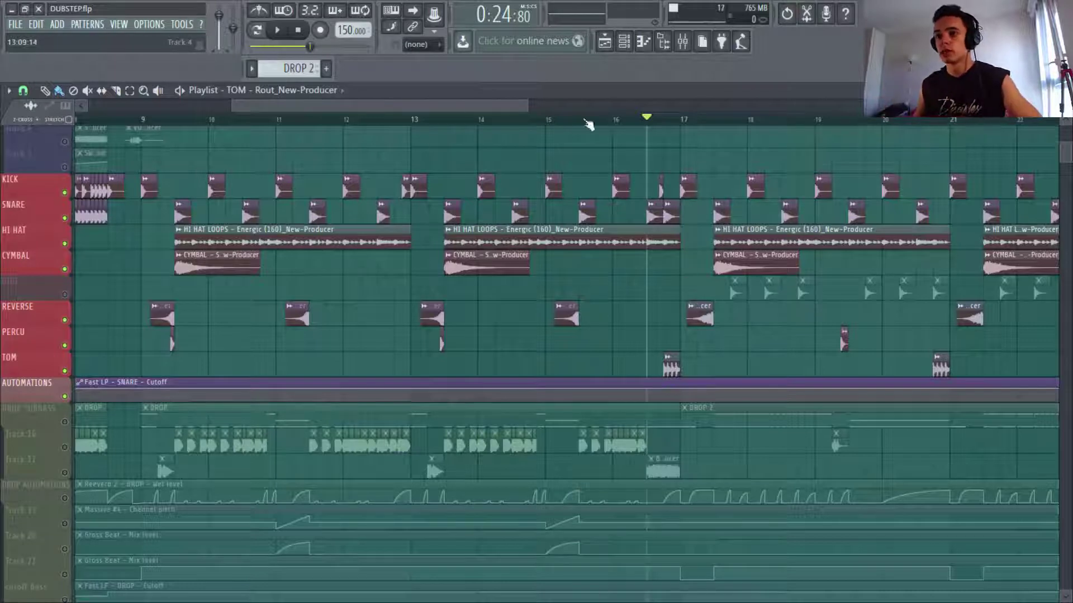
left_click_drag(526, 109, 621, 108)
scroll(750, 266, "up", 1)
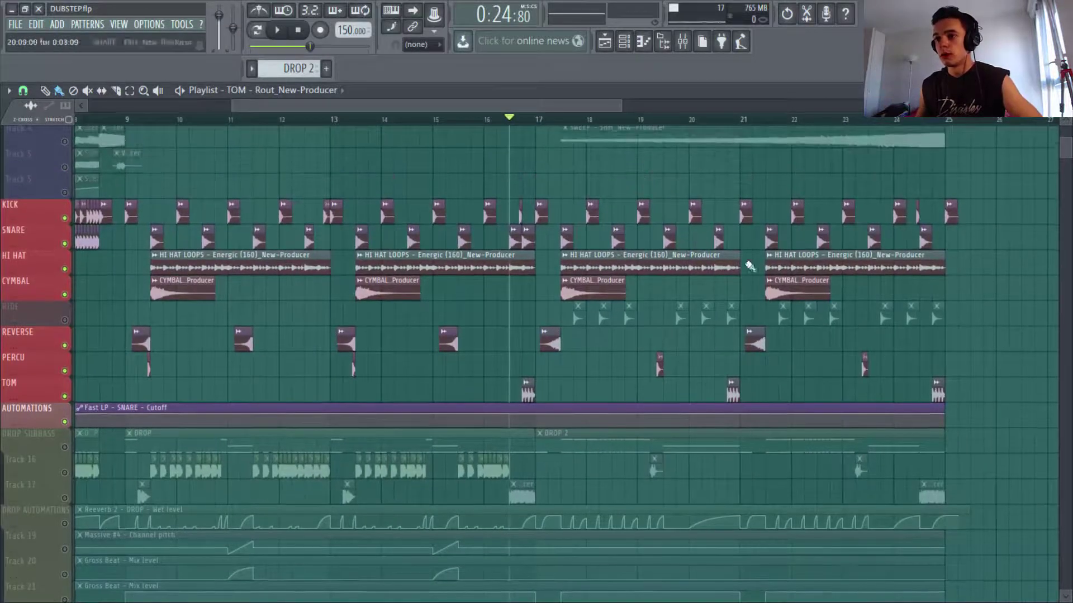
left_click(535, 121)
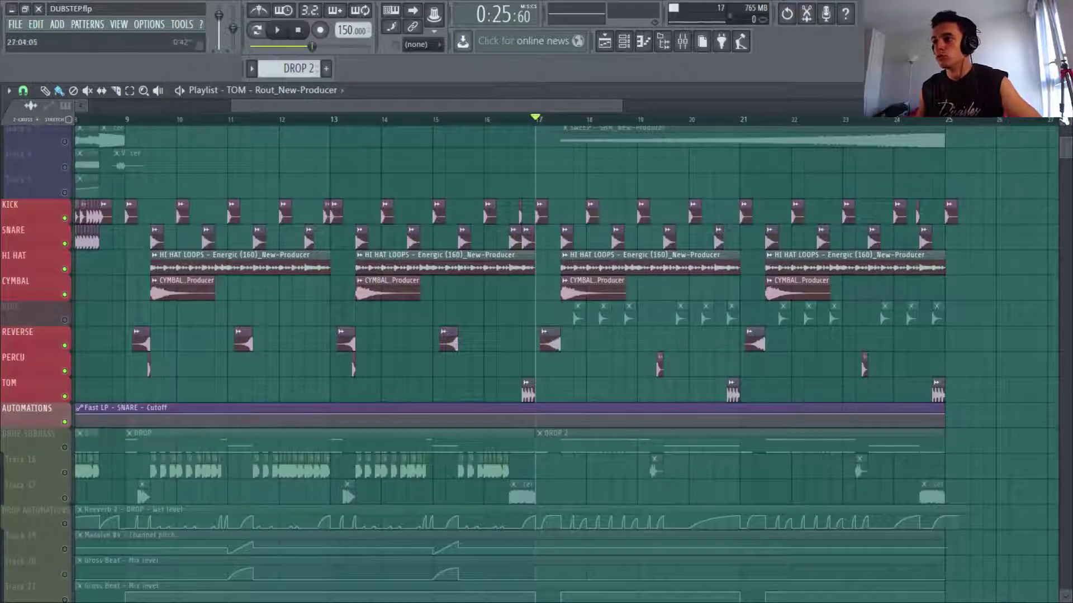
scroll(966, 204, "up", 1)
left_click(64, 341)
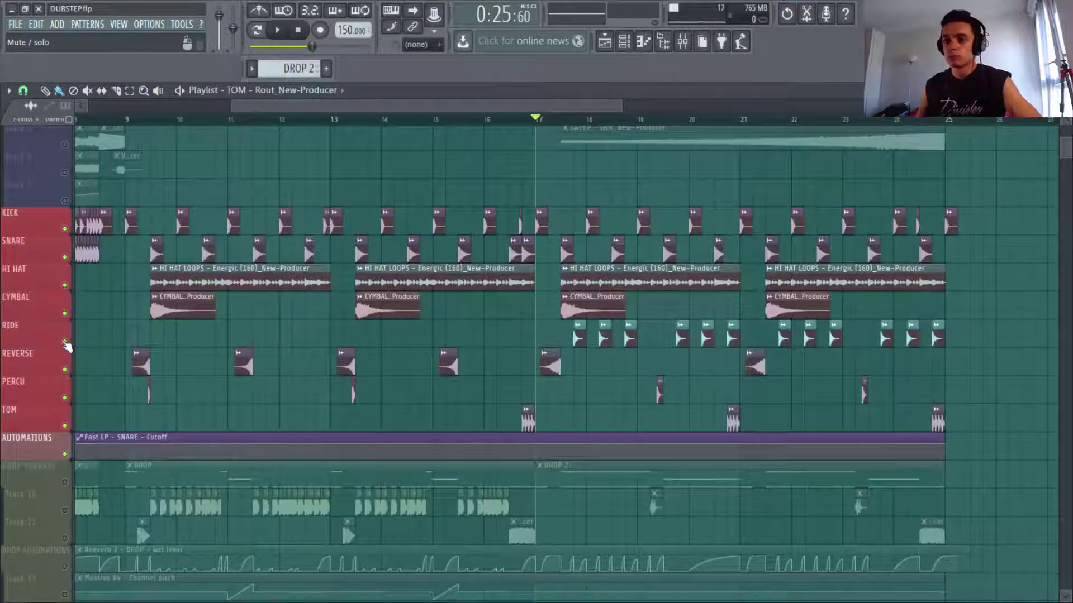
Step: Review the PERCU - Zap channel settings, inspect and audition the RIDE - Best sample, and close both windows
double_click(660, 394)
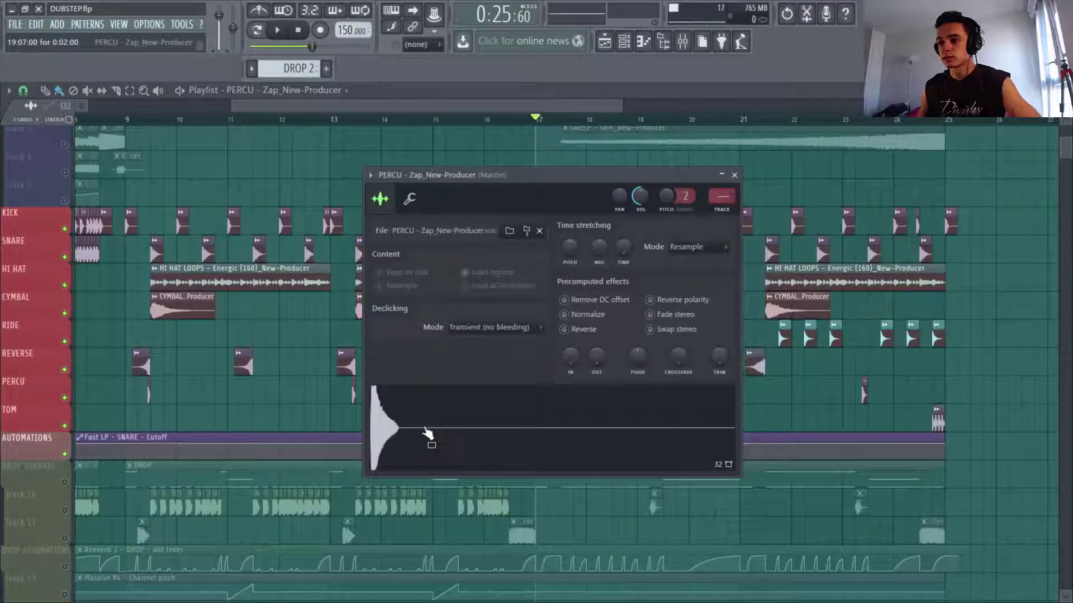
left_click(734, 175)
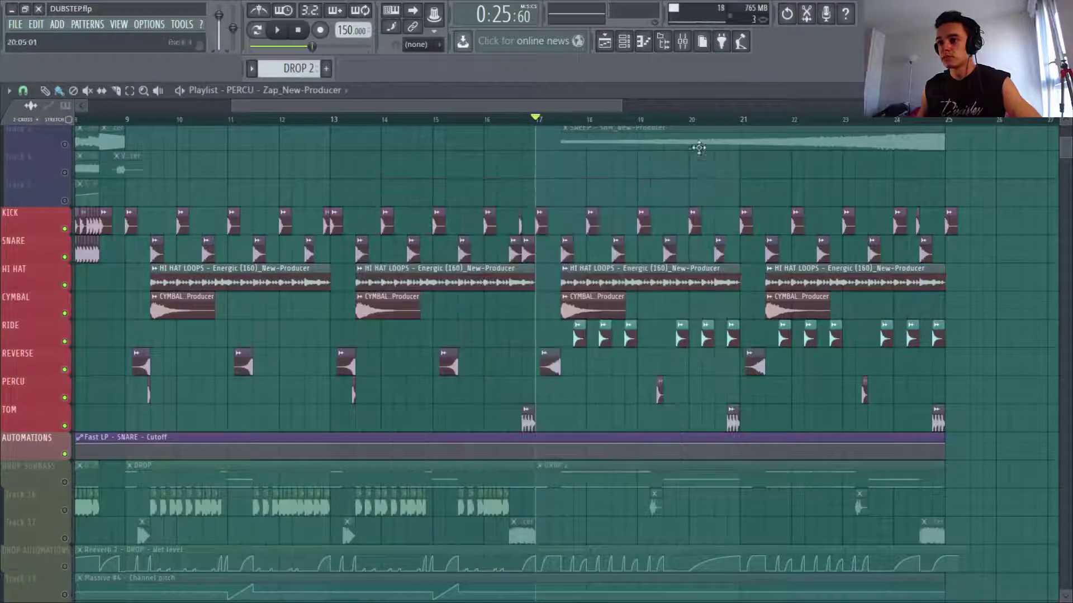
double_click(630, 341)
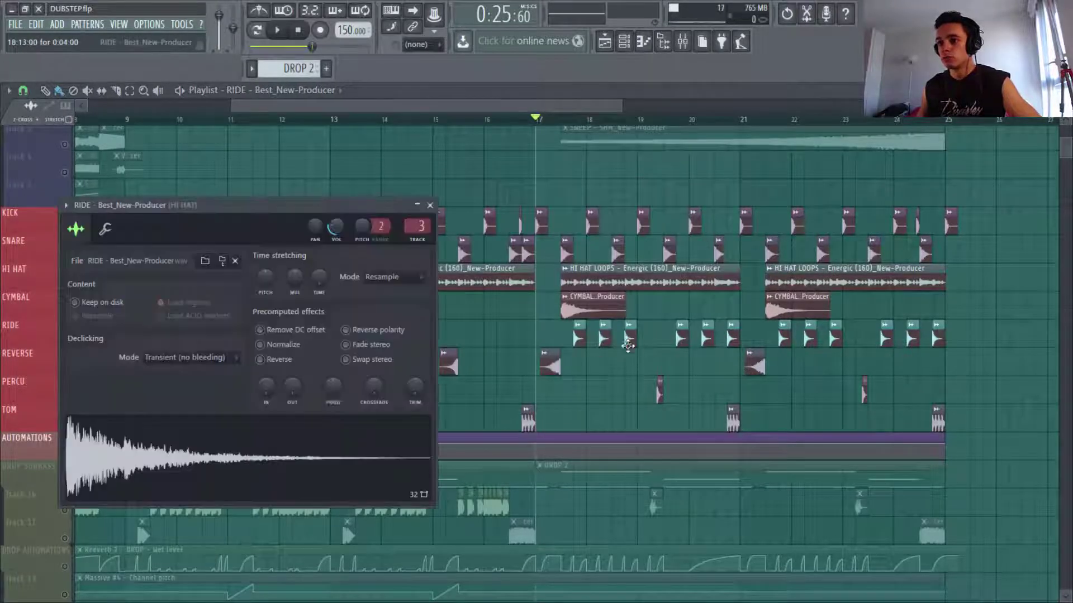
left_click(209, 451)
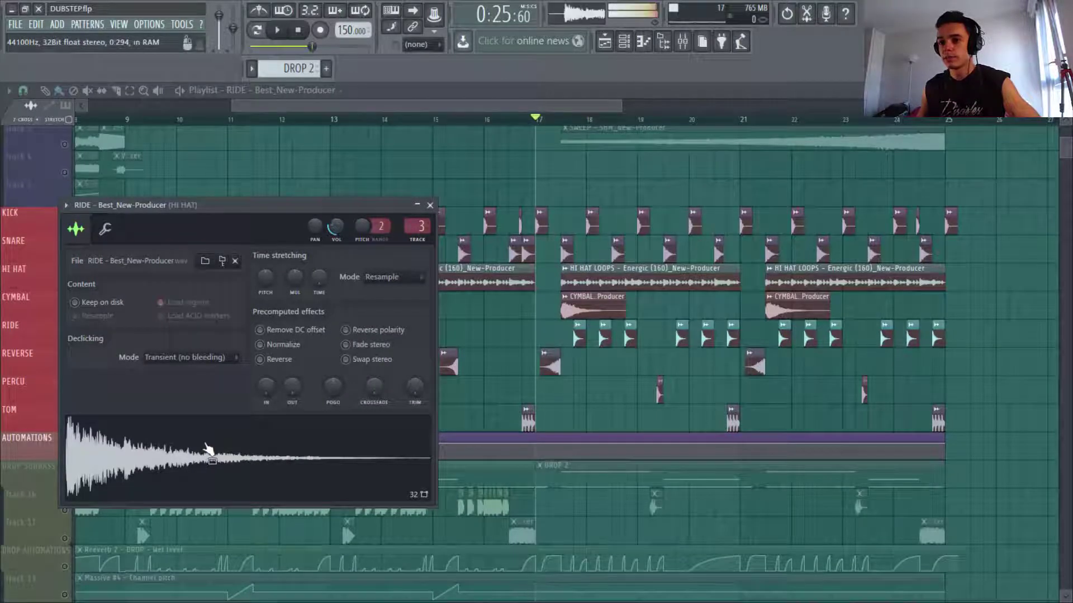
left_click(430, 206)
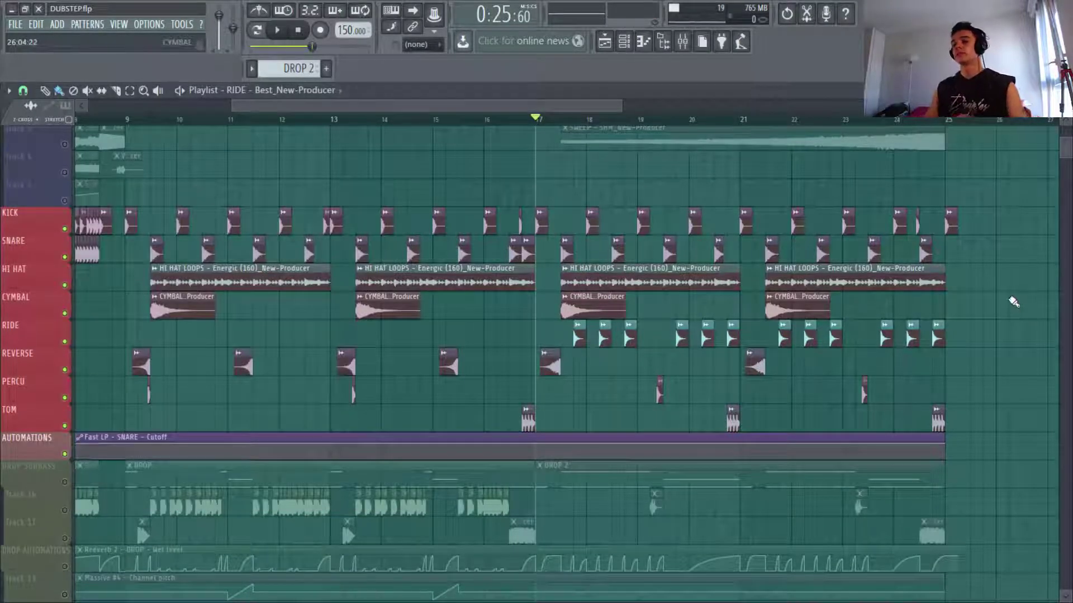
Step: Play the full drums with the ride from bar 17, and inspect the REVERSE - Nice sample used in that bar
key("space")
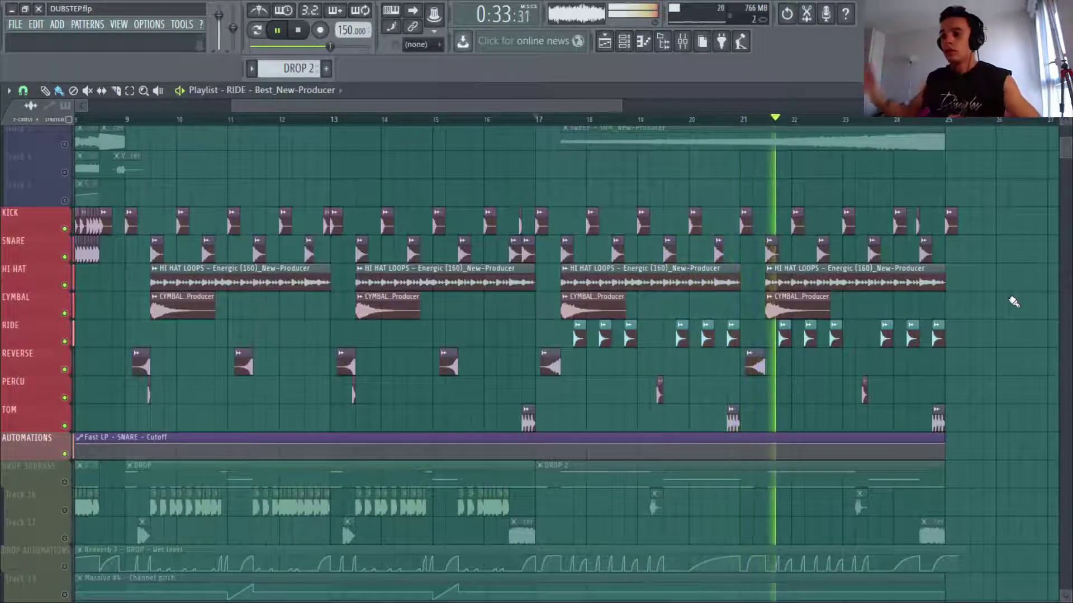
key("space")
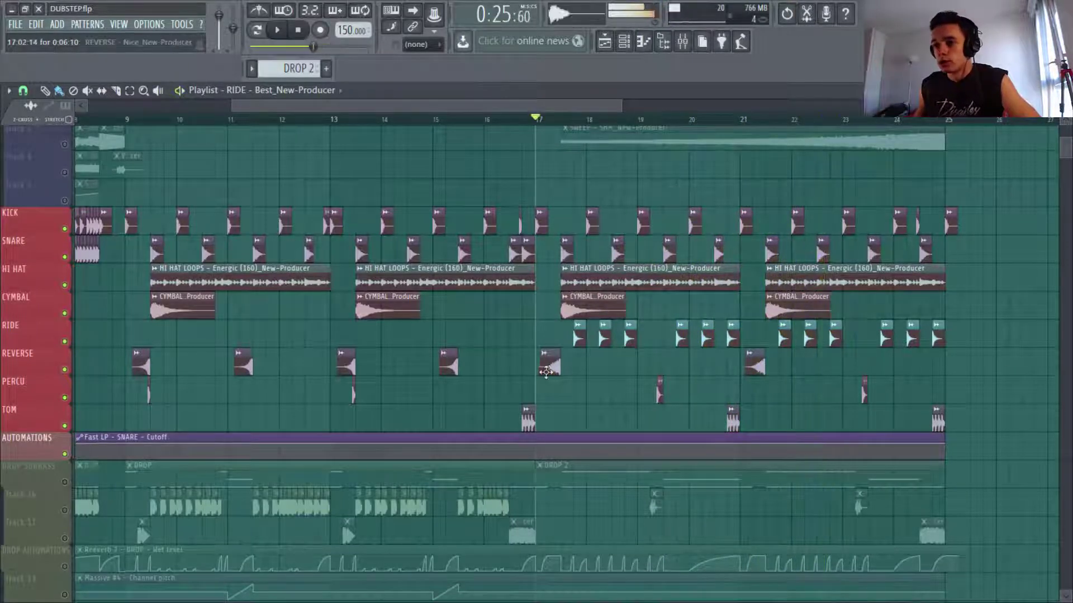
double_click(546, 372)
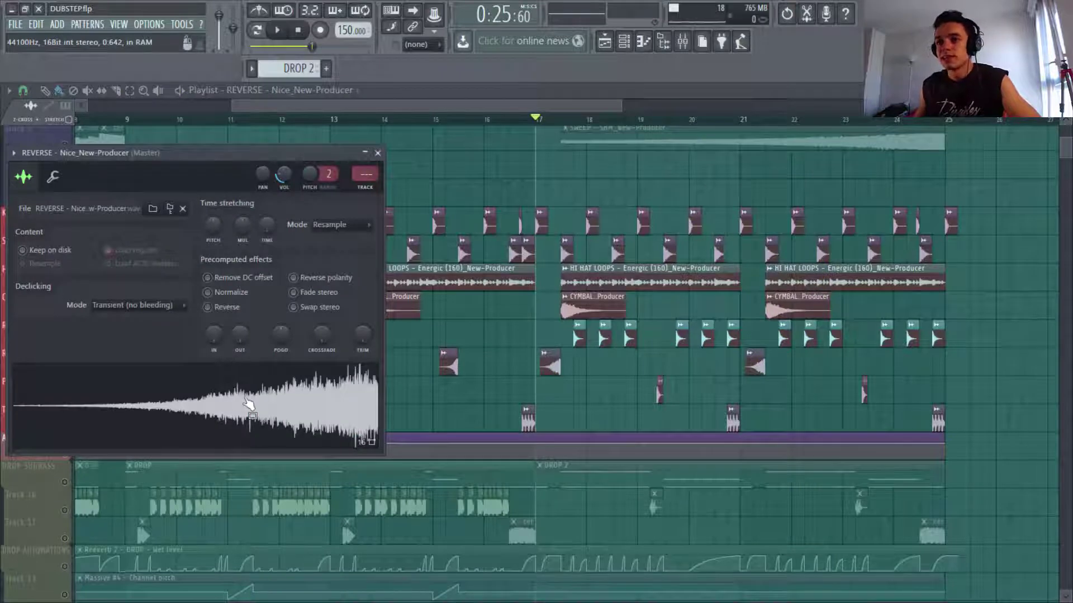
left_click(377, 153)
Step: Play the drums from the second tom fill in bar 20 and stop playback
key("space")
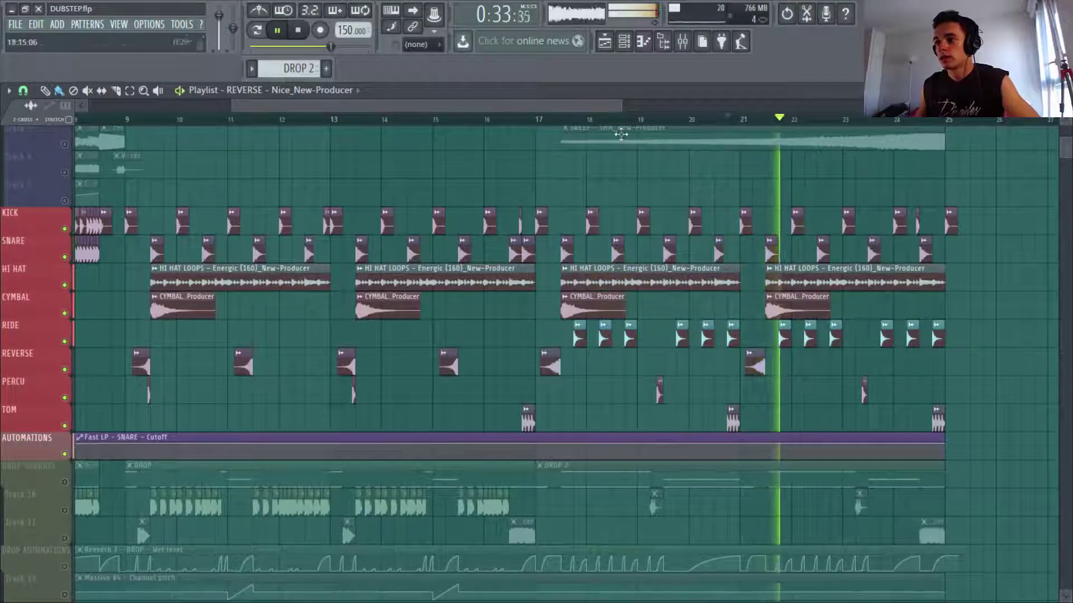
left_click_drag(621, 105, 579, 111)
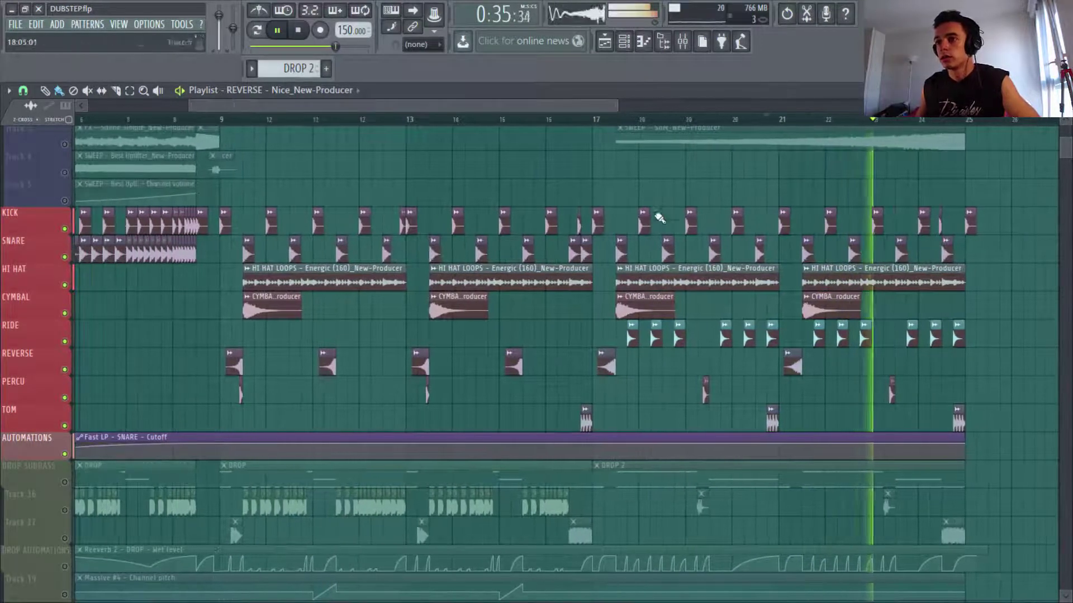
key("space")
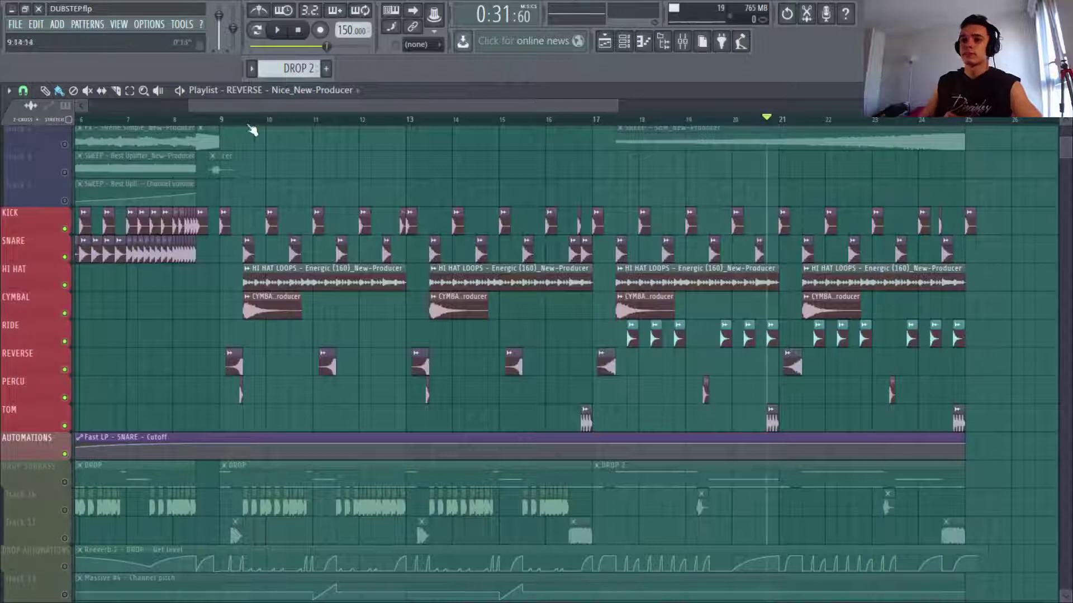
Step: Move the playback position to bar 9, mute the drum tracks, and unmute the DROP SUBBASS and DROP AUTOMATIONS tracks
left_click(222, 120)
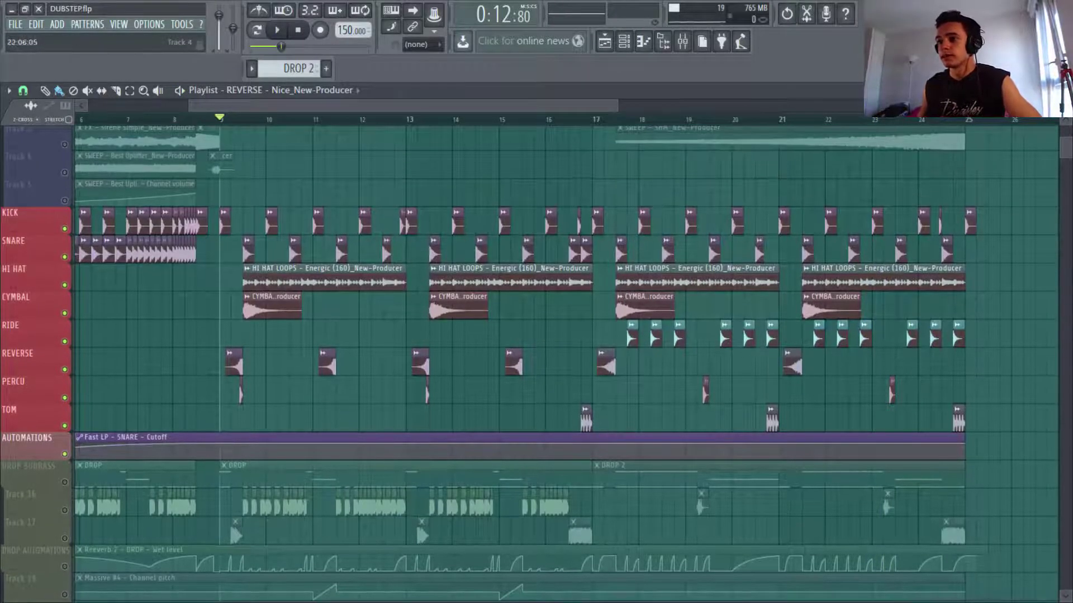
left_click_drag(1065, 106, 1064, 97)
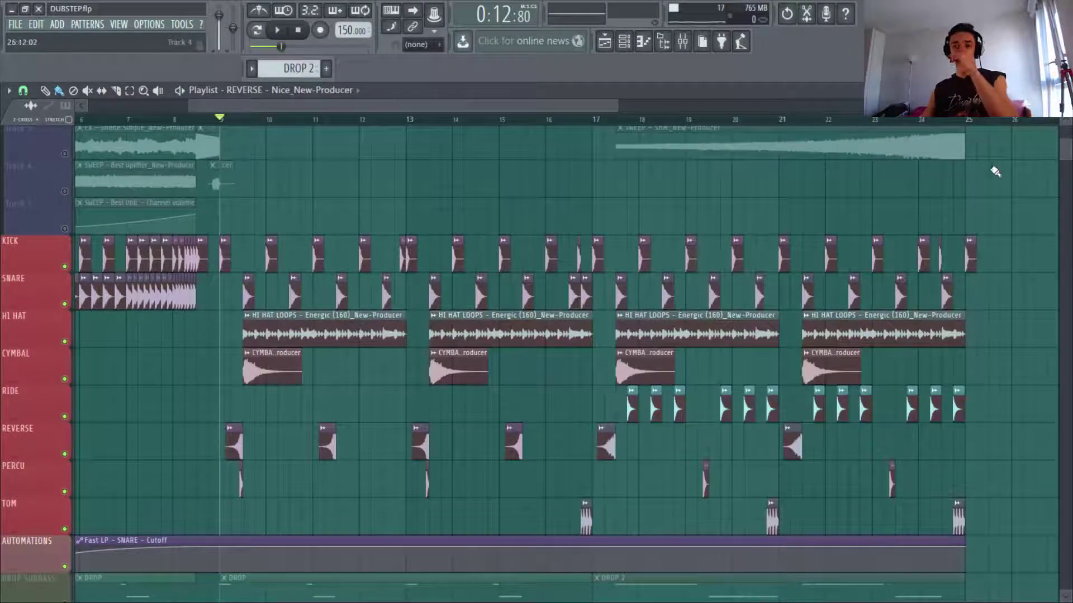
scroll(983, 179, "down", 7)
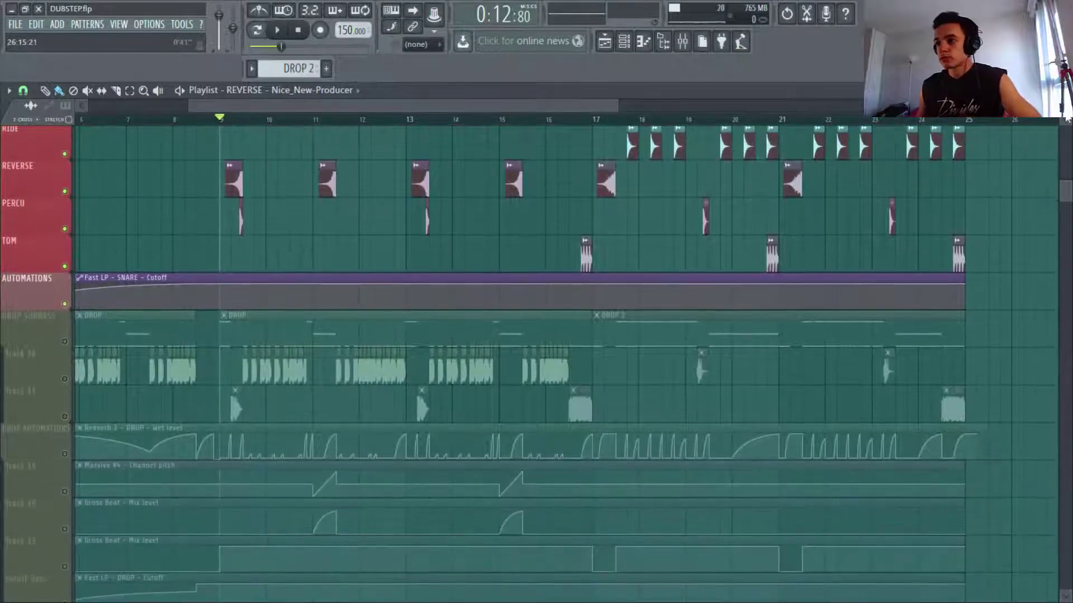
scroll(983, 201, "down", 3)
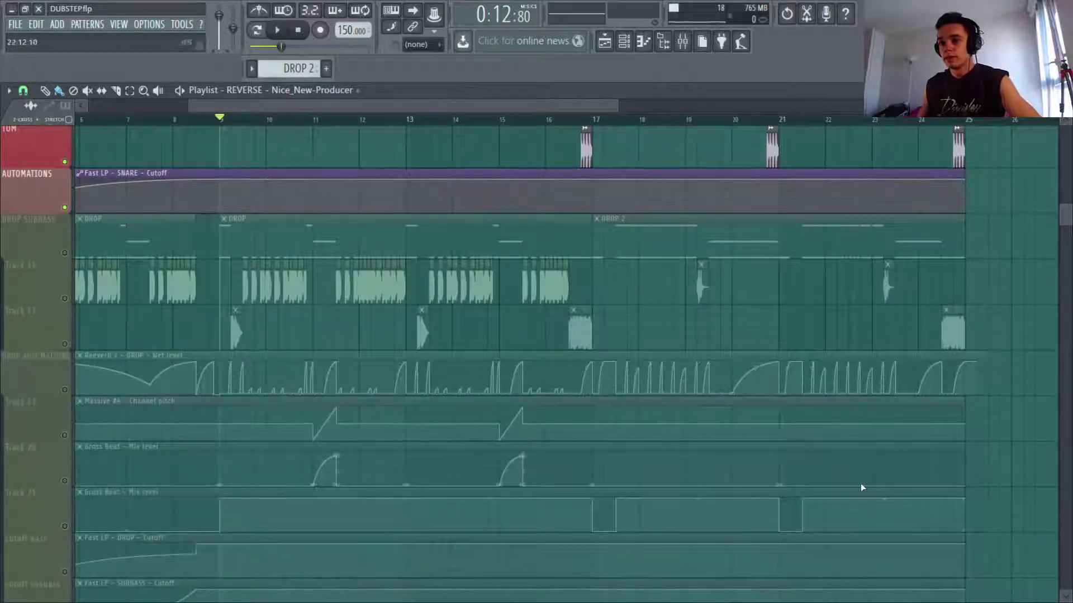
scroll(350, 167, "down", 3)
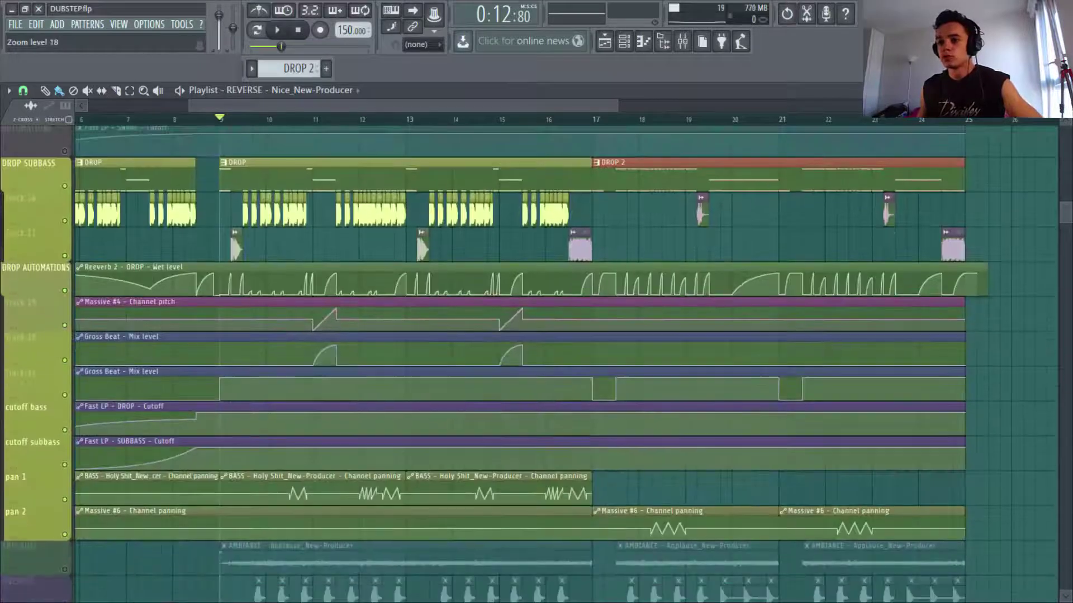
scroll(351, 167, "up", 2)
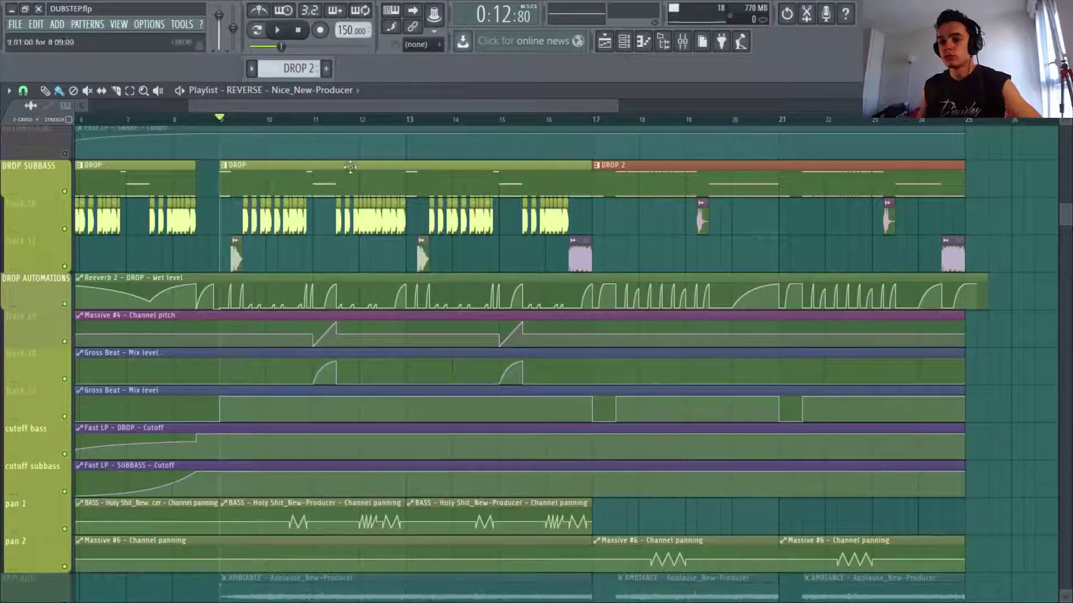
Step: Play the bass tracks on their own from bar 9 through the first drop and stop playback
left_click_drag(389, 106, 371, 108)
key("space")
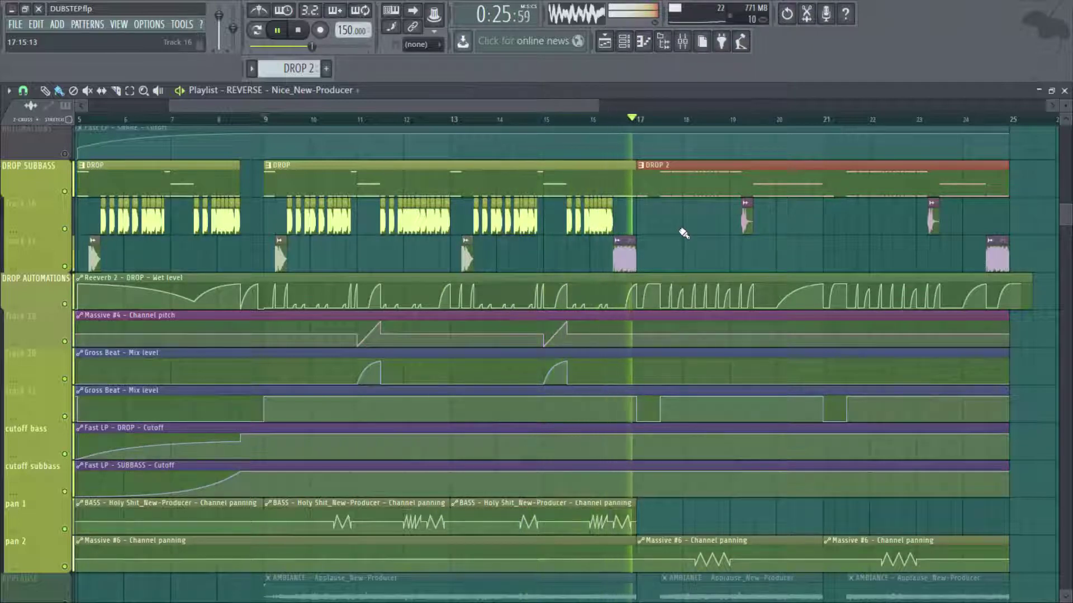
key("space")
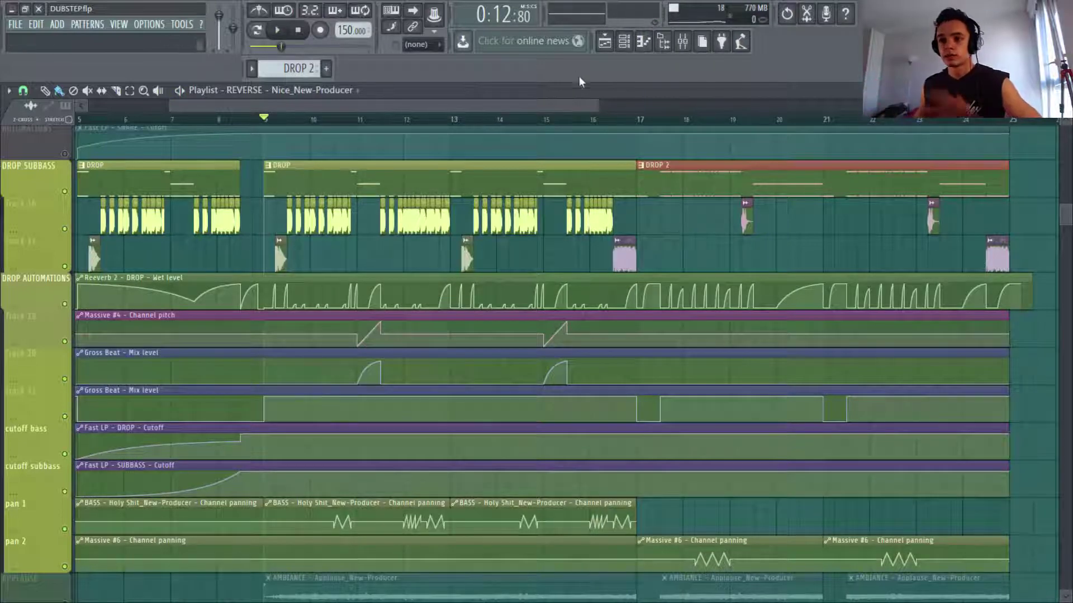
Step: Select the DROP pattern, show its channels in the channel rack, and inspect the Massive channel's synth patch before closing it
left_click_drag(598, 106, 501, 105)
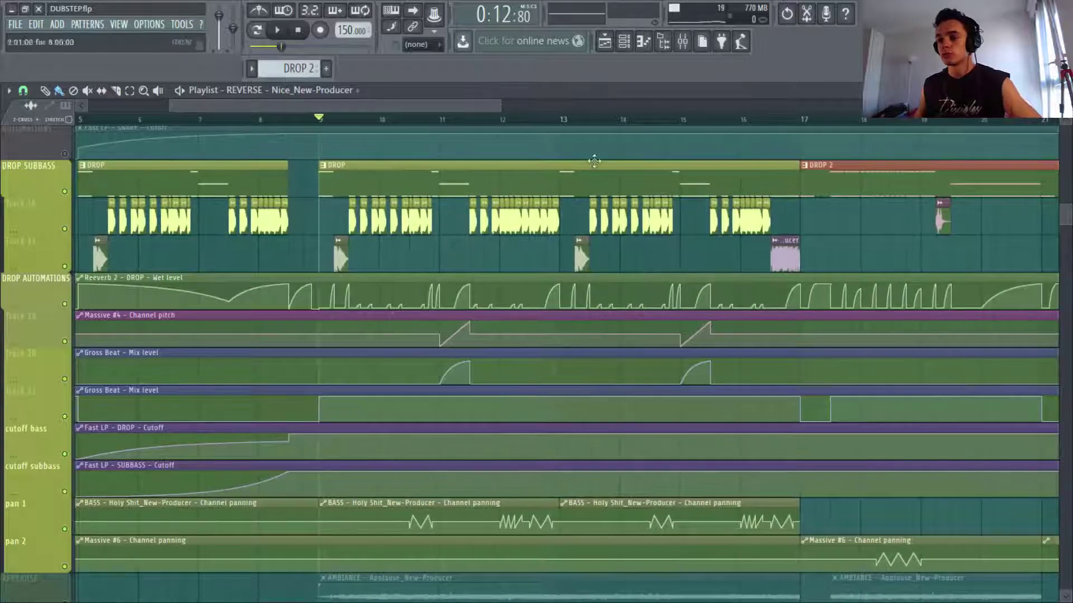
scroll(646, 72, "up", 1)
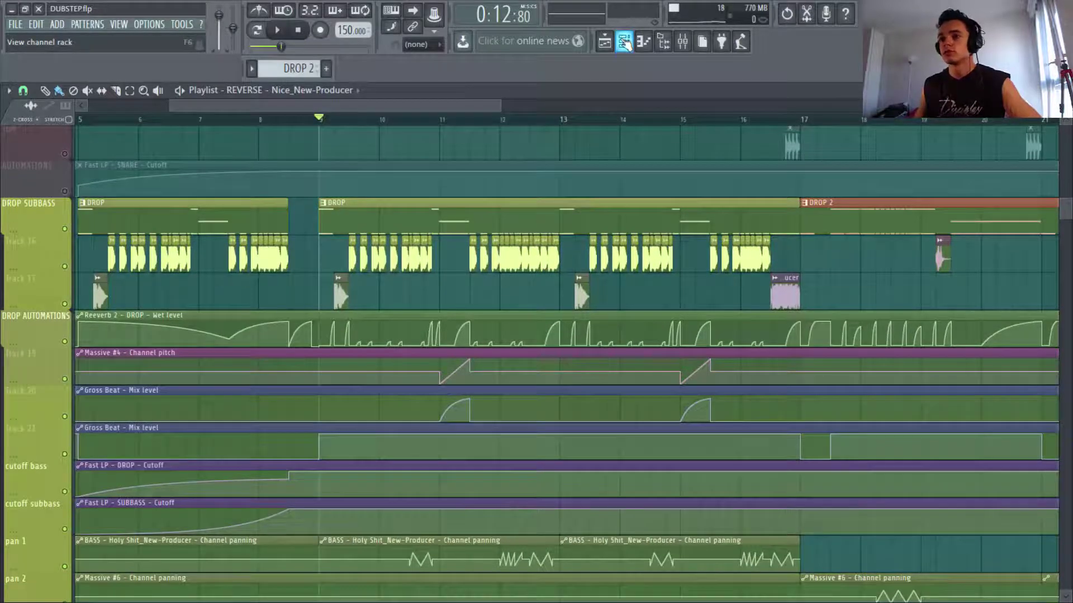
left_click(624, 42)
left_click(250, 69)
left_click(257, 87)
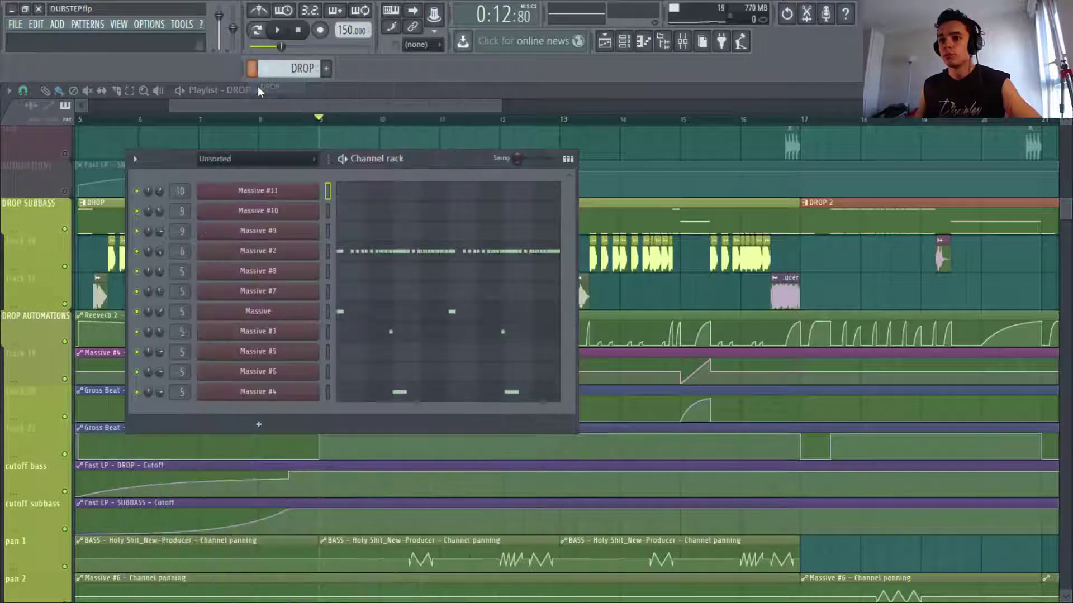
left_click(302, 315)
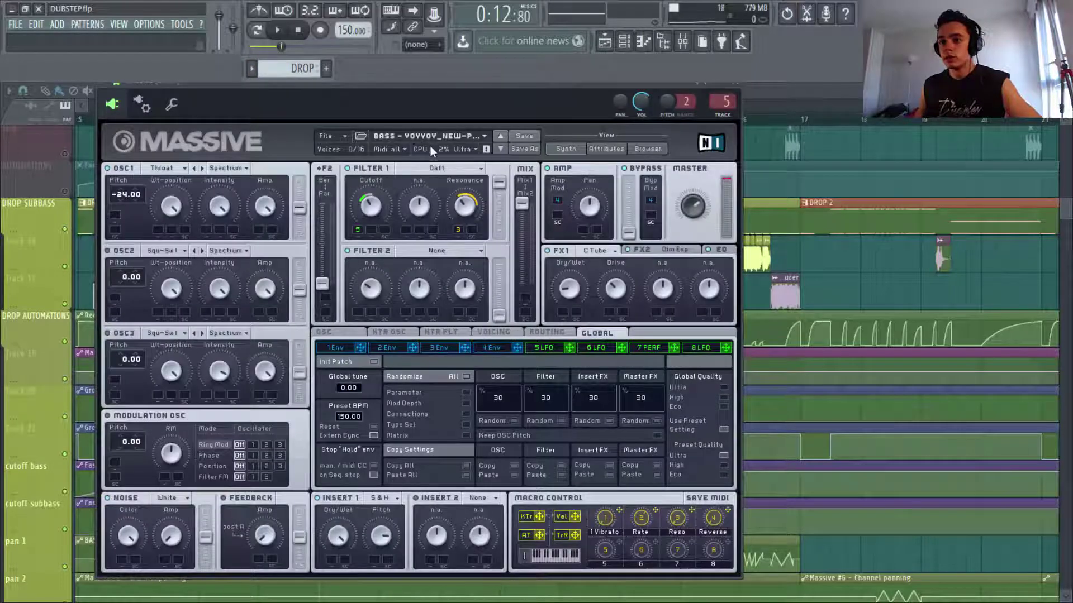
left_click(737, 91)
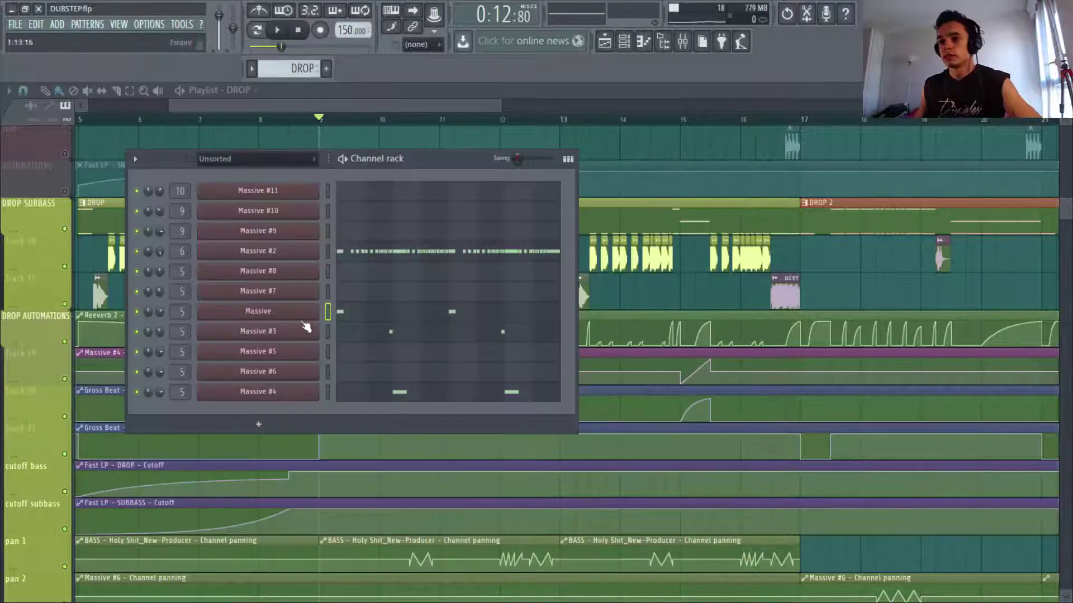
Step: Examine the Massive channel's notes in the piano roll, audition F4 several times, and close the piano roll
left_click(361, 315)
left_click(38, 328)
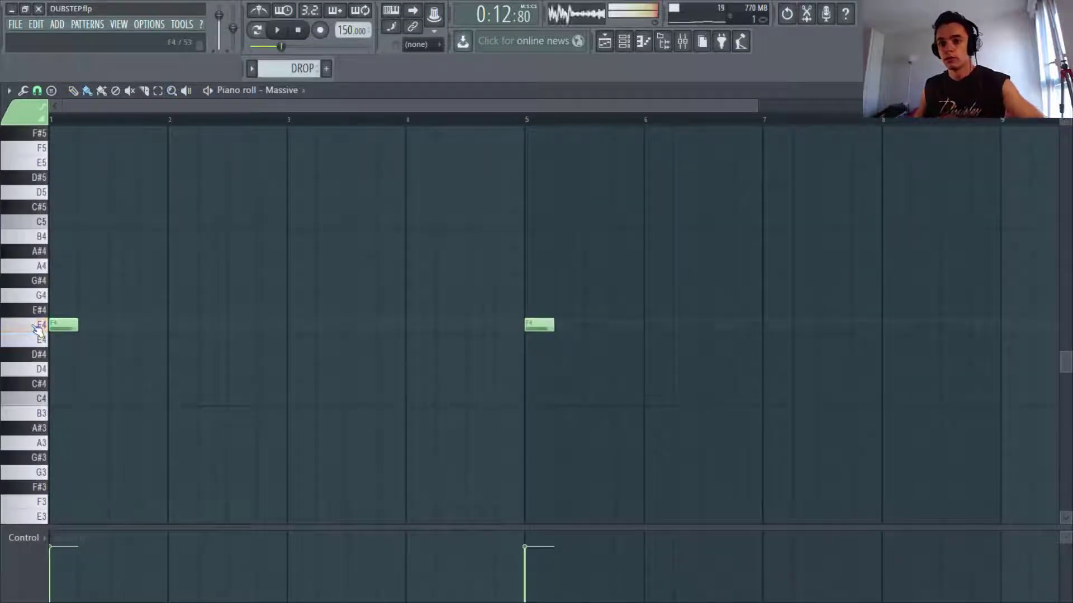
left_click(38, 330)
left_click(38, 330)
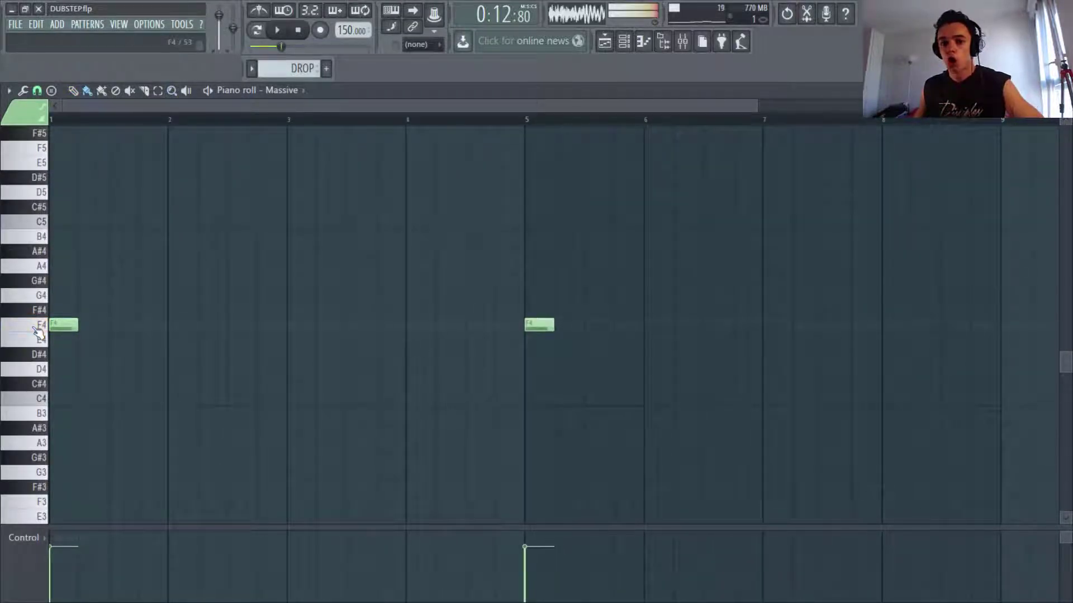
key("Escape")
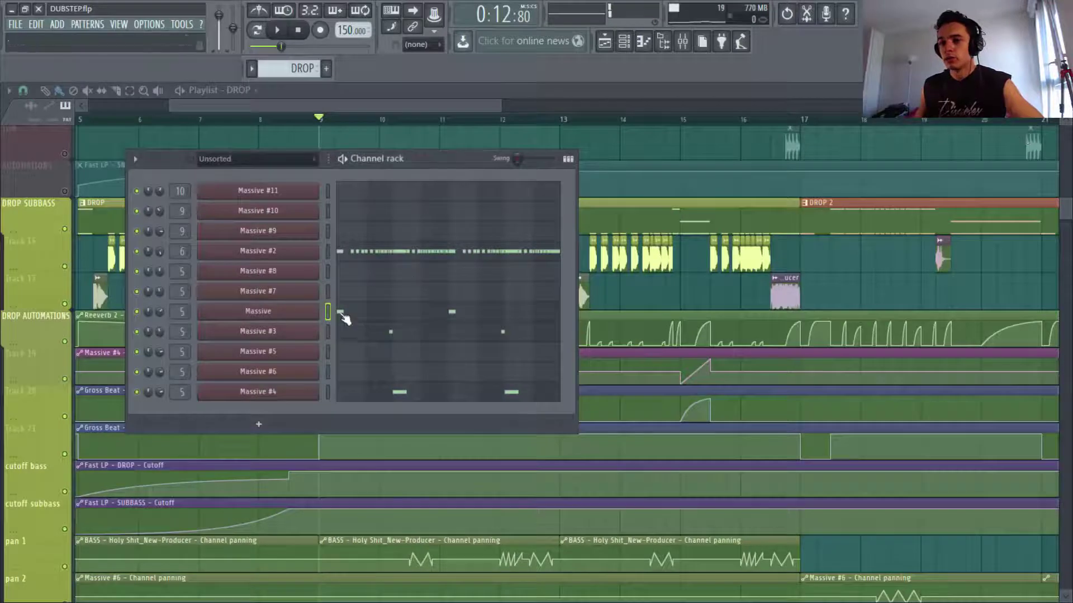
Step: Play the start of the drop from bar 9, and inspect and audition the FX - Dog sample placed in that bar
left_click_drag(495, 105, 373, 106)
key("space")
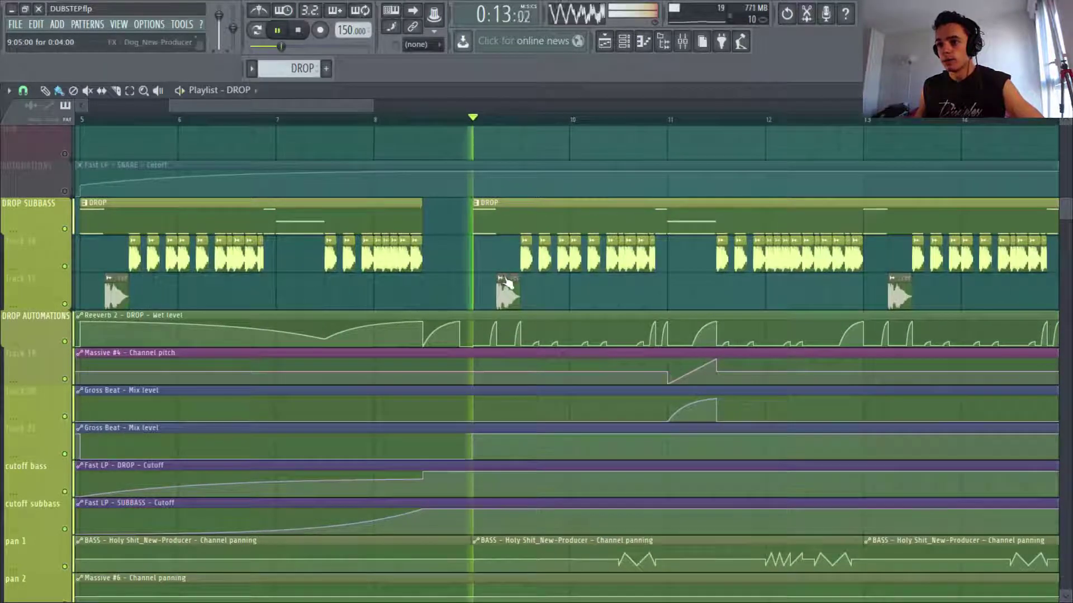
key("space")
double_click(507, 282)
left_click_drag(392, 243, 449, 173)
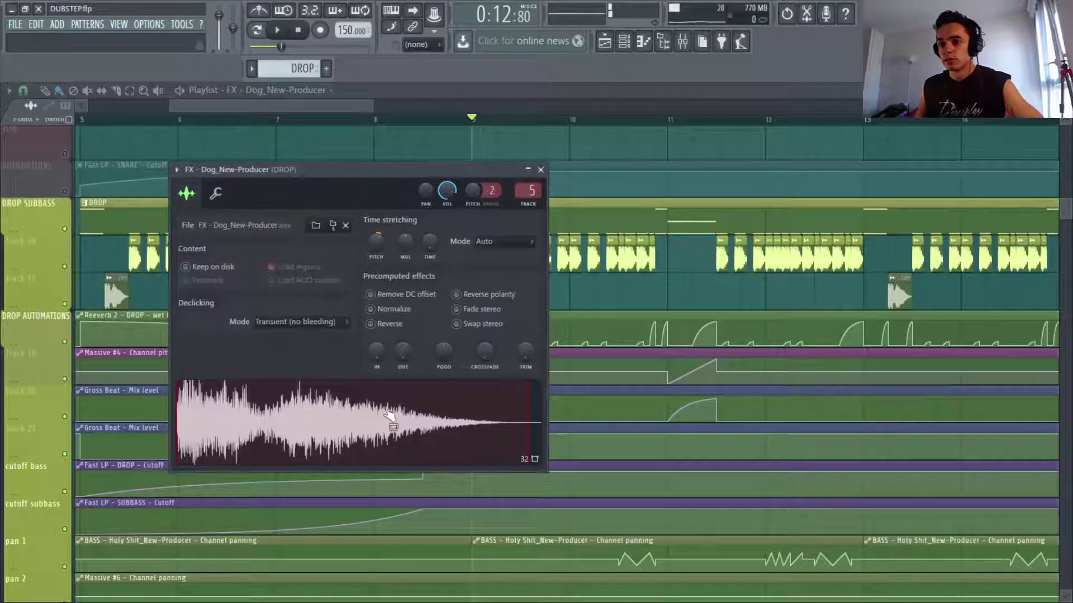
left_click(314, 429)
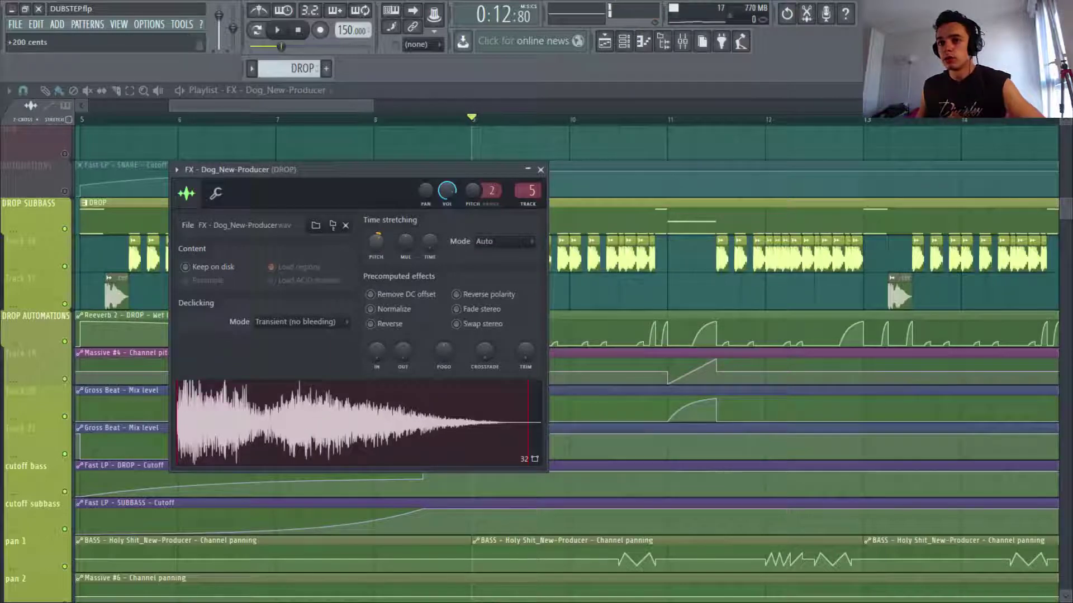
left_click(540, 170)
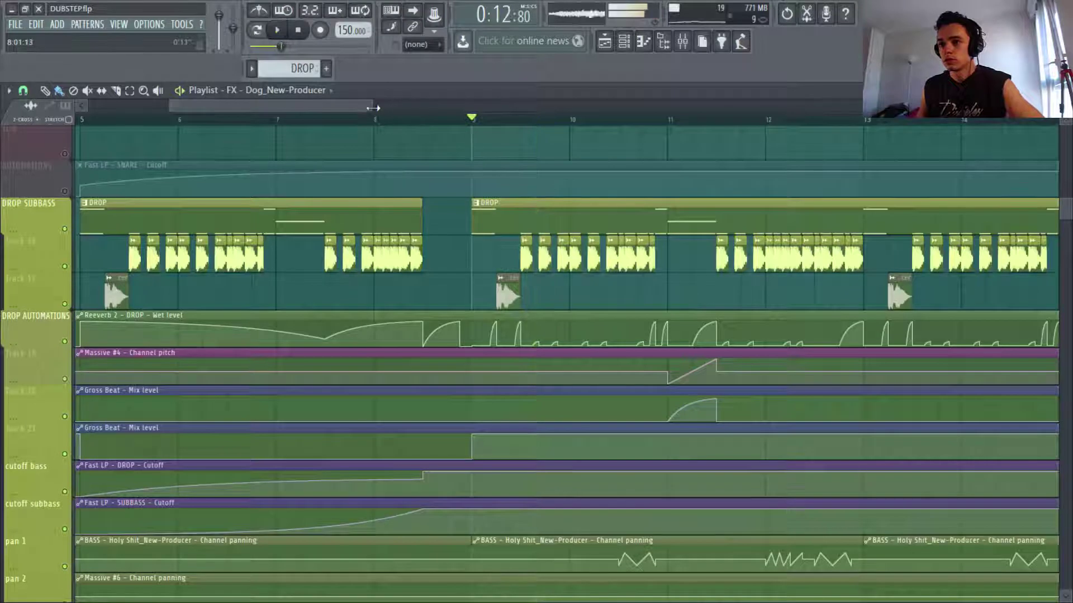
Step: Move the playback position to the first bass slice in bar 9, and inspect and audition the BASS LOOPS - Holy Shit (150) sample
left_click_drag(373, 108, 420, 108)
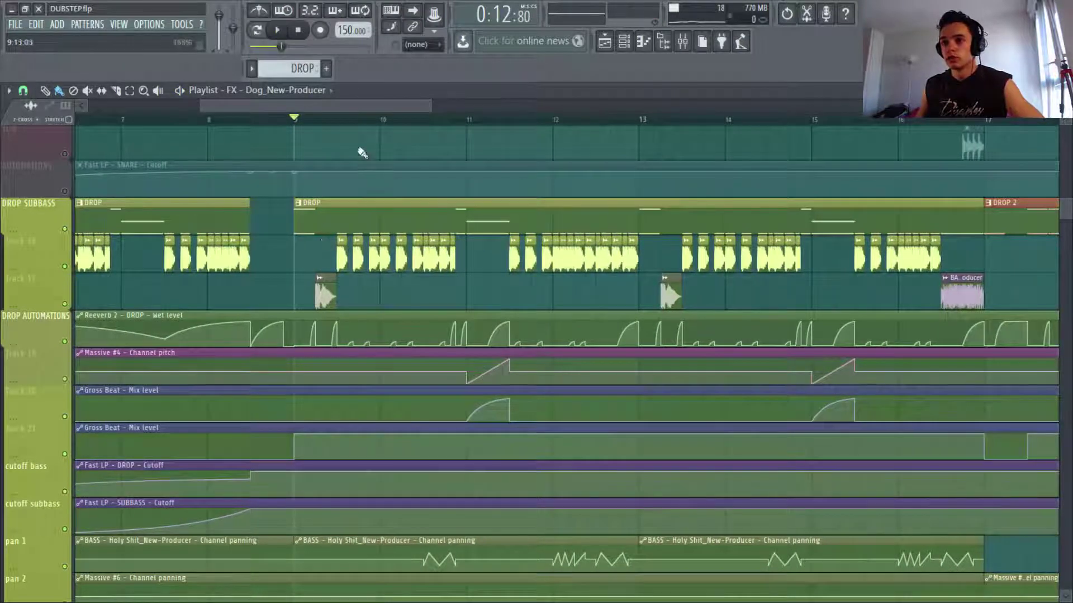
left_click(336, 119)
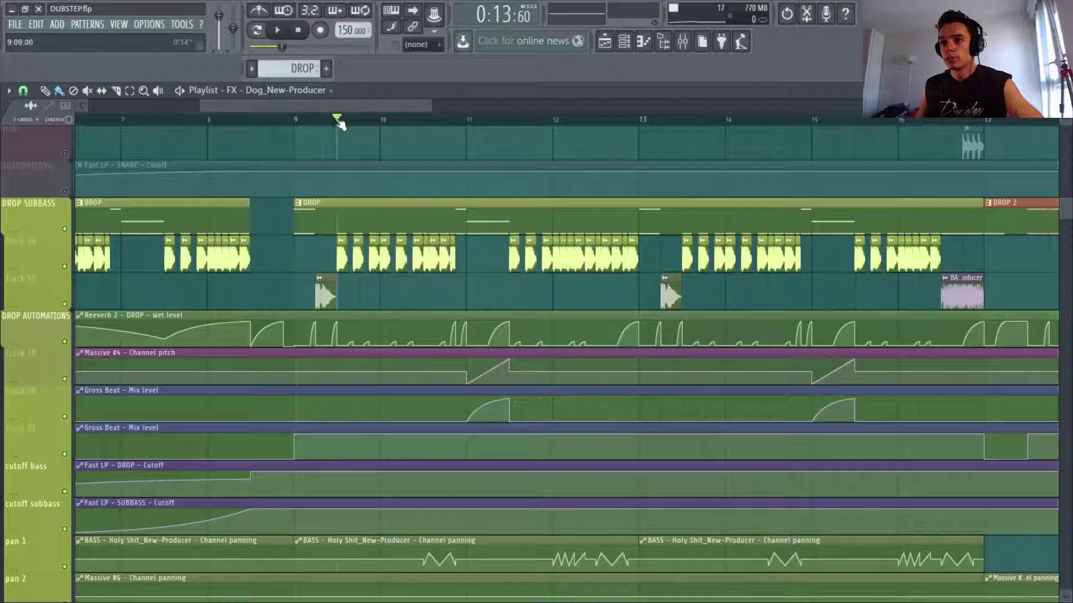
double_click(341, 261)
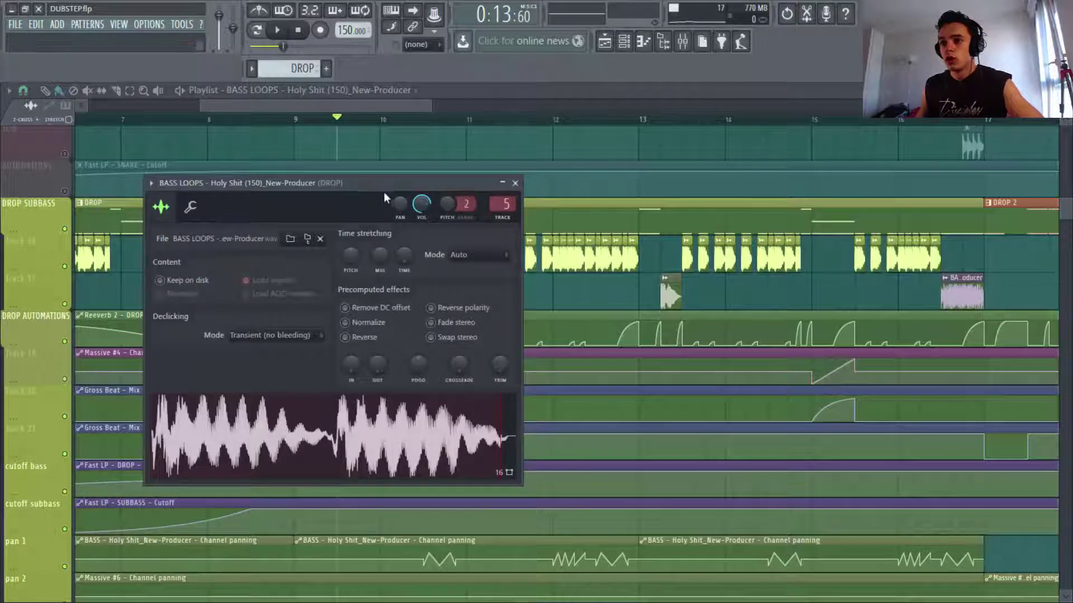
left_click_drag(384, 187, 380, 267)
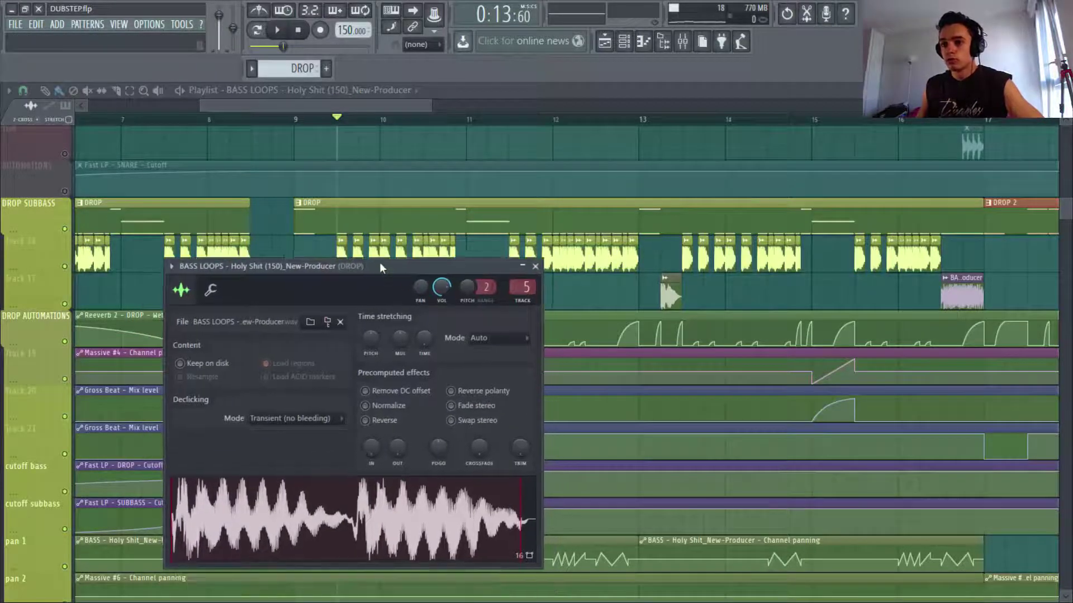
left_click(312, 525)
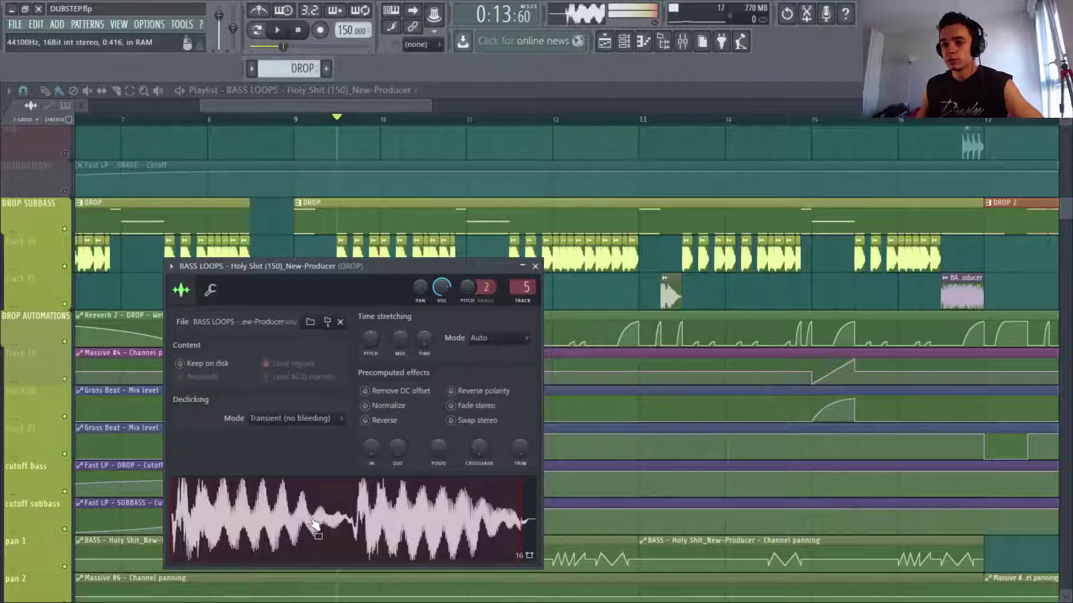
left_click(399, 99)
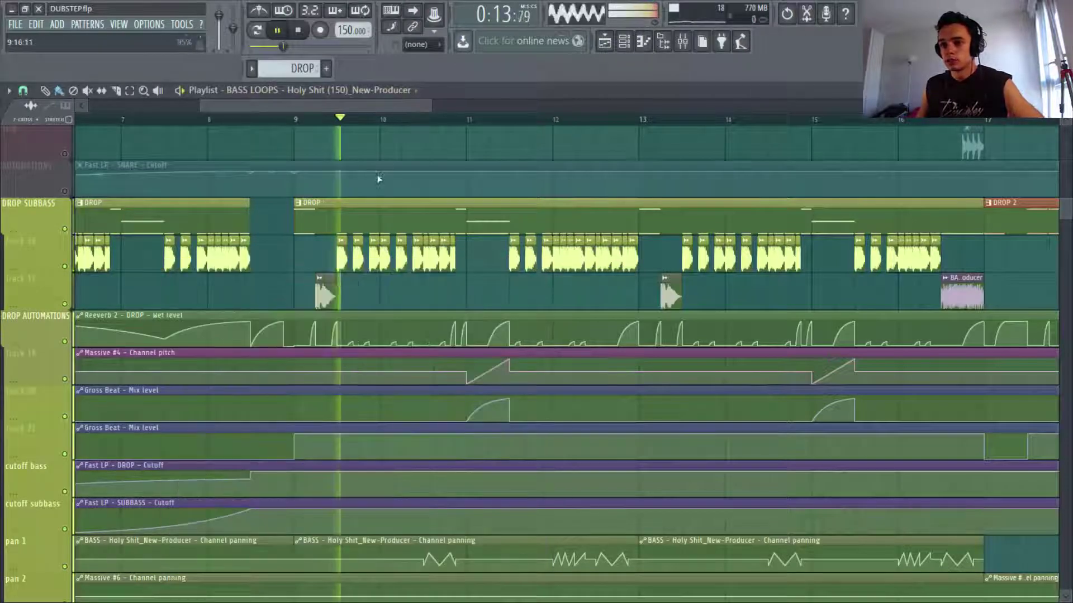
Step: Examine the chopped bass slices on the DROP SUBBASS tracks up close and play them from the middle of bar 9 into bar 12
left_click_drag(266, 198, 631, 311)
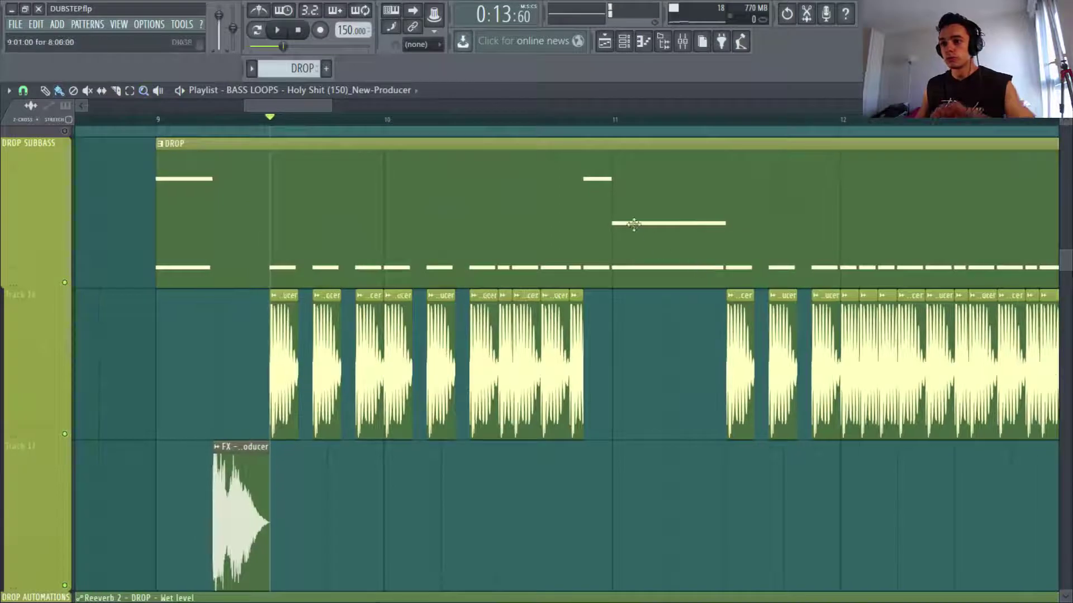
scroll(585, 326, "down", 3)
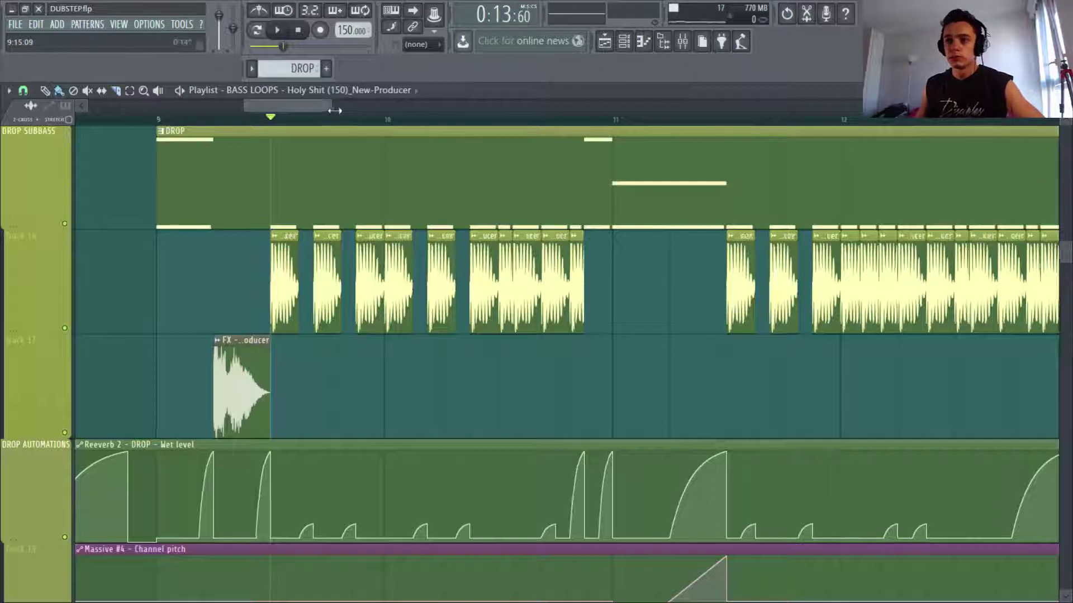
left_click_drag(339, 110, 366, 106)
key("space")
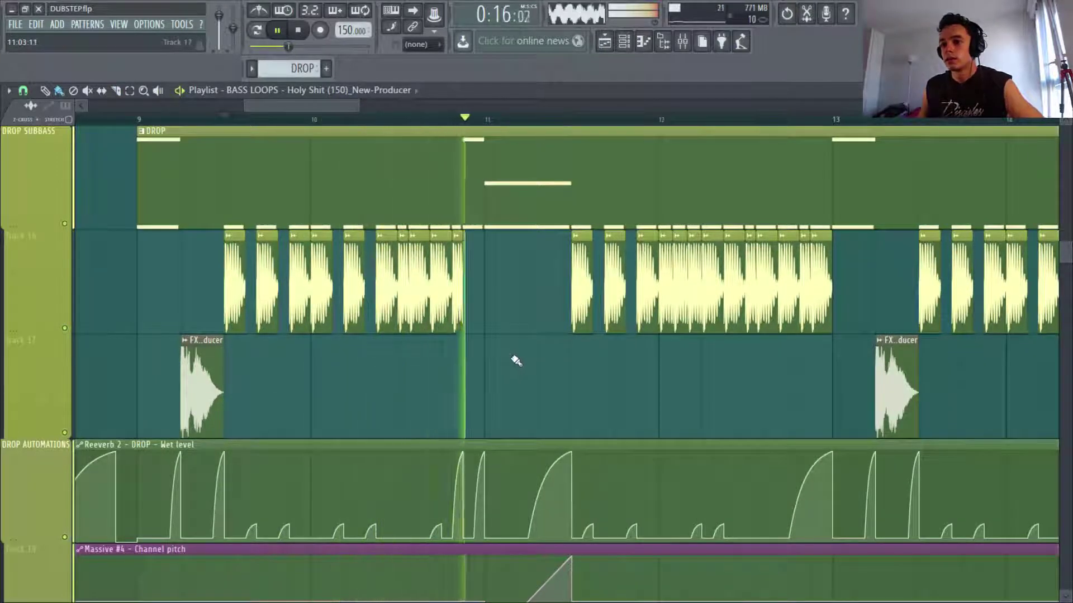
left_click_drag(359, 106, 389, 107)
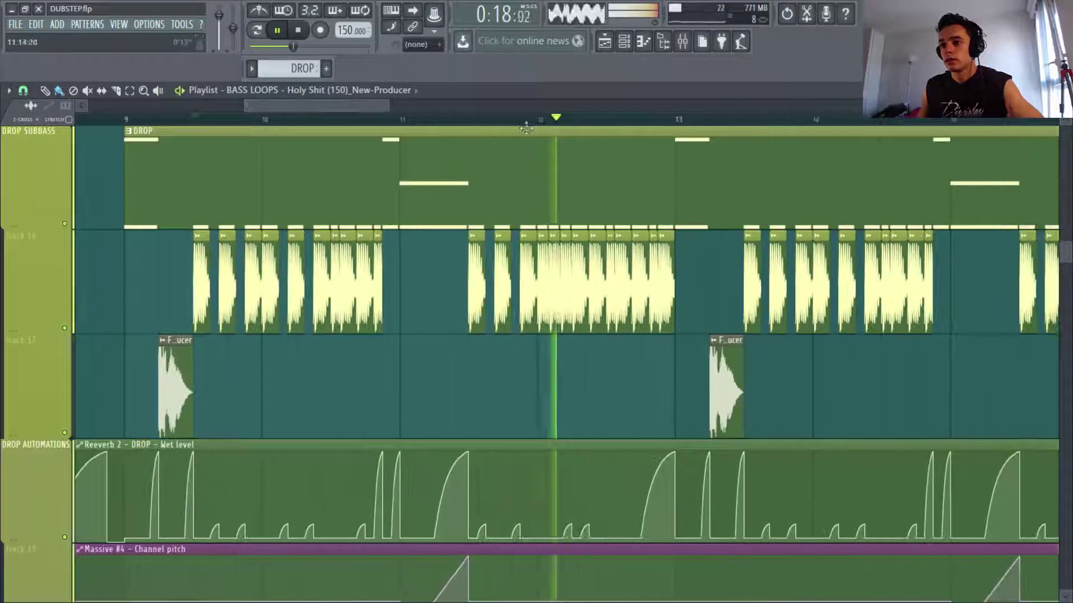
key("space")
Step: Play the chopped bass slices from the middle of bar 11, and replay the group starting in the middle of bar 9
left_click(470, 119)
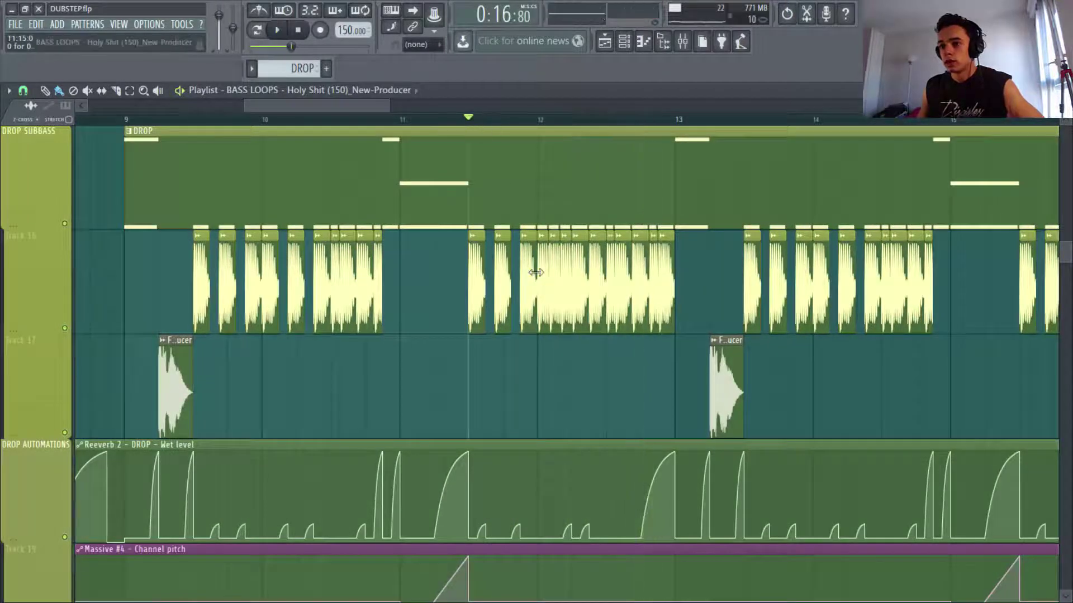
key("space")
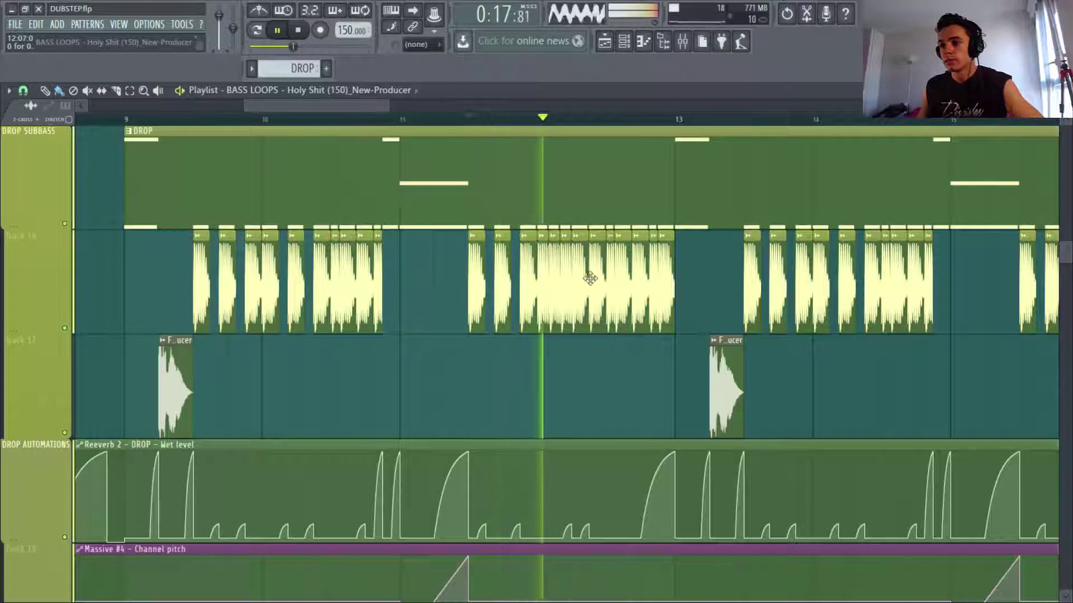
key("space")
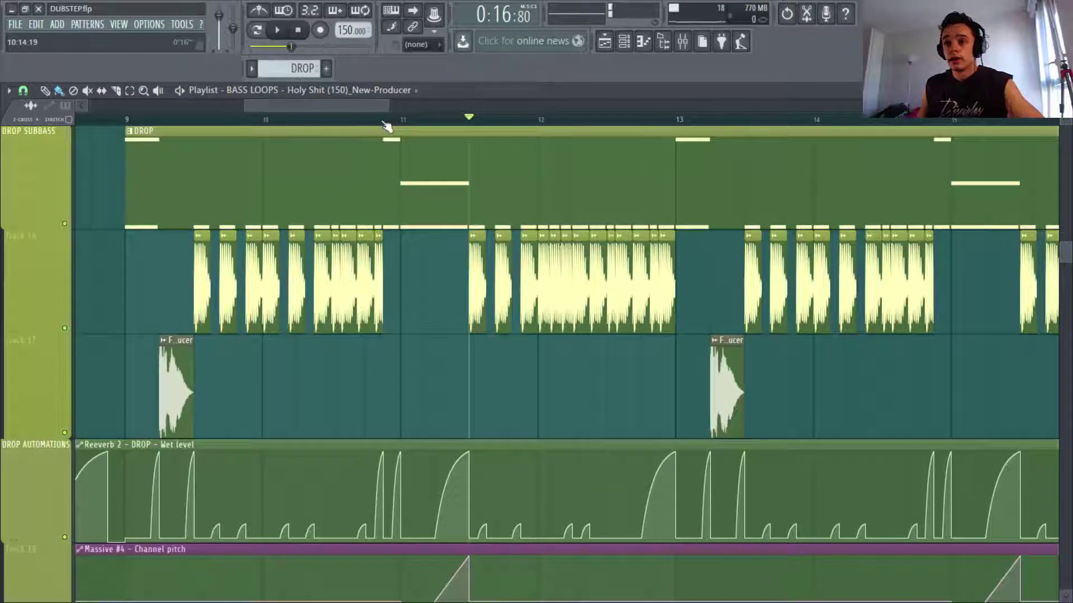
left_click(204, 119)
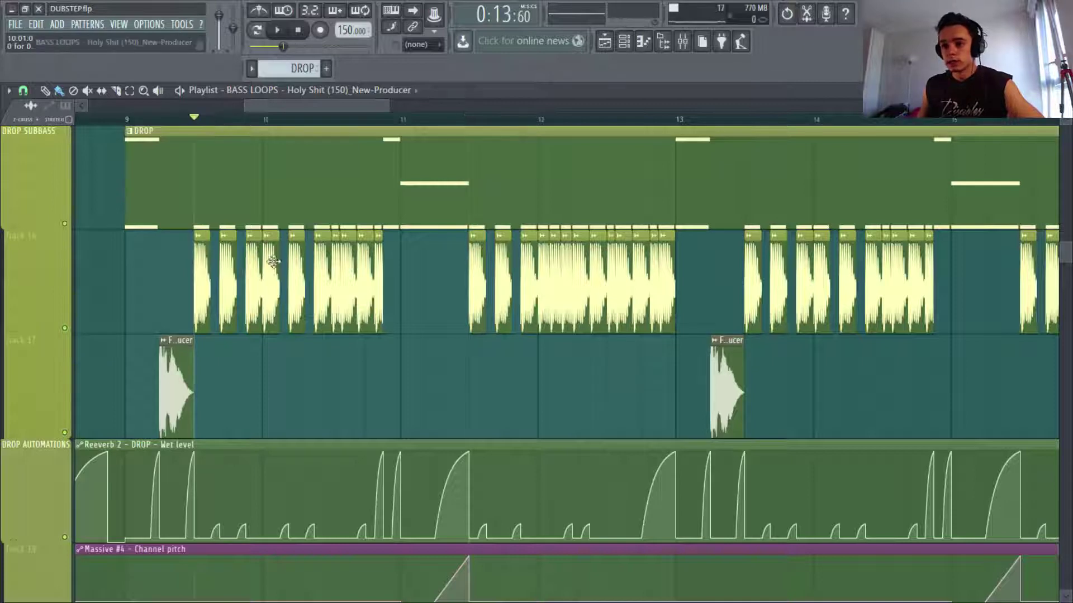
key("space")
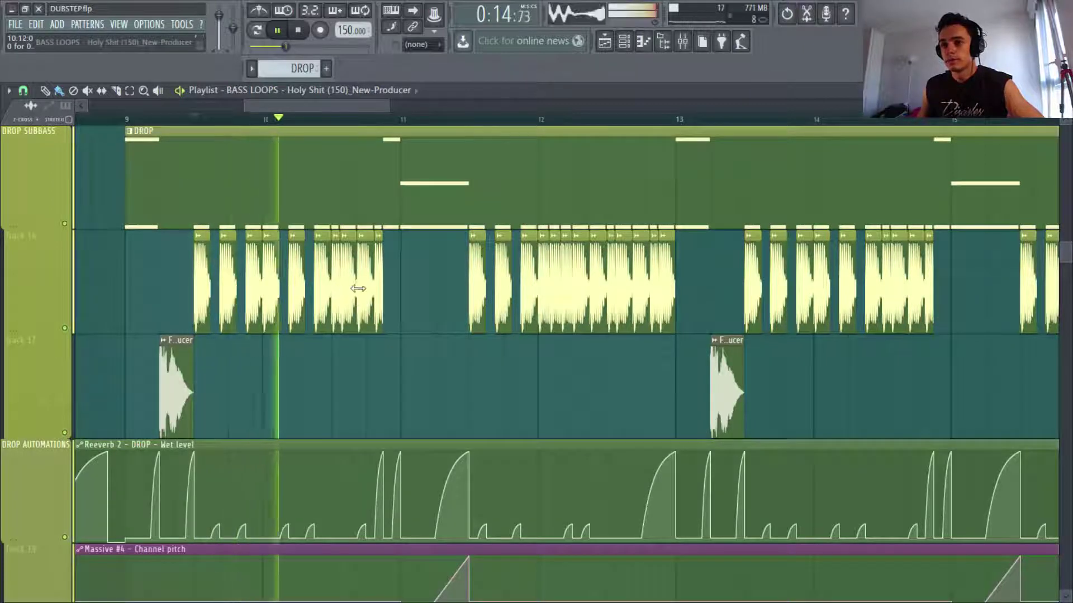
key("space")
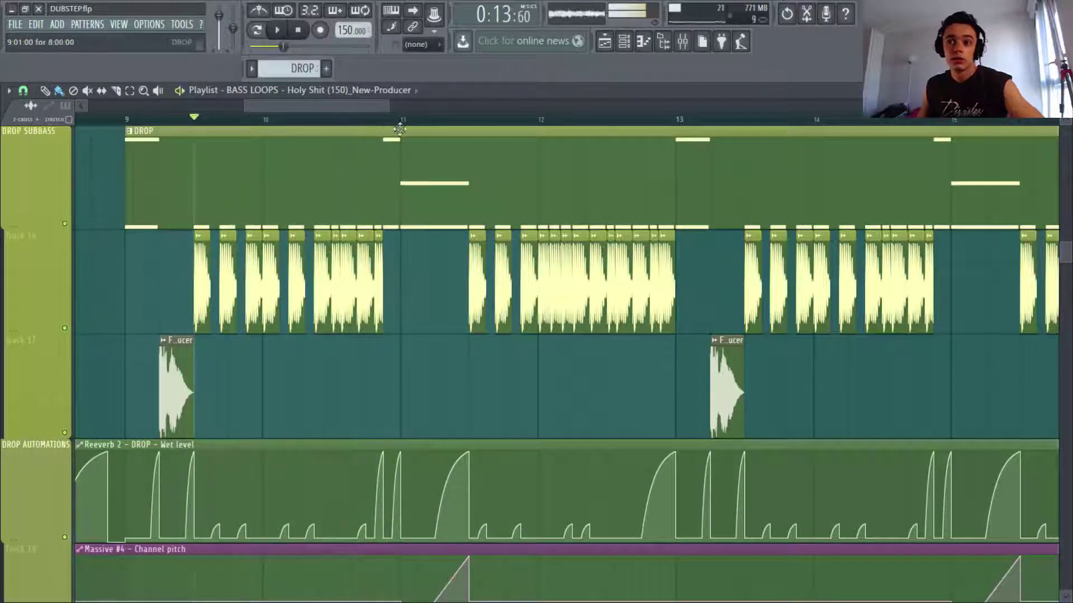
Step: Inspect the DROP pattern's Massive #3 notes in the piano roll, and play them from the end of bar 10
left_click(383, 119)
left_click(620, 46)
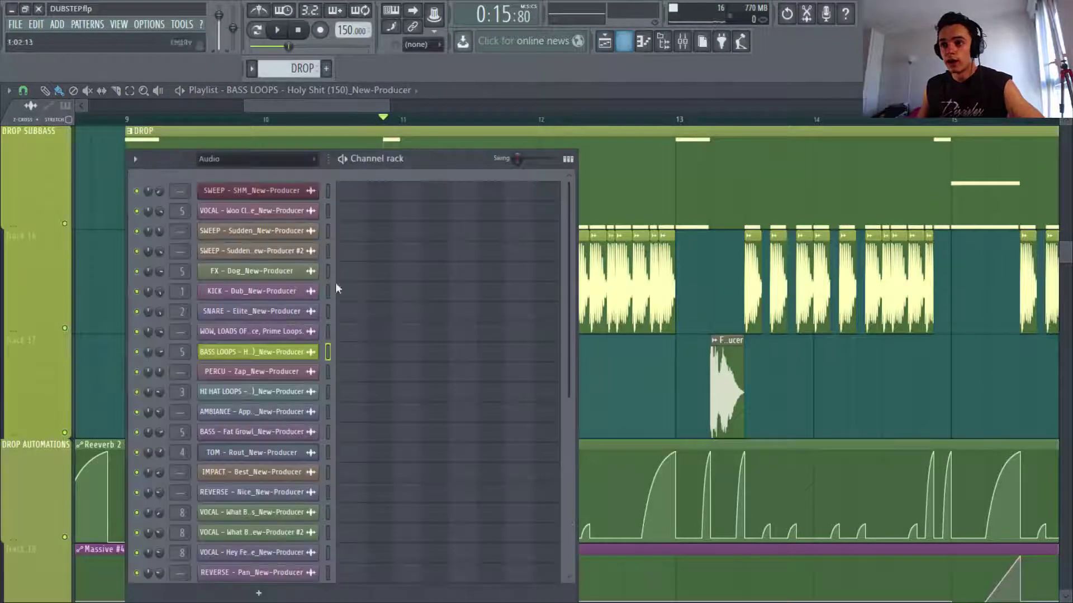
left_click(252, 69)
left_click(266, 87)
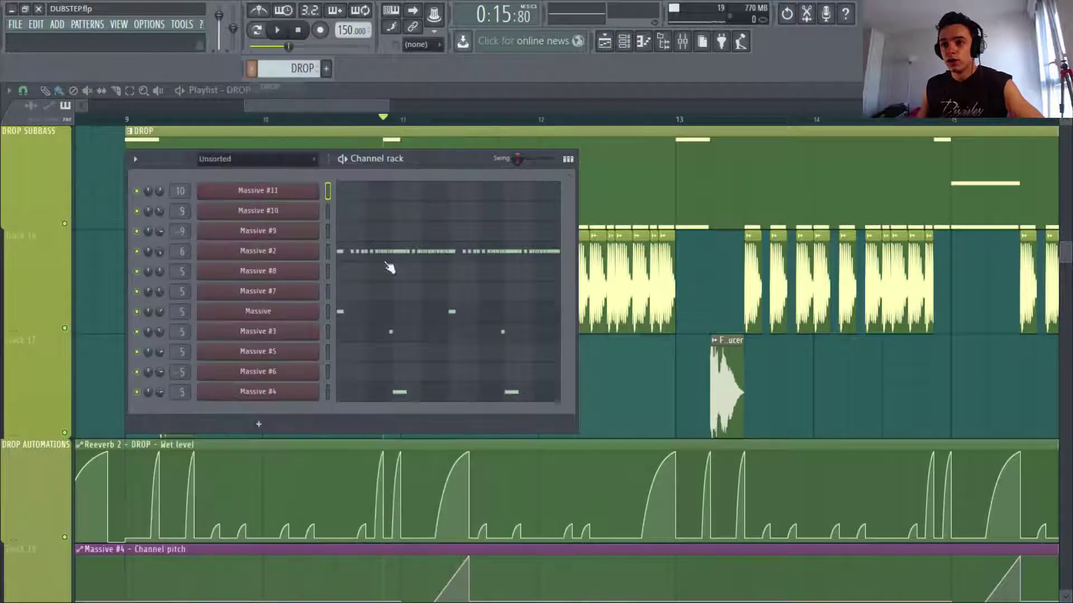
left_click(393, 334)
right_click(398, 310, "ctrl")
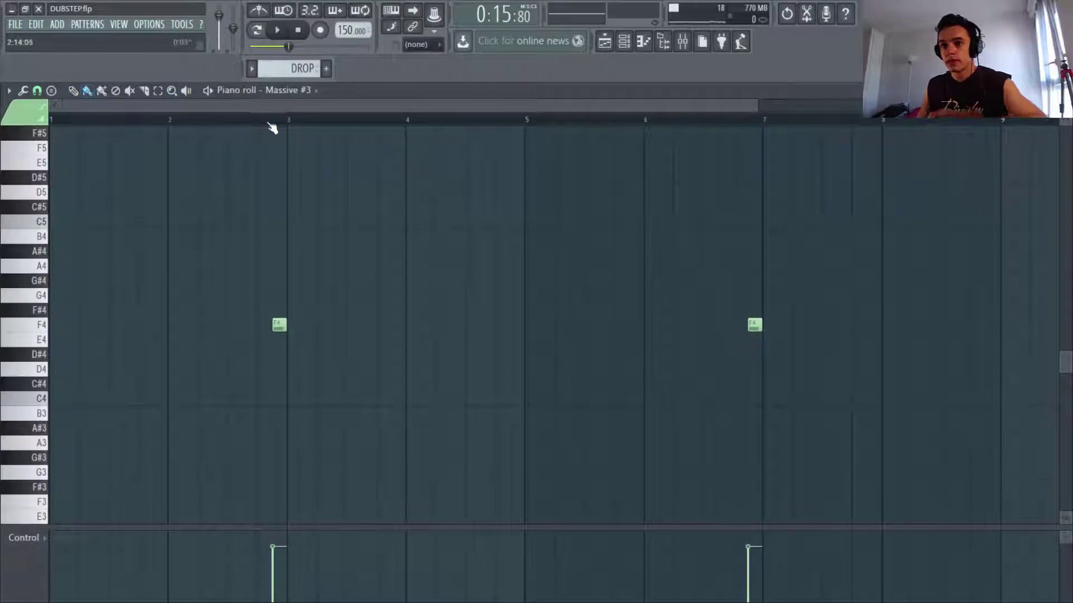
key("space")
key("space")
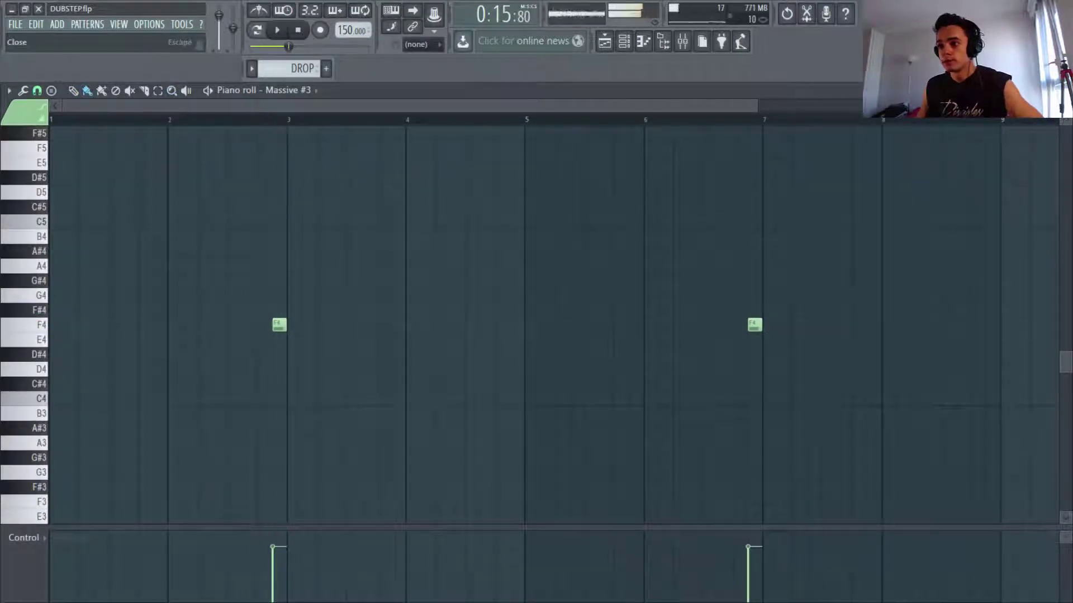
key("Escape")
Step: Inspect the Massive #3 synth settings, close them with the channel rack, and play the drop from the end of bar 10
left_click(280, 333)
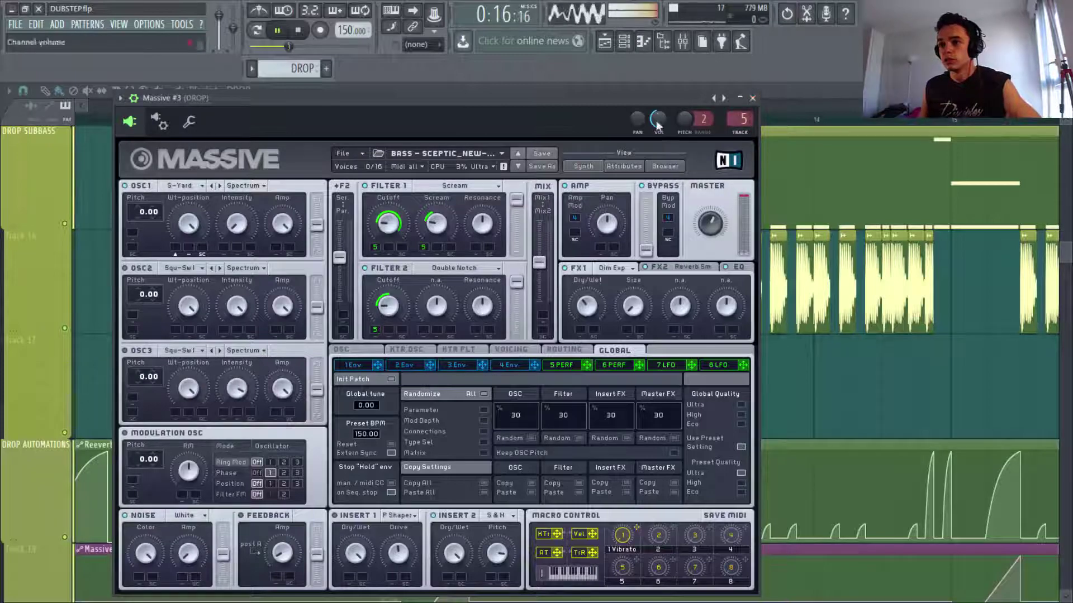
left_click(752, 99)
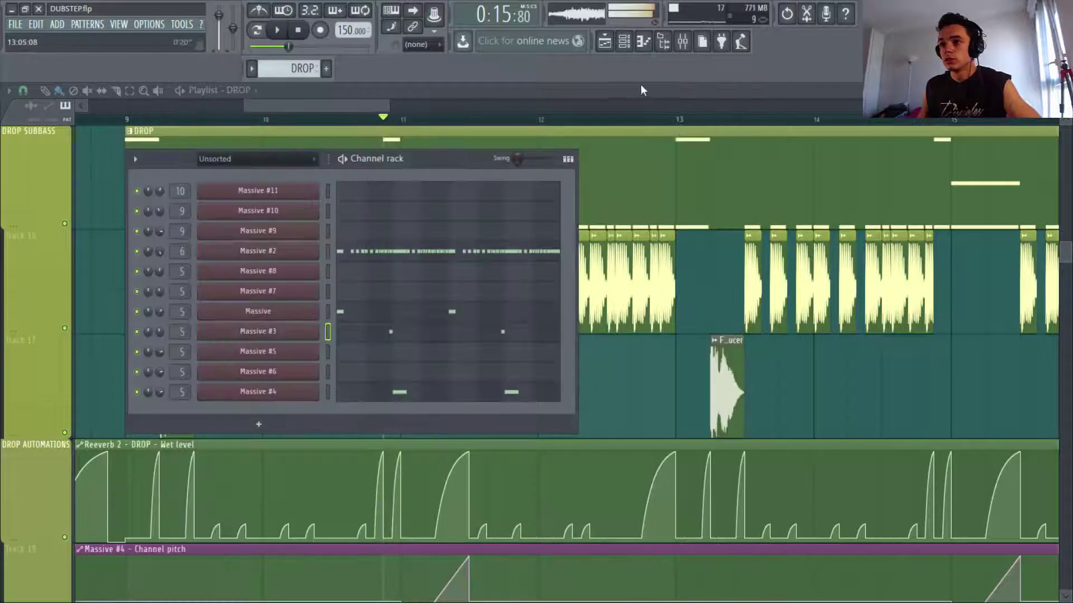
key("Escape")
key("space")
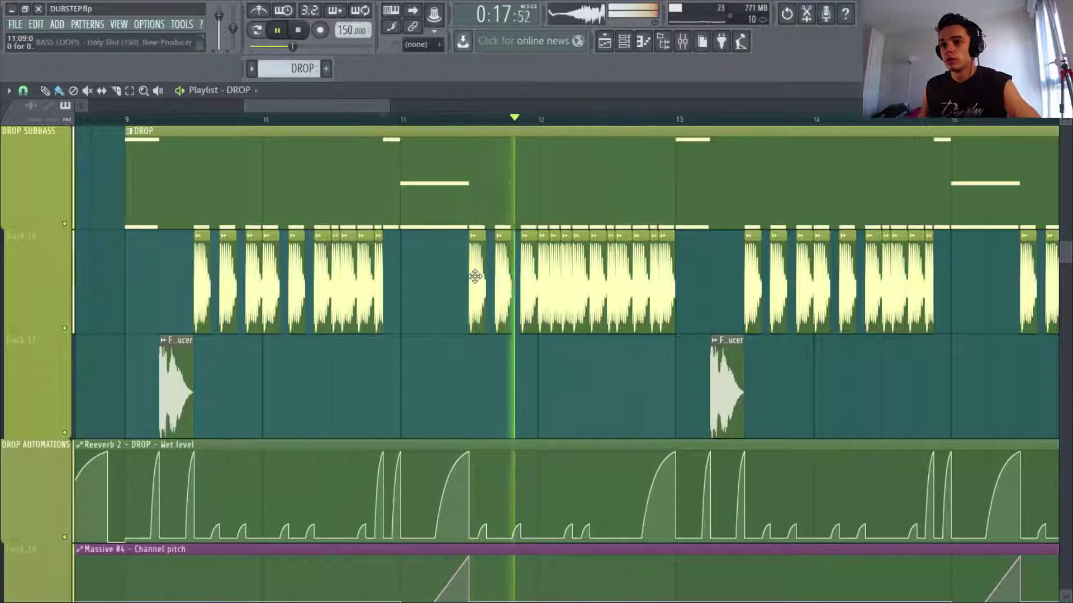
key("space")
scroll(395, 147, "up", 1)
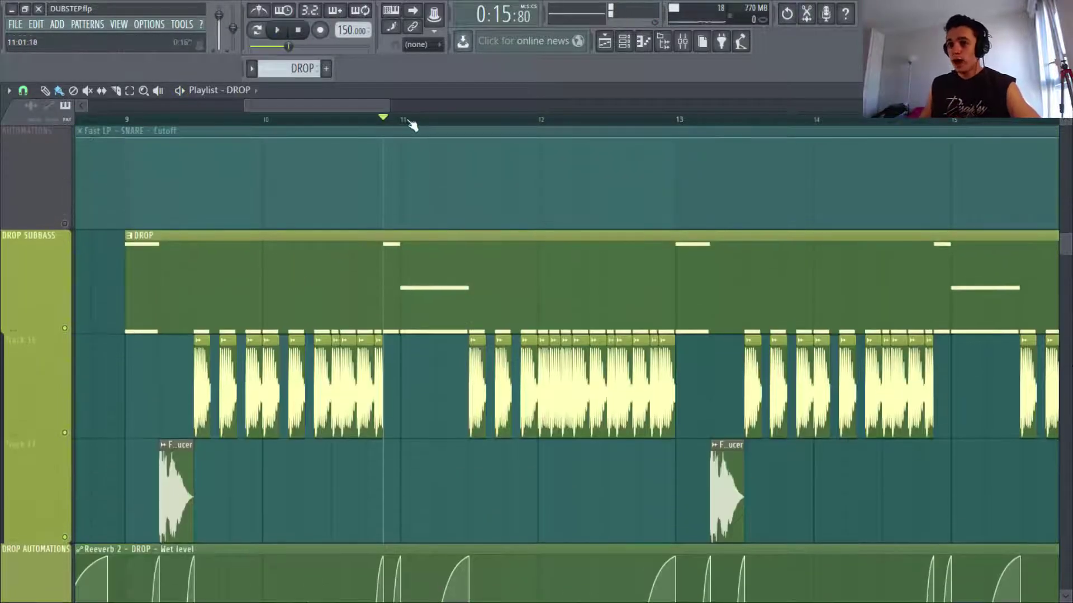
Step: Move the playback position to bar 11, audition the sound there, and inspect the Massive #4 notes in the piano roll
left_click(409, 120)
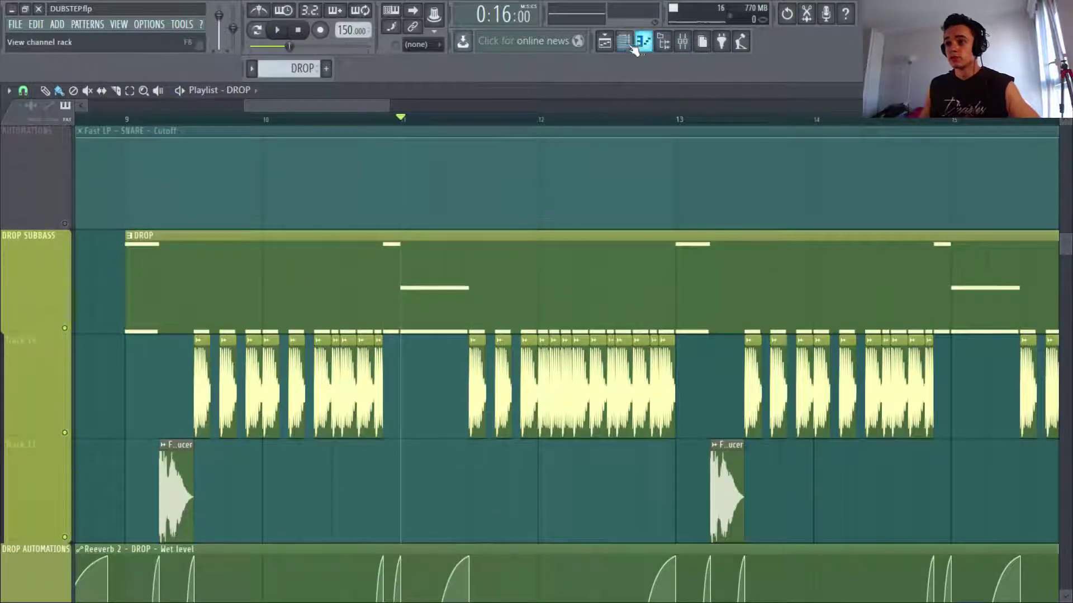
left_click(624, 42)
key("space")
left_click(413, 403)
key("space")
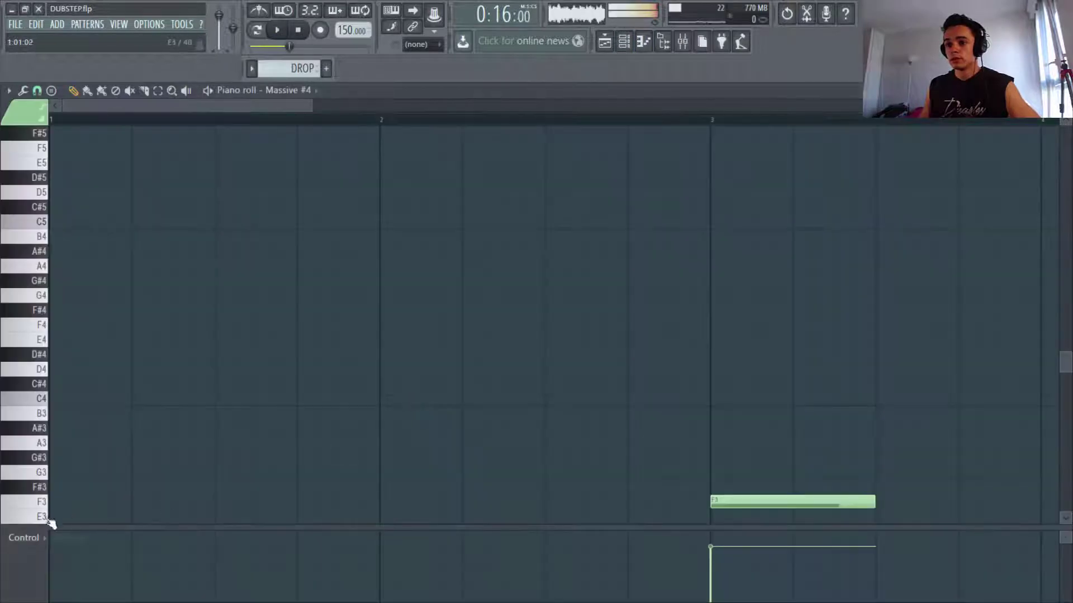
key("Escape")
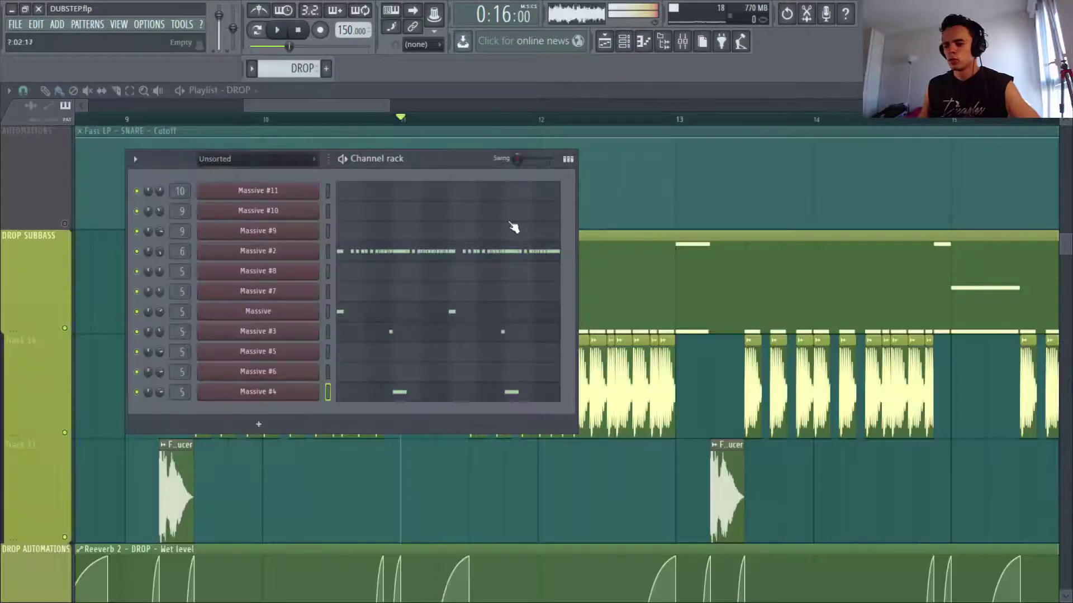
Step: Open the Massive #4 synth to view its bass preset in full, and close it again
left_click(296, 397)
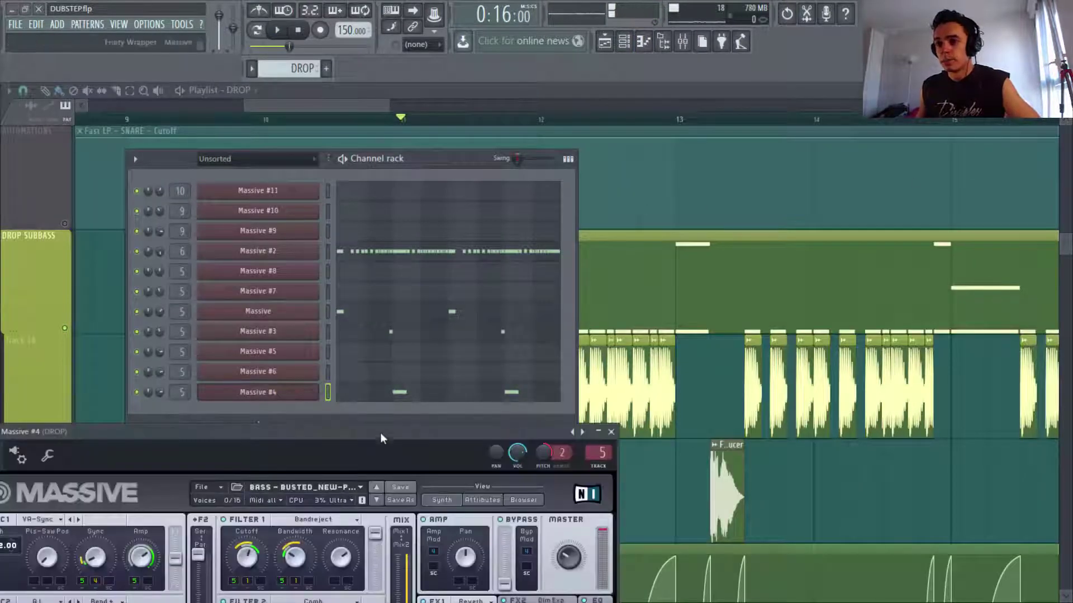
left_click_drag(381, 439, 558, 152)
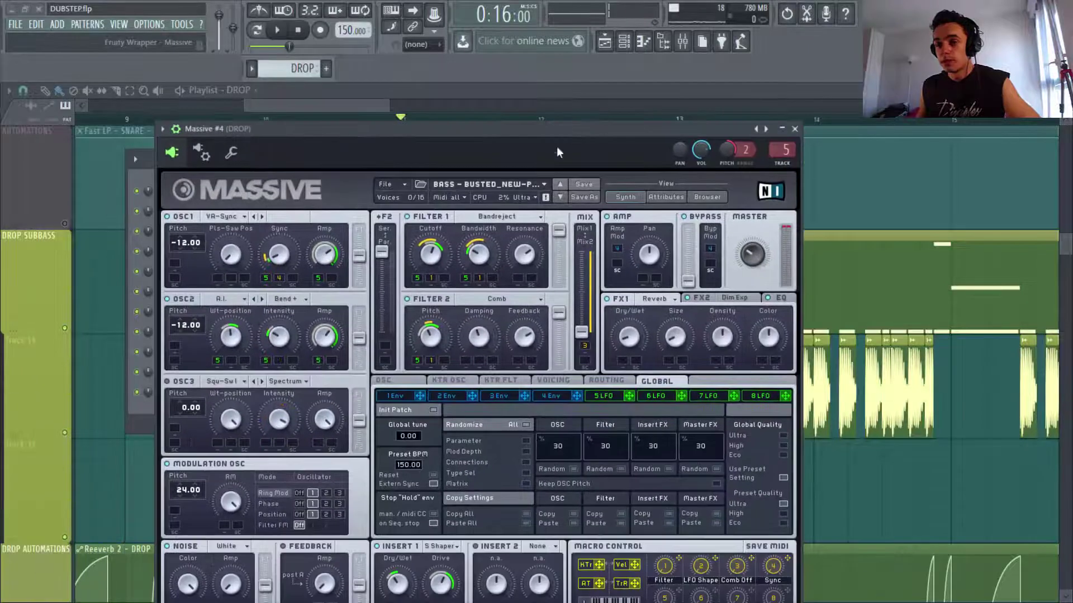
left_click(795, 129)
Step: Play the drop from bar 11 through the repeated bass phrase, following it up to the start of DROP 2
left_click_drag(389, 108, 398, 107)
key("space")
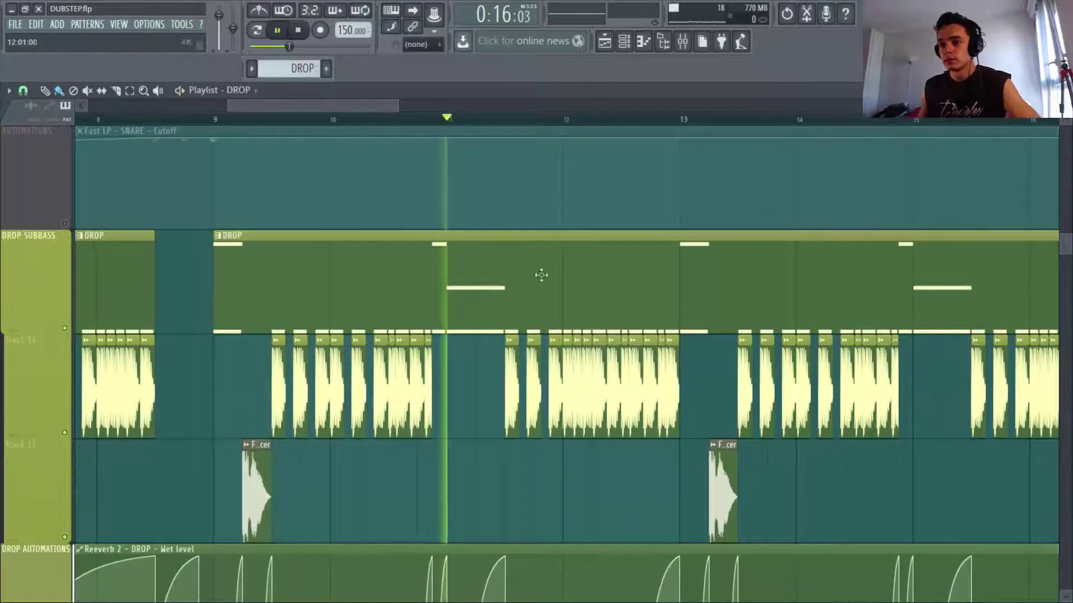
scroll(632, 257, "down", 2)
scroll(632, 257, "up", 2)
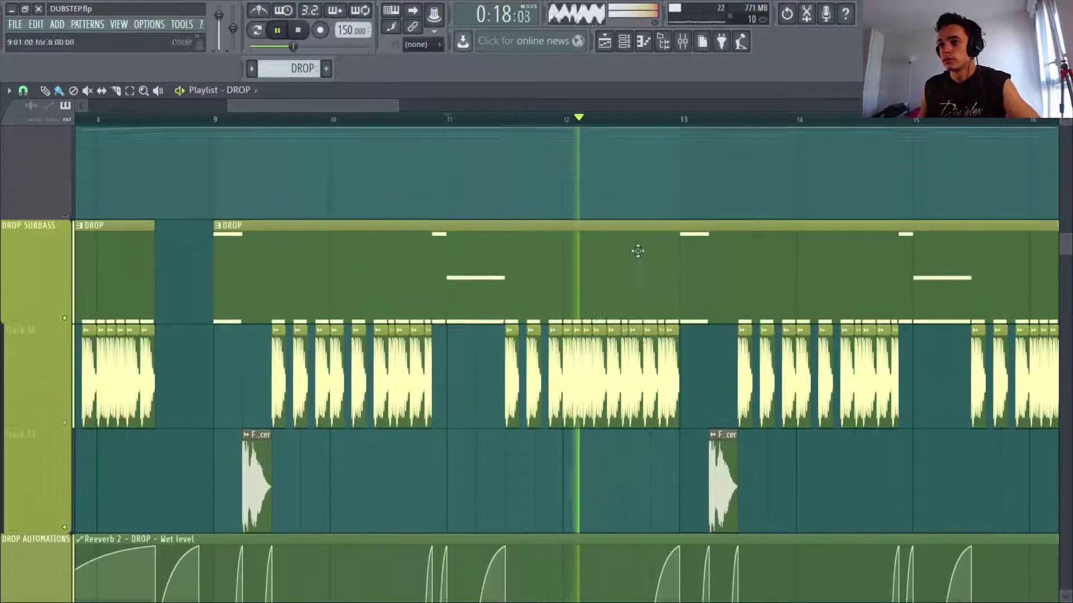
left_click_drag(405, 105, 439, 106)
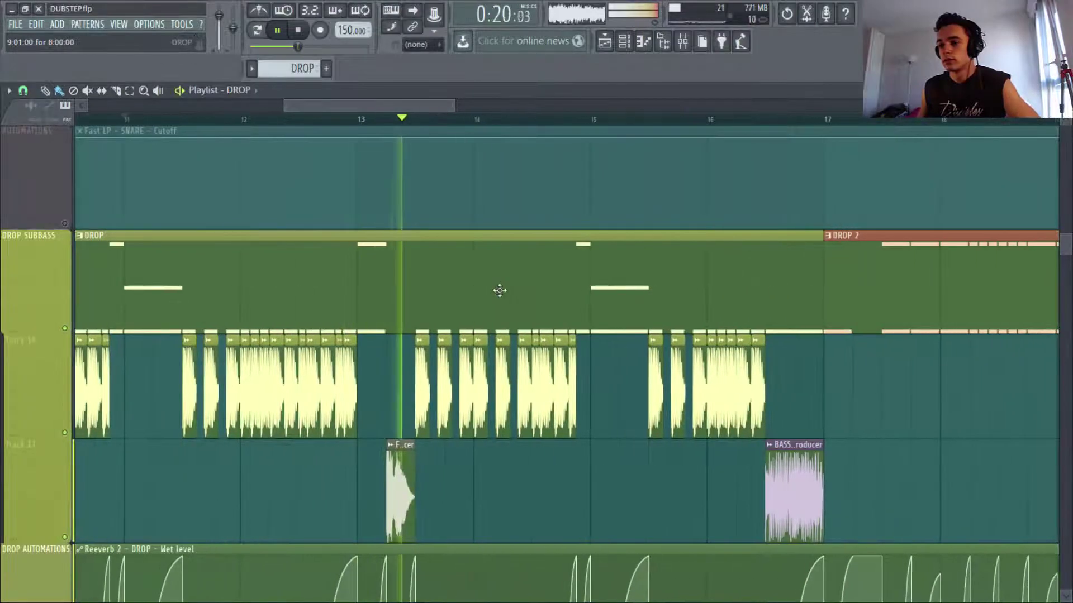
scroll(630, 283, "down", 4)
scroll(625, 282, "up", 2)
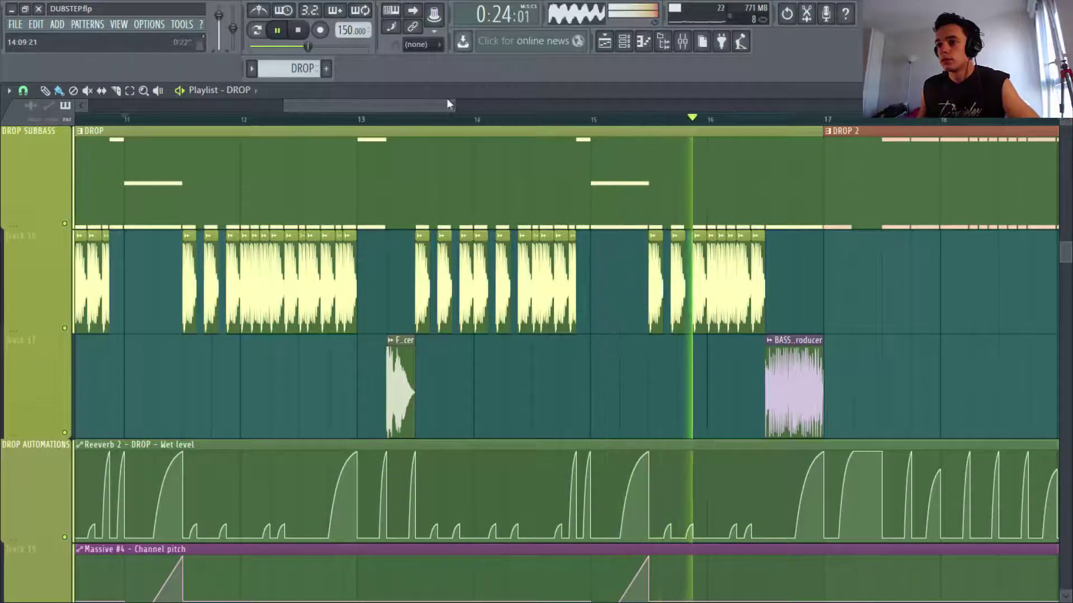
left_click_drag(446, 104, 490, 105)
key("space")
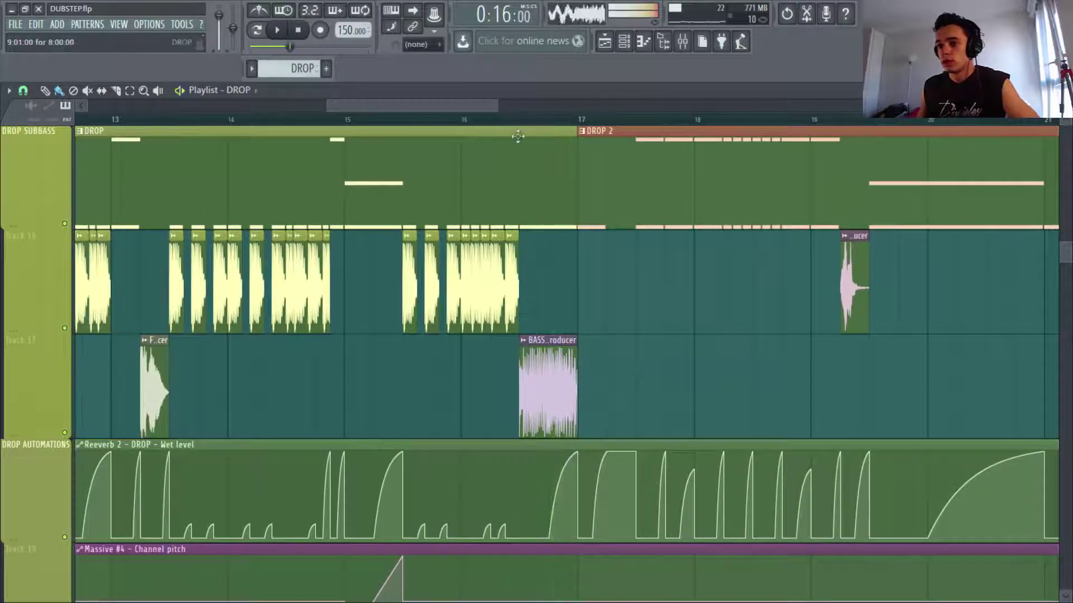
Step: Inspect the BASS - Fat Growl sample placed at the end of bar 16, and close its settings
double_click(531, 358)
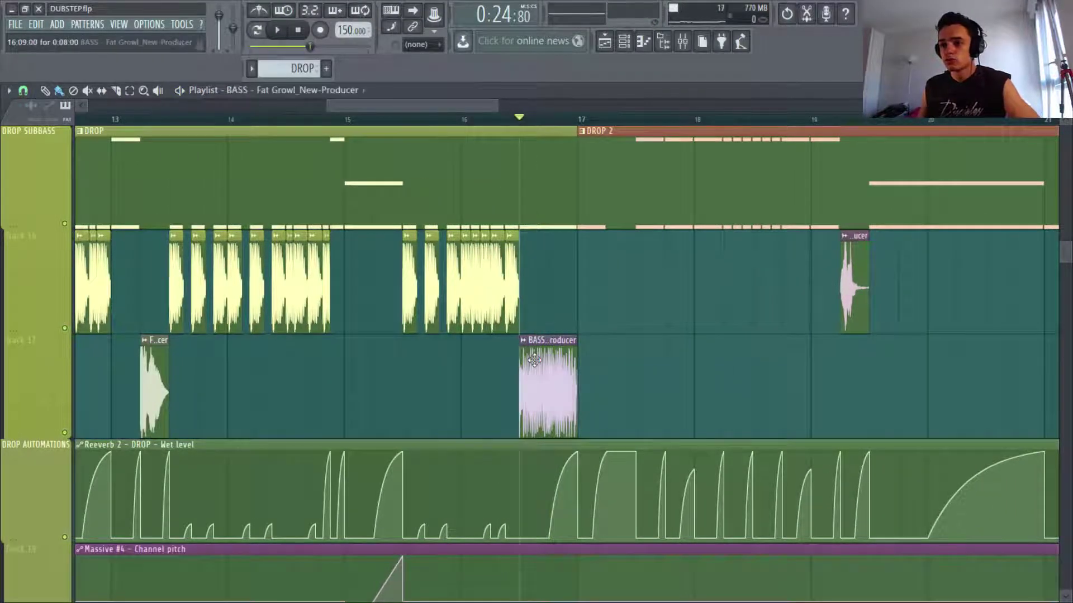
left_click_drag(397, 187, 400, 155)
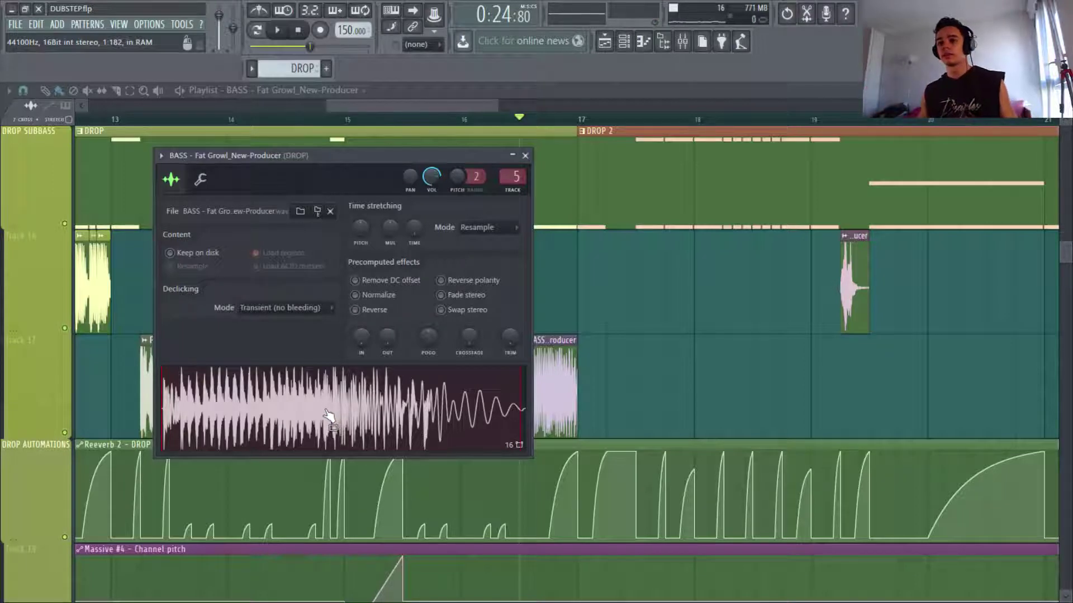
left_click(525, 156)
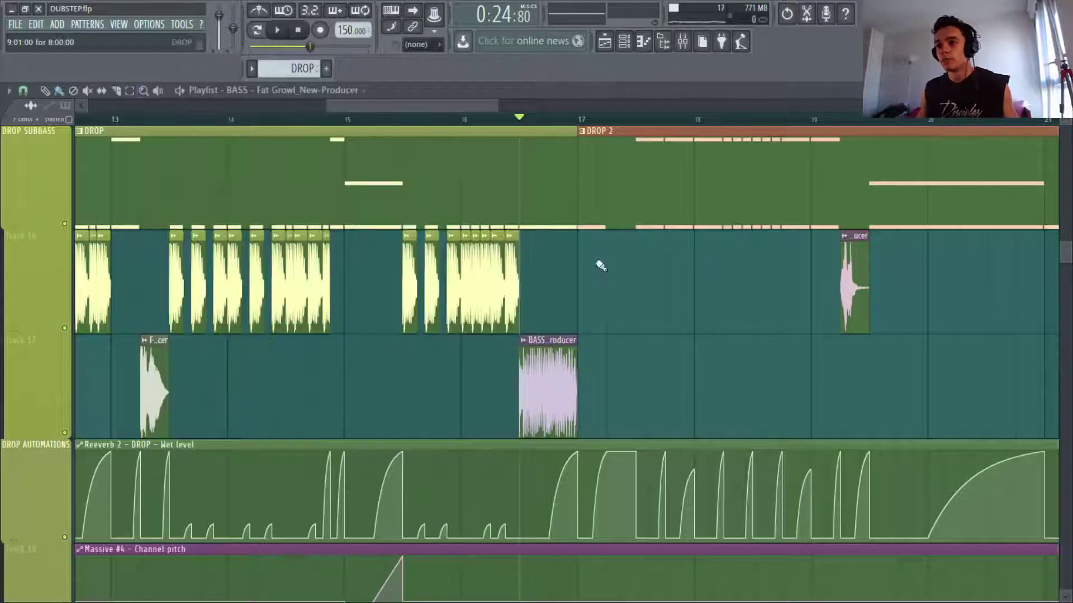
Step: Return the playback position to bar 9, and examine the Reeverb 2 wet level and Massive #4 channel pitch automations
right_click(599, 264, "ctrl")
left_click_drag(277, 274, 642, 404)
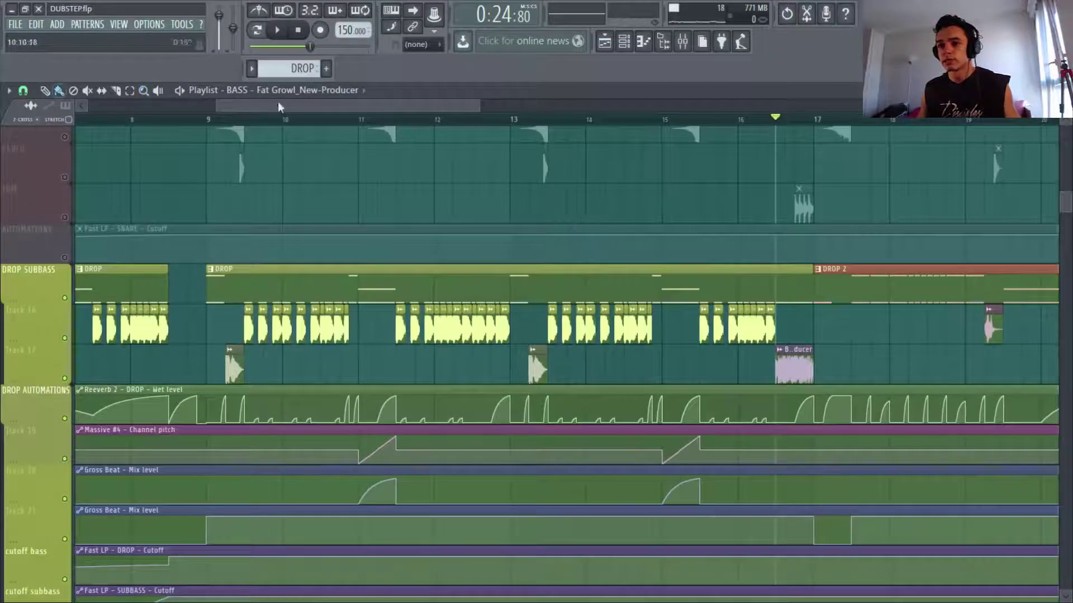
left_click(210, 119)
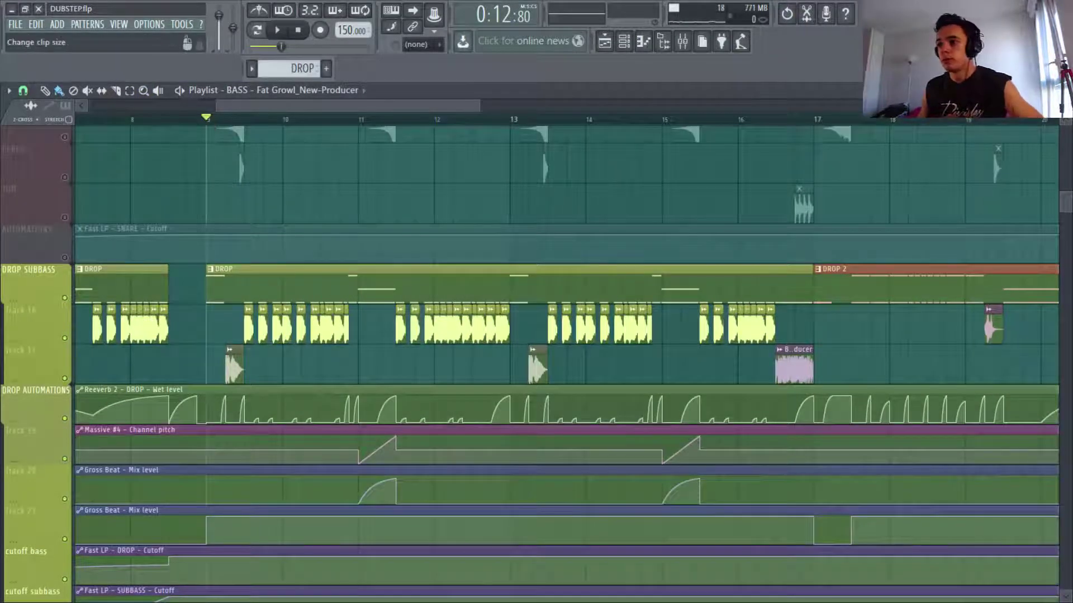
left_click_drag(1065, 106, 1065, 100)
scroll(570, 223, "down", 2)
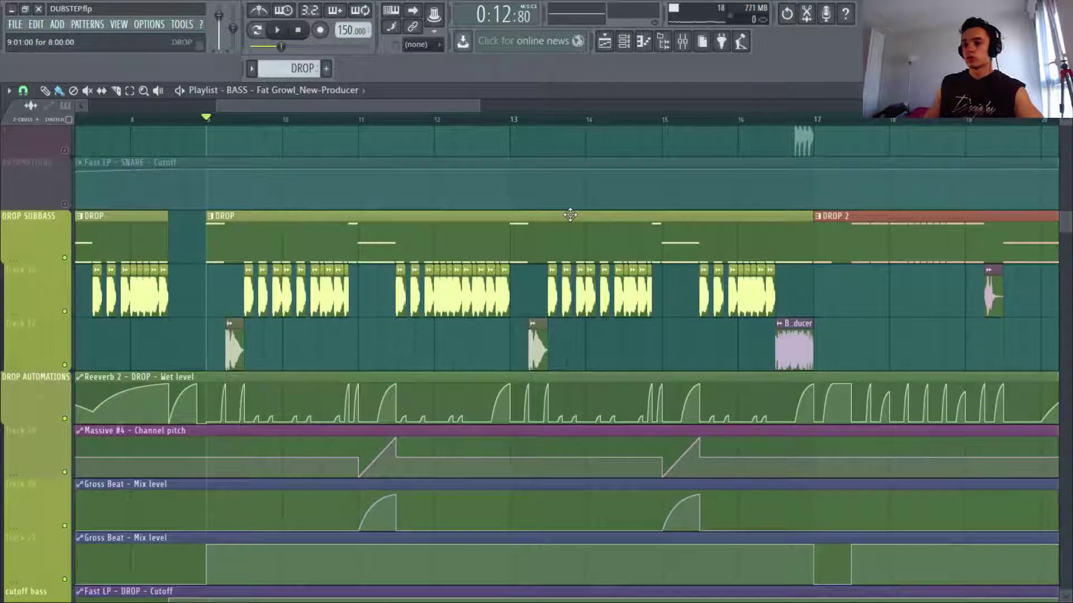
scroll(675, 182, "down", 1)
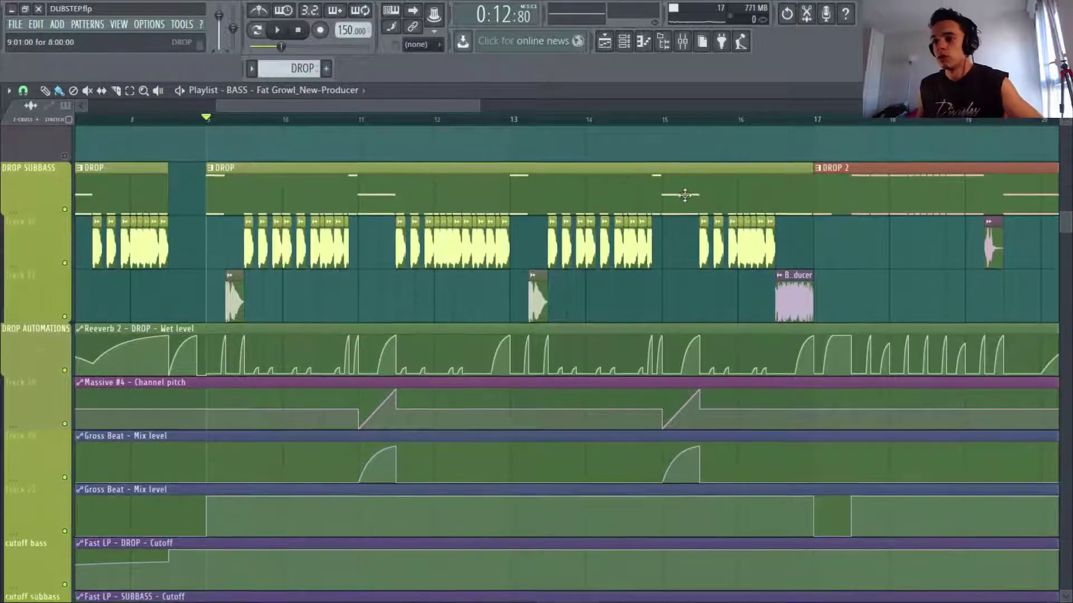
scroll(682, 200, "up", 1)
left_click_drag(478, 105, 429, 106)
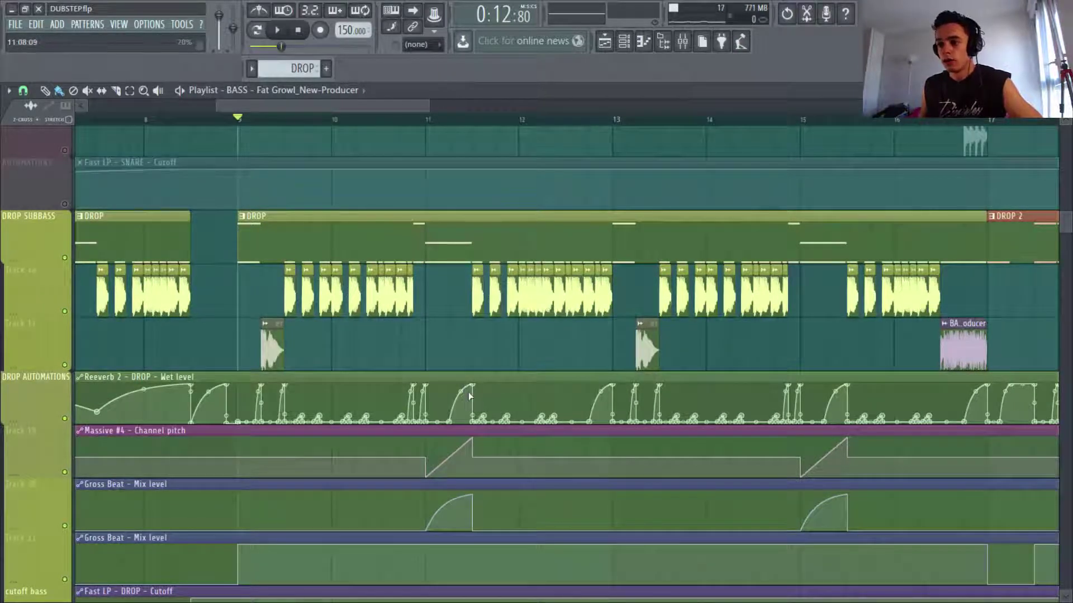
left_click_drag(433, 109, 453, 107)
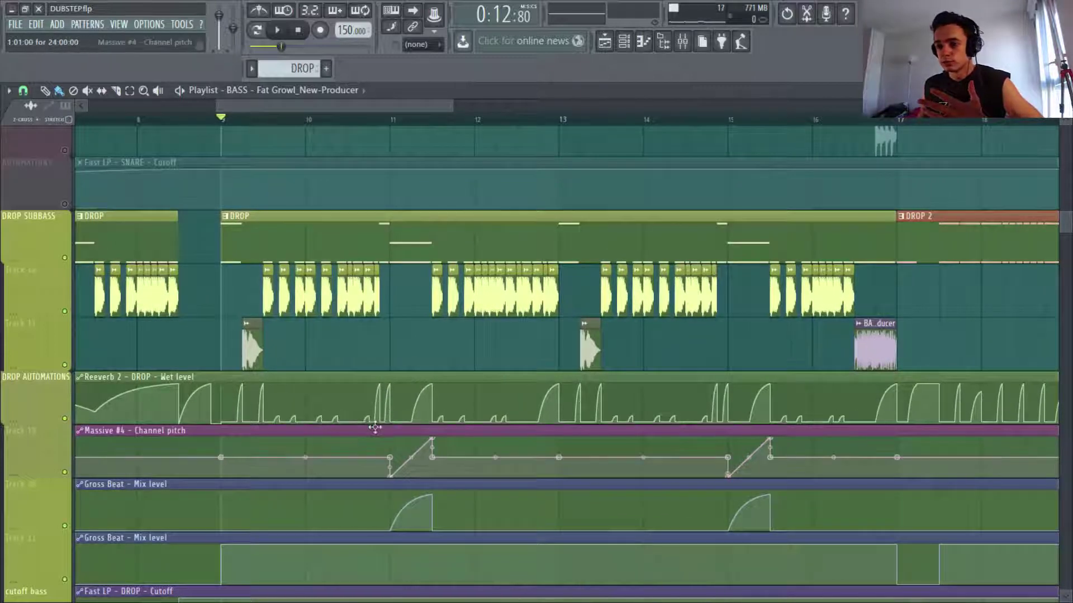
Step: Play the Fat Growl bass from the middle of bar 16 to hear its reverb wet level automation
left_click(856, 120)
key("space")
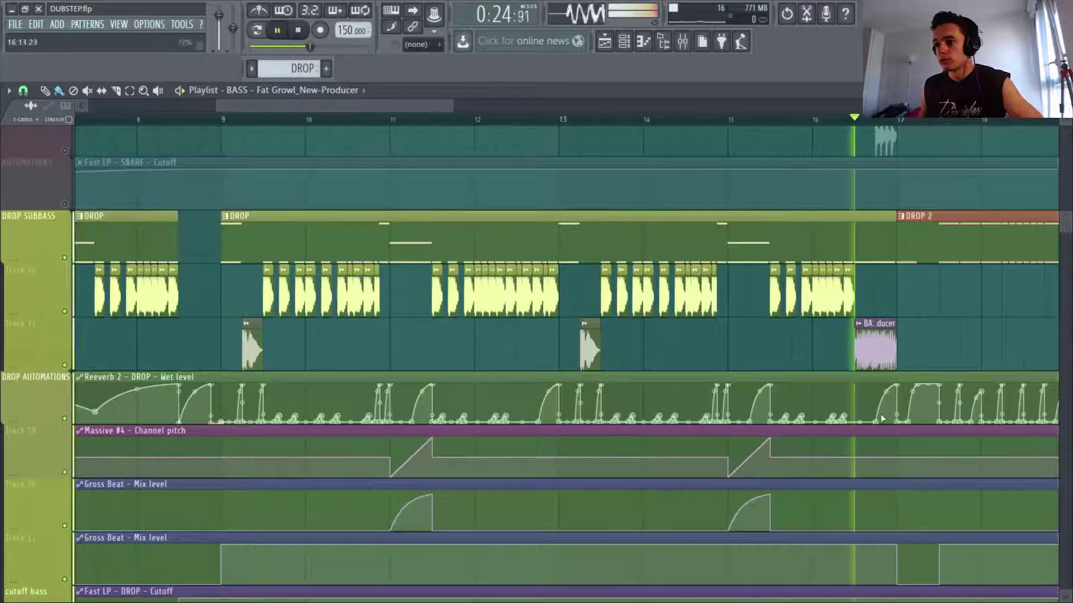
key("space")
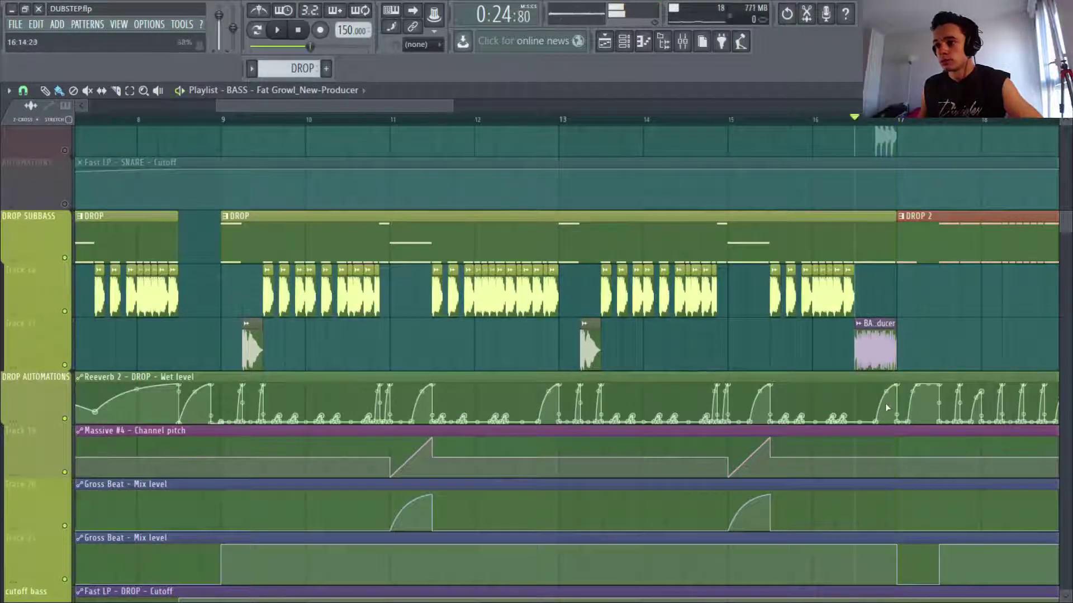
Step: Replay the Fat Growl bass at the end of bar 16
key("space")
key("space")
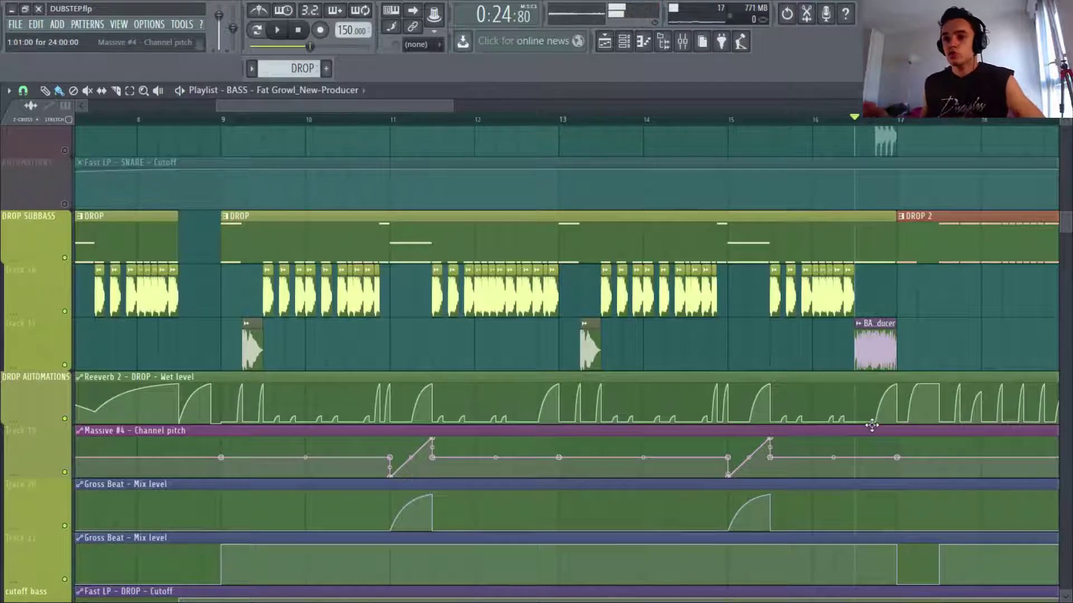
Step: Set the playback position to bar 11 and mute the Gross Beat mix level automation on Track 20
scroll(698, 255, "down", 2)
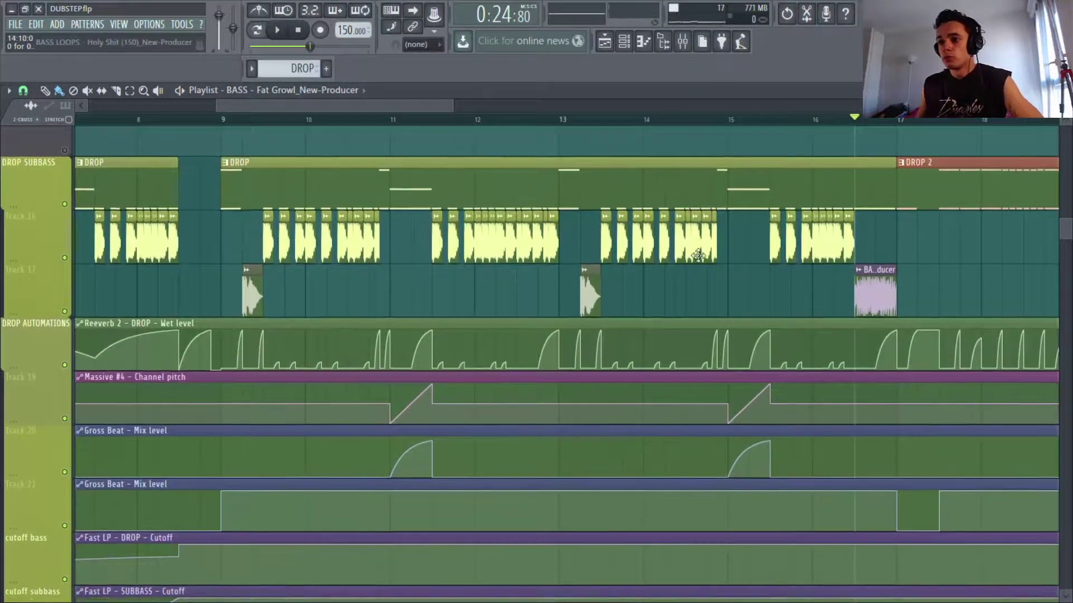
left_click(394, 124)
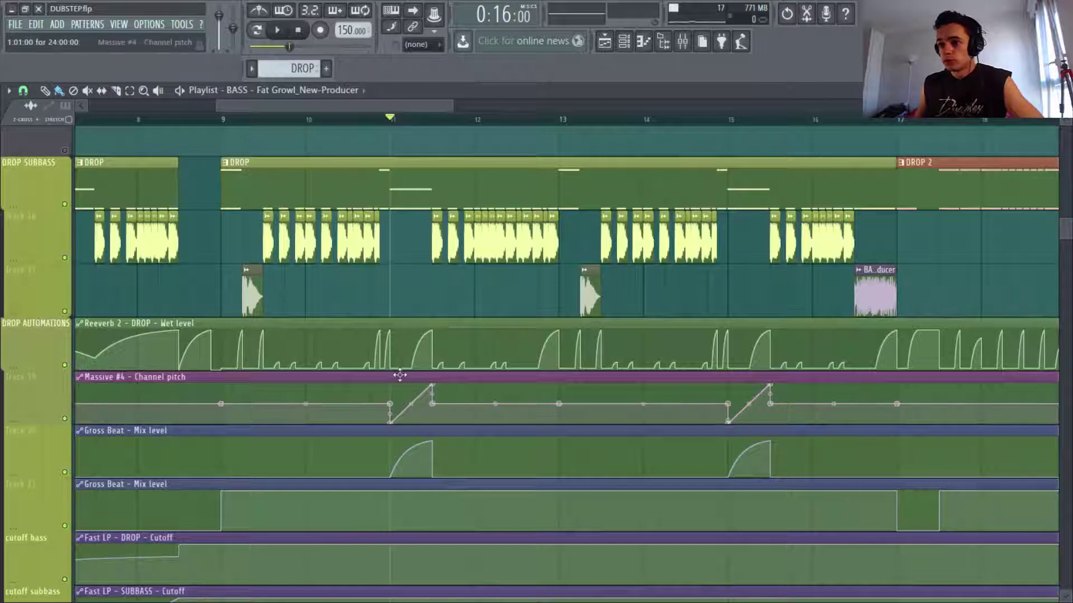
left_click(65, 473)
Step: Open the Massive #4 synth from the unsorted channels, and place its window so the channel pitch knob and its automation stay in view
left_click(624, 41)
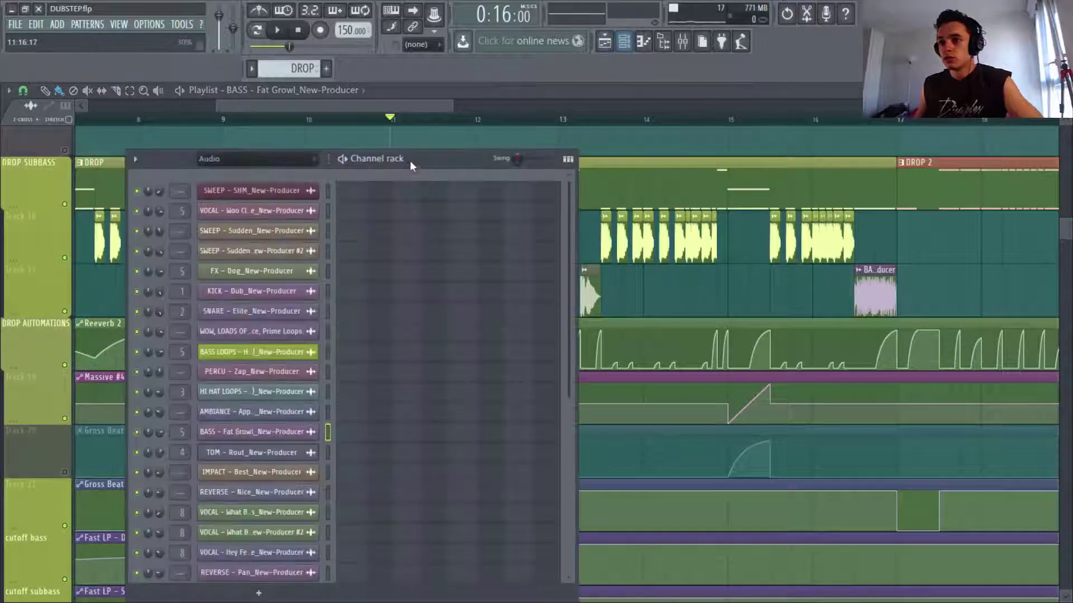
left_click(251, 68)
left_click(260, 86)
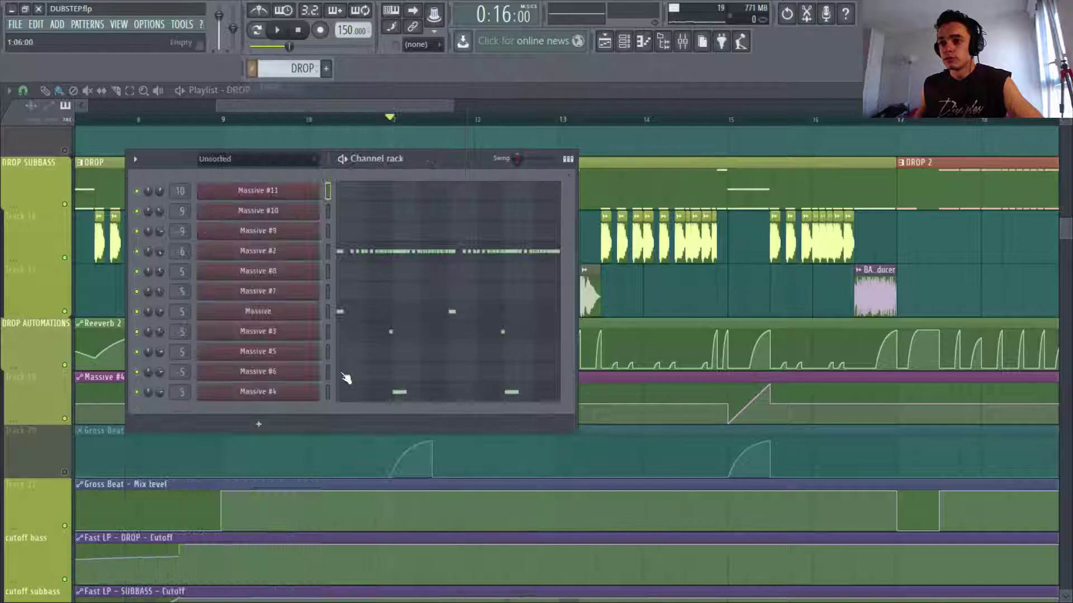
left_click(287, 397)
left_click_drag(591, 129, 350, 451)
left_click(535, 96)
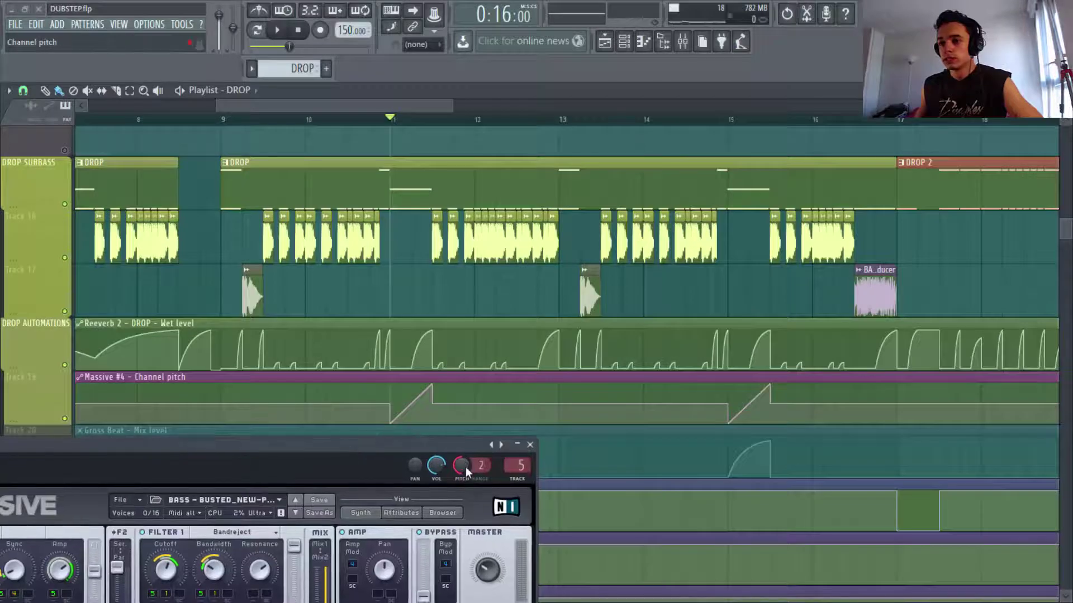
Step: Play the drop briefly from bar 11 twice, watching the Massive #4 pitch knob follow its automation
key("space")
key("space")
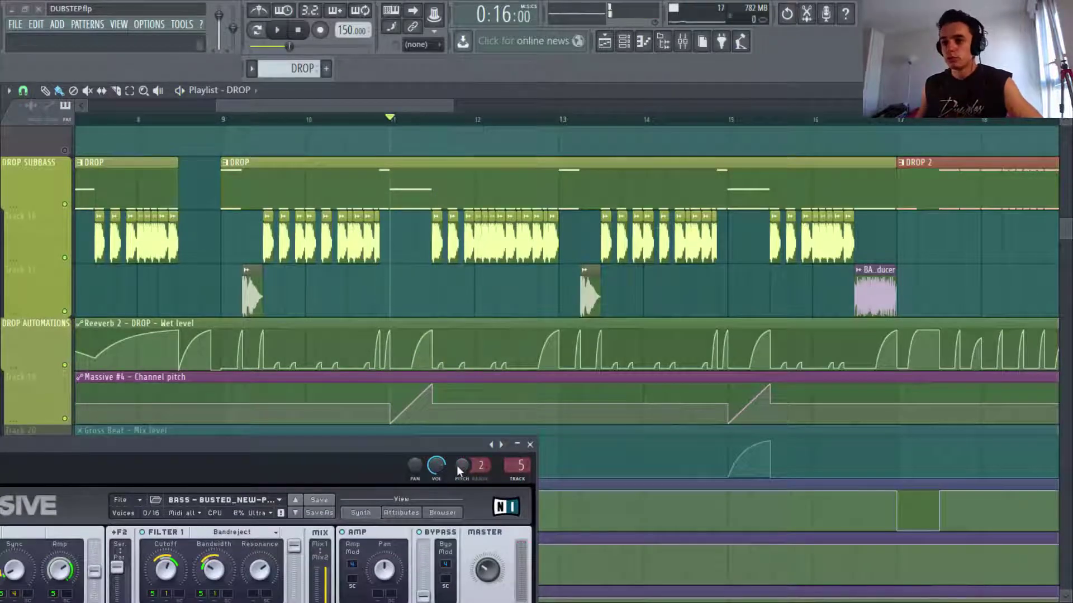
key("space")
key("space")
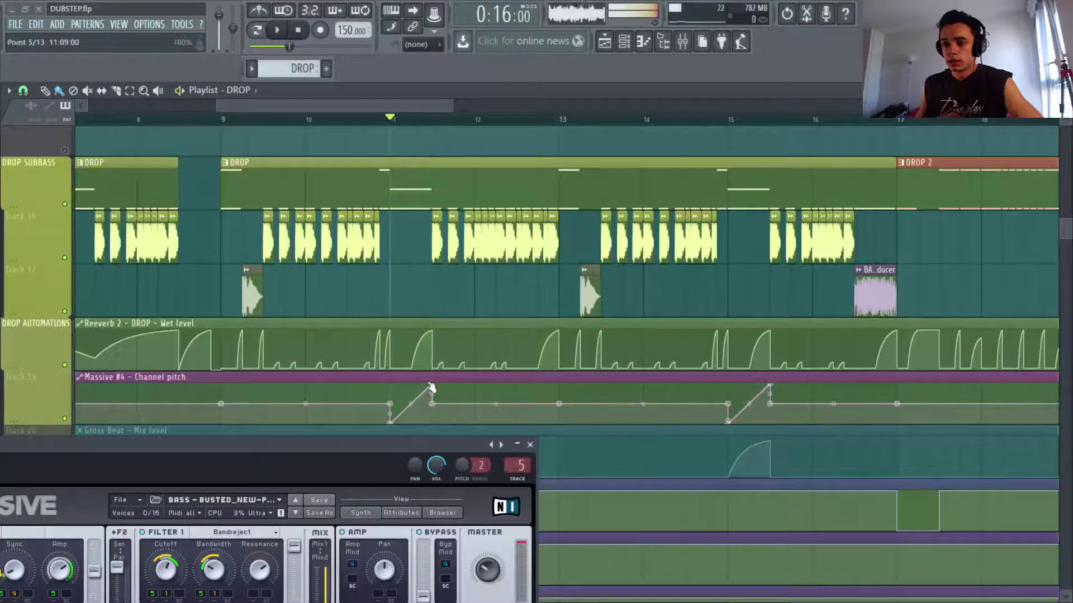
Step: Try a falling ramp in the Massive #4 channel pitch automation at bar 11, and play it to hear the difference
left_click_drag(430, 387, 413, 386)
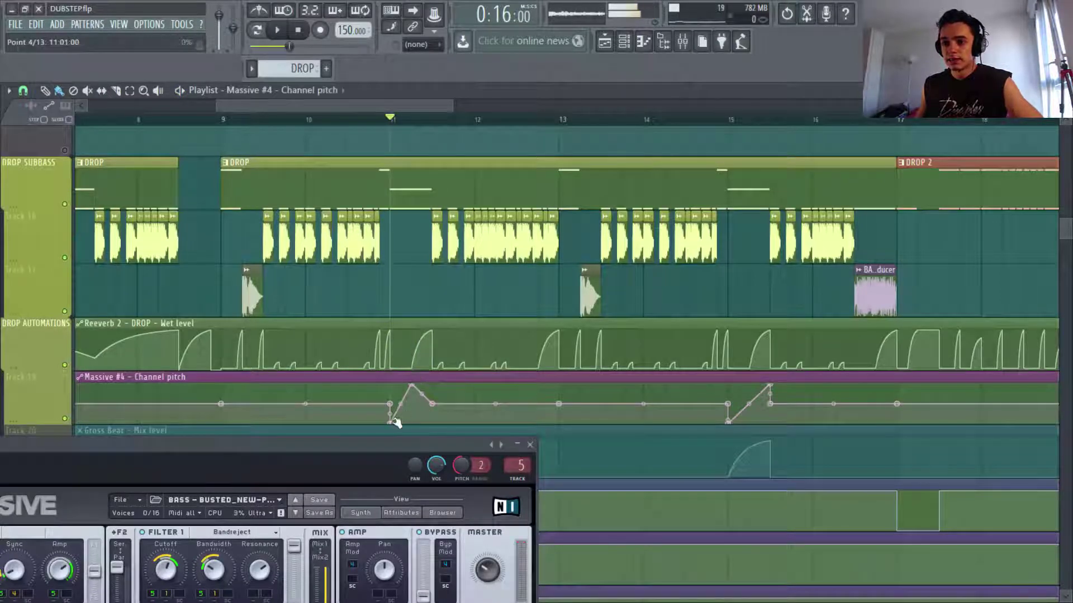
left_click_drag(413, 396, 429, 440)
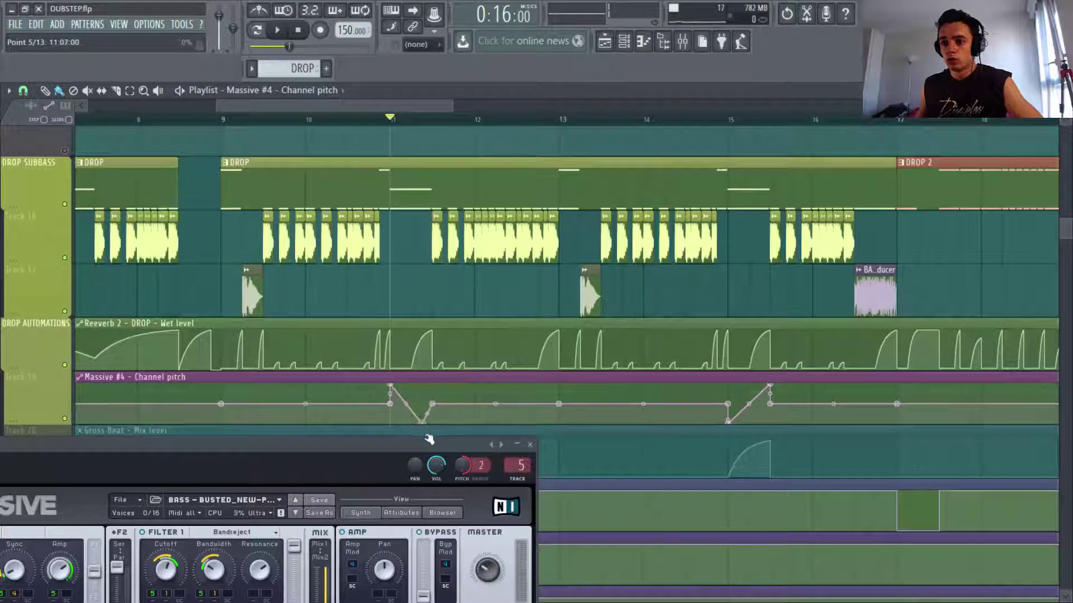
key("space")
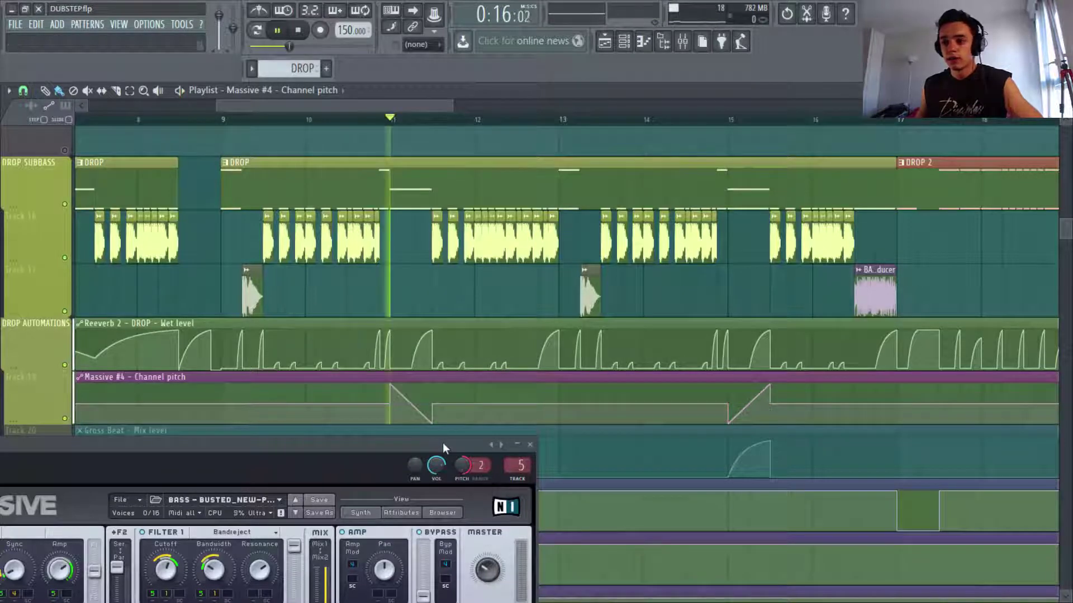
key("space")
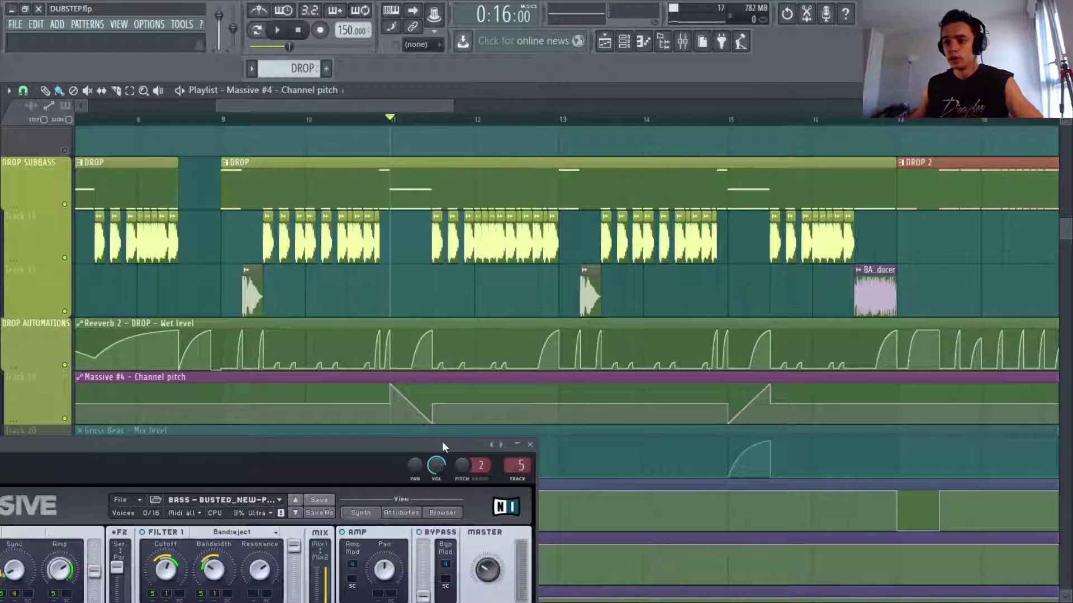
key("space")
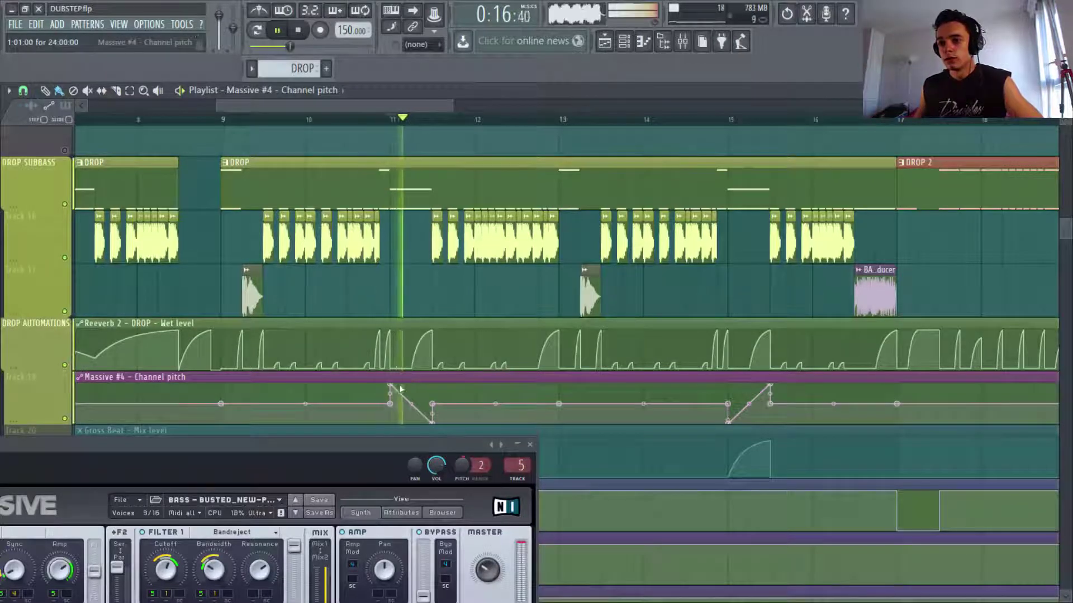
key("space")
Step: Restore the rising ramp in the Massive #4 channel pitch automation at bar 11 and play it
left_click_drag(391, 384, 432, 363)
key("space")
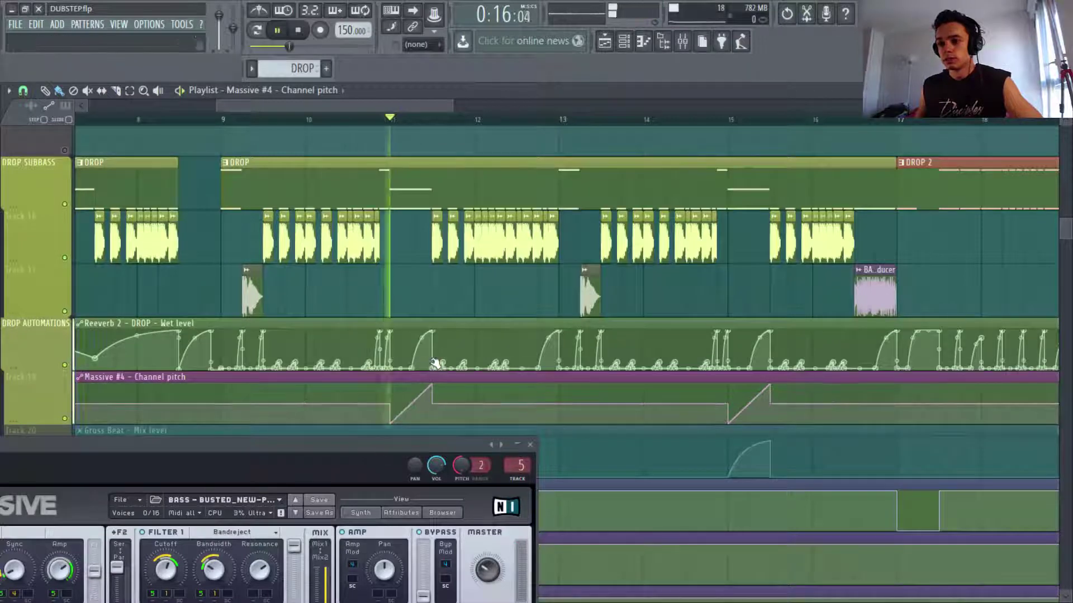
key("space")
Step: Play the rising pitch bass at bar 11 once more, and close the Massive #4 synth
mouse_move(443, 440)
left_mouse_down()
mouse_move(497, 388)
mouse_move(448, 448)
mouse_move(443, 428)
left_mouse_up()
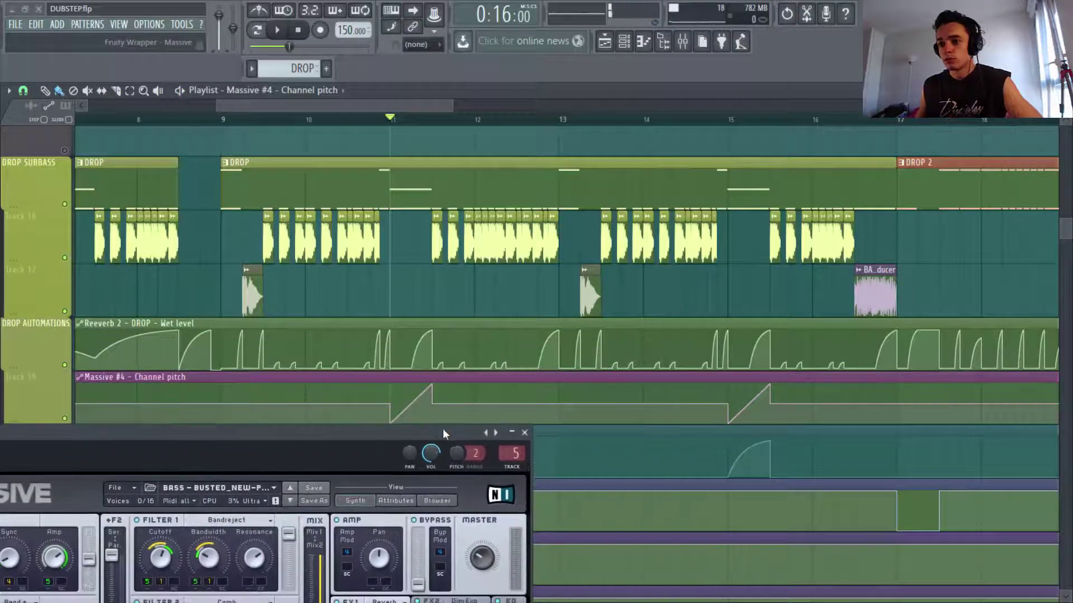
key("space")
key("space")
left_click(525, 433)
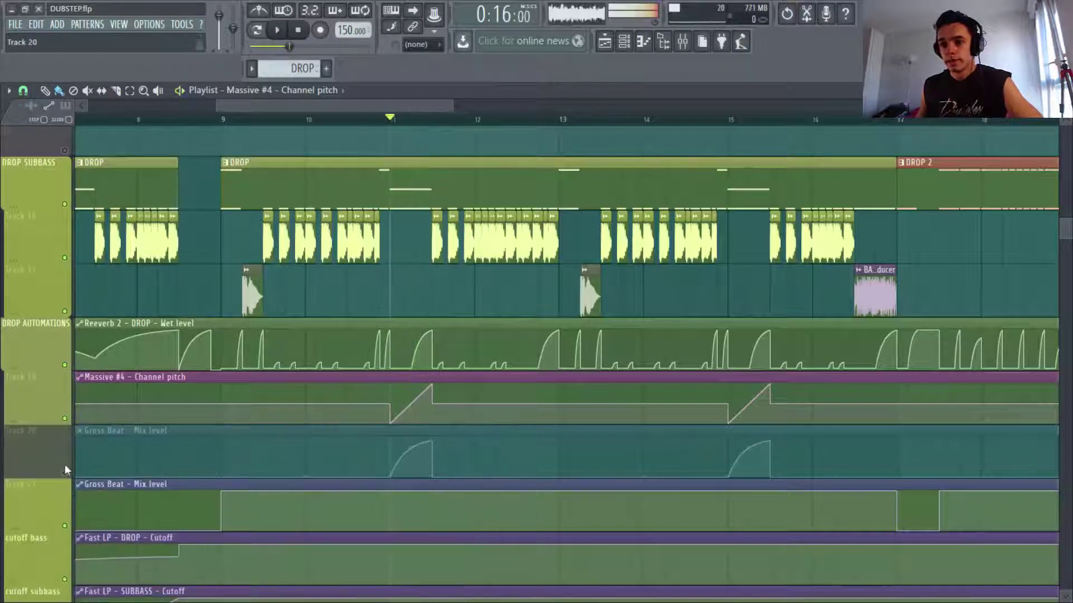
Step: Compare bar 11 with Track 20's Gross Beat mix level automation muted and enabled, leaving the automation enabled
left_click(68, 471)
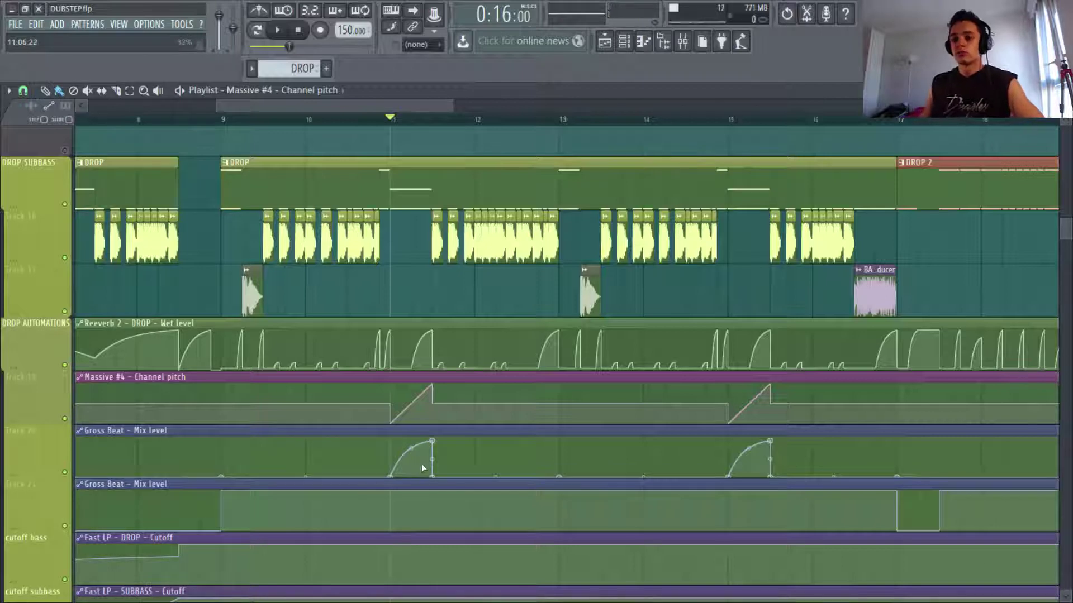
left_click(65, 472)
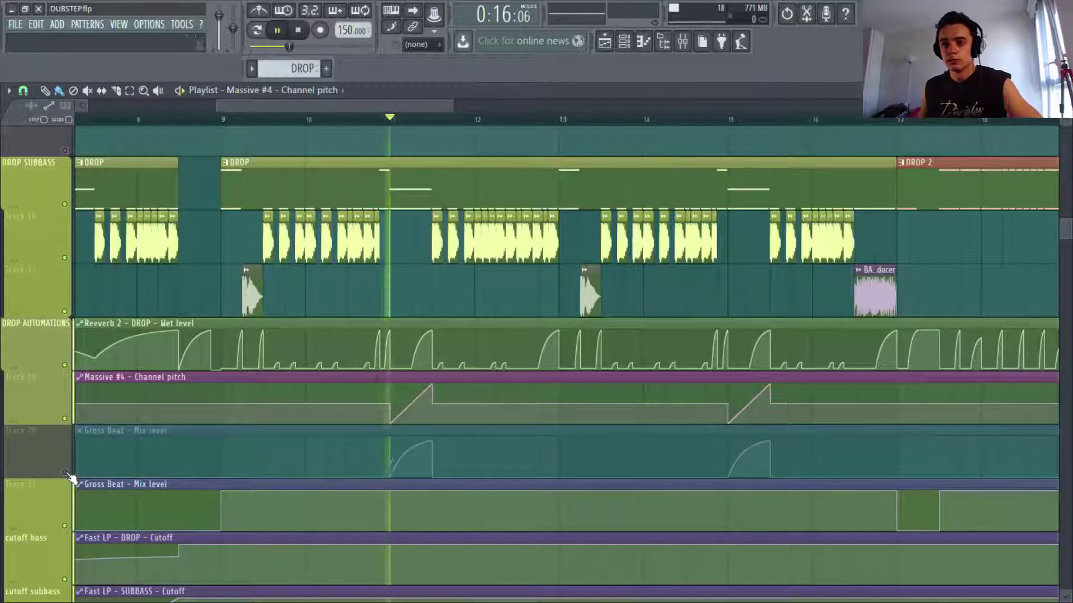
left_click(66, 473)
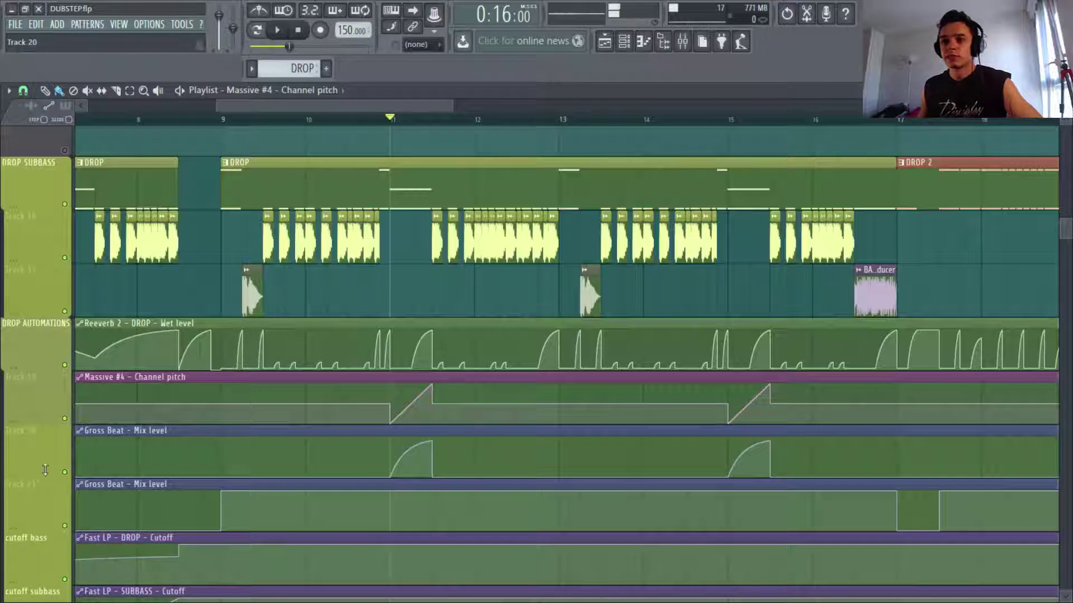
key("space")
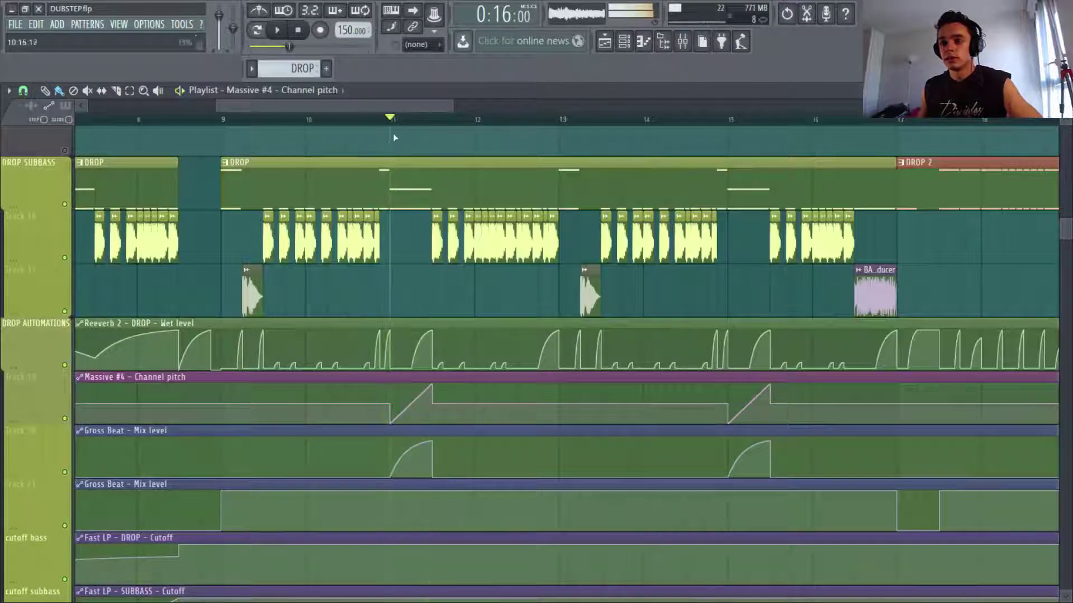
key("space")
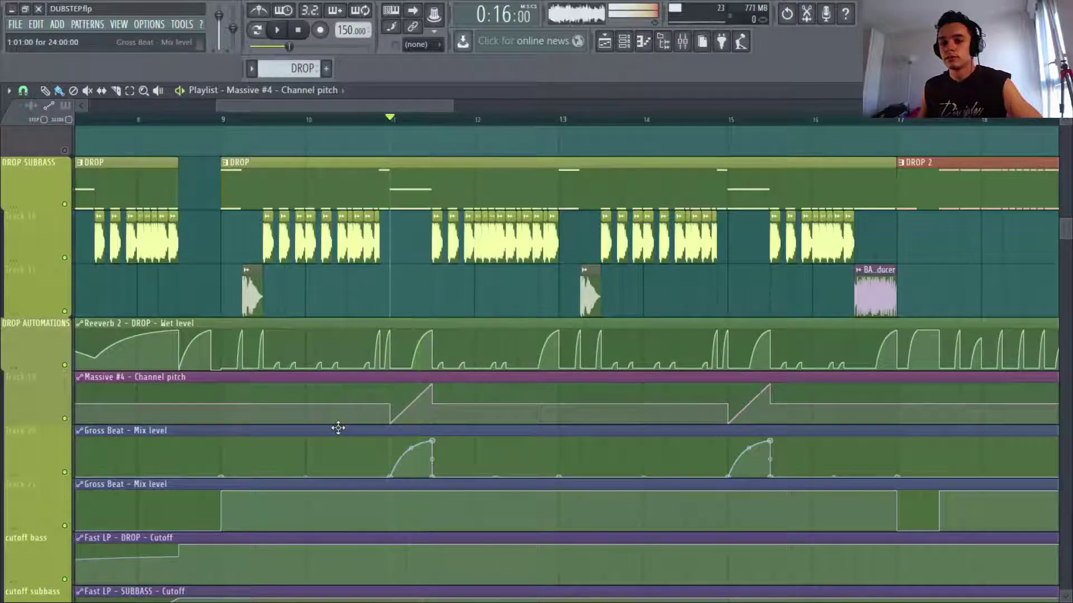
left_click(65, 473)
key("space")
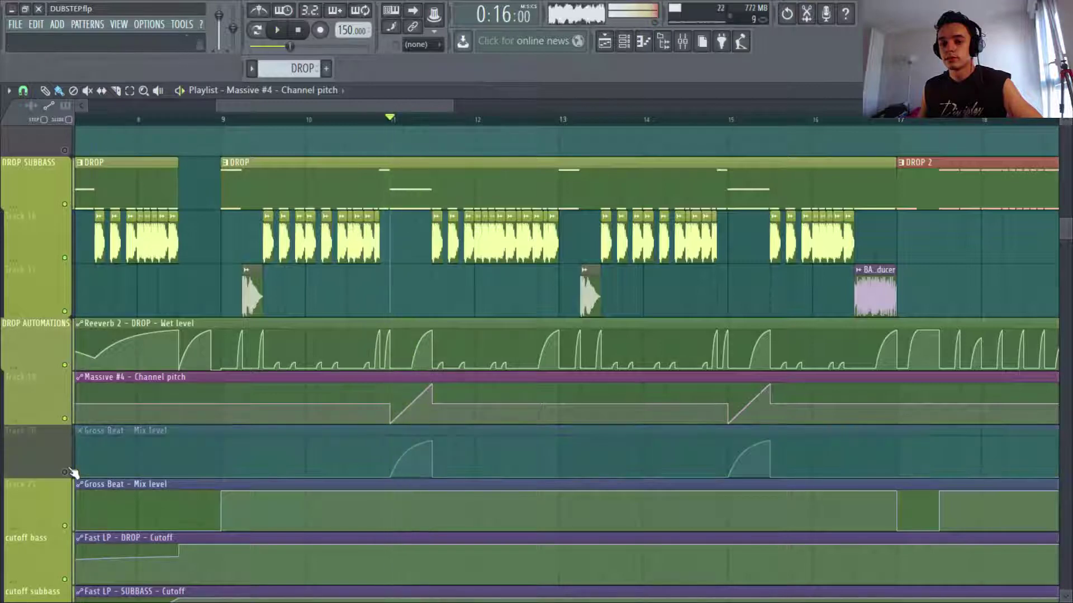
left_click(65, 473)
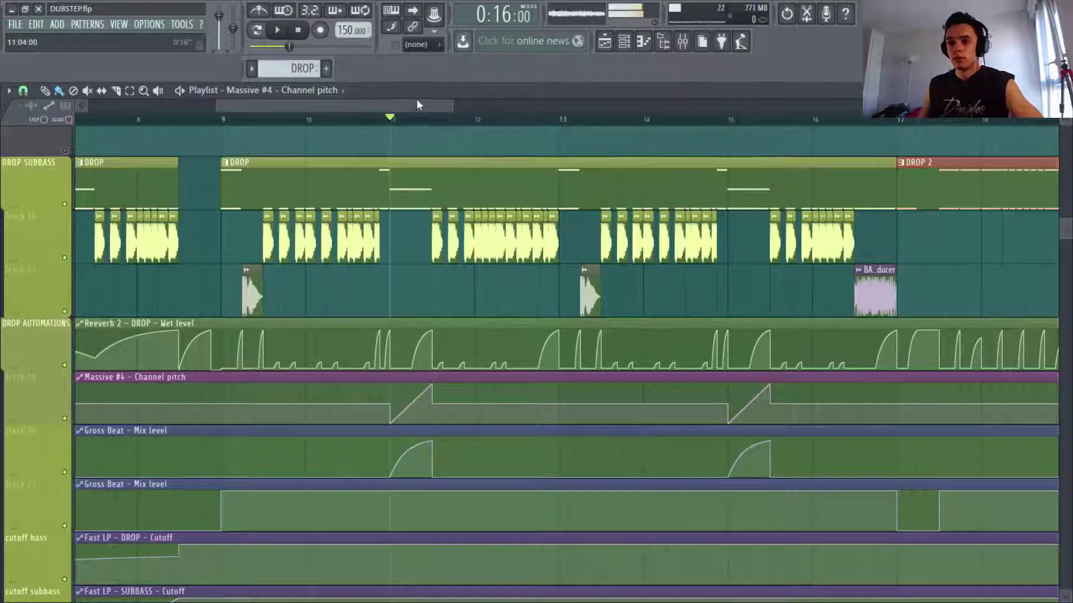
key("space")
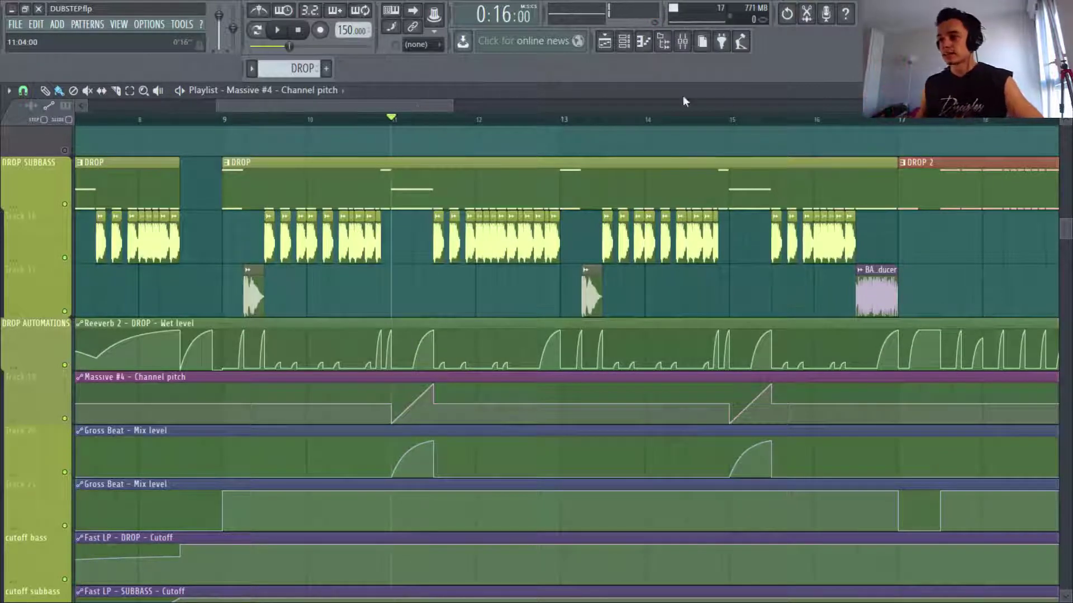
Step: Inspect the volume gate pattern in the second Gross Beat effect on the DROP mixer track, and close the effect
left_click(682, 41)
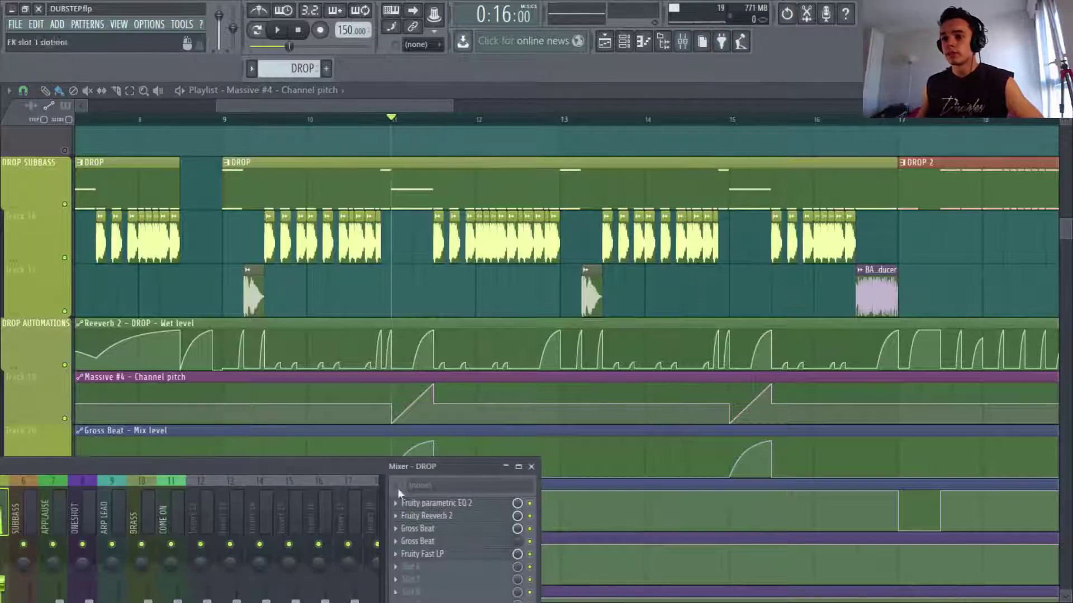
left_click_drag(402, 465, 795, 333)
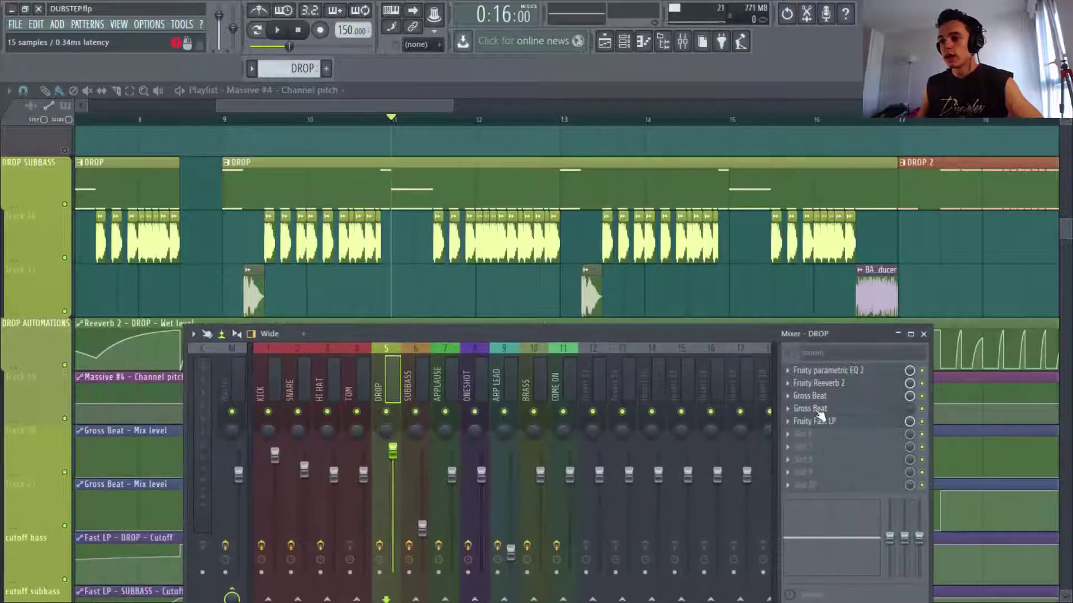
left_click(816, 411)
left_click_drag(586, 269, 653, 86)
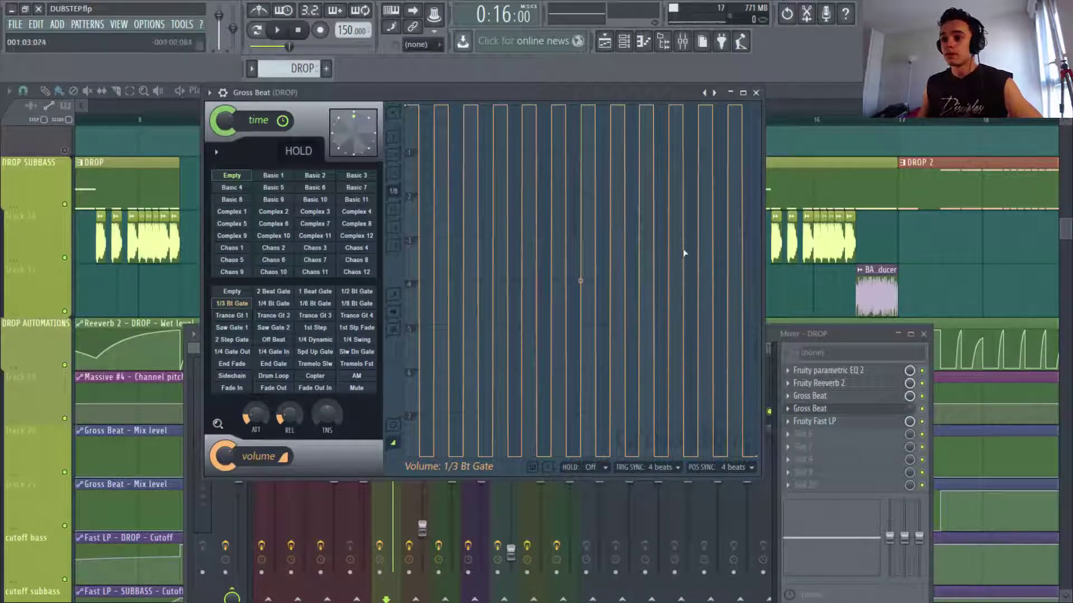
left_click(755, 94)
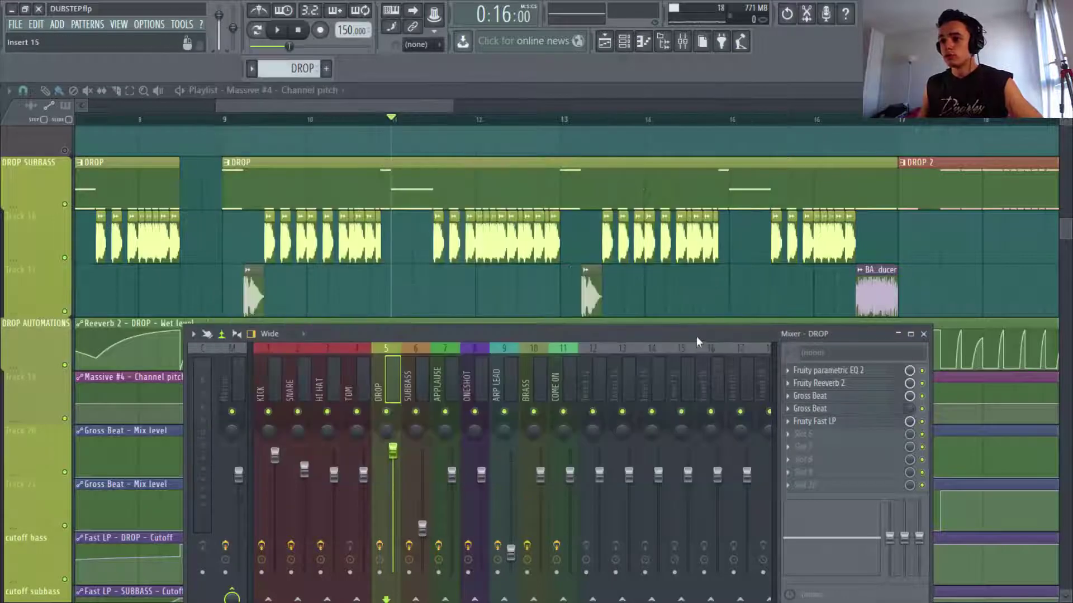
Step: Play from bar 11 while watching the second Gross Beat's mix level knob on the DROP mixer track, and leave the mixer
left_click_drag(696, 337, 287, 495)
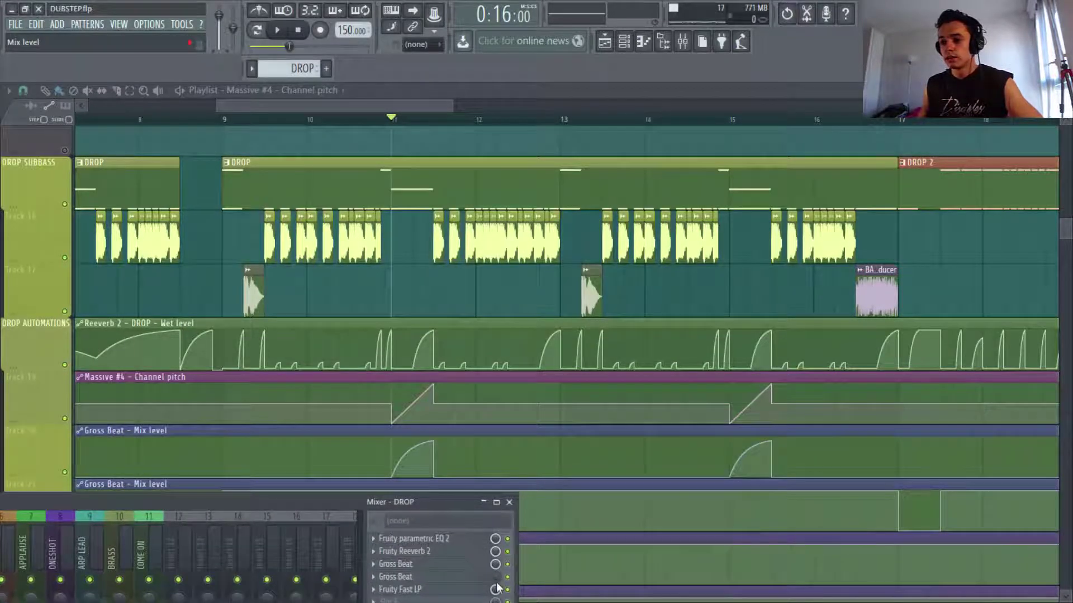
key("space")
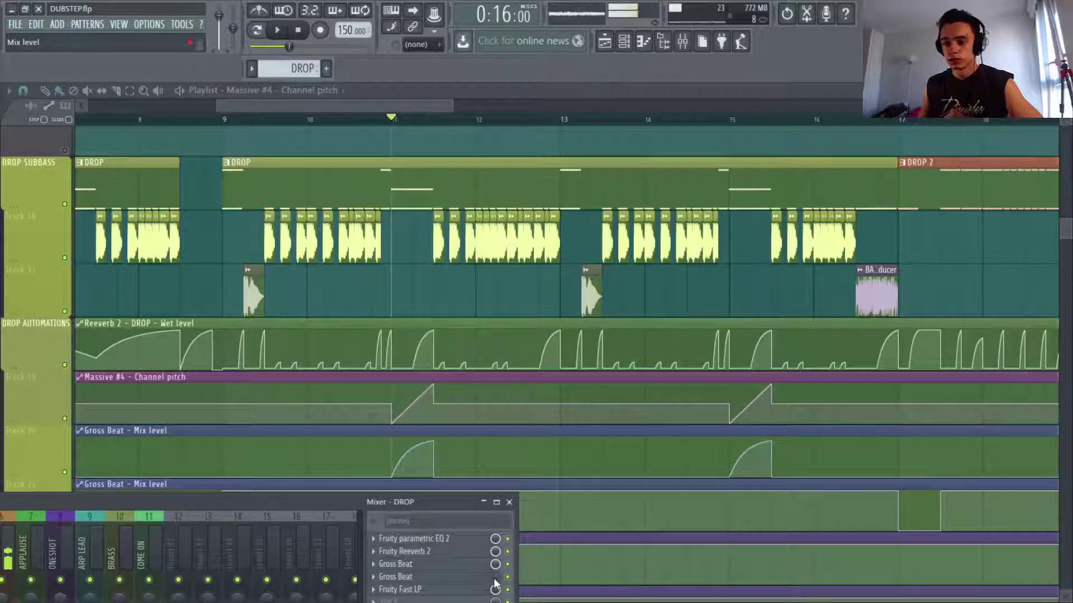
left_click(403, 457)
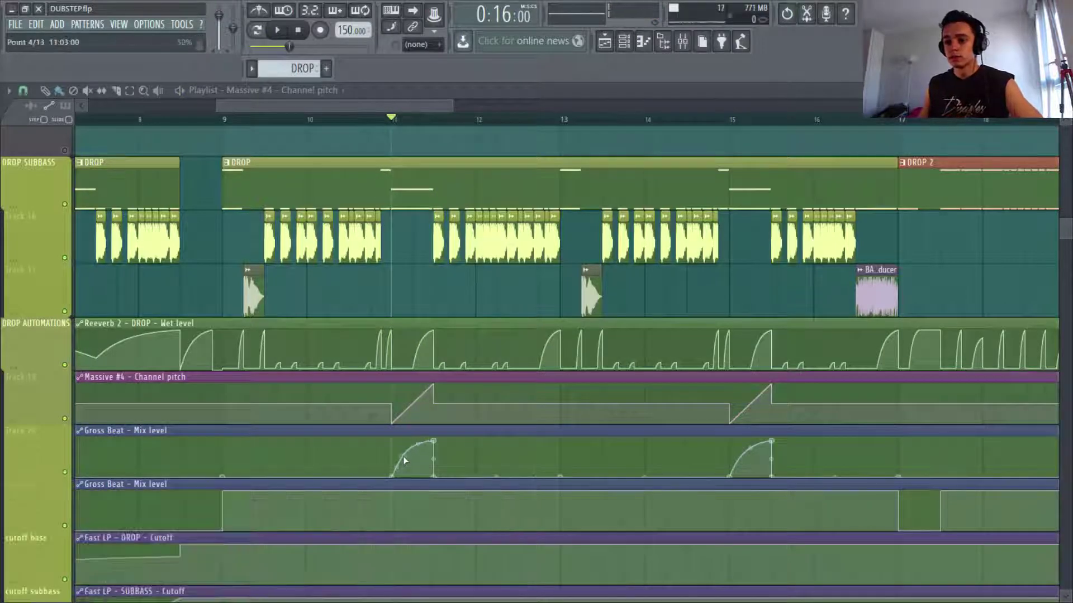
Step: Try a full Gross Beat mix level from the start of bar 11 on Track 20, play it, and restore the rising curve
left_click_drag(392, 476, 396, 418)
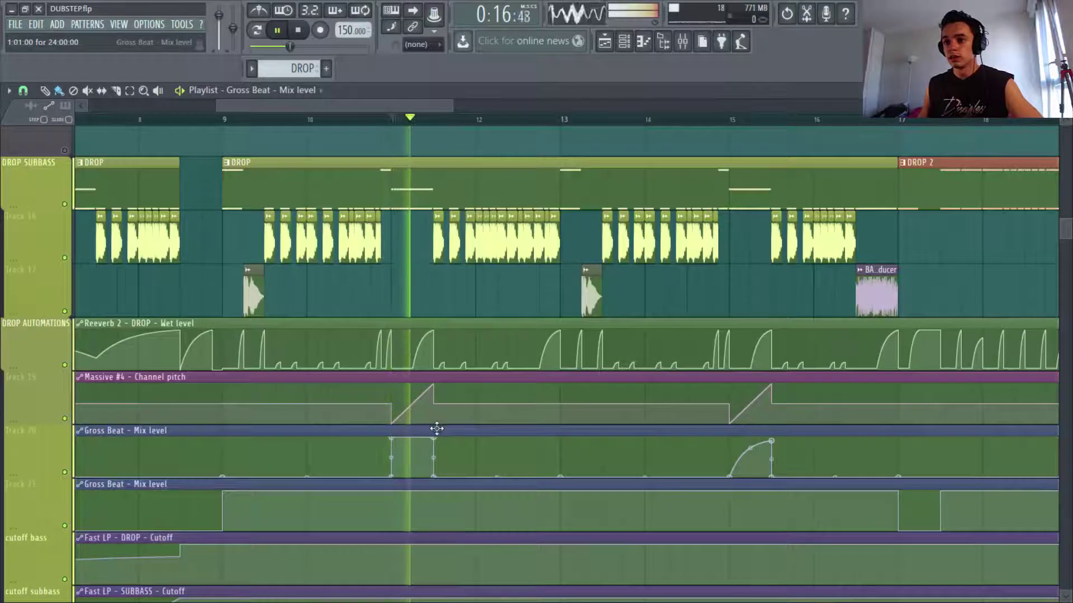
right_click(393, 442)
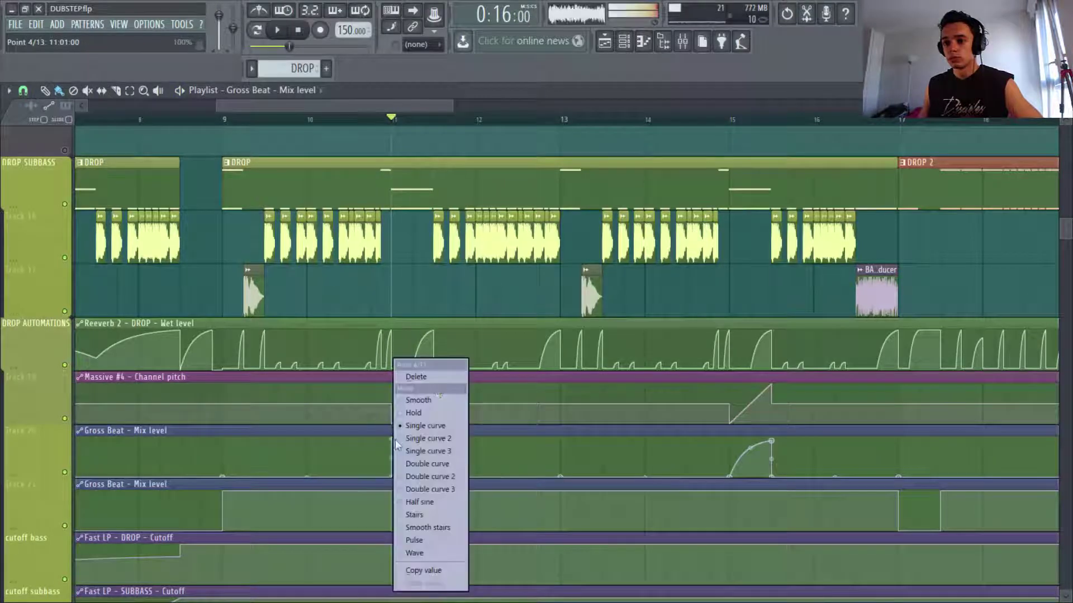
left_click(428, 378)
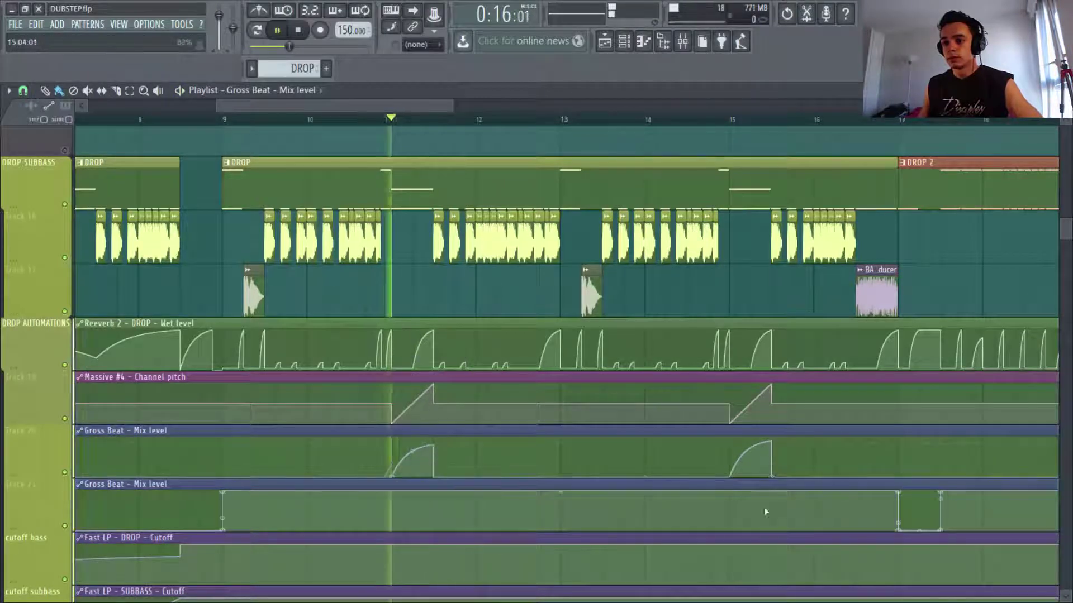
Step: Copy the peak value of Track 20's Gross Beat mix level curve in bar 15 onto the peak of the bar 11 curve
right_click(772, 442)
left_click(803, 570)
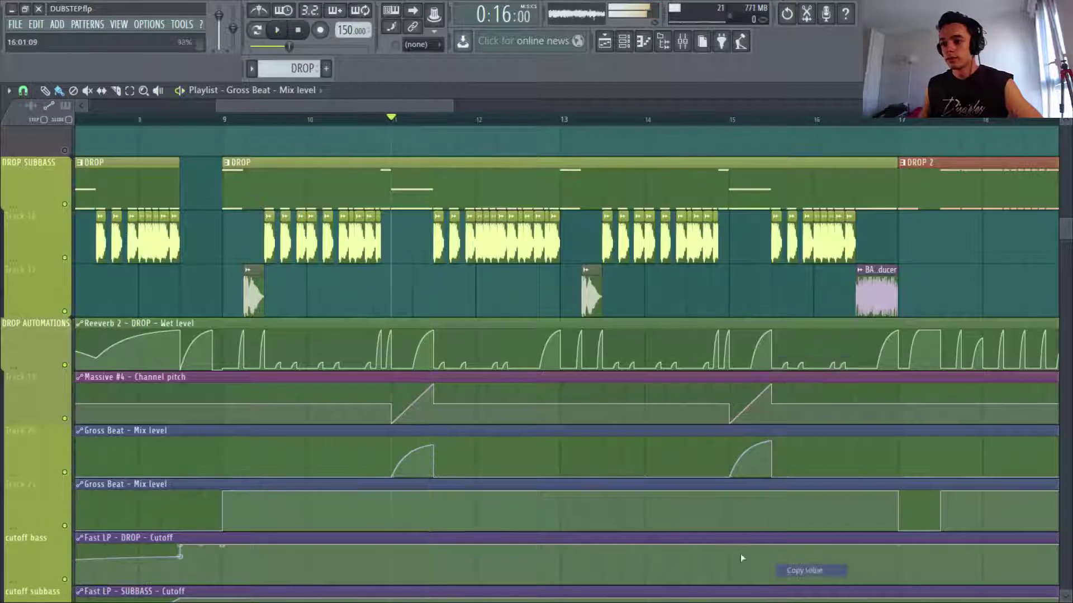
right_click(434, 445)
left_click(473, 583)
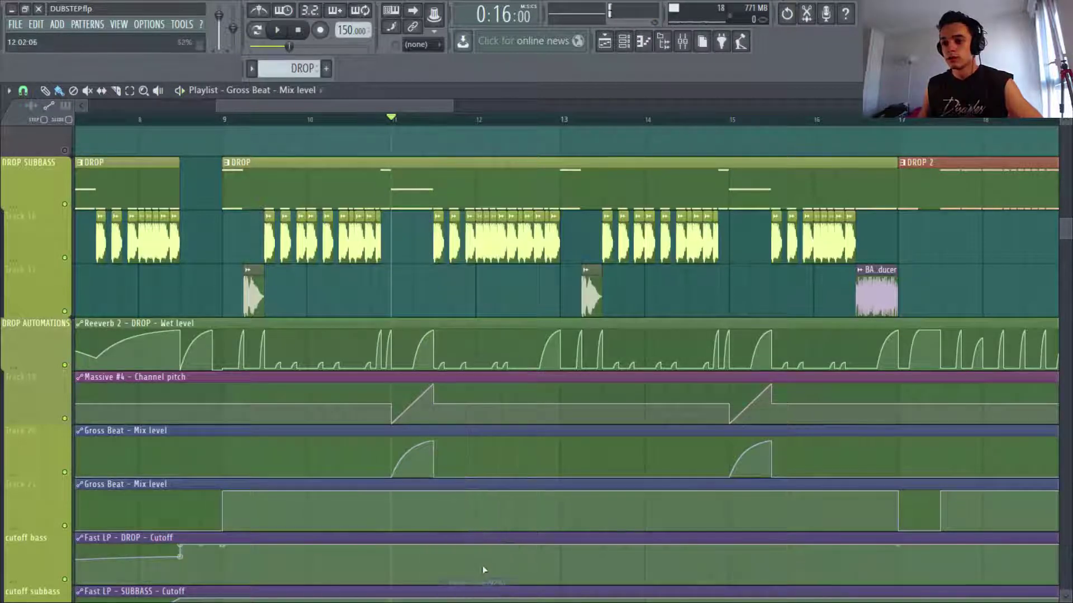
key("space")
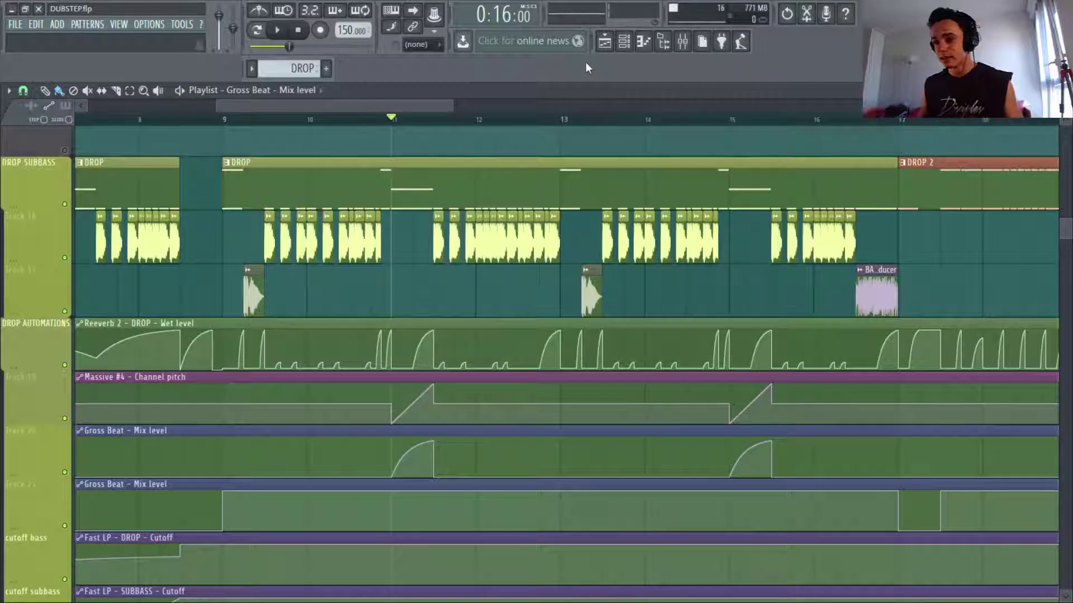
Step: Check the DROP mixer track's effect chain with its two Gross Beat effects, and leave the mixer
left_click(683, 41)
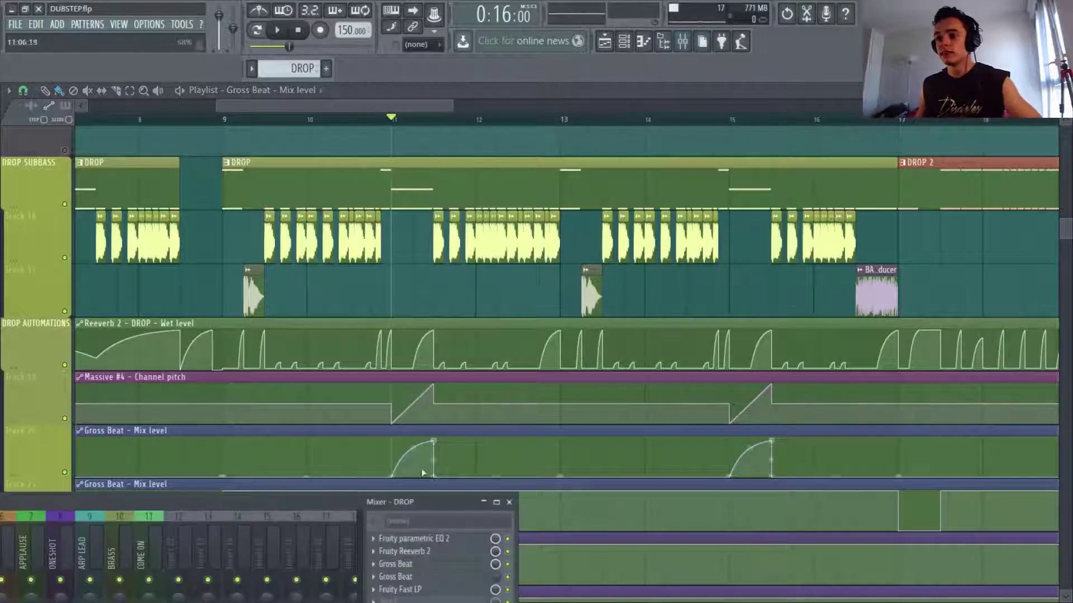
left_click_drag(355, 503, 721, 201)
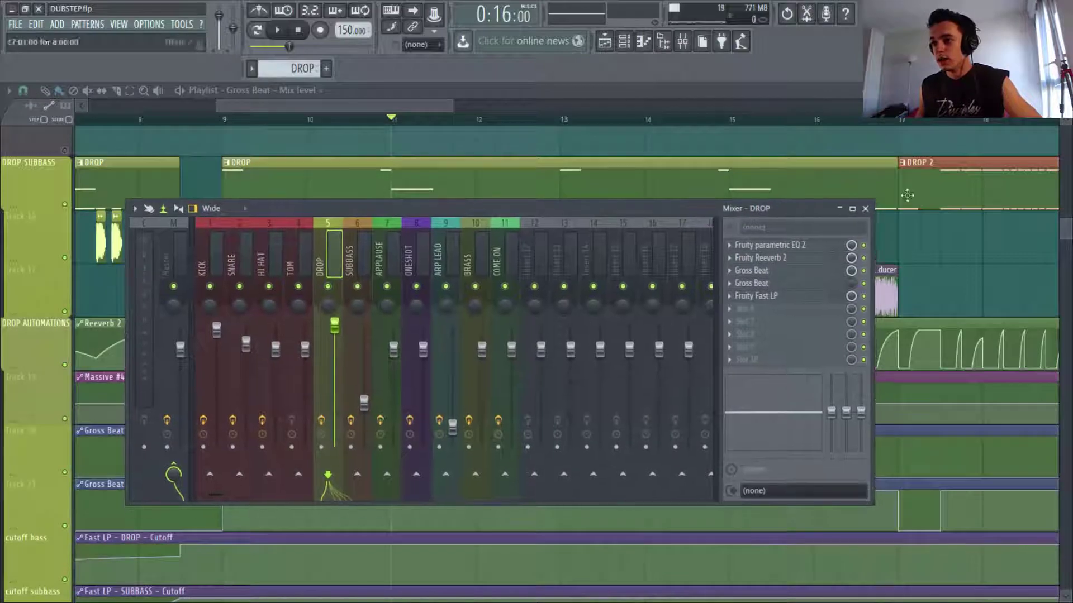
left_click(865, 209)
Step: Look over the automation tracks under the drop, from the reverb wet level to the pan 1 and pan 2 channel panning
scroll(872, 223, "down", 3)
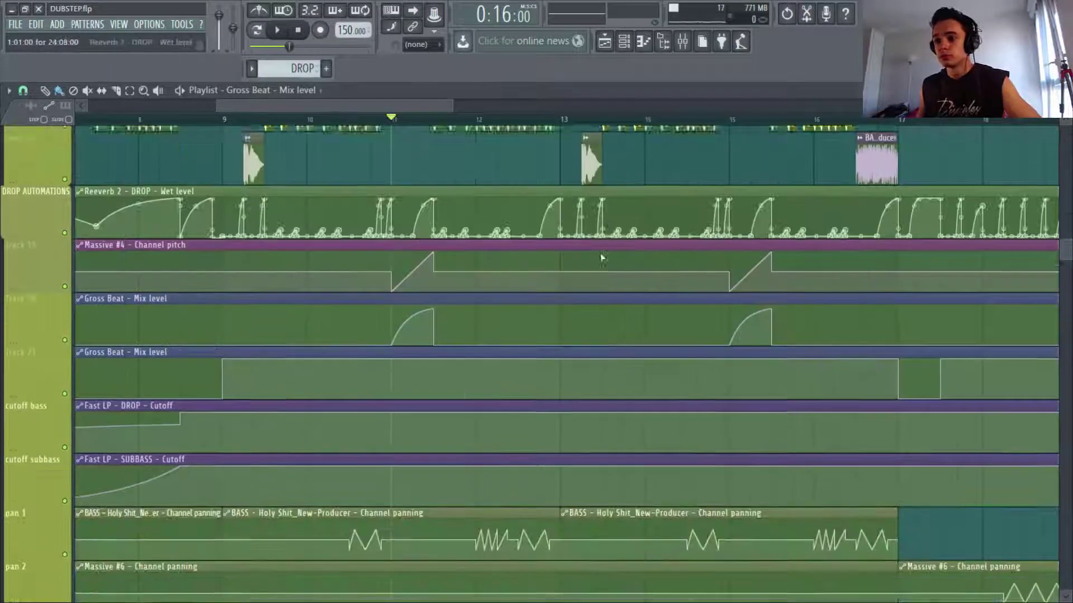
scroll(872, 224, "up", 2)
left_click_drag(1065, 105, 1065, 112)
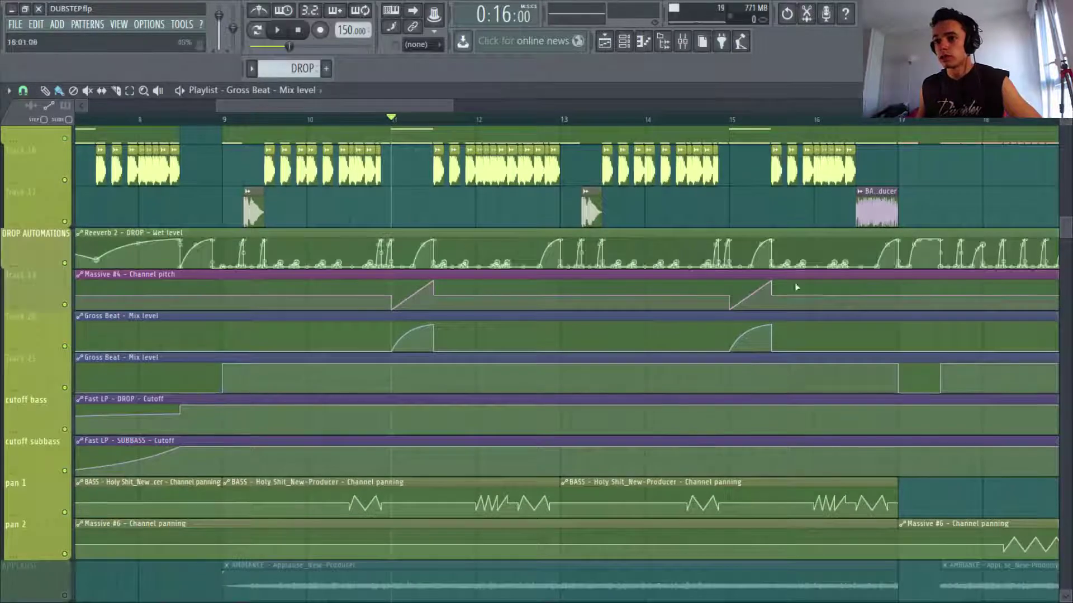
scroll(782, 282, "down", 2)
scroll(533, 323, "up", 4)
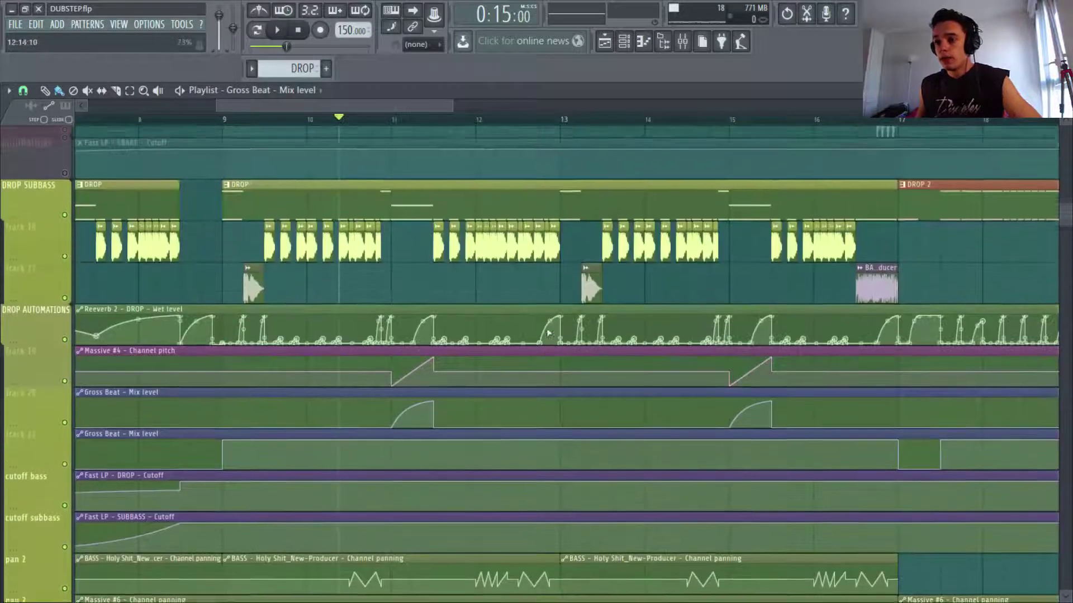
scroll(541, 325, "down", 1)
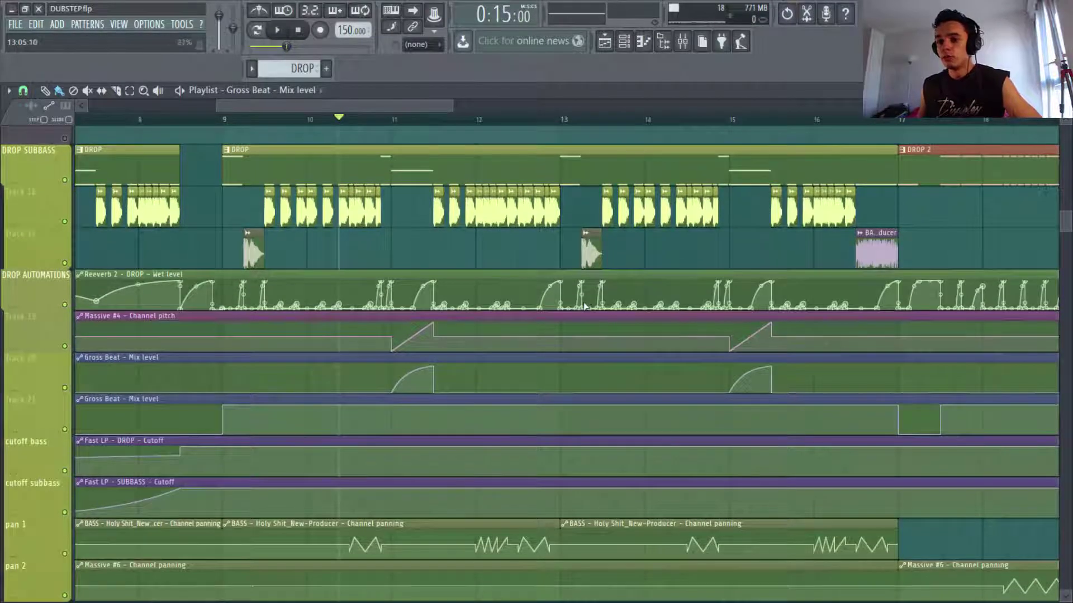
scroll(556, 350, "down", 1)
scroll(554, 353, "up", 1)
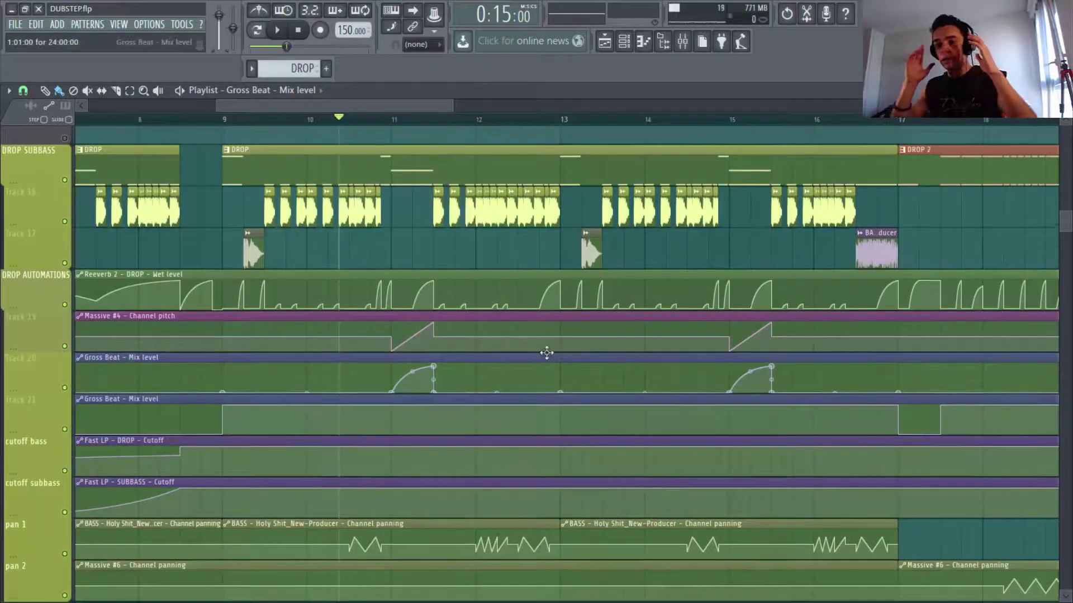
scroll(562, 354, "down", 1)
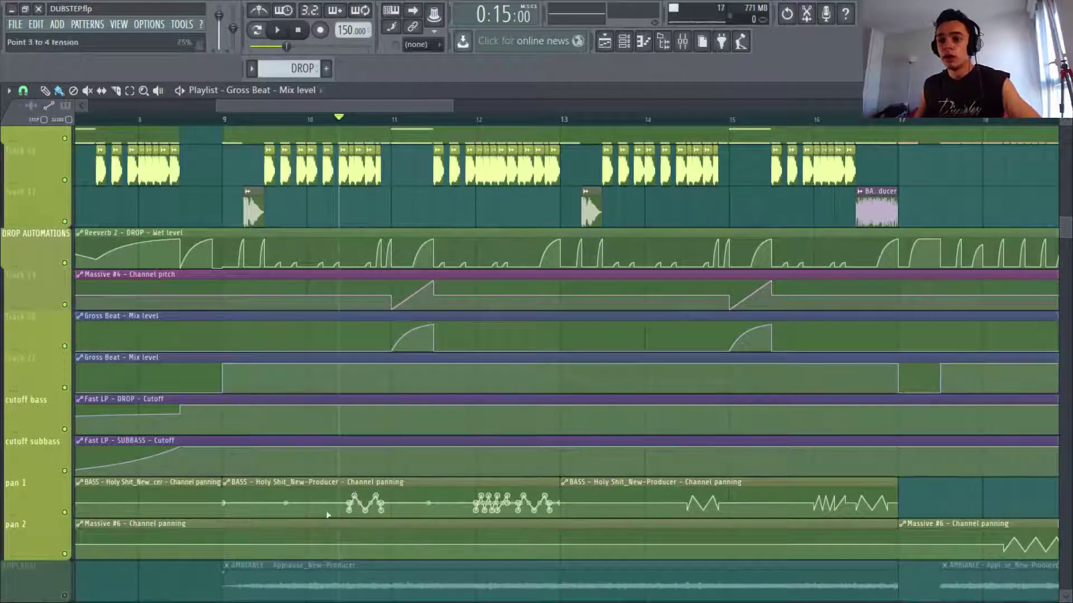
Step: Compare playback from bar 10 with the pan 1 panning automation enabled and muted, leaving the automation enabled
key("space")
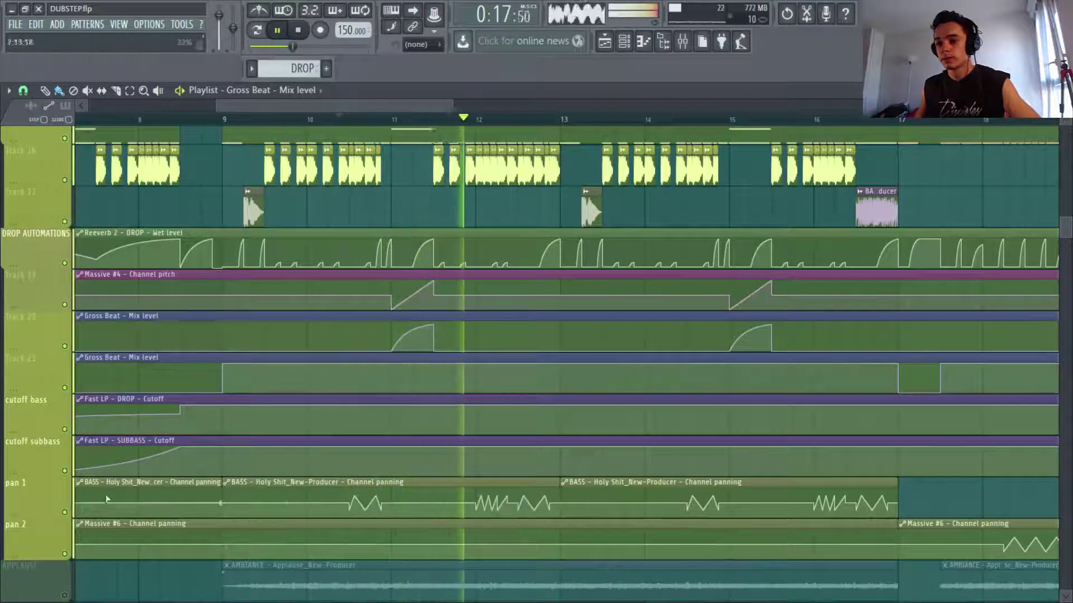
left_click(66, 512)
key("space")
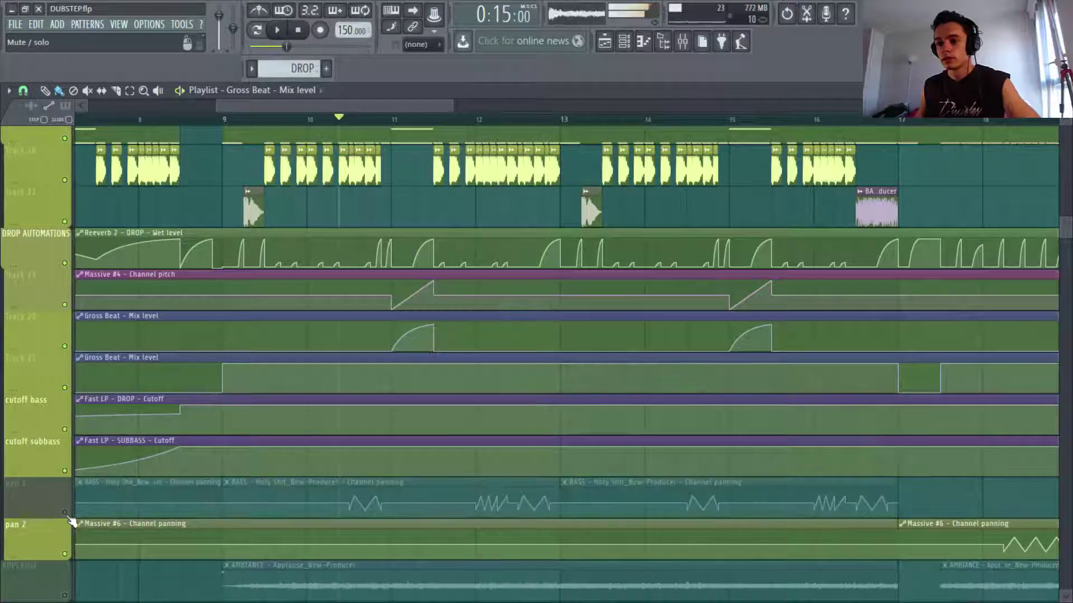
key("space")
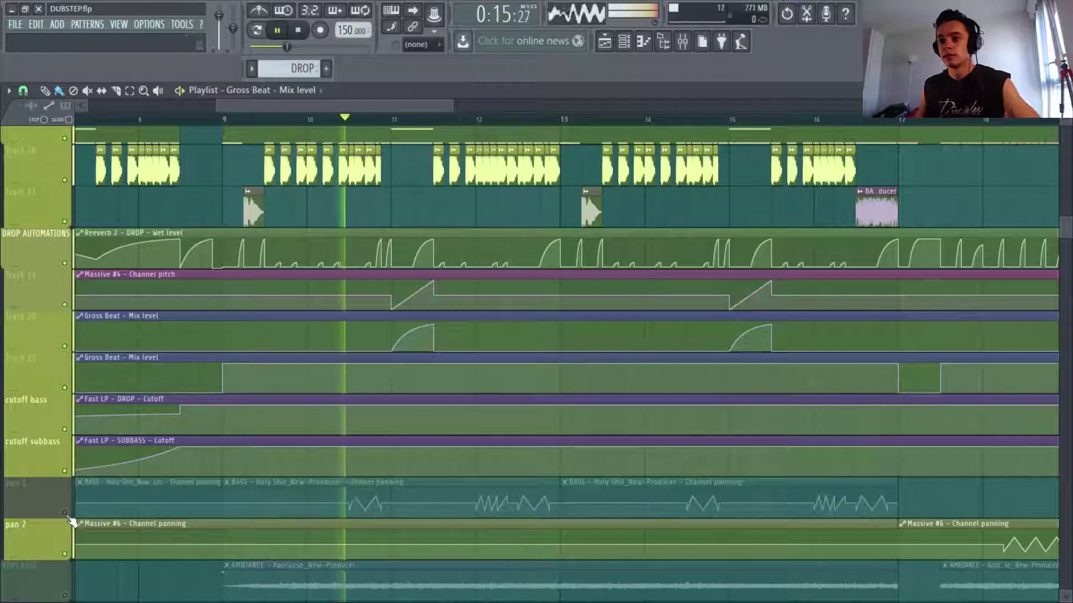
key("space")
left_click(66, 513)
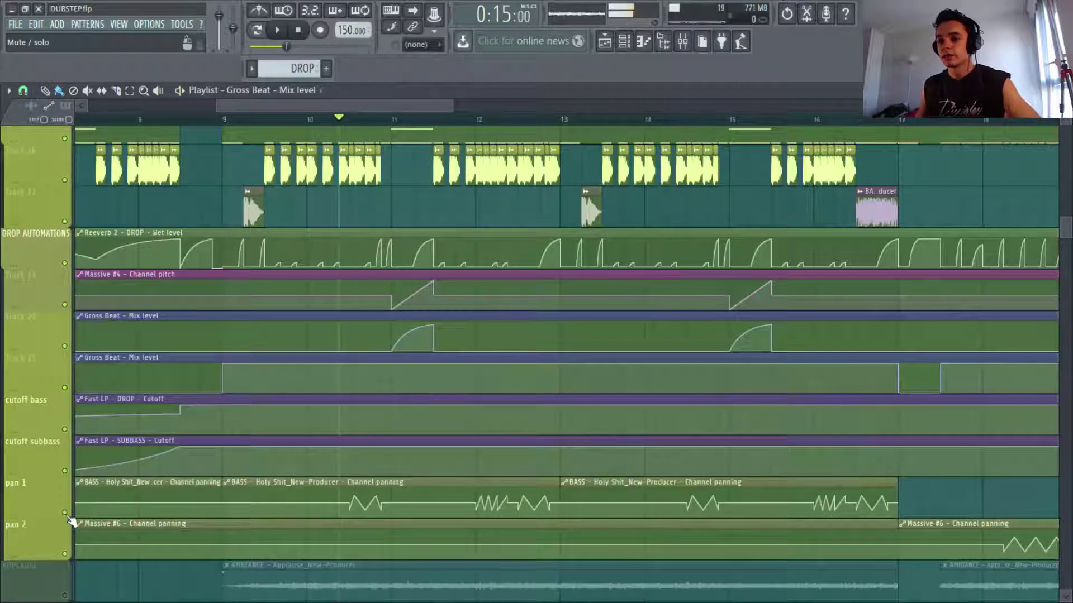
key("space")
key("space")
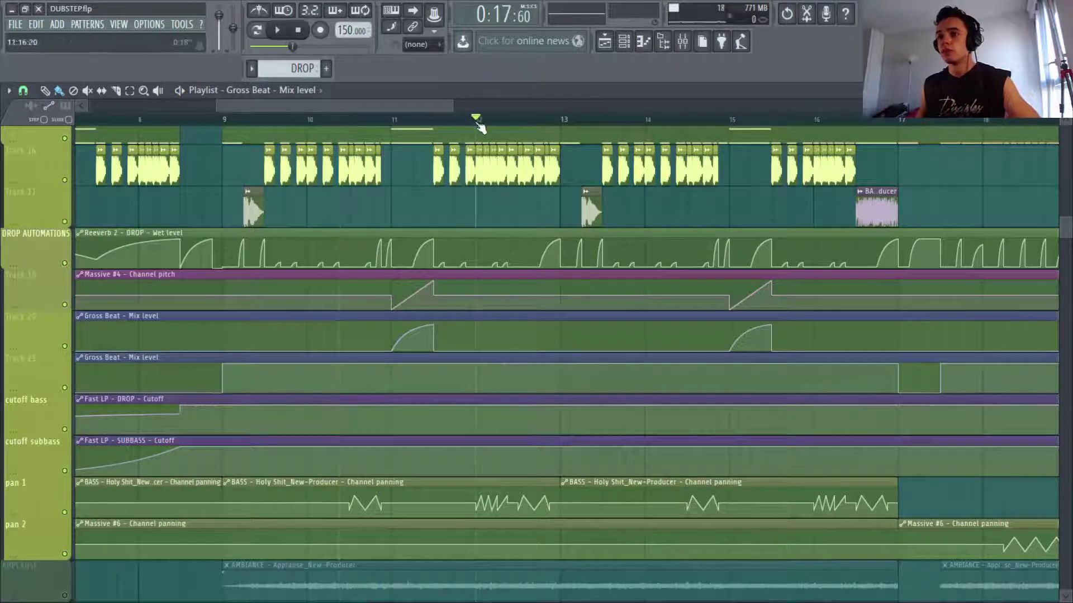
Step: Play the rest of the first drop from bar 12 while following the pan 1 panning automation, and stop during bar 16
key("space")
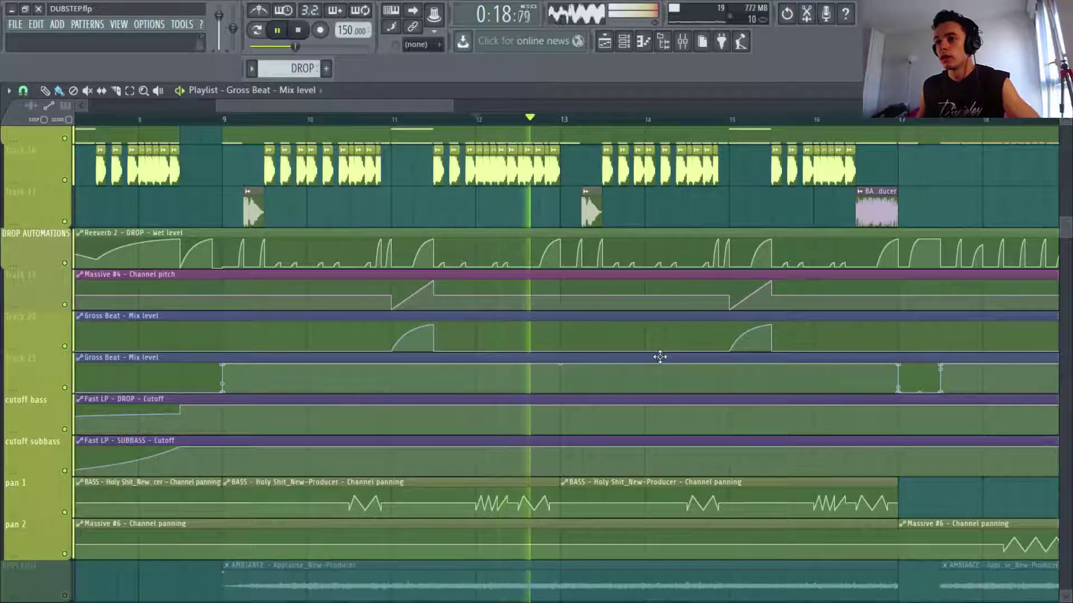
scroll(830, 337, "down", 4)
scroll(847, 339, "up", 3)
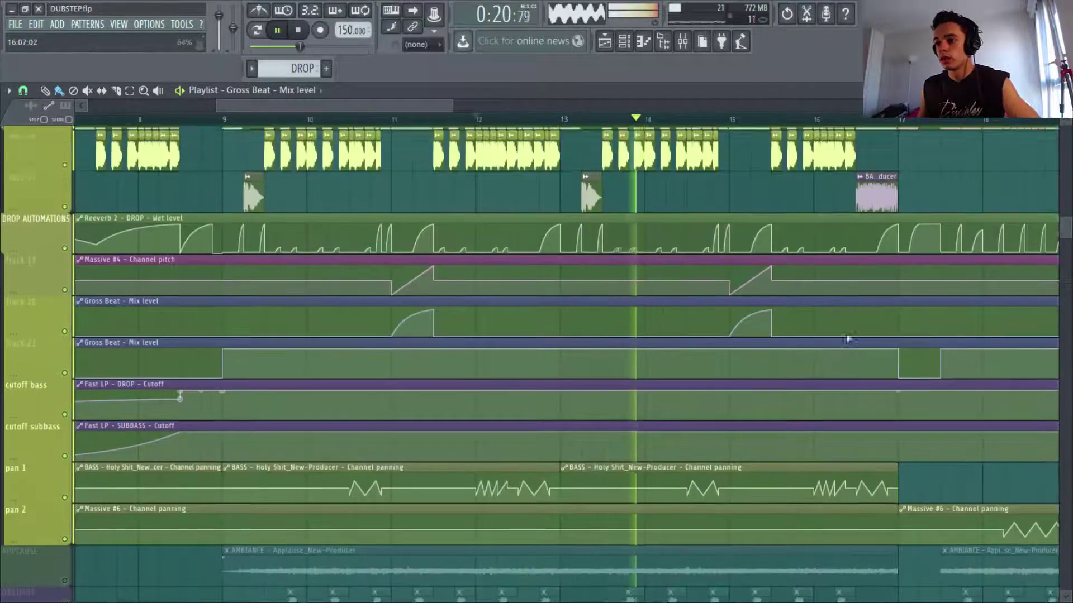
scroll(847, 340, "up", 1)
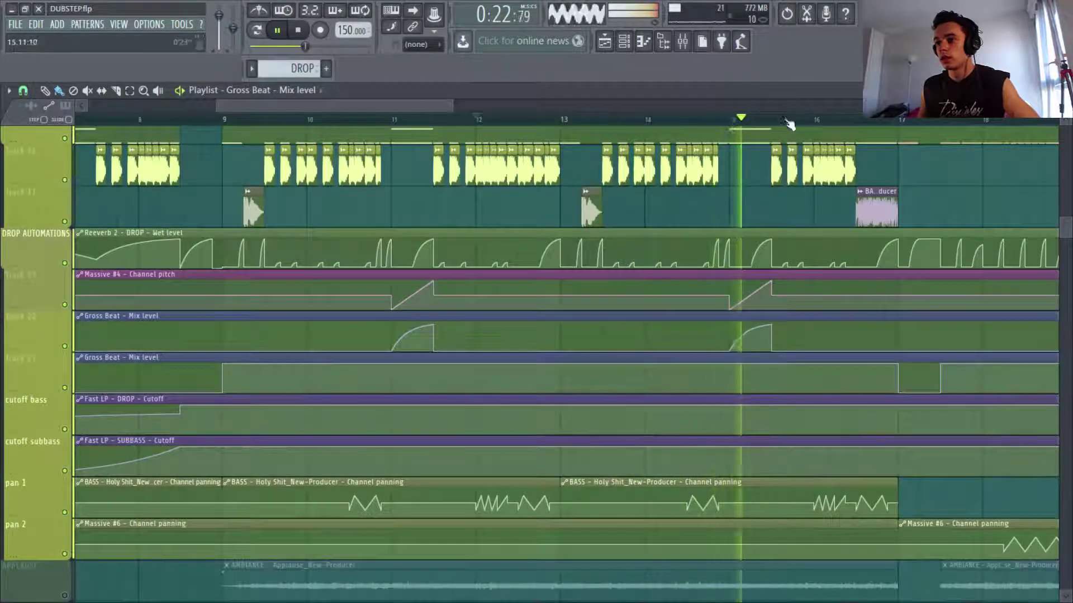
left_click_drag(452, 106, 520, 107)
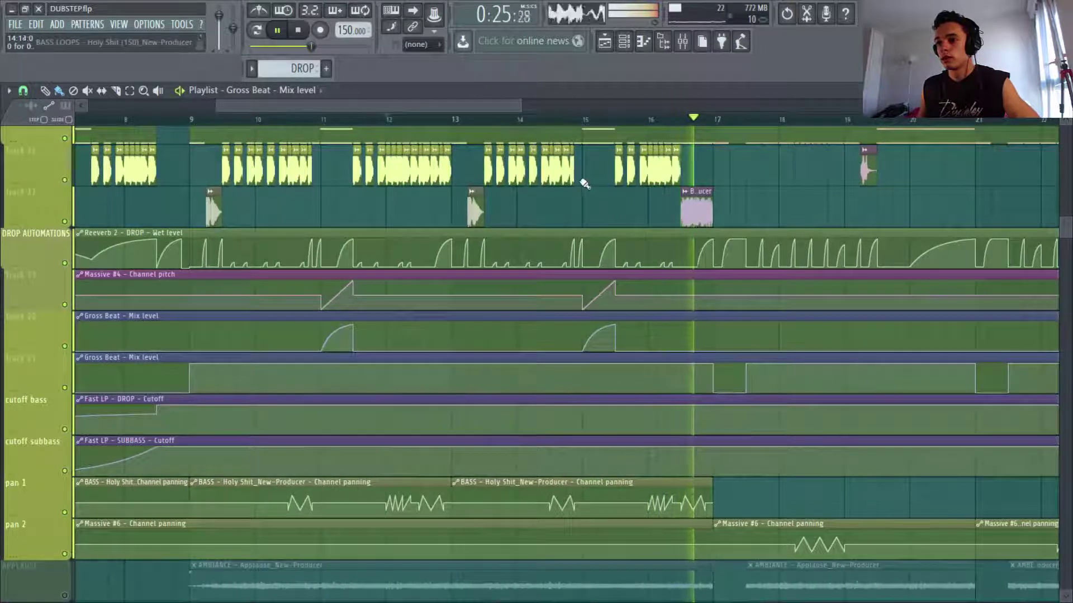
key("space")
Step: Save the DUBSTEP project under its current file name
left_click(8, 28)
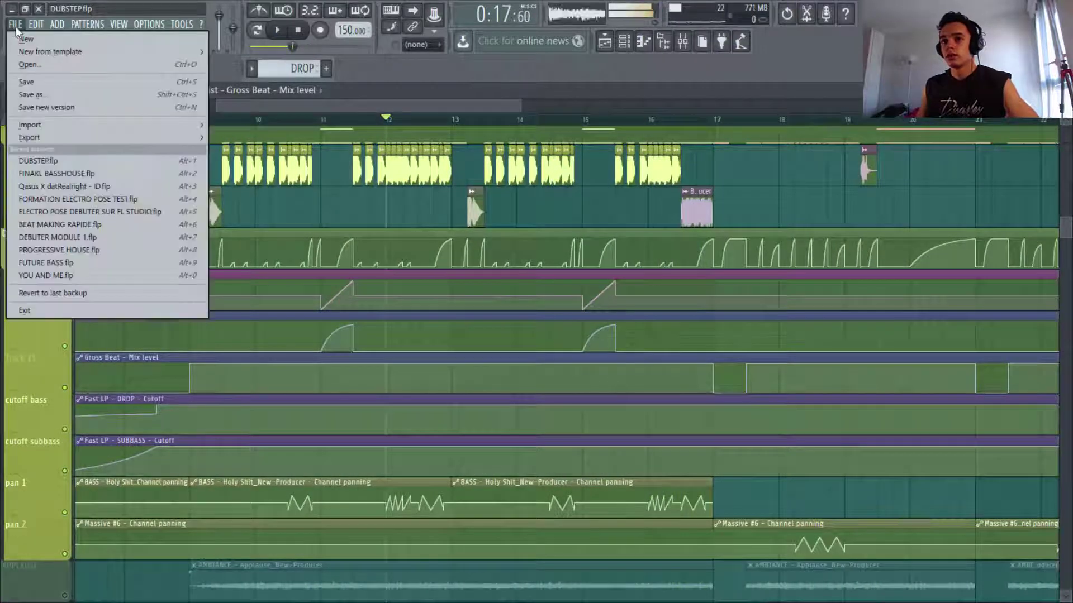
left_click(32, 79)
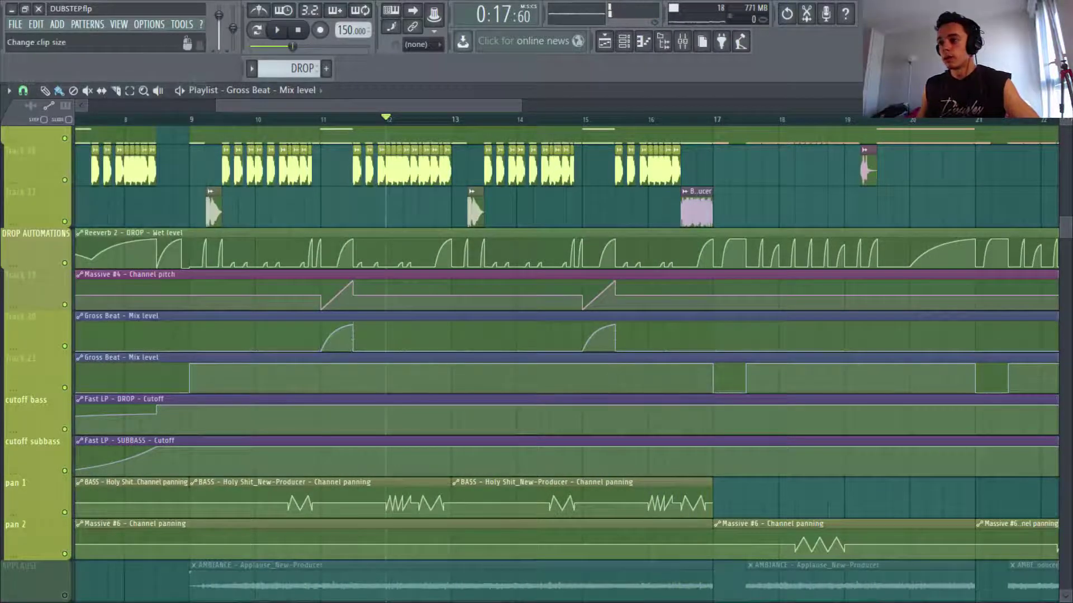
Step: Play the second drop from bar 17, and return the playhead to the start of the DROP 2 clip
left_click_drag(1065, 120, 1065, 130)
scroll(751, 331, "up", 3)
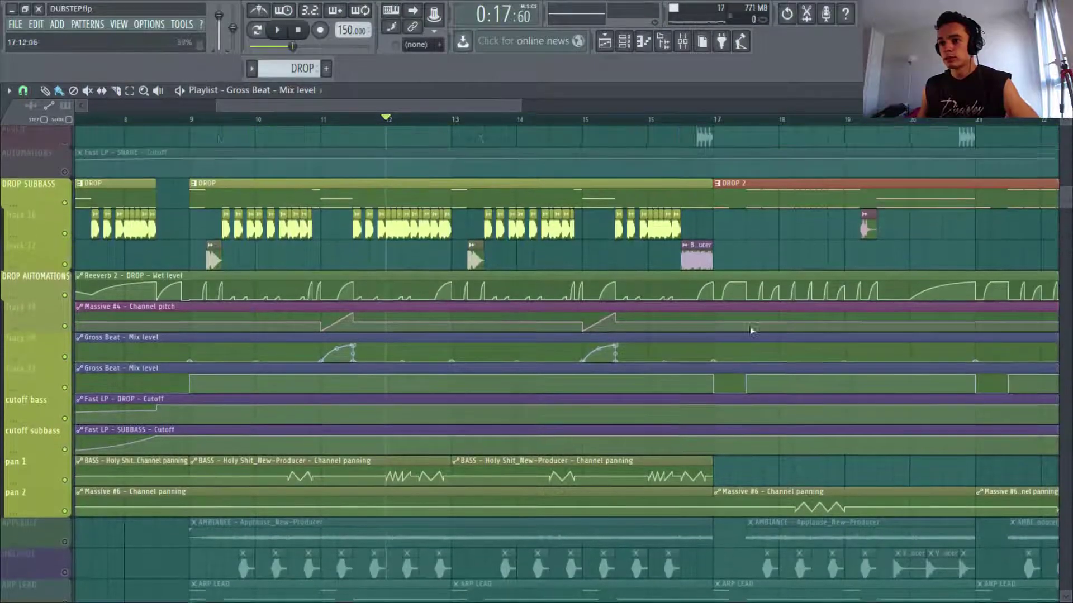
scroll(752, 331, "up", 1)
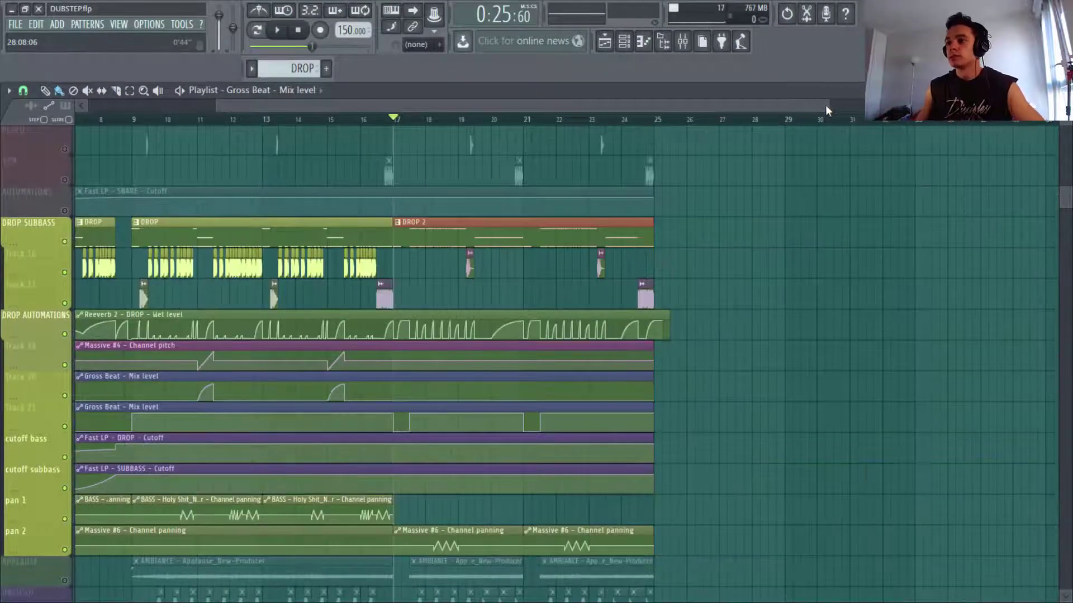
left_click_drag(826, 105, 612, 104)
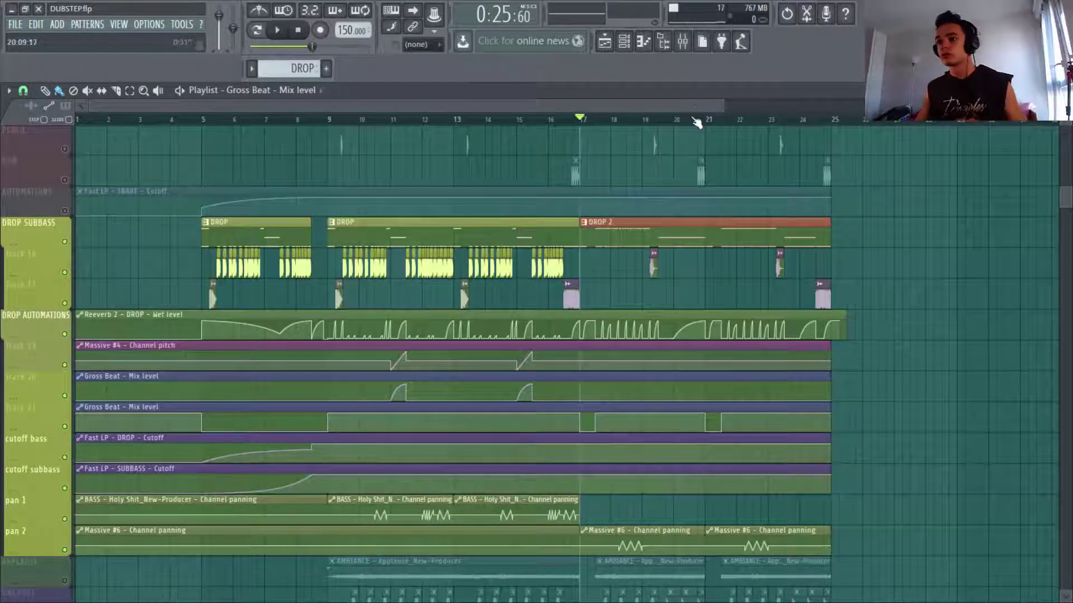
left_click_drag(704, 106, 757, 113)
scroll(848, 160, "down", 1)
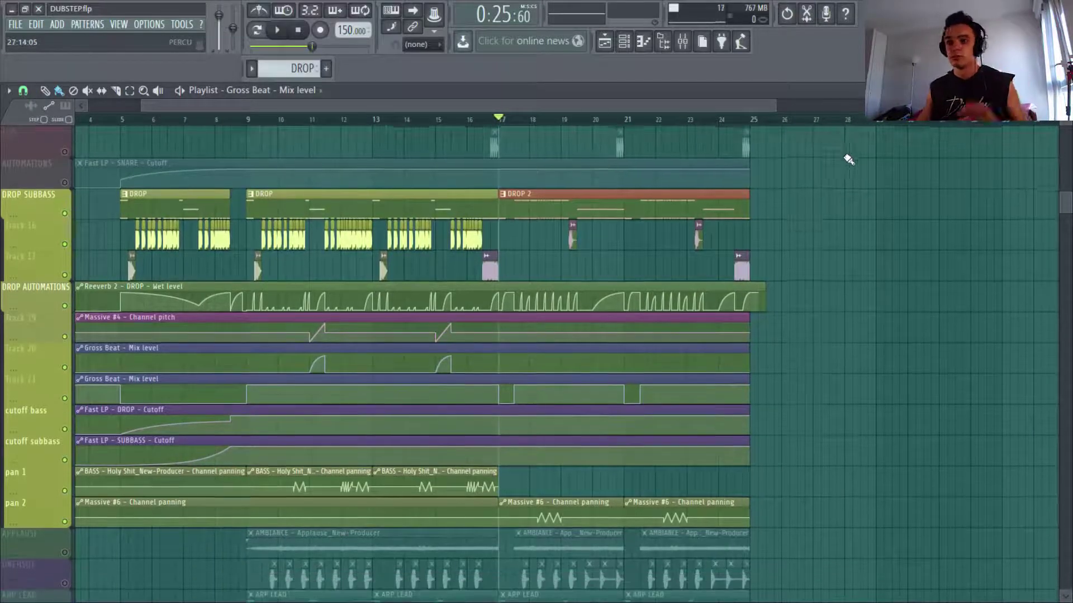
left_click_drag(1065, 106, 1065, 115)
mouse_move(380, 164)
left_mouse_down()
mouse_move(897, 538)
mouse_move(930, 550)
left_mouse_up()
scroll(645, 296, "up", 2)
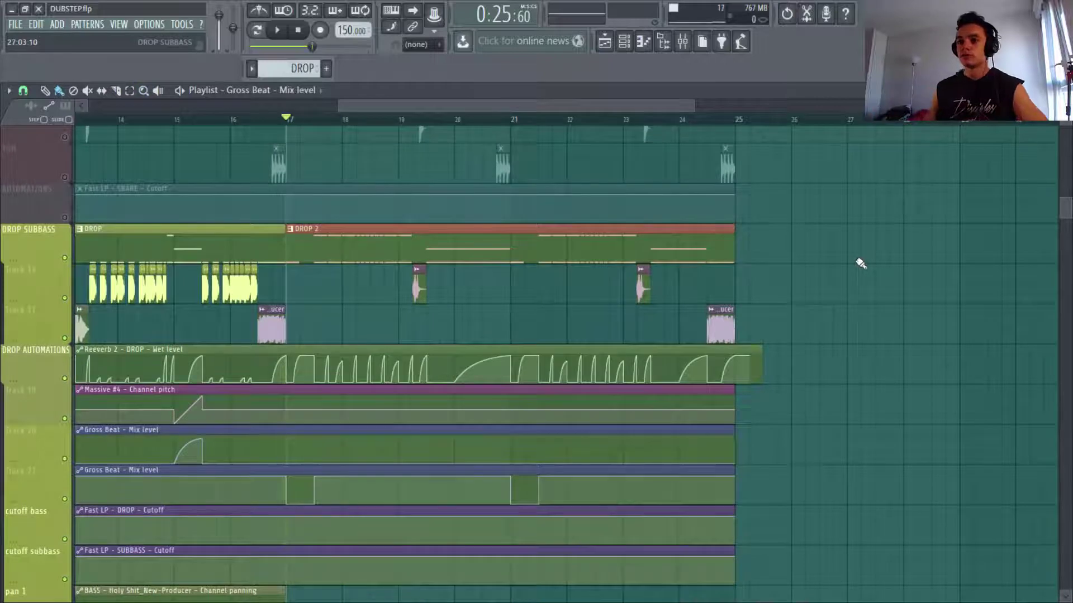
key("space")
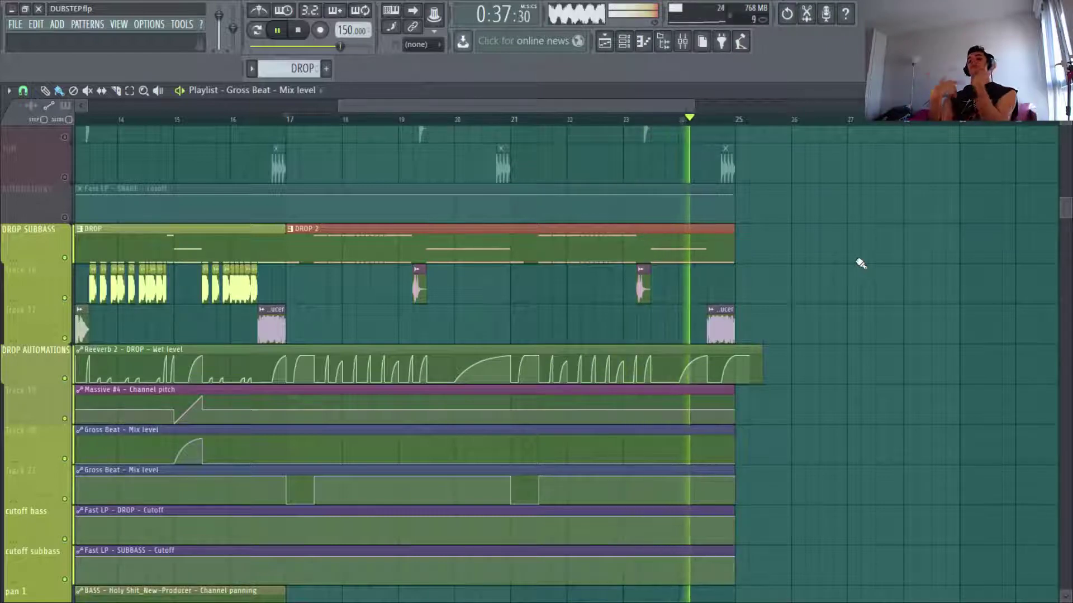
key("space")
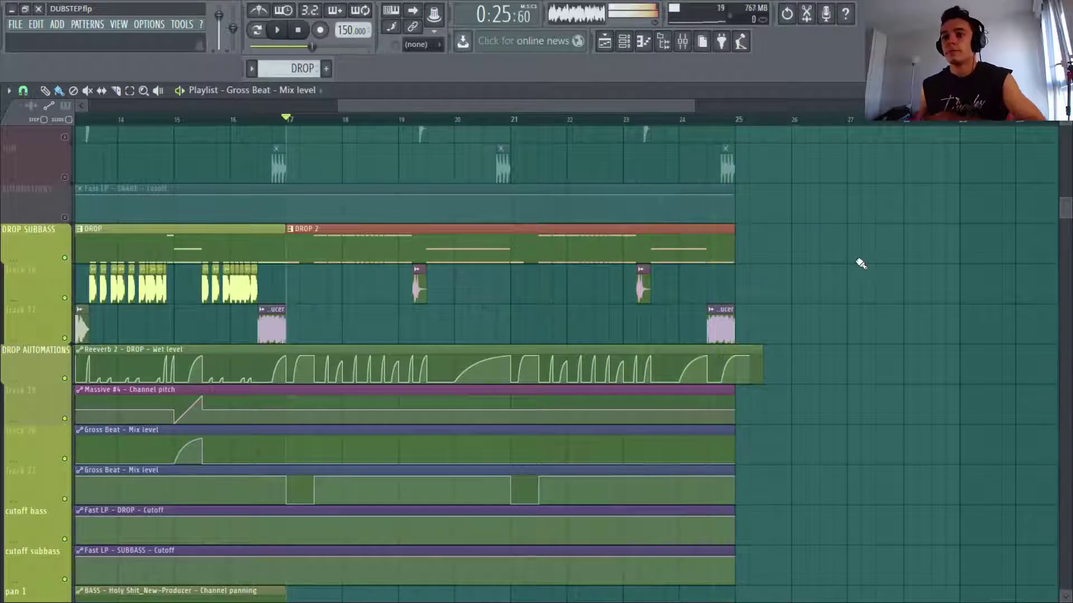
left_click(315, 122)
left_click(285, 121)
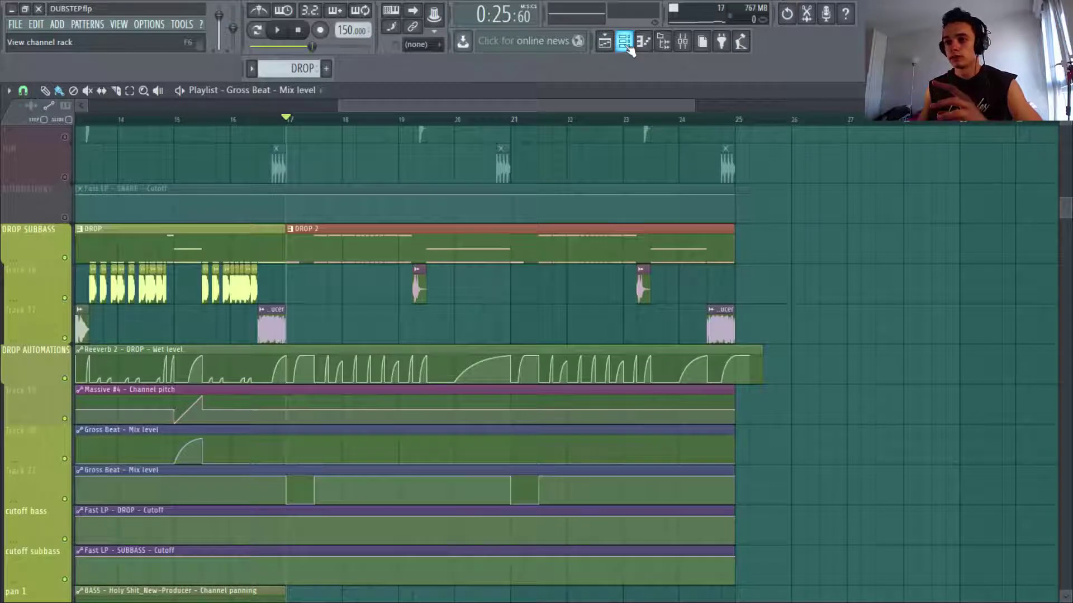
Step: View the drop's Massive channels in the channel rack, and make DROP 2 the current pattern
scroll(626, 154, "down", 2)
scroll(629, 159, "up", 2)
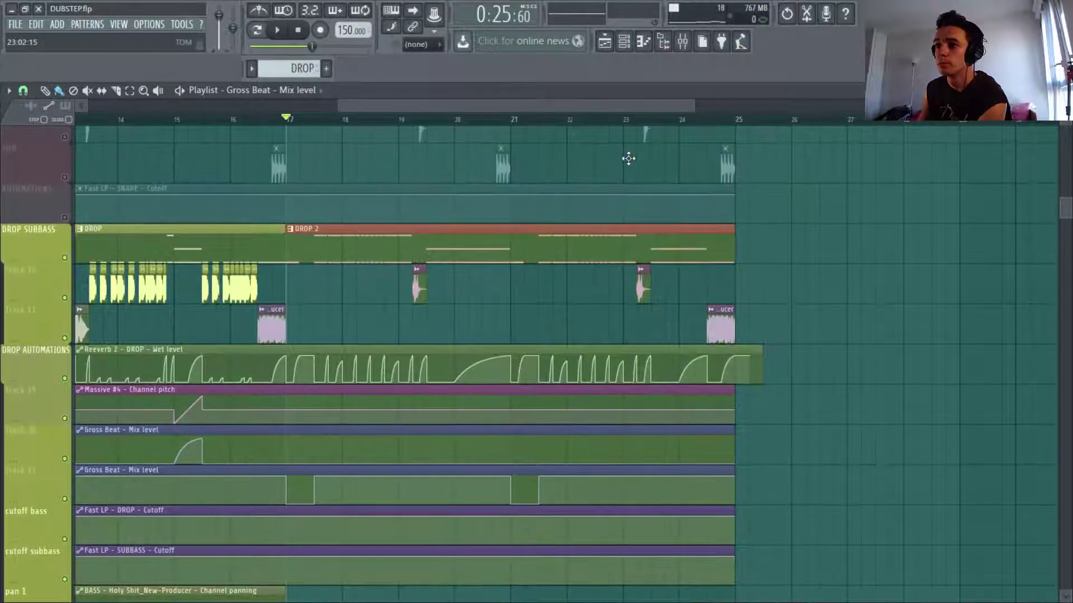
left_click(625, 43)
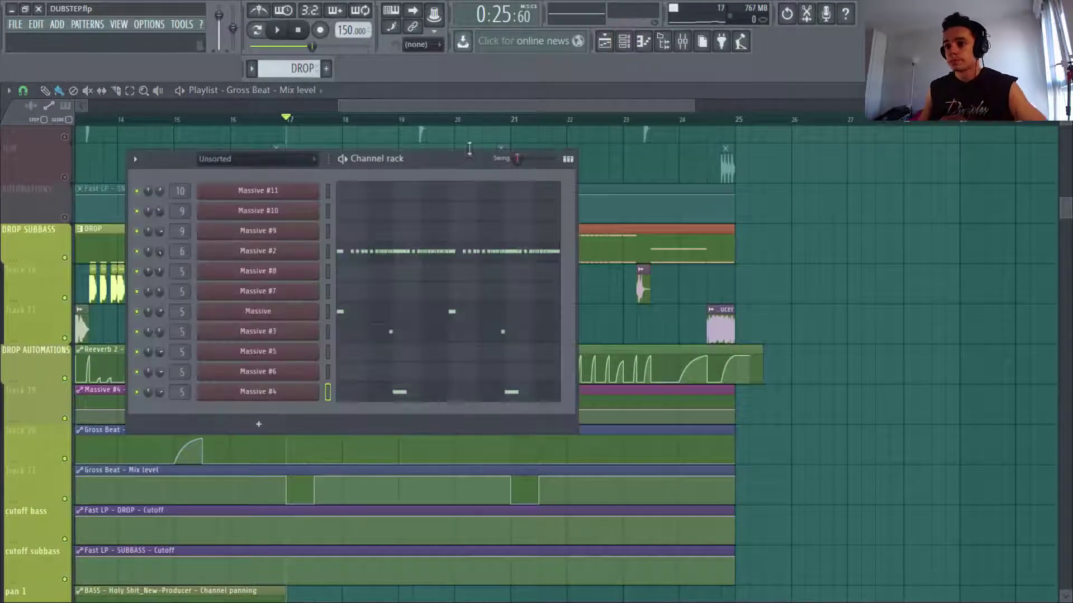
left_click(268, 68)
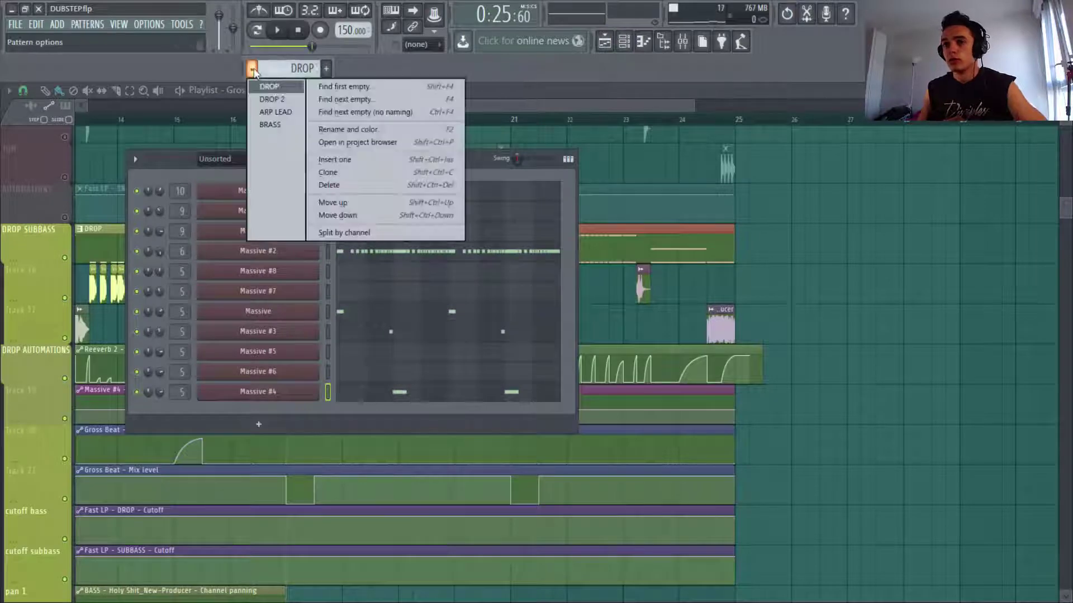
left_click(274, 100)
left_click(504, 100)
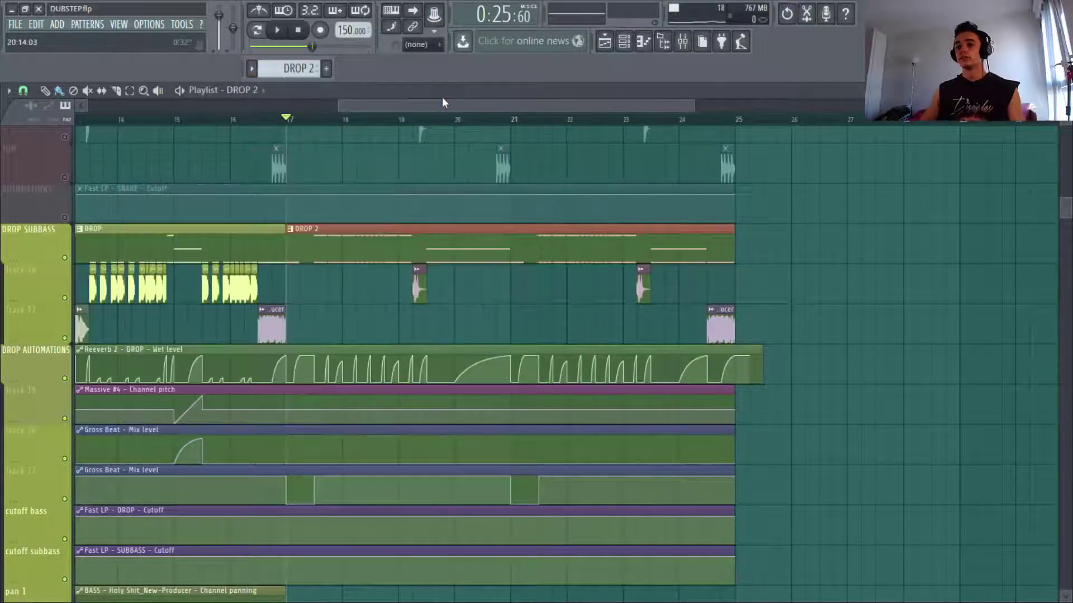
Step: Return the playhead to the start of the bar 9 DROP clip, and make DROP the current pattern with its channels shown
left_click_drag(428, 105, 286, 111)
left_click(267, 119)
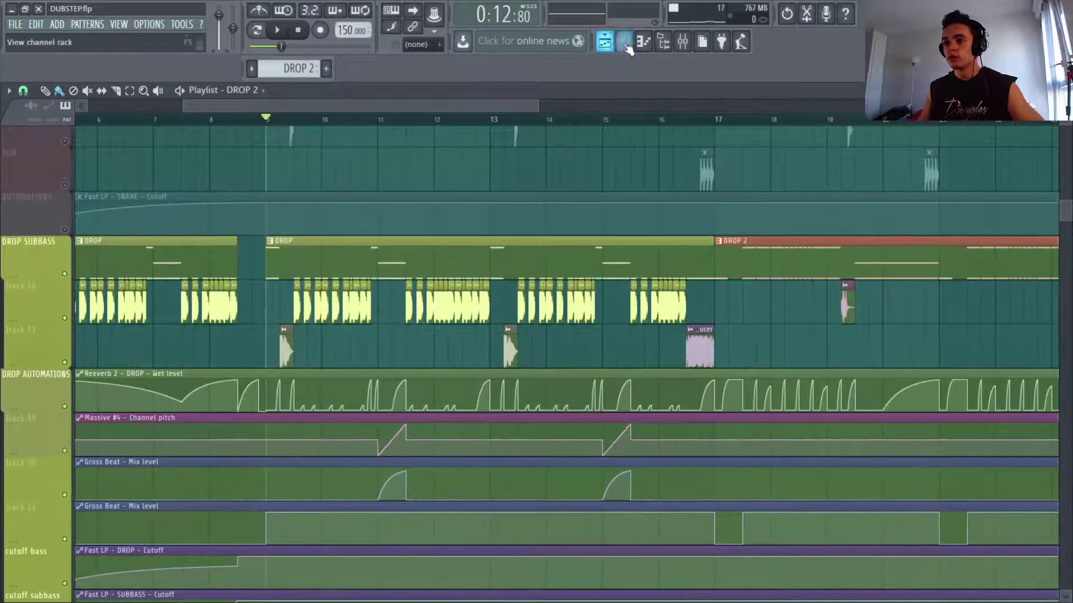
left_click(624, 41)
left_click(257, 68)
left_click(263, 92)
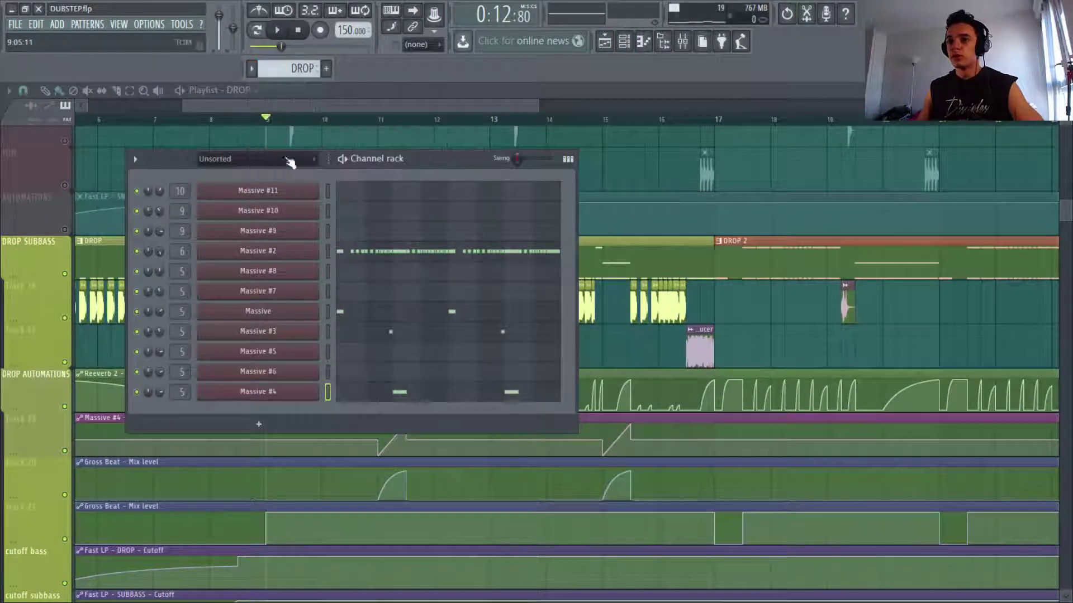
Step: Mute the Massive #2 channel and start playing the first drop from bar 9
left_click(257, 30)
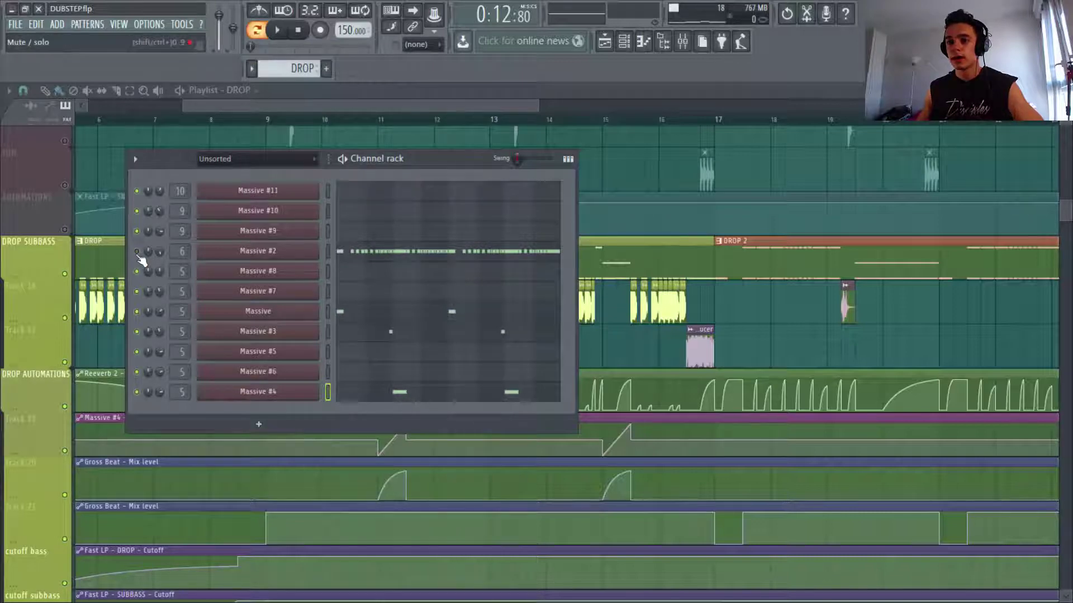
left_click_drag(459, 178, 495, 302)
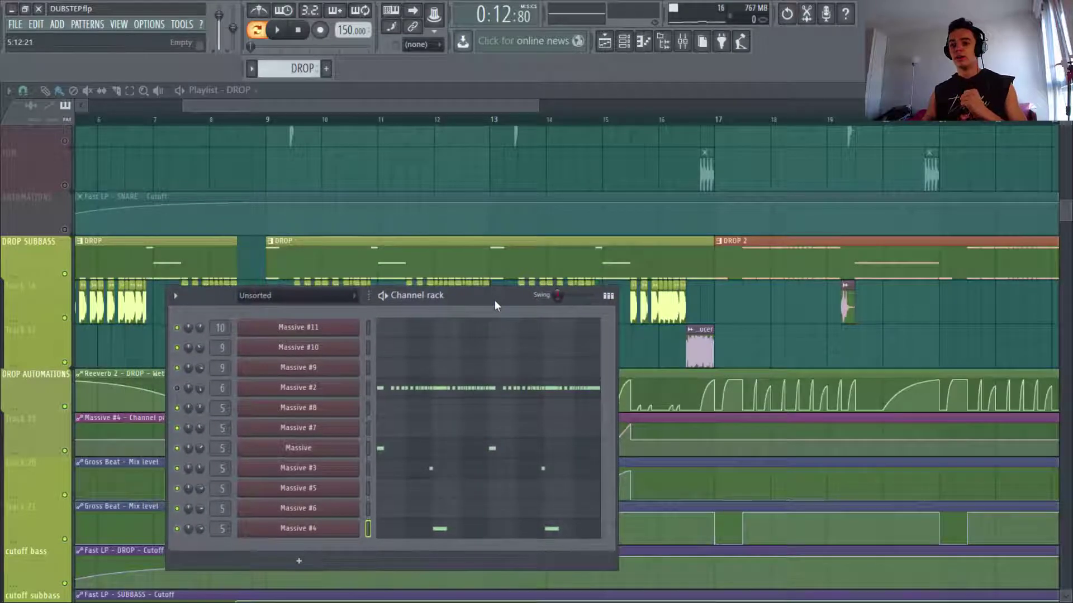
left_click(268, 120)
key("space")
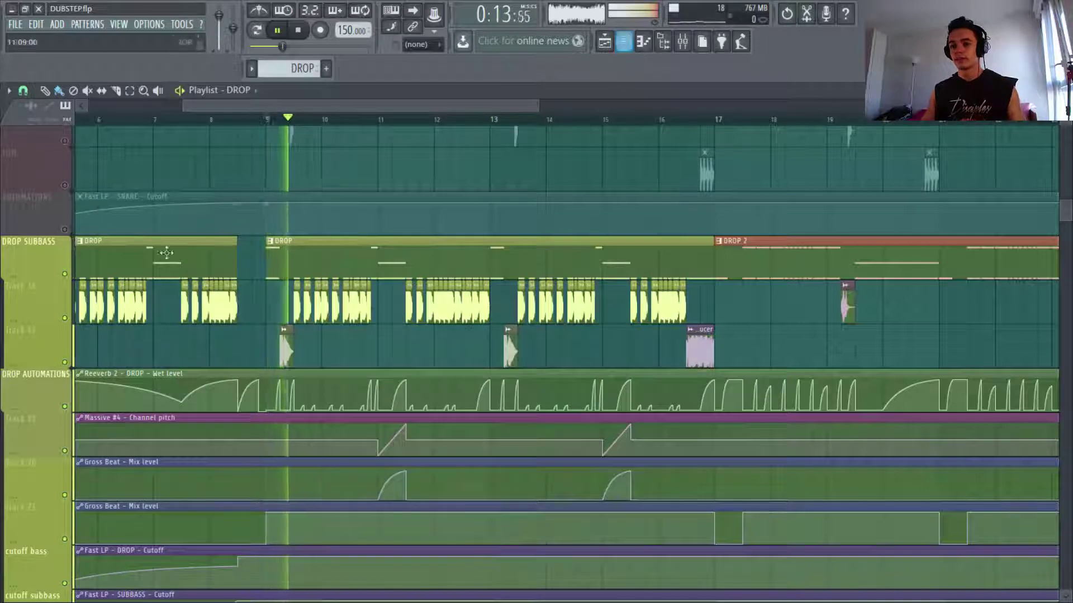
Step: Unsolo the drop tracks and play the first drop from bar 9 with the full mix but without Massive #2, following the channel rack
key("space")
right_click(66, 234)
key("space")
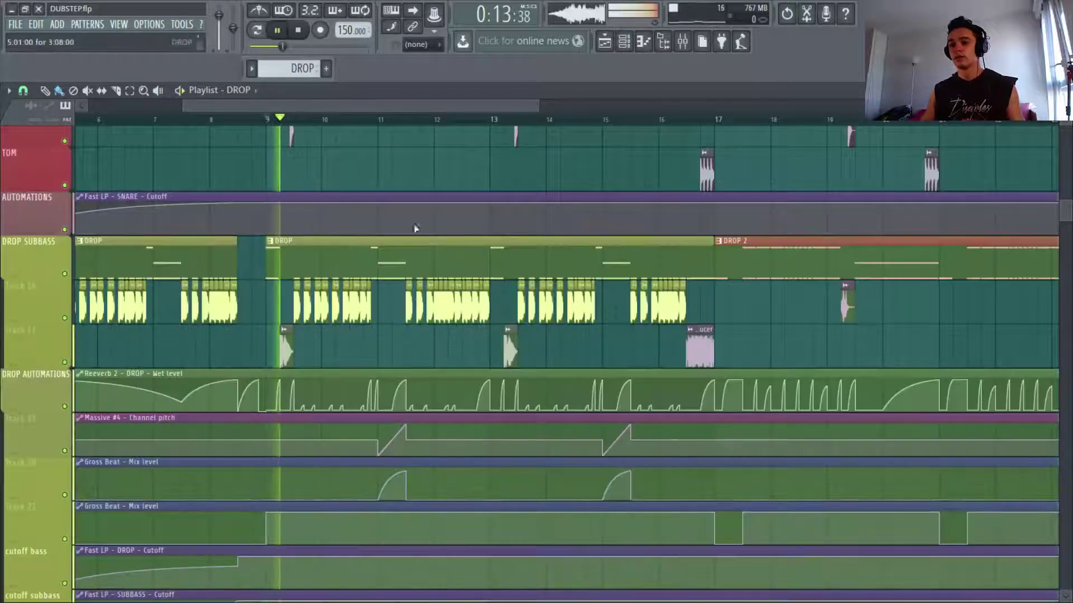
left_click(624, 42)
left_click_drag(455, 300, 421, 210)
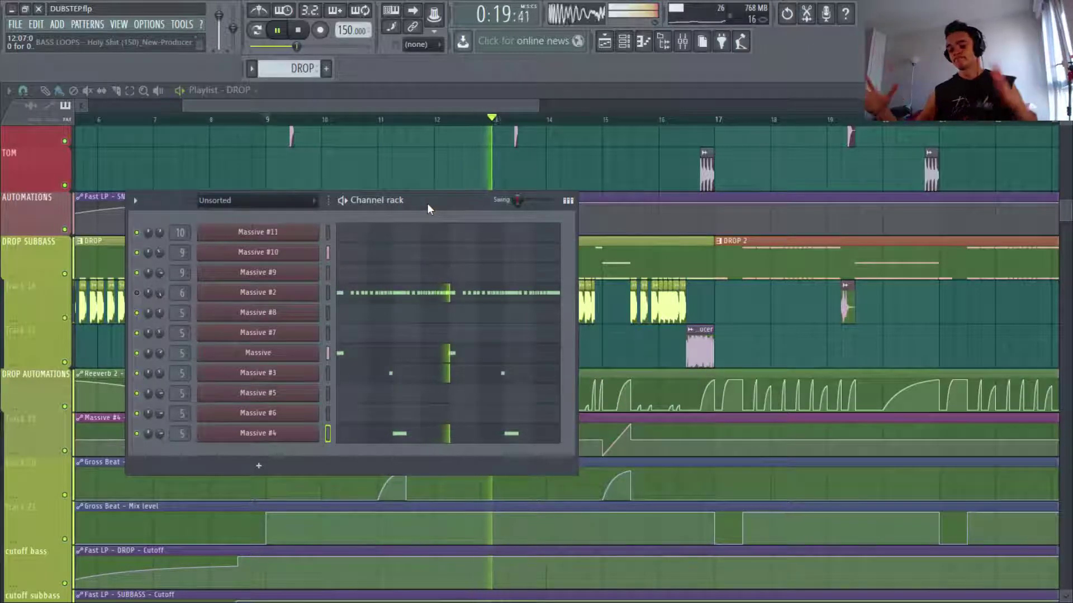
key("space")
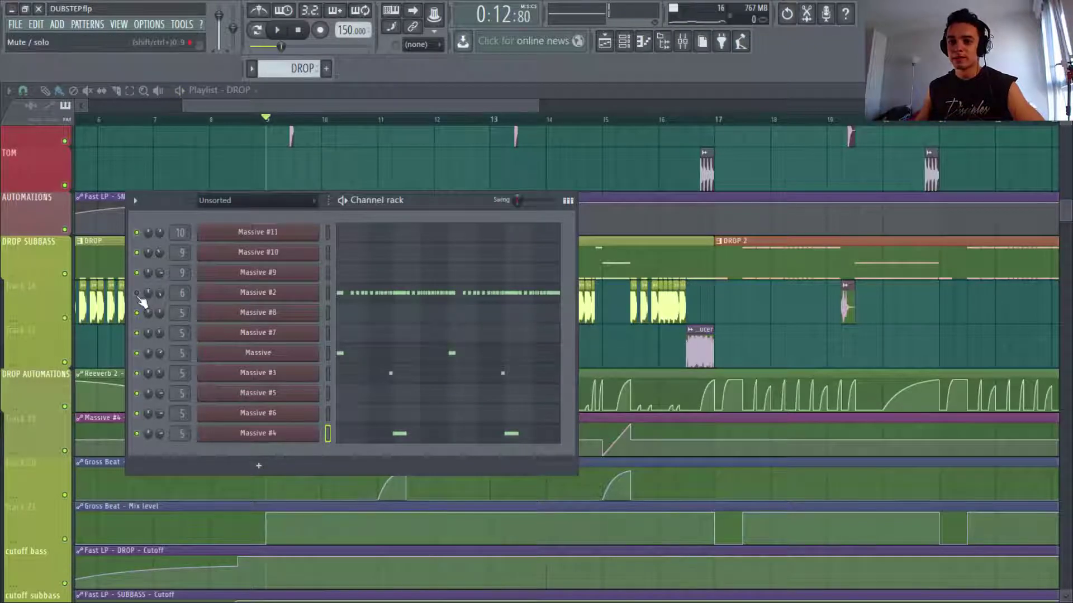
Step: View the Massive #2 subbass synth's settings, and solo its channel in the channel rack
left_click(261, 295)
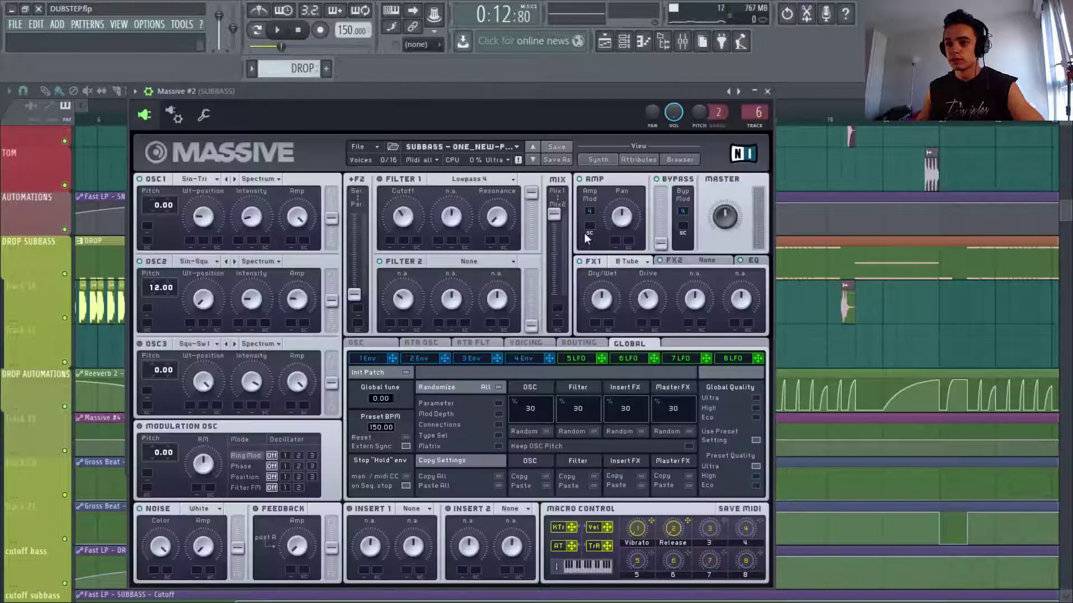
left_click(767, 92)
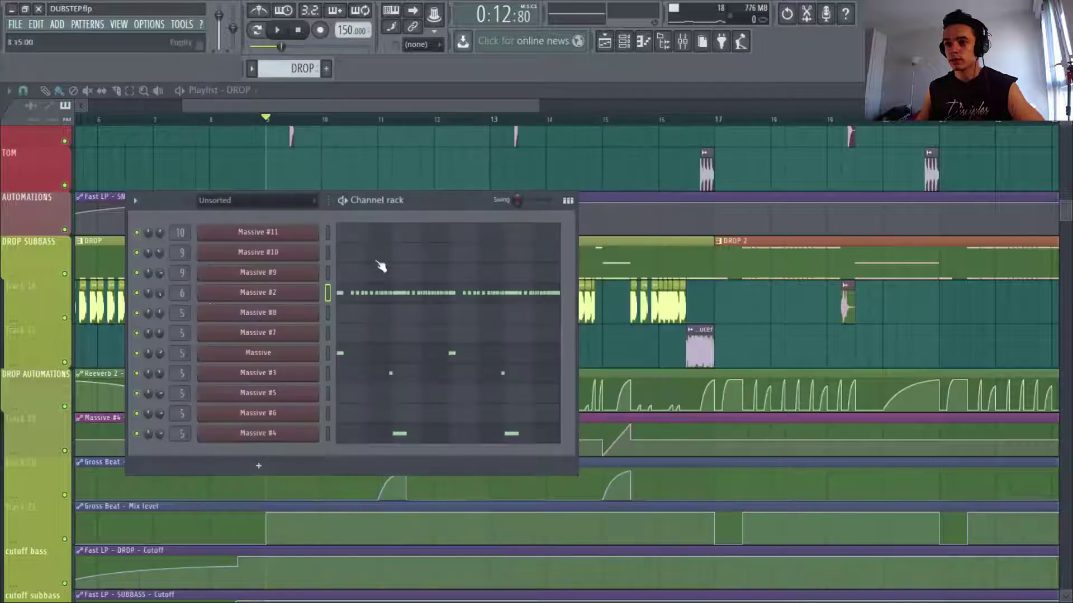
right_click(136, 293)
left_click(148, 303)
Step: Play the soloed subbass from bar 9 while examining all of Massive #2's notes in the piano roll, and return to the playlist
left_click(353, 297)
key("space")
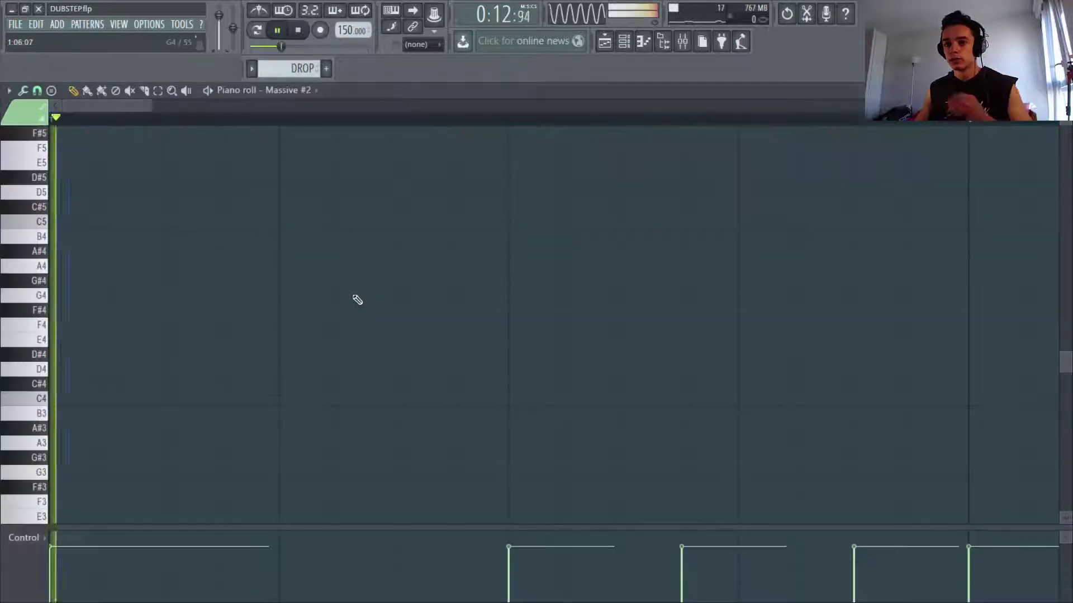
right_click(356, 288, "ctrl")
key("b")
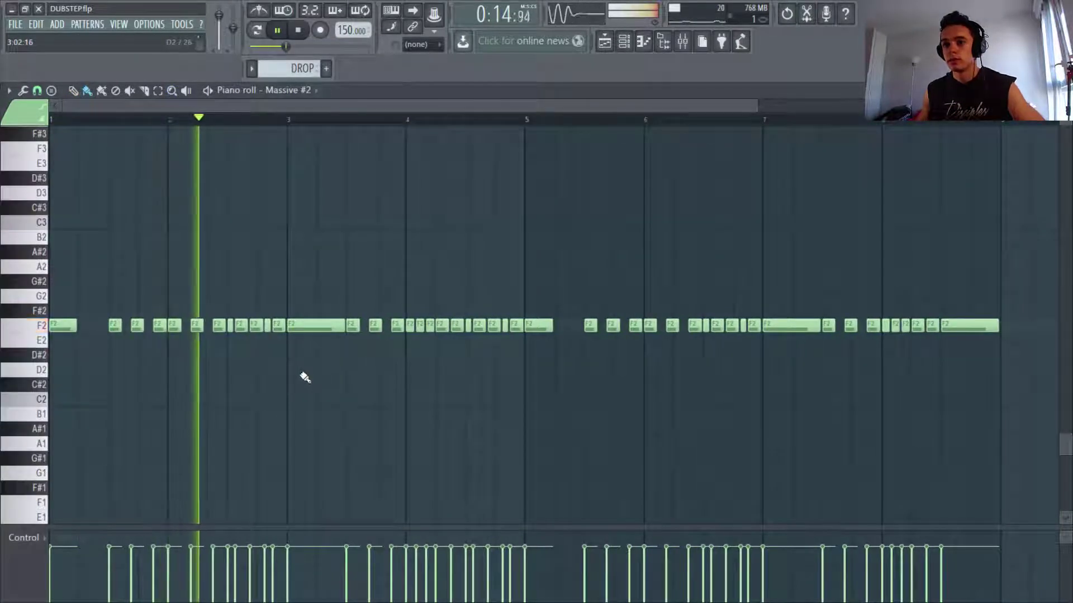
key("space")
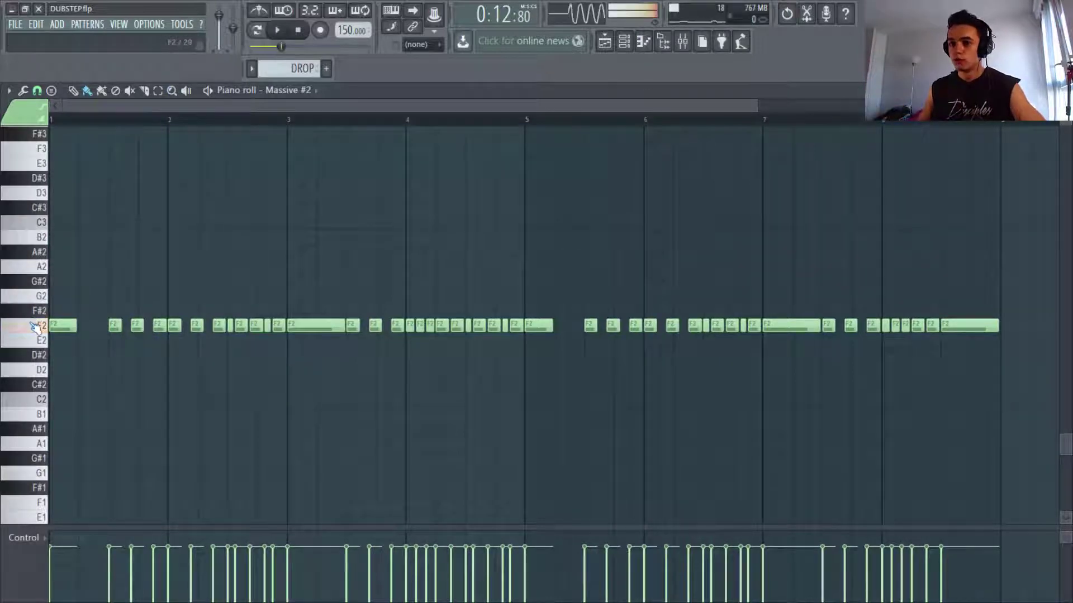
key("space")
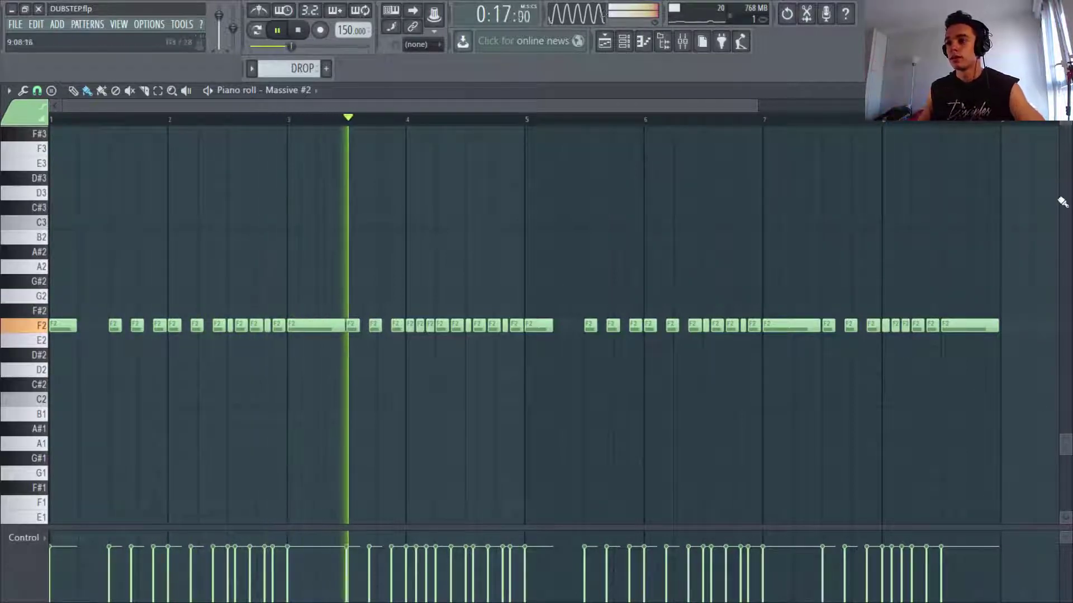
left_click(1063, 91)
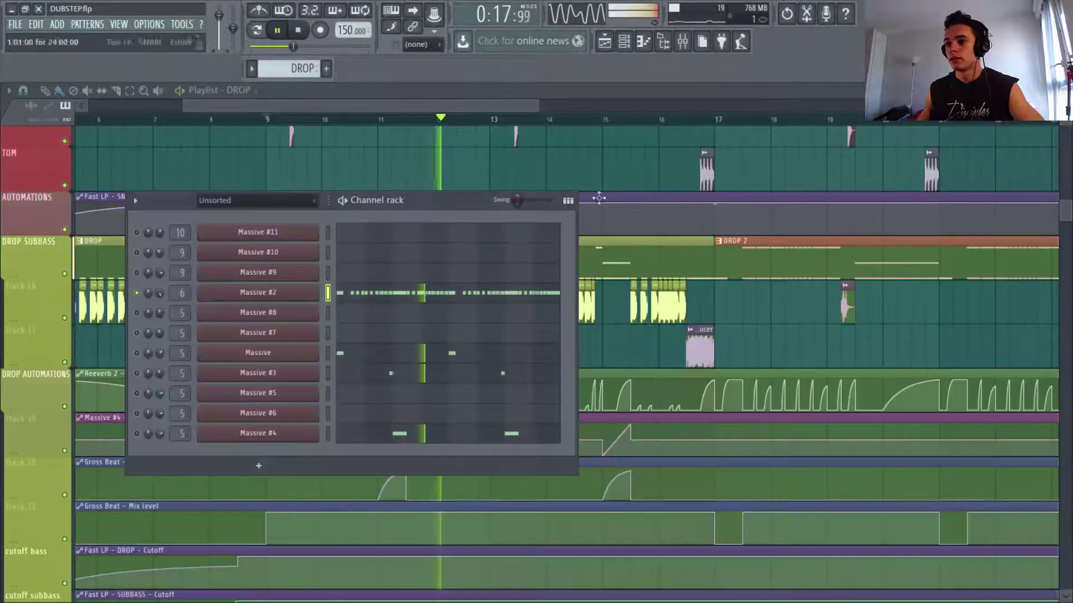
Step: Stop playback, end the solo on Massive #2 so all channels are active, and hide the channel rack
key("space")
right_click(138, 295)
left_click(149, 307)
key("F6")
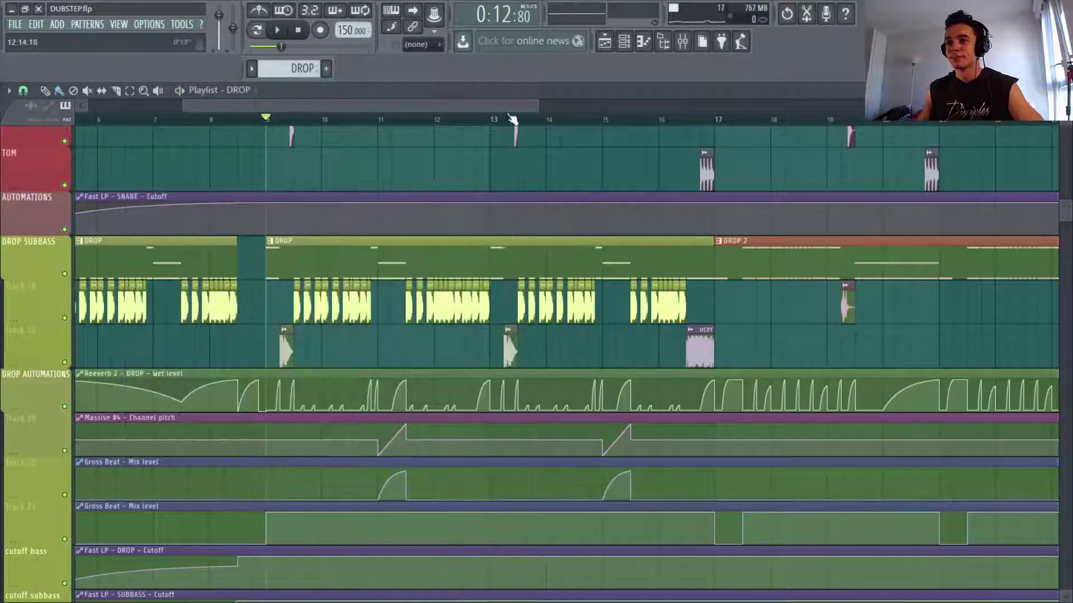
Step: Play the drop from bar 9 with the full bass layers active, watching the Massive channels in the channel rack
left_click_drag(537, 107, 753, 103)
key("space")
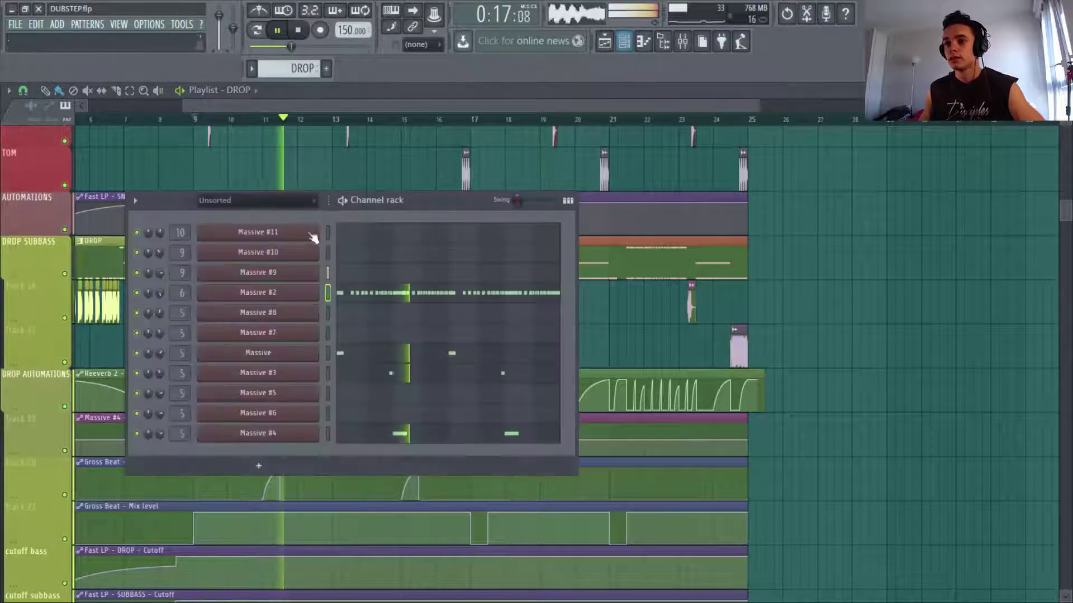
key("F6")
left_click(138, 293)
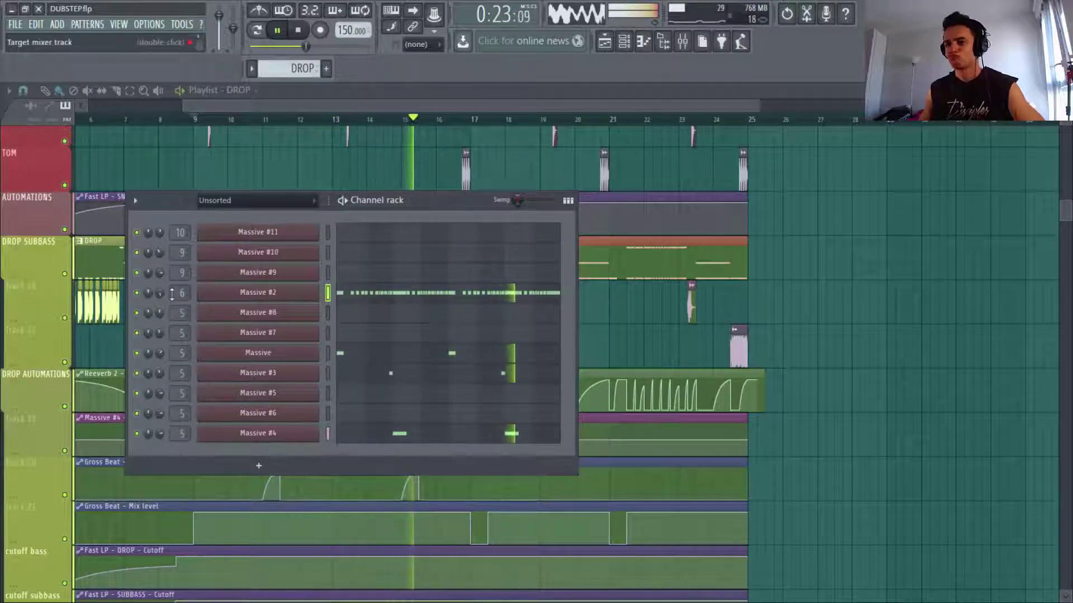
key("F6")
key("space")
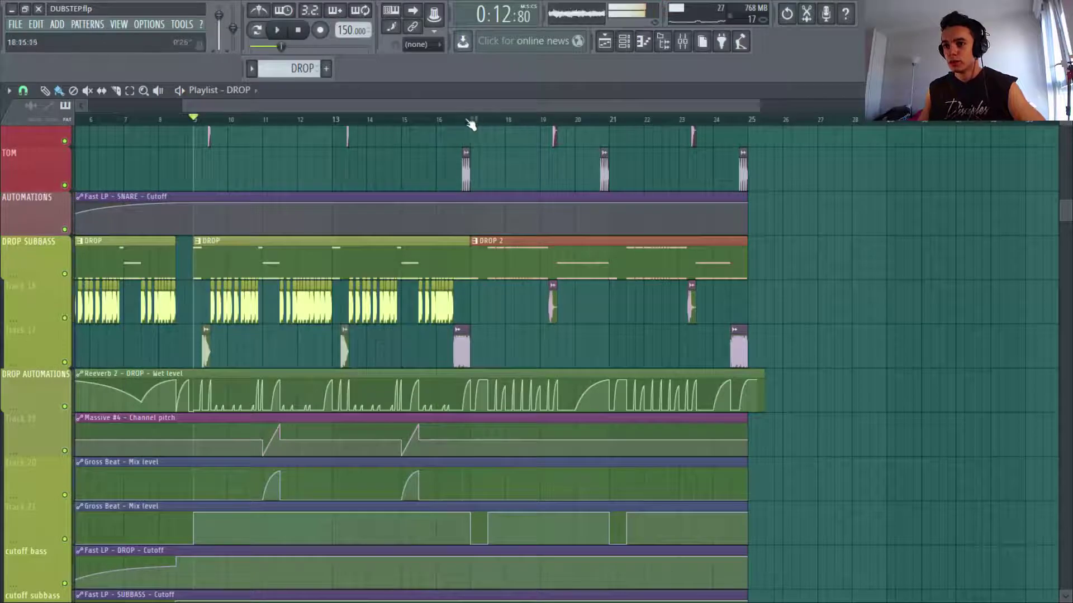
Step: Place the playhead at bar 17 and select the DROP 2 pattern in pattern playback mode, with its channels shown
left_click(479, 122)
left_click(624, 41)
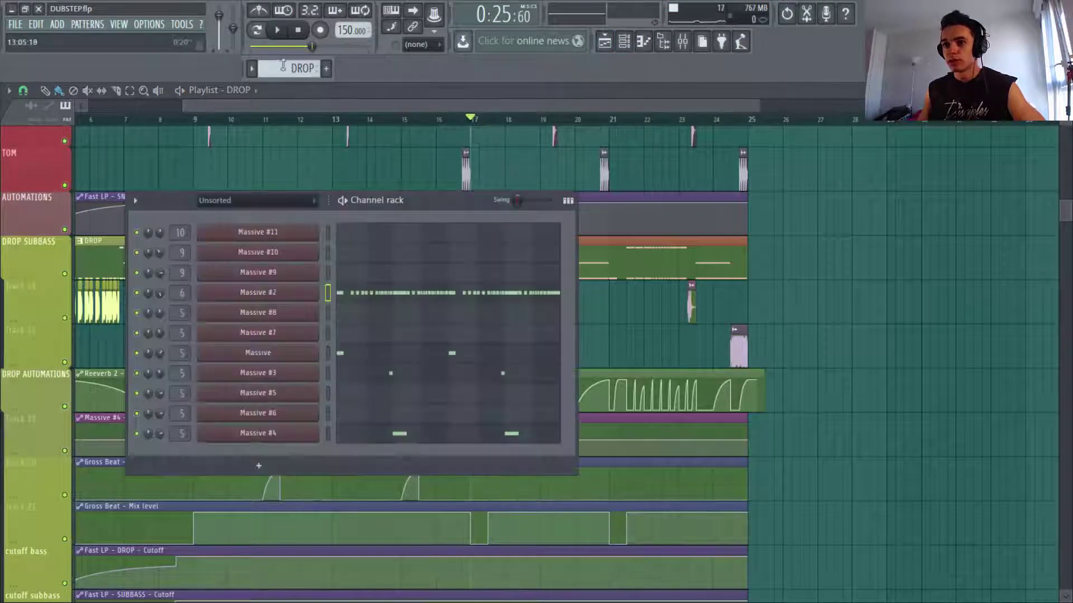
left_click(252, 68)
left_click(276, 98)
left_click(257, 29)
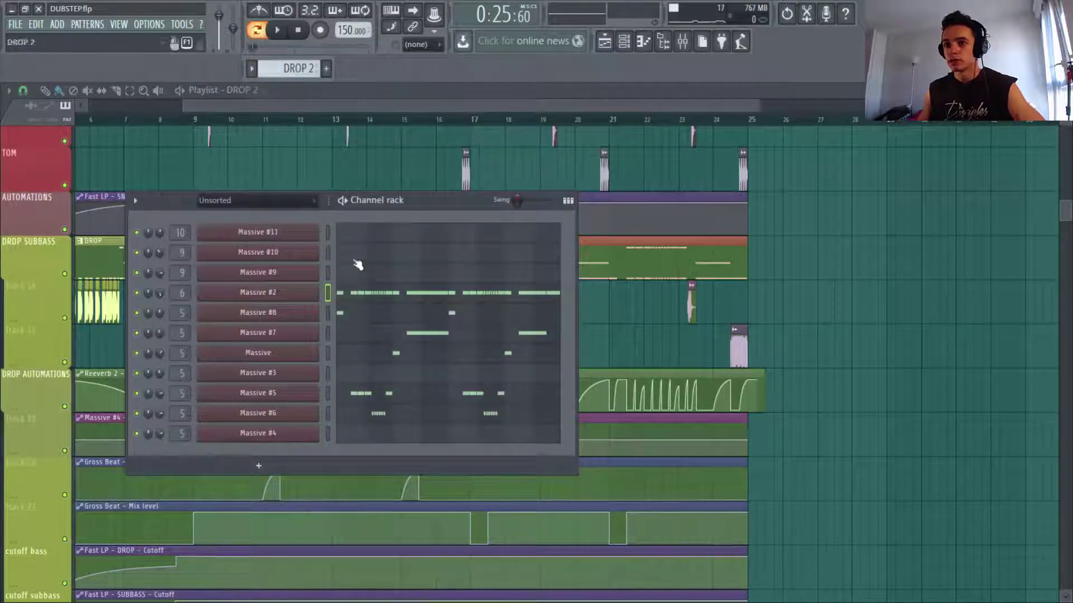
Step: Inspect the Massive #8 synth patch and play its F2 notes in the piano roll
left_click(292, 316)
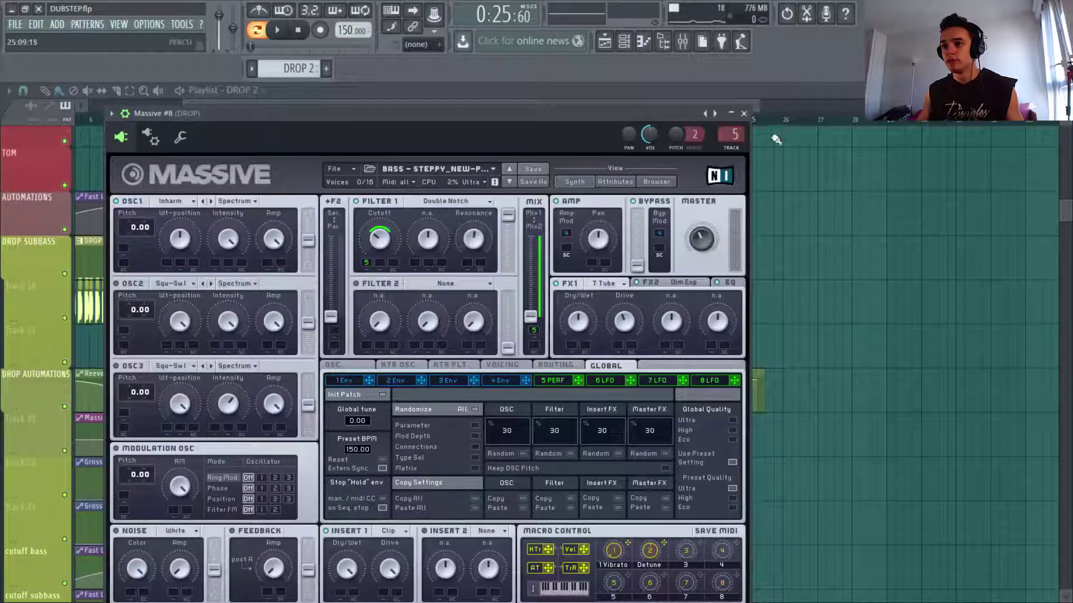
left_click(744, 114)
left_click(412, 310)
scroll(410, 298, "down", 3)
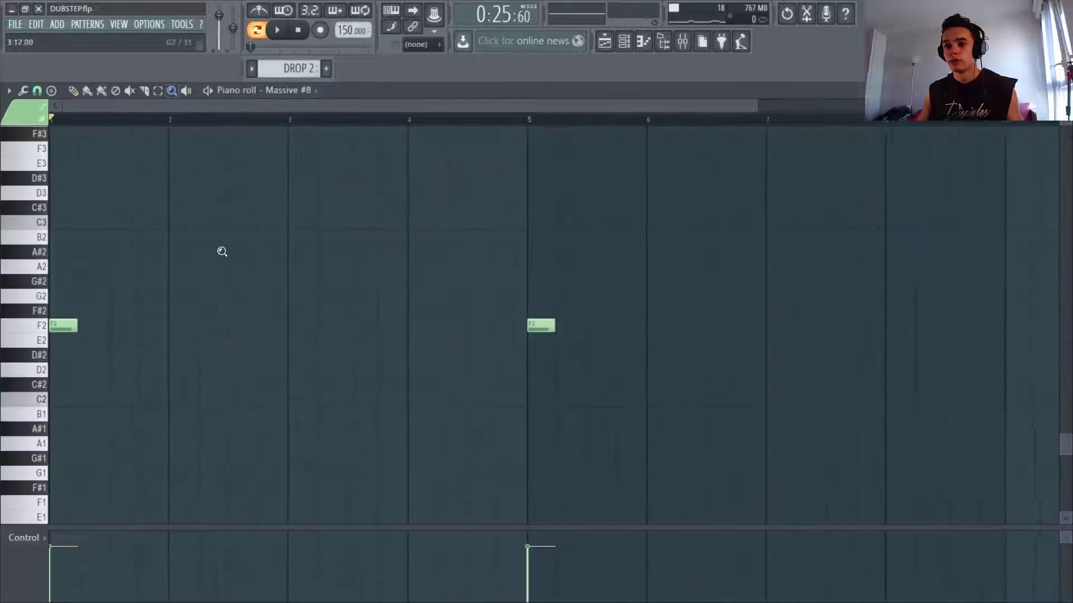
key("space")
key("space")
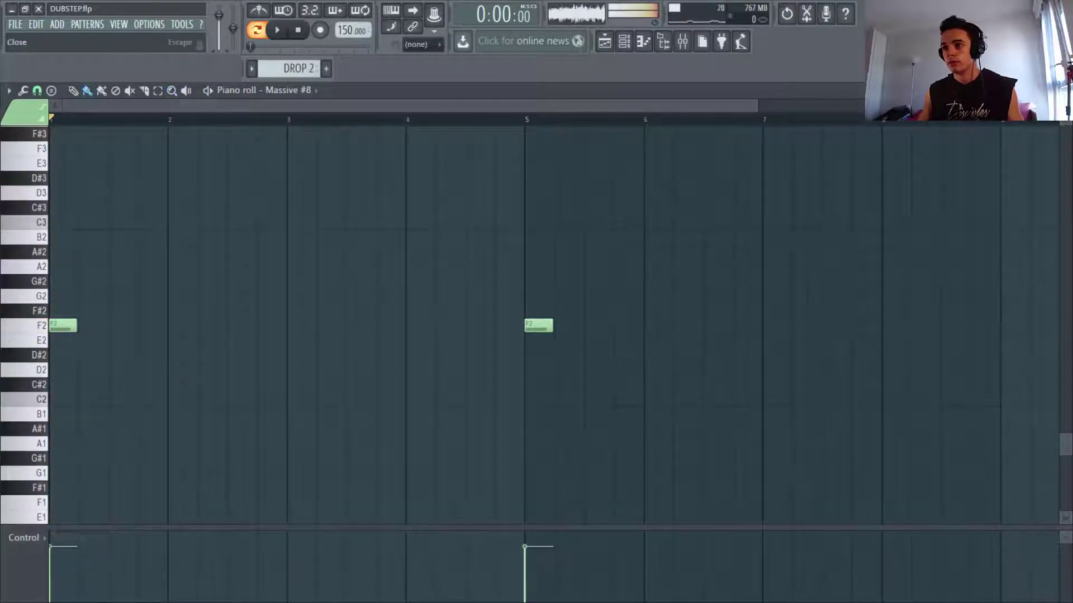
key("Escape")
key("Escape")
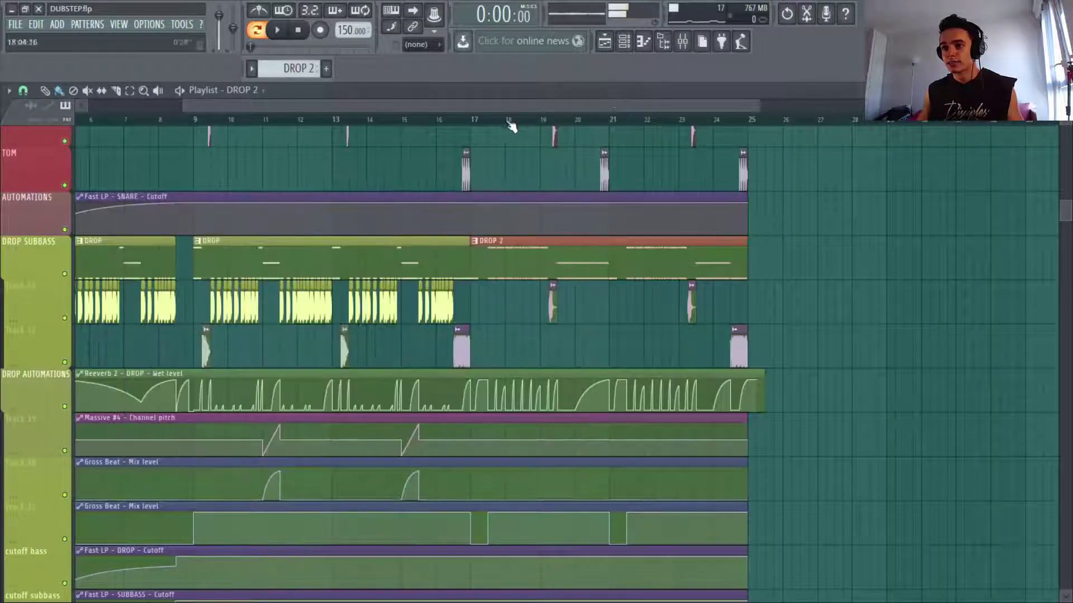
Step: Play the opening of DROP 2 from bar 17 in song mode and examine its Reeverb 2 wet level automation
left_click(474, 120)
left_click_drag(447, 312, 793, 329)
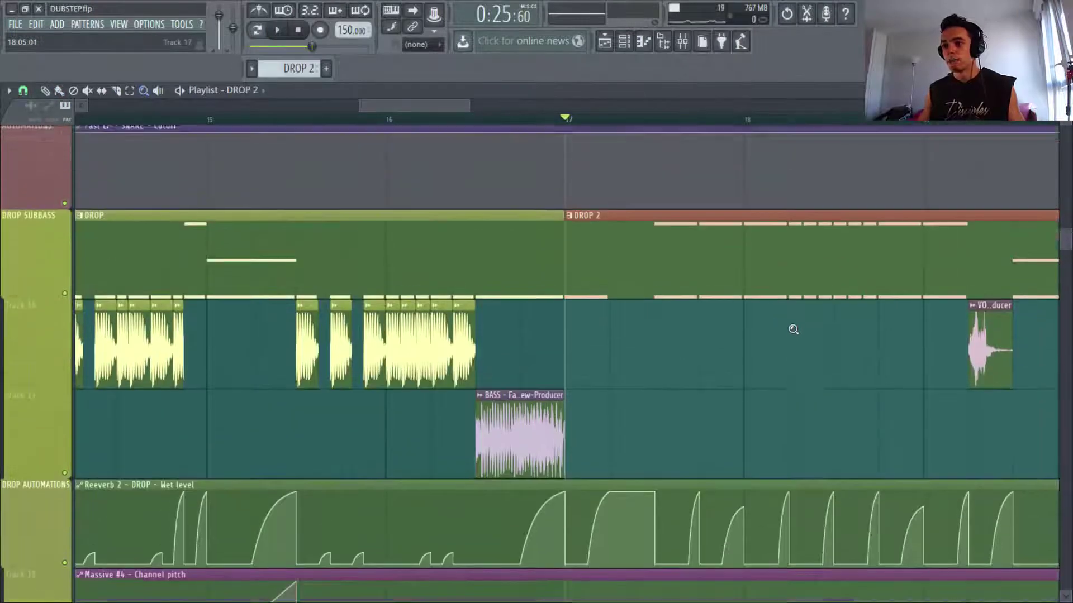
scroll(793, 330, "down", 2)
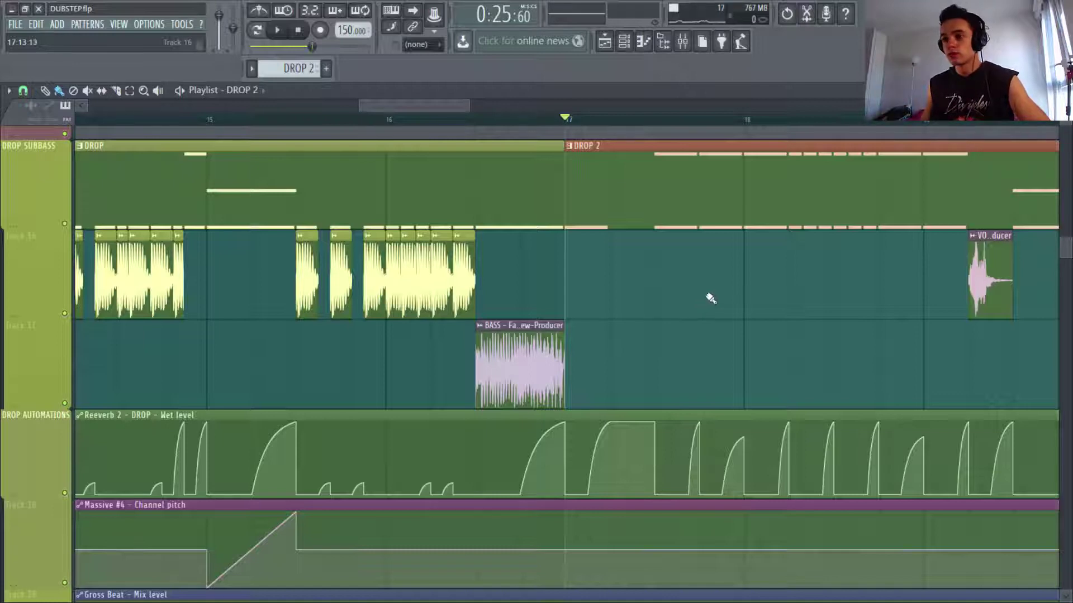
key("space")
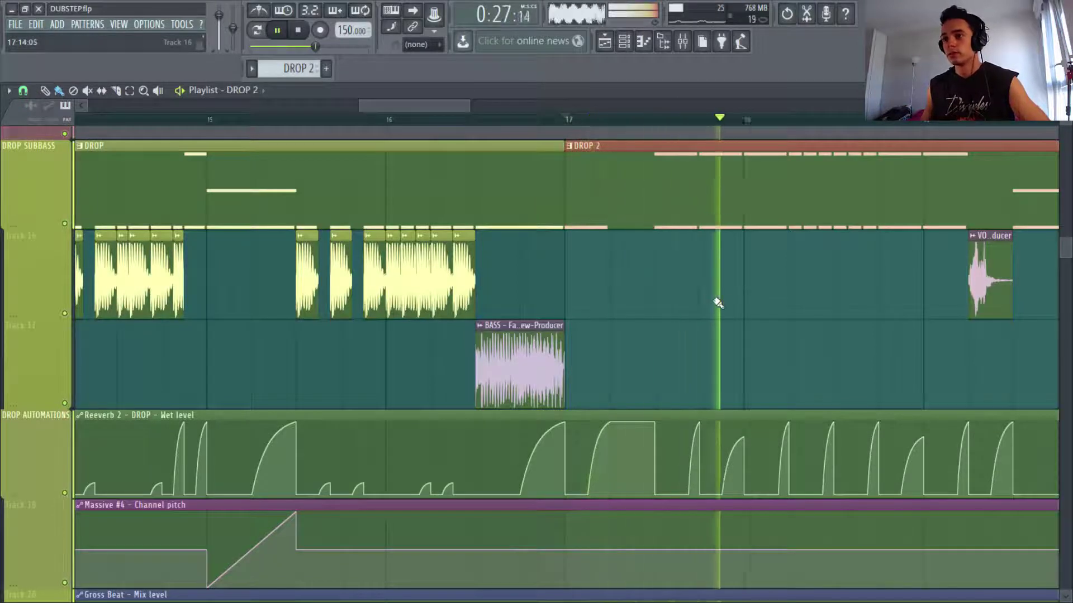
key("space")
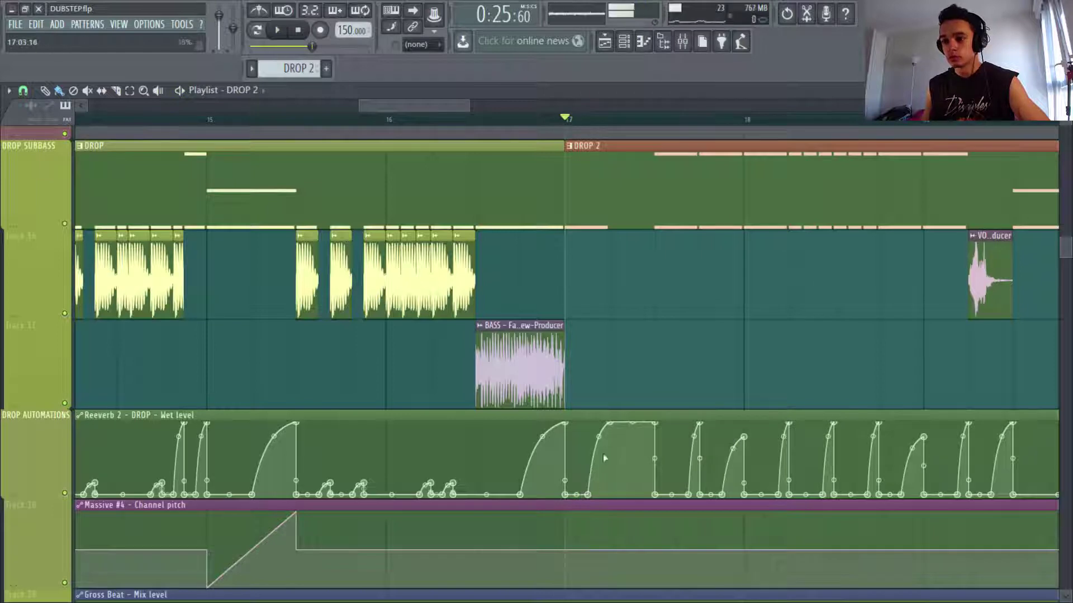
key("space")
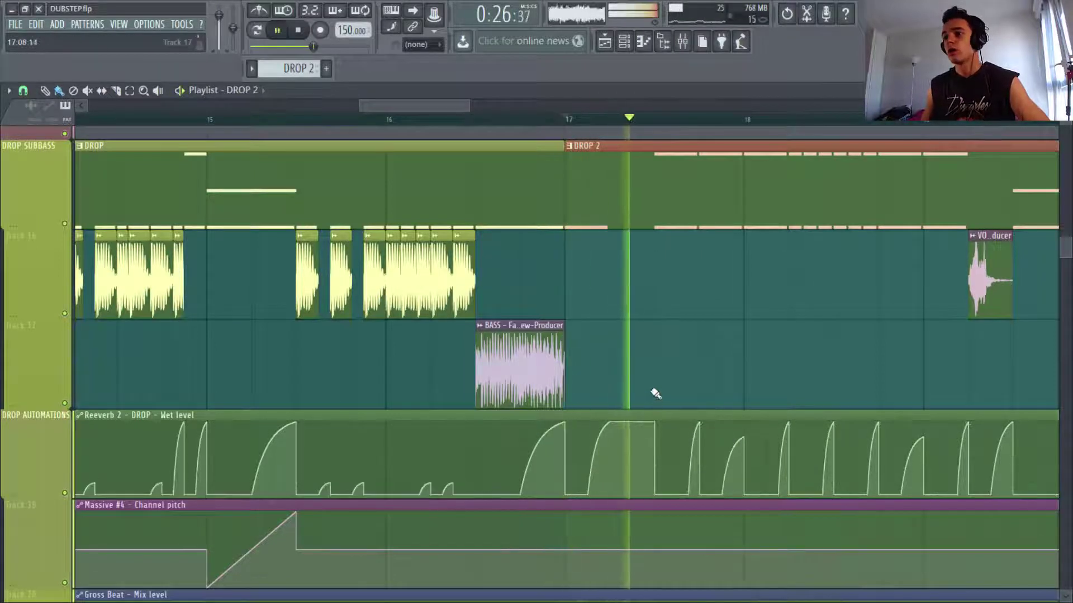
key("space")
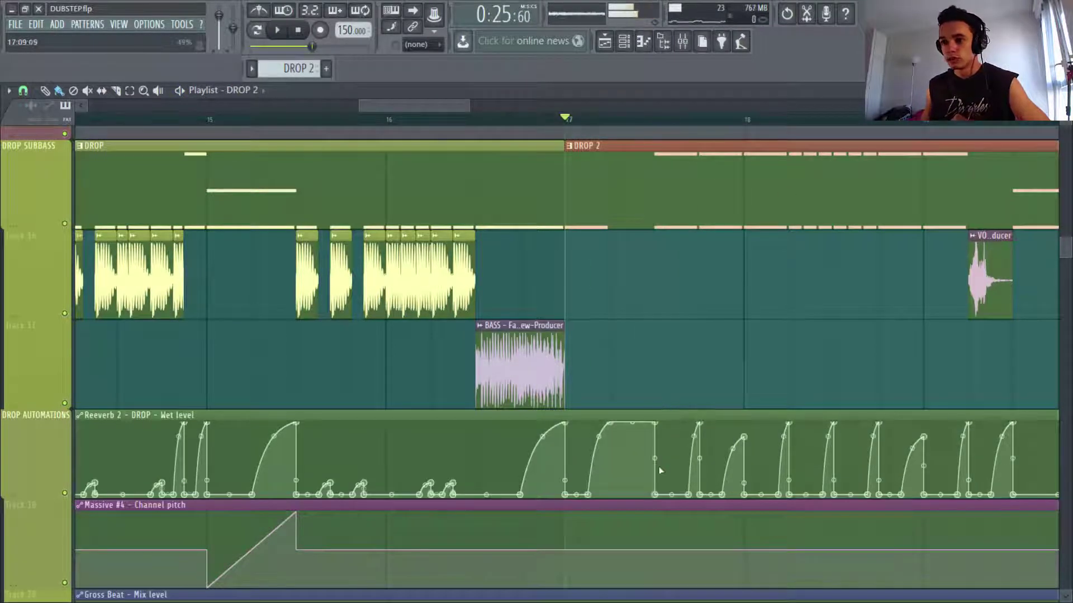
Step: Open the Massive #5 notes of DROP 2 in the piano roll and play them from the first F4 note
left_click(625, 40)
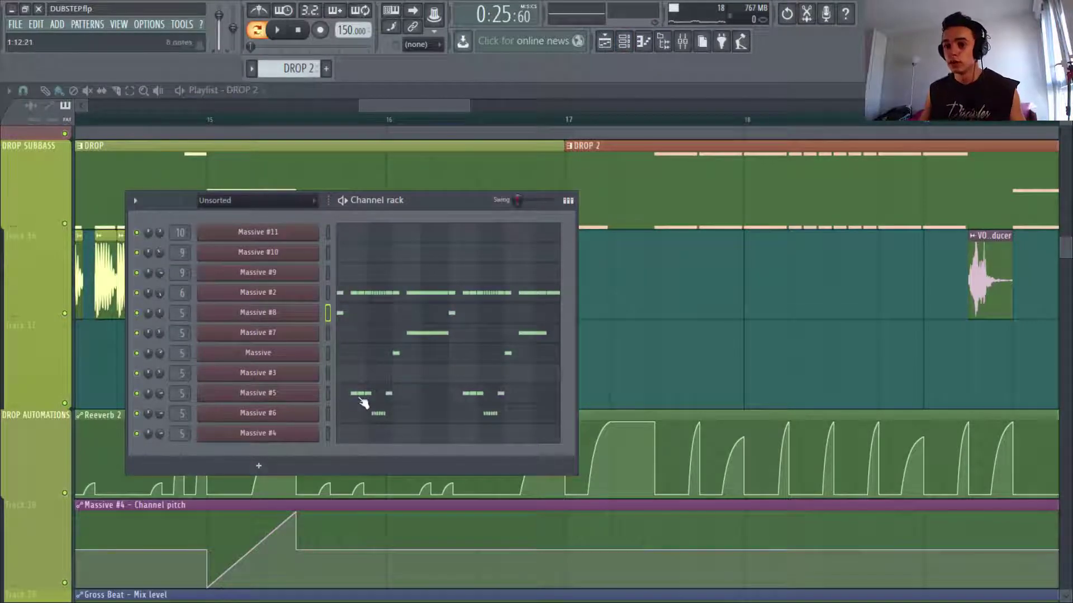
left_click(329, 393)
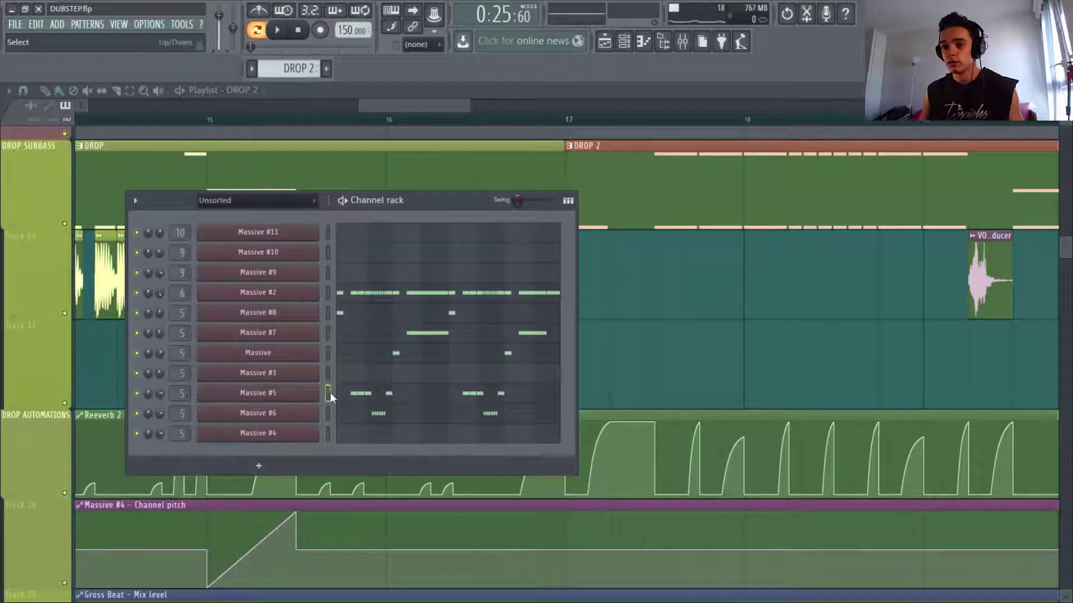
left_click(366, 396)
right_click(372, 345, "ctrl")
key("b")
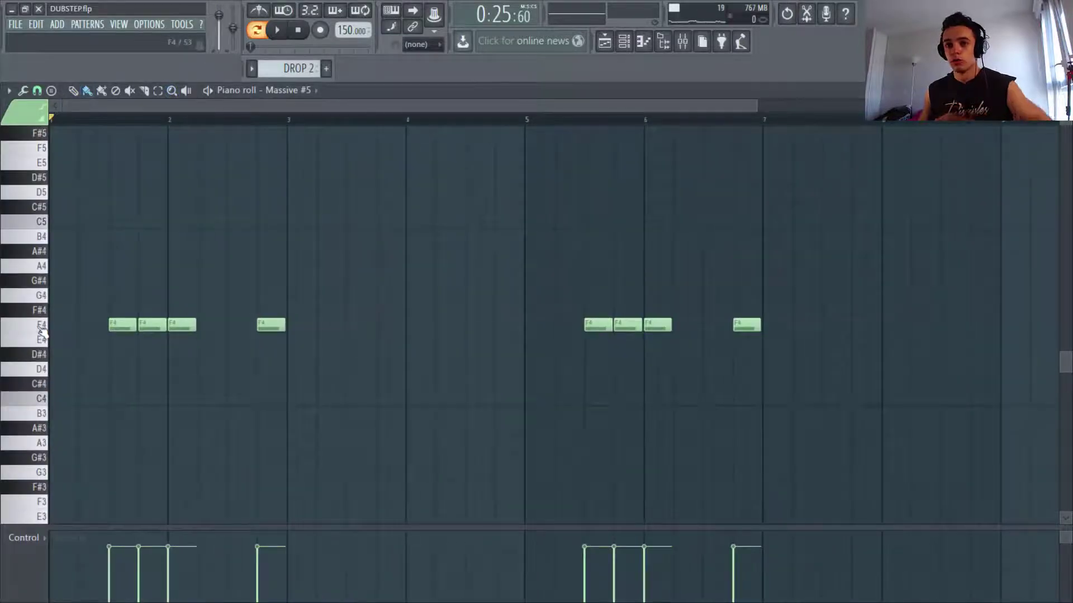
left_click(110, 119)
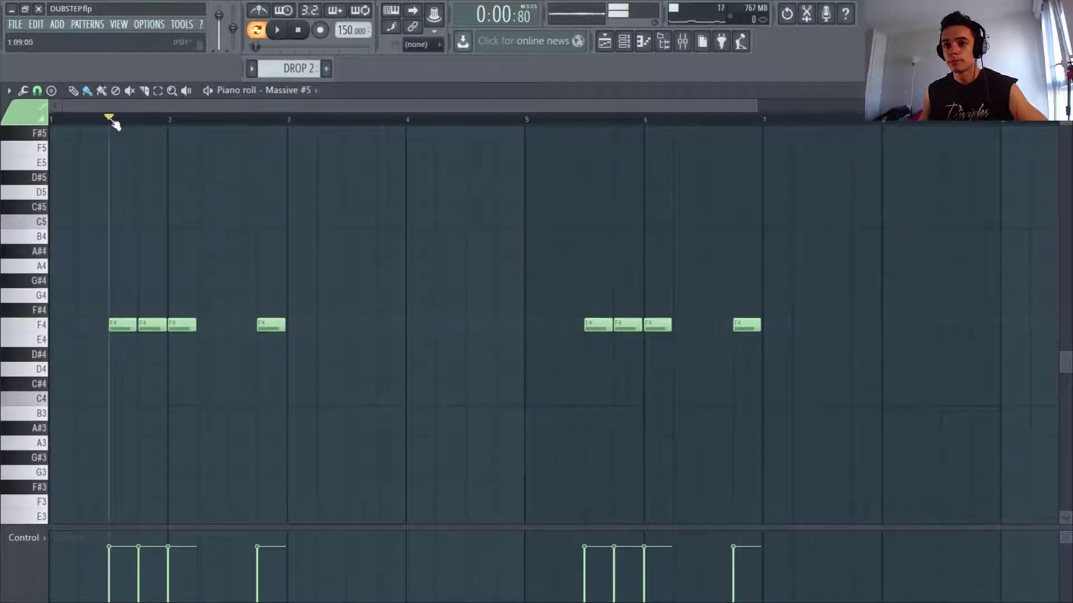
key("space")
key("space")
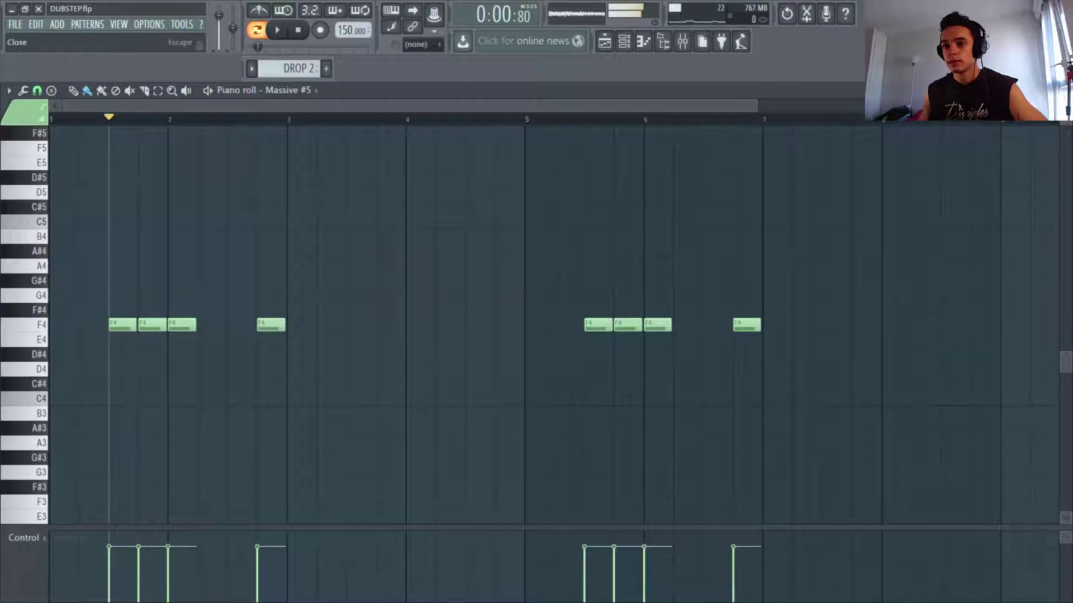
key("Escape")
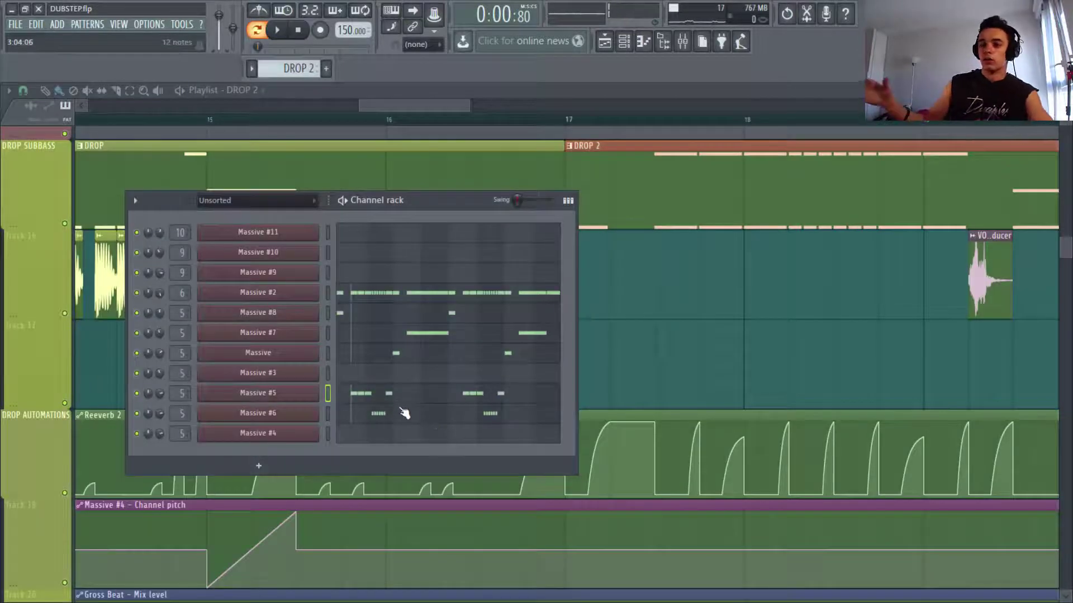
Step: Compare the Massive #5 and Massive #6 synth patches, checking the 5 PERF ratio in each
left_click(294, 398)
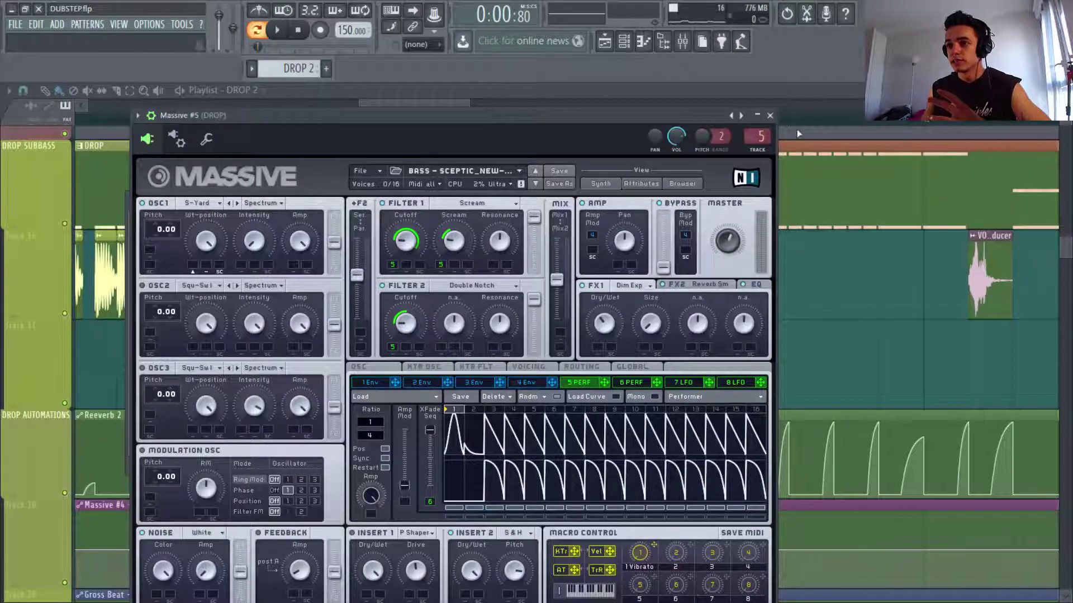
left_click(770, 117)
left_click(282, 425)
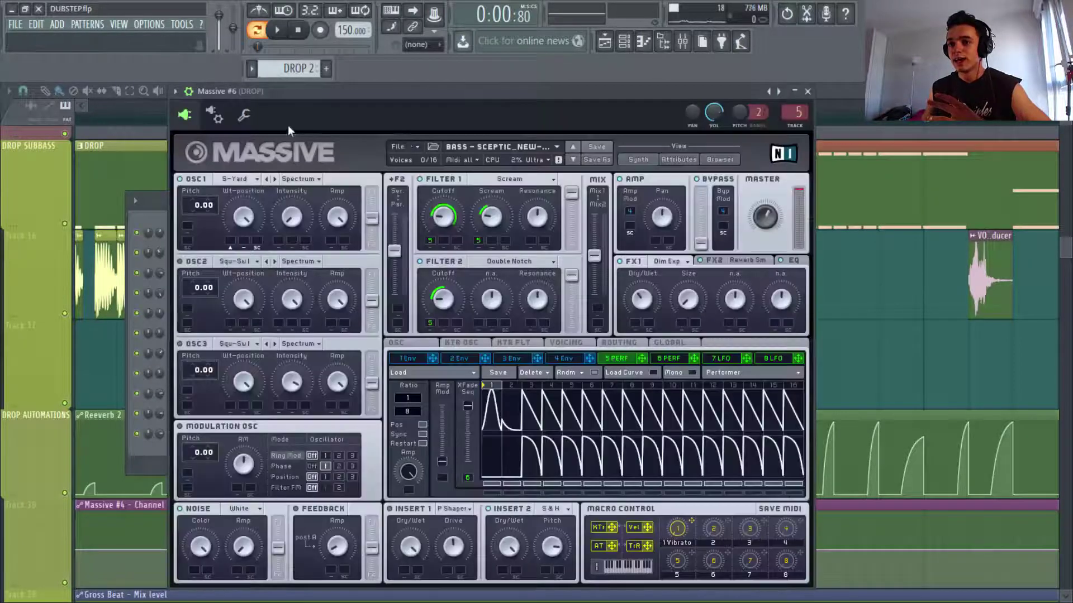
left_click(807, 91)
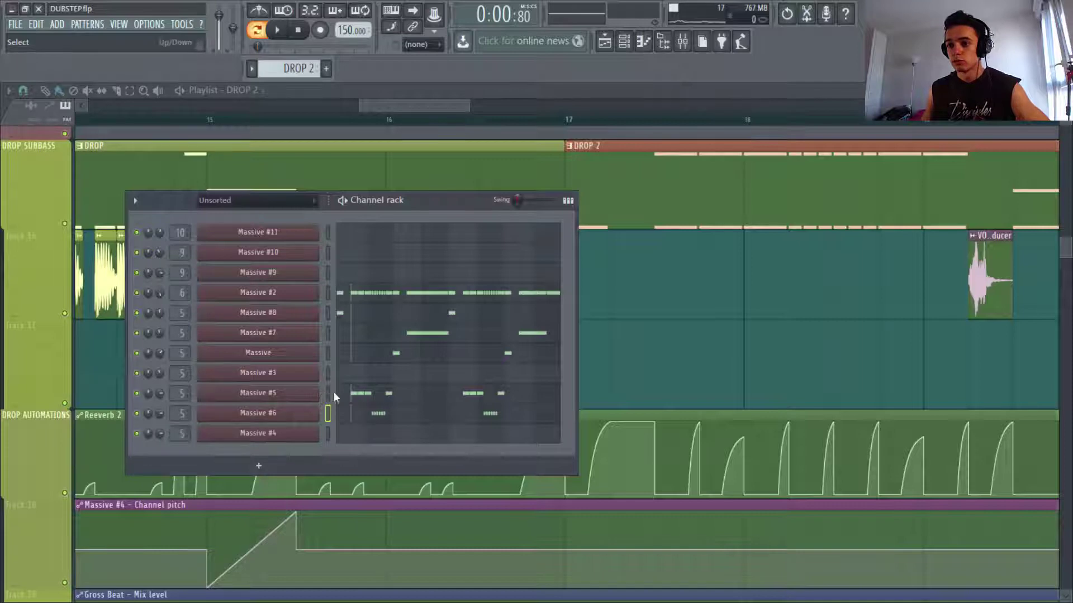
left_click(291, 394)
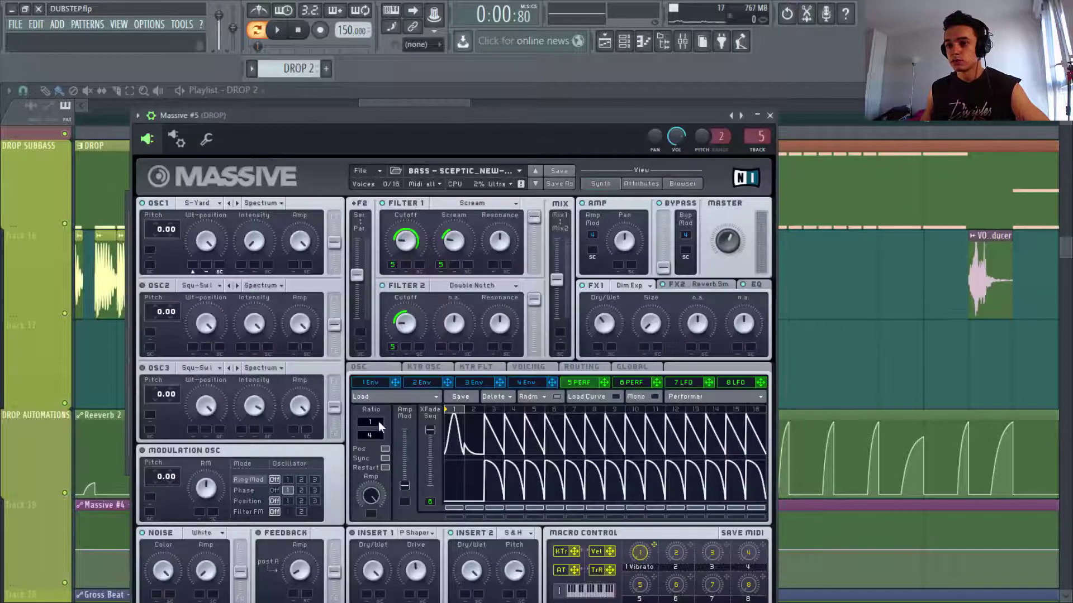
left_click(770, 116)
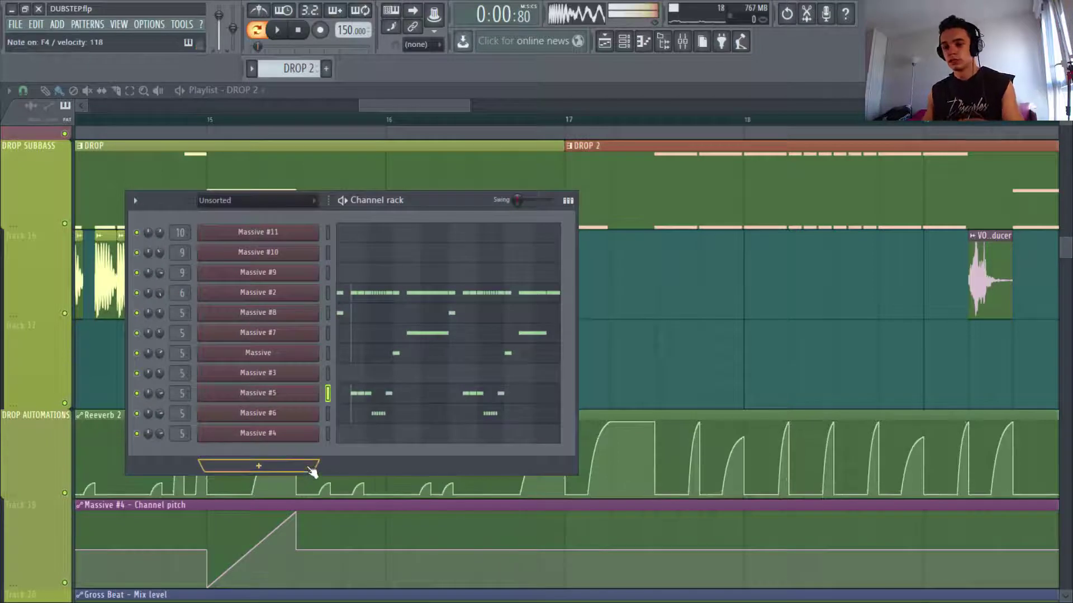
Step: Try a 5 PERF ratio of 1/1 in Massive #6 and audition the sound
left_click(294, 414)
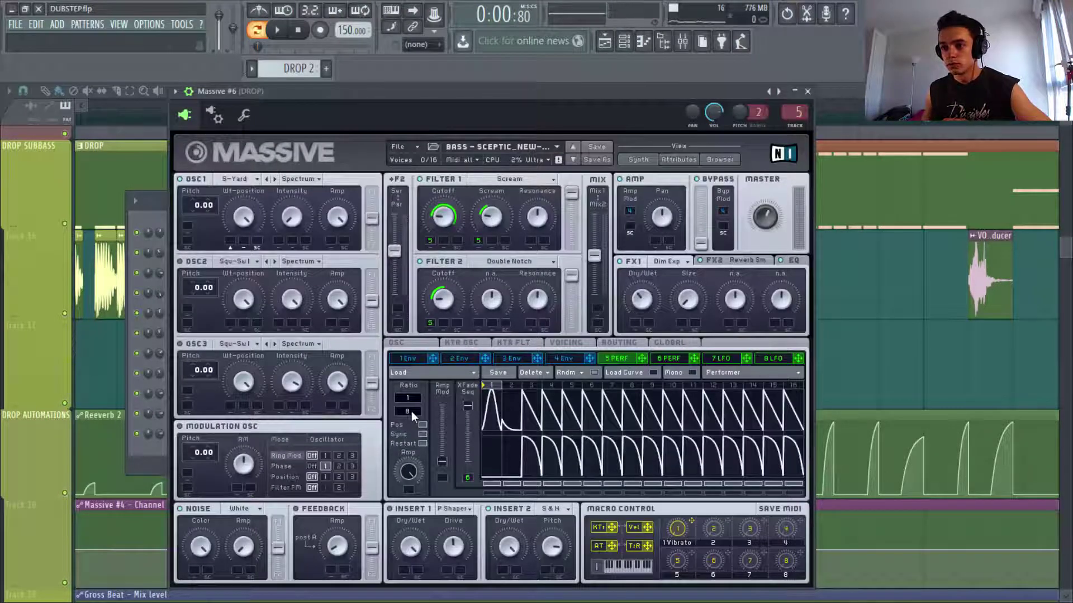
mouse_move(414, 414)
left_mouse_down()
mouse_move(435, 386)
mouse_move(424, 415)
left_mouse_up()
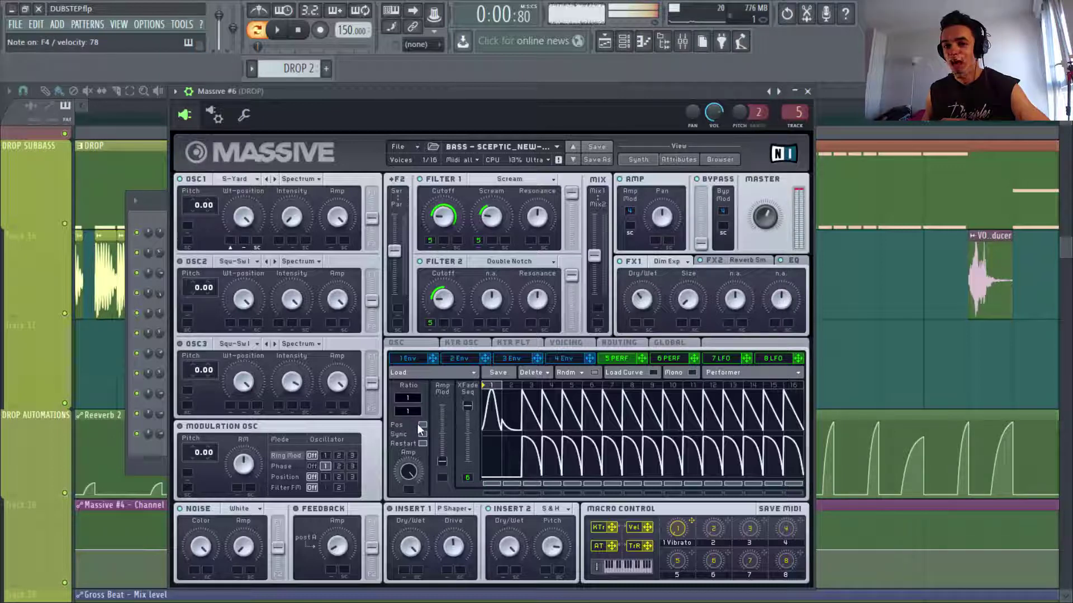
left_click(810, 92)
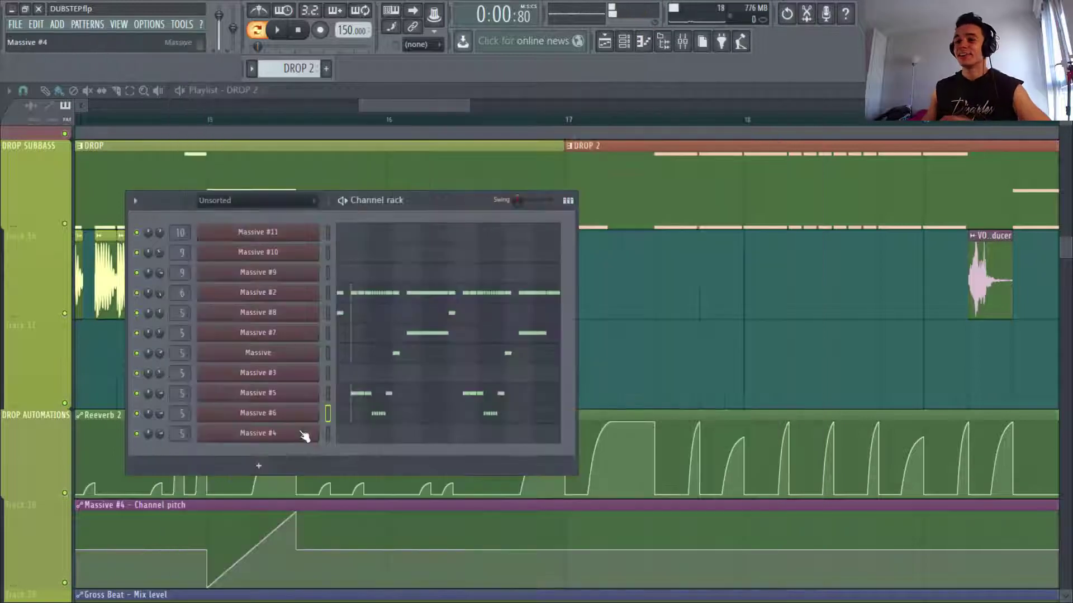
Step: Restore the 5 PERF ratio of Massive #6 to 1/8
left_click(233, 417)
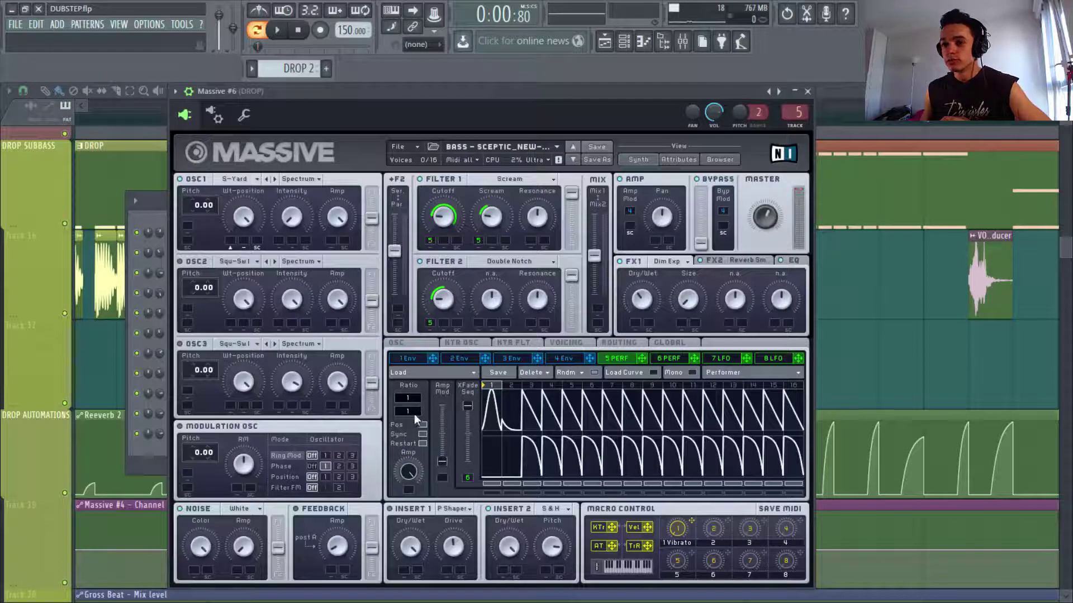
left_click_drag(420, 402, 420, 409)
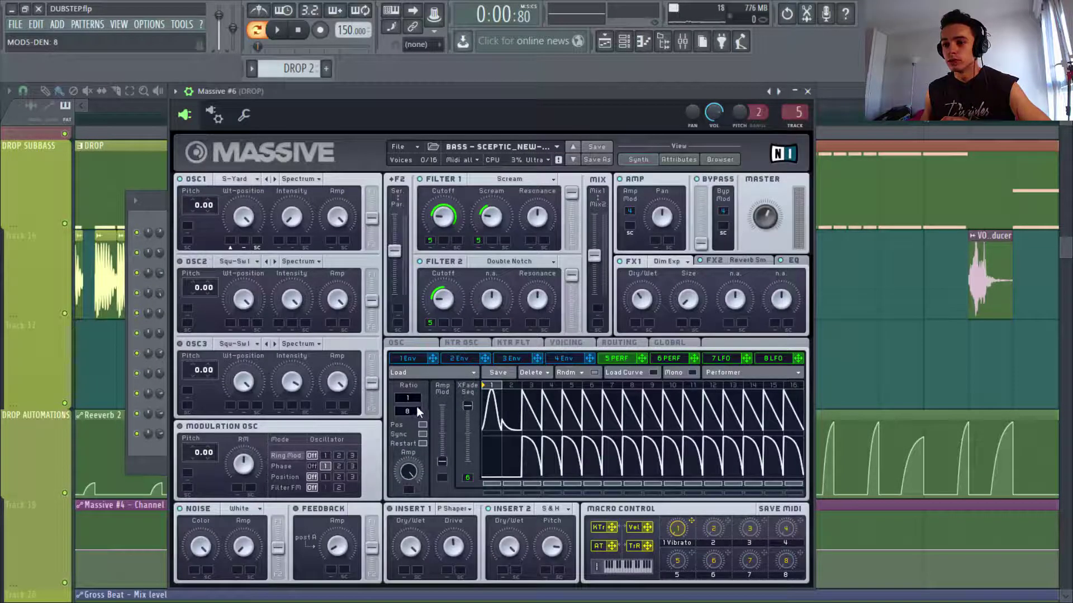
left_click(805, 93)
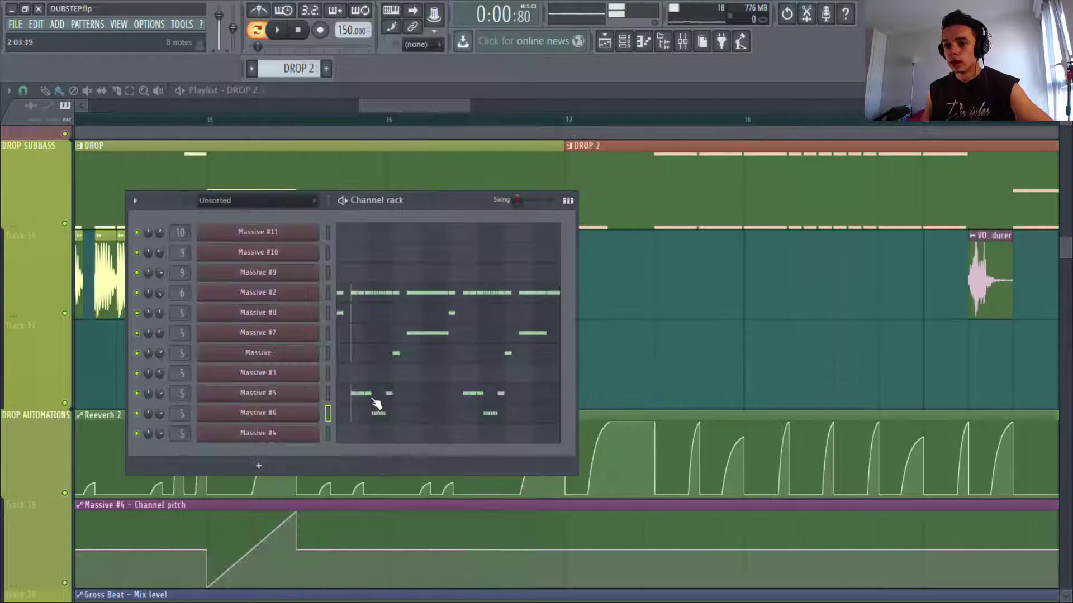
Step: Play the short repeated F4 notes of Massive #6 in the piano roll and return to the channel rack
left_click(383, 420)
scroll(402, 340, "down", 2)
key("space")
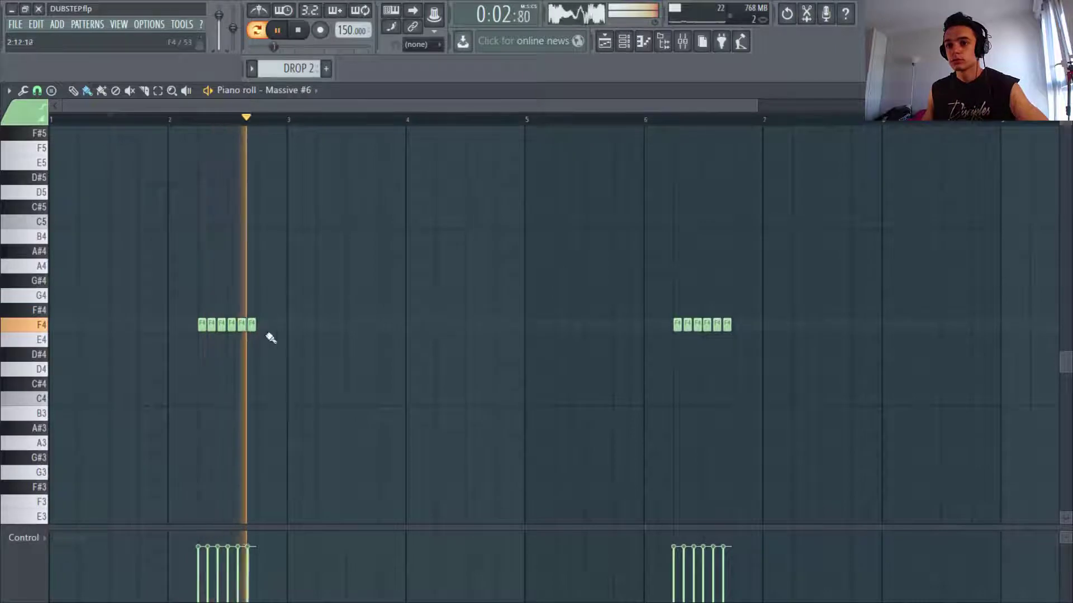
left_click(1064, 90)
key("space")
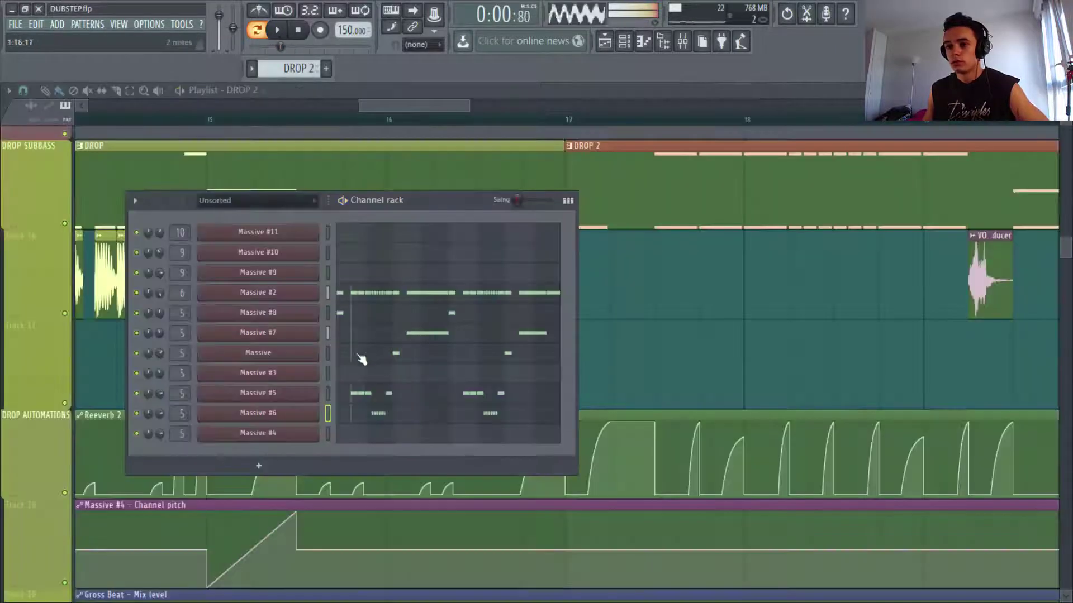
Step: Open the Massive channel's notes in the piano roll, audition the F4 note at bar 3, and return to the channel rack
left_click(398, 361)
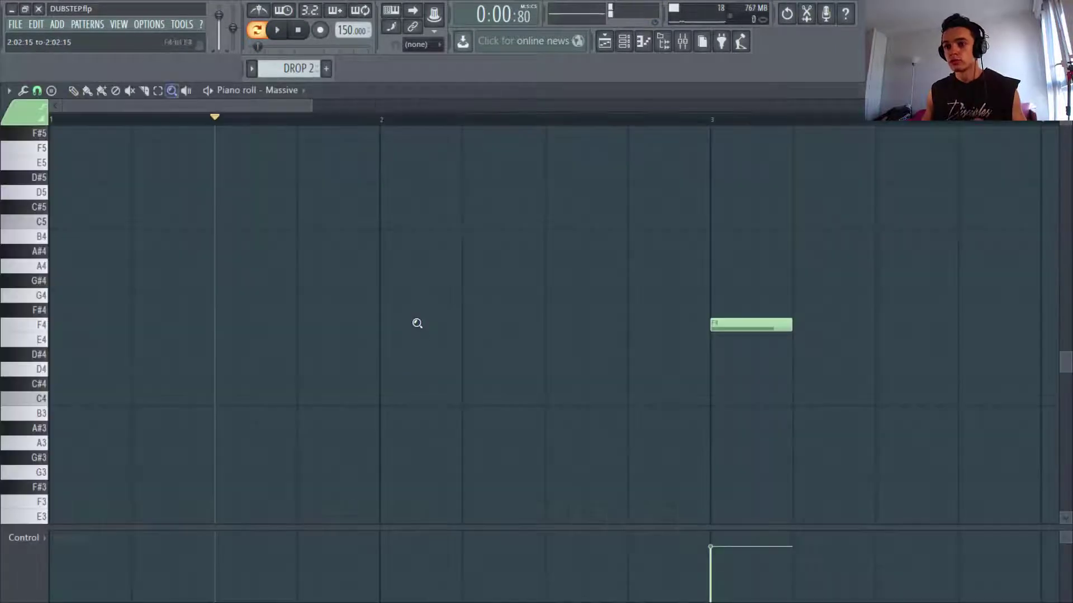
left_click(45, 329)
left_click(45, 329)
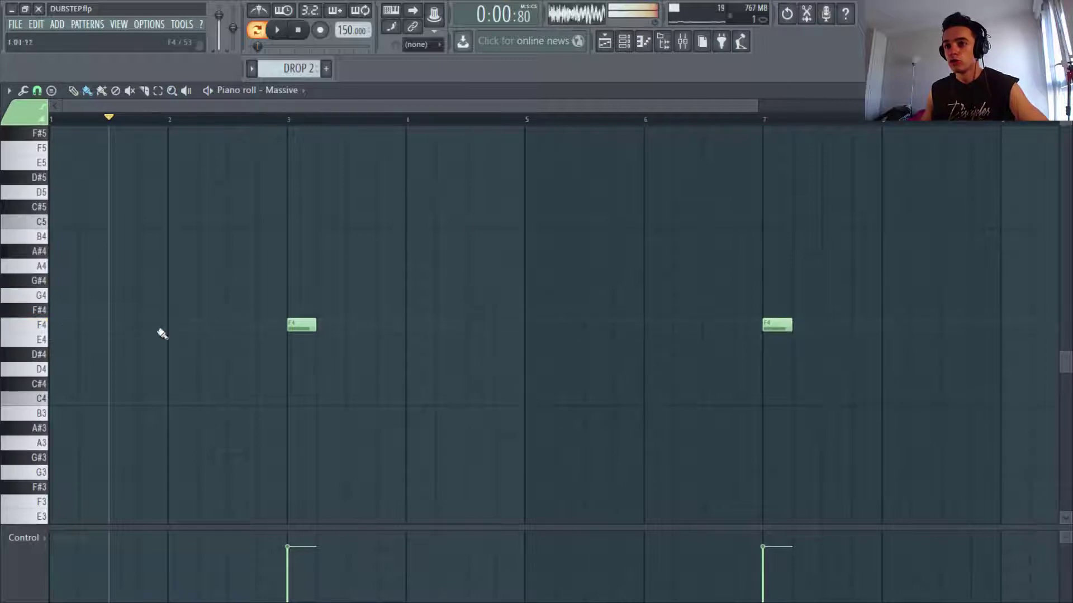
left_click(288, 120)
key("space")
key("space")
left_click(1063, 90)
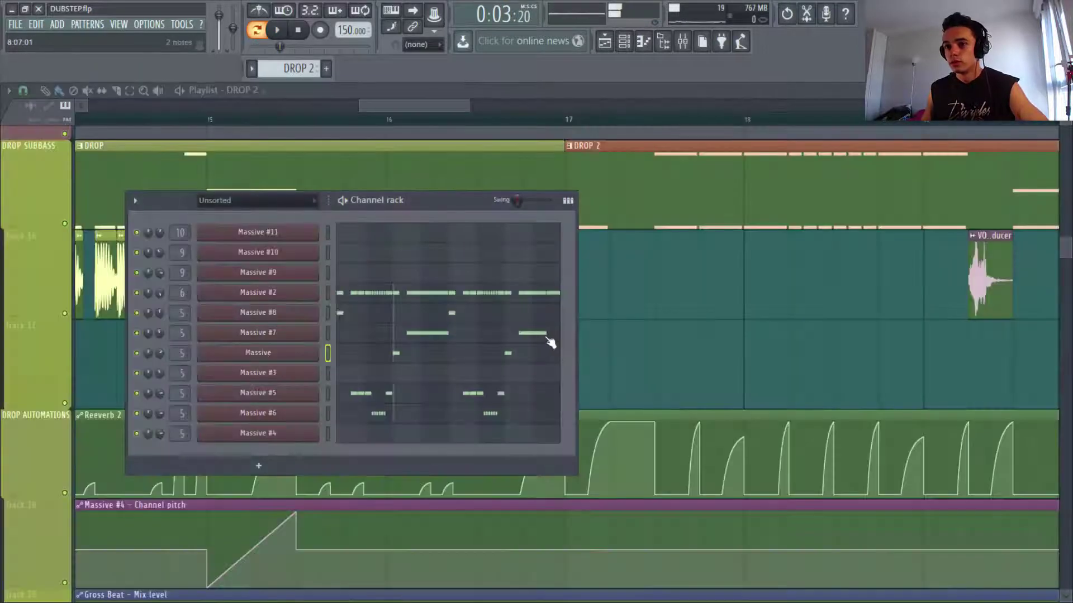
Step: Examine the long F3 notes of Massive #7 in the piano roll, placing the playhead at the start of the first note
left_click(441, 336)
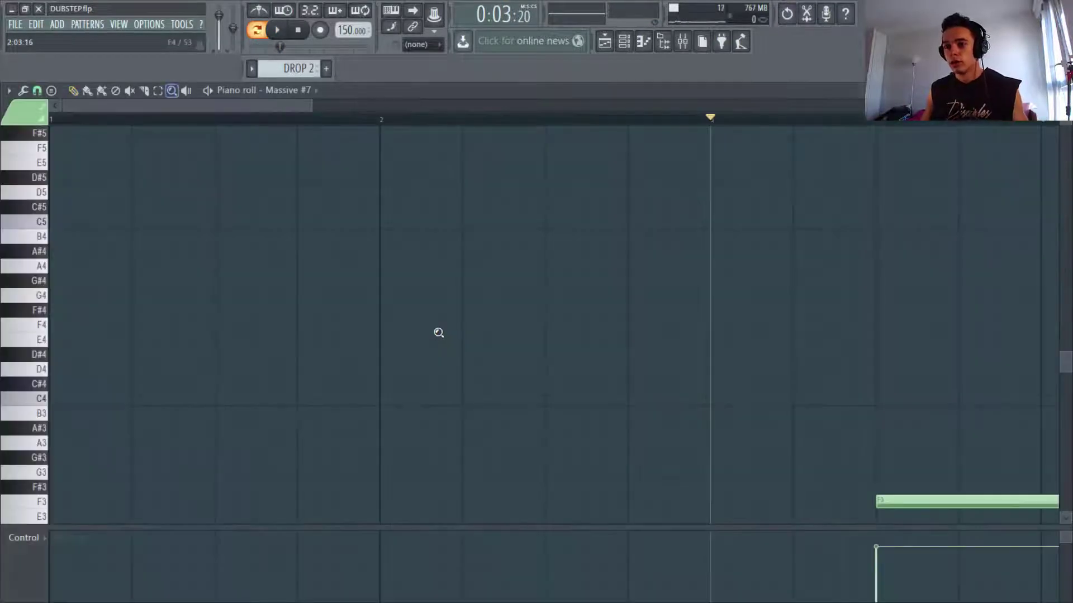
right_click(439, 333, "ctrl")
key("b")
left_click(348, 119)
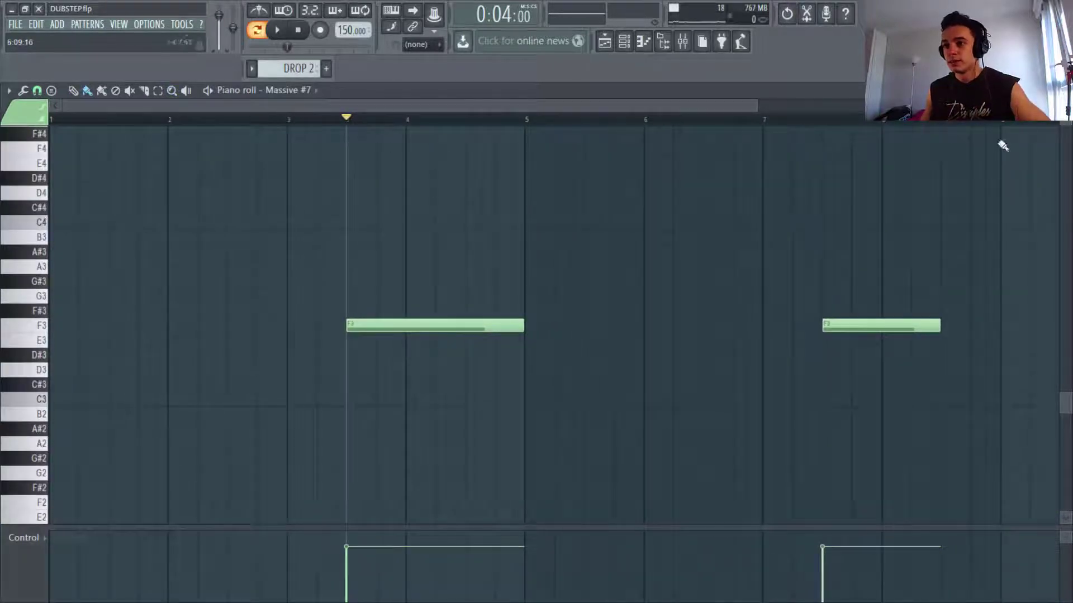
key("Escape")
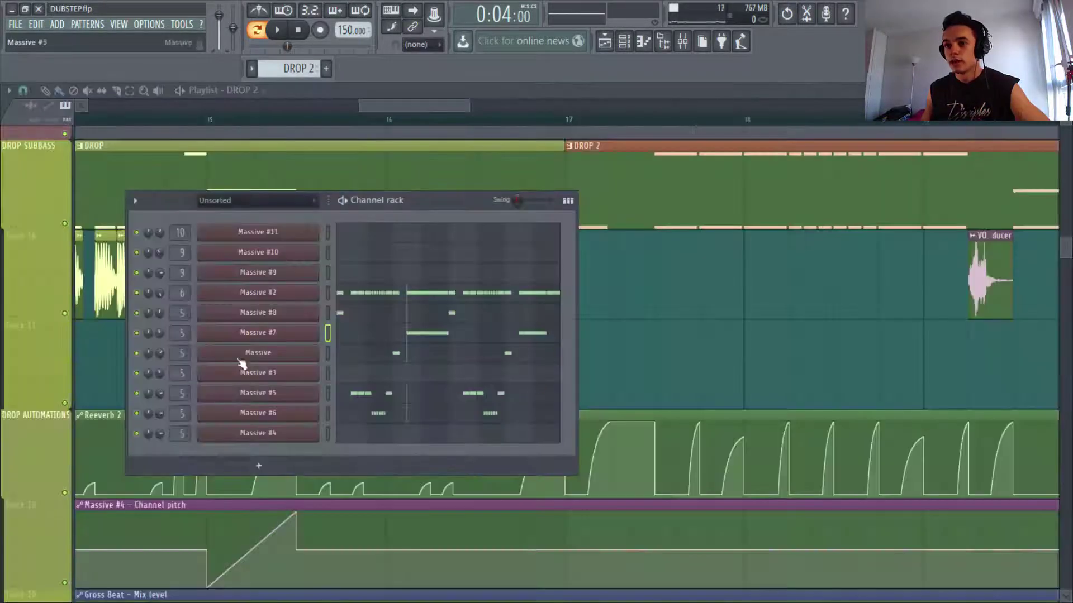
Step: Check the 5 LFO ratio in the Massive #7 patch and audition the pattern in the channel rack
left_click(277, 336)
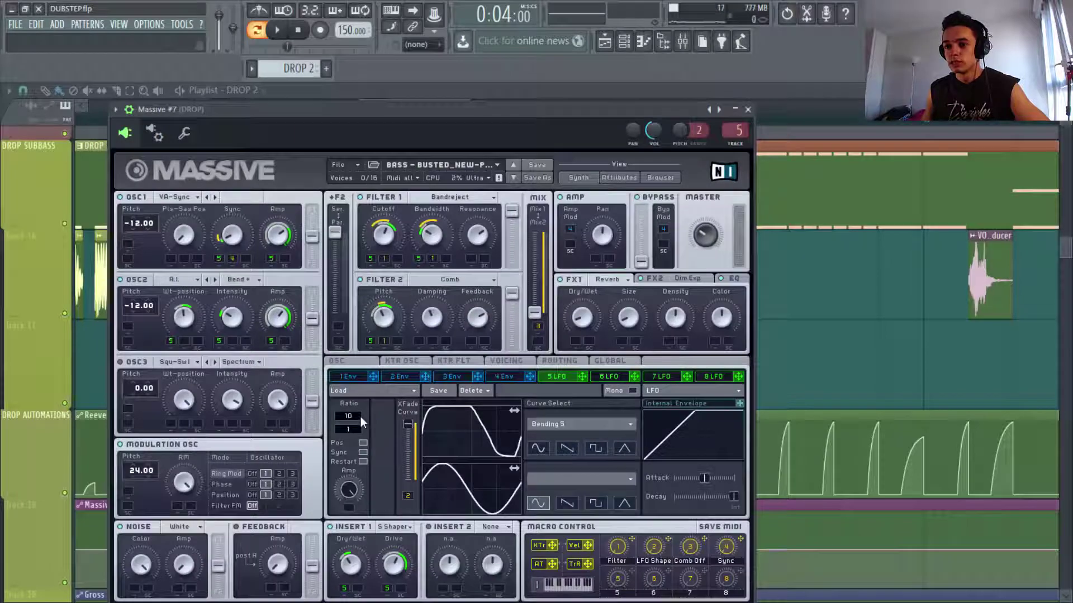
left_click(749, 110)
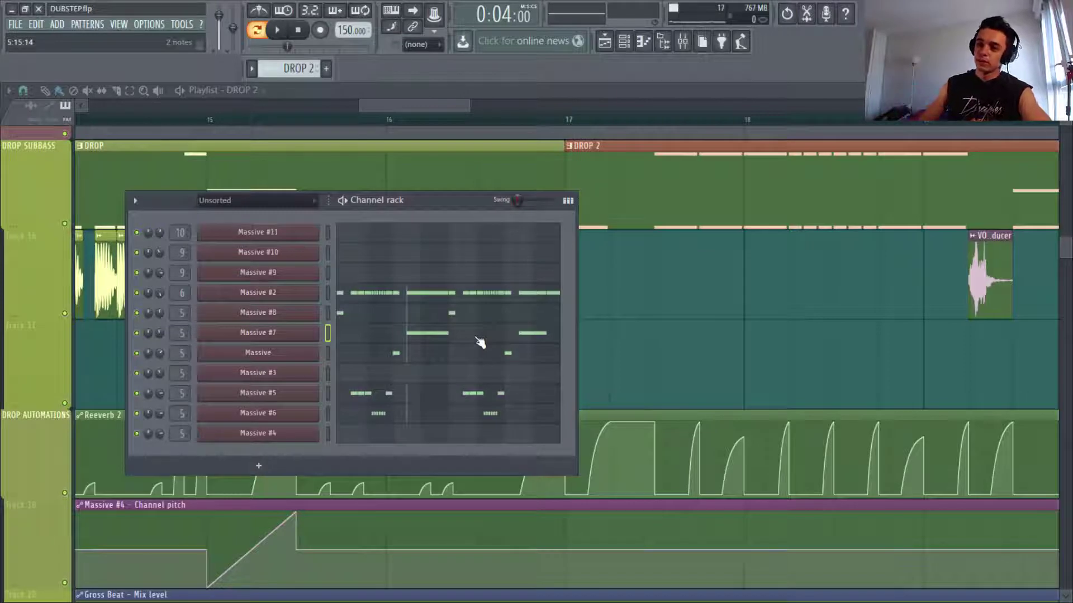
key("space")
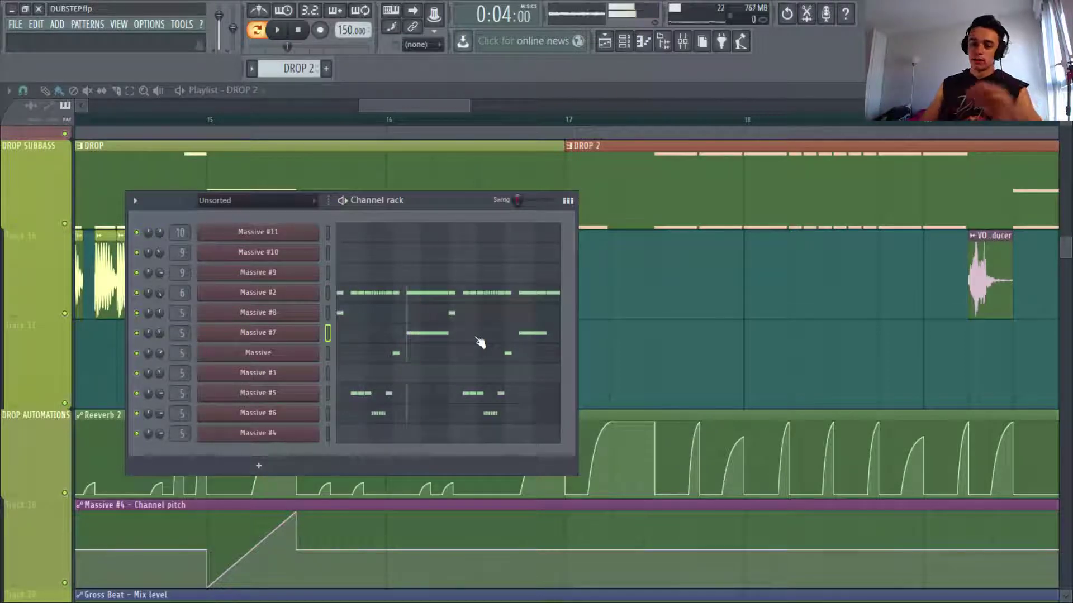
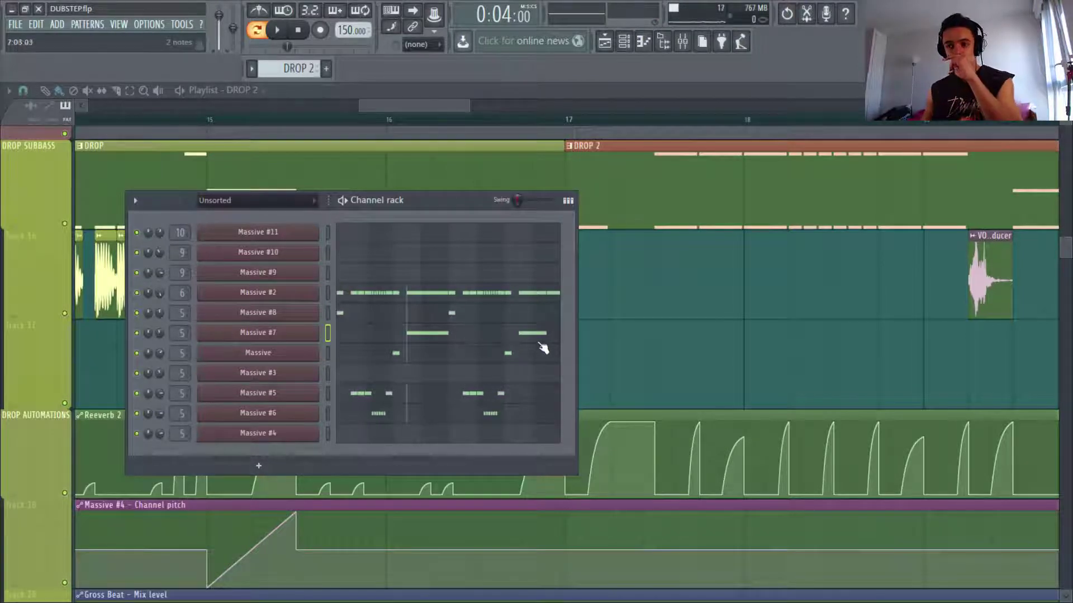
Step: Play the playlist from bar 19 through the first vocal clip of DROP 2 and inspect its Woo Cliche sample settings
left_click_drag(469, 104, 575, 108)
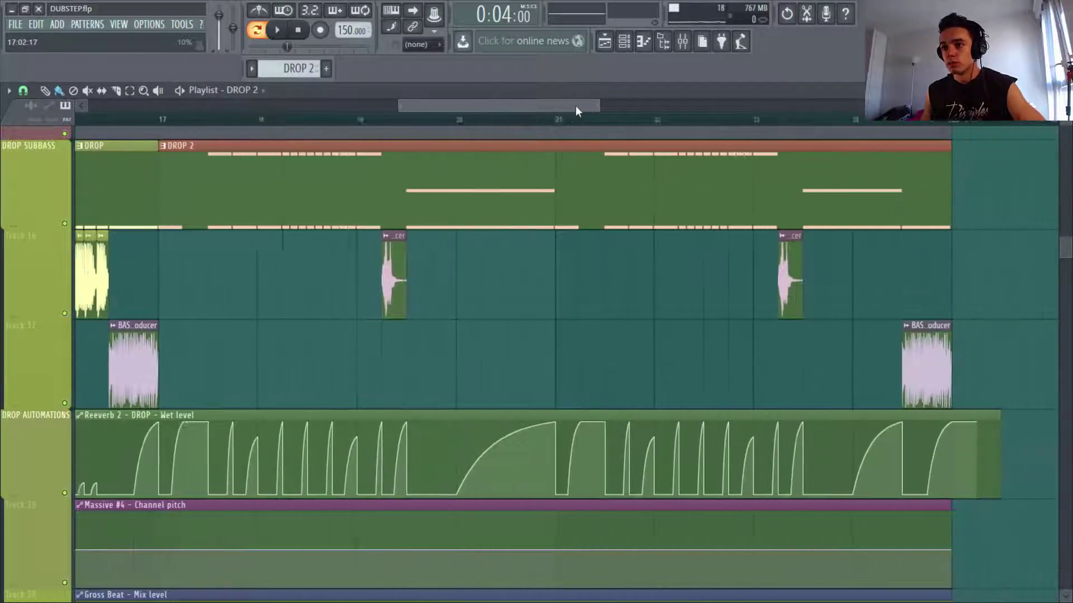
left_click(348, 119)
key("space")
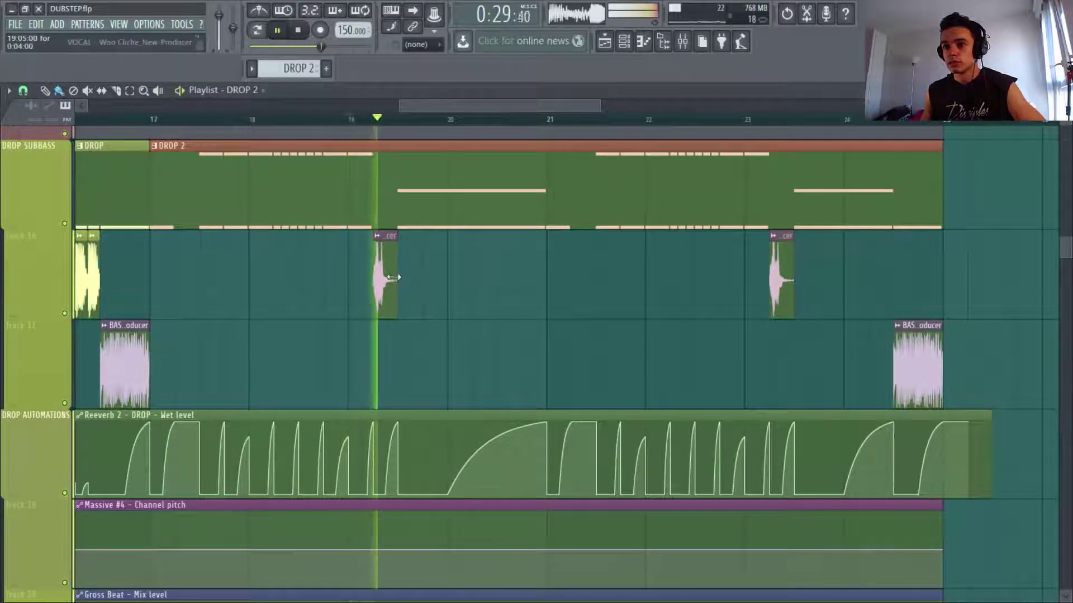
key("space")
double_click(390, 278)
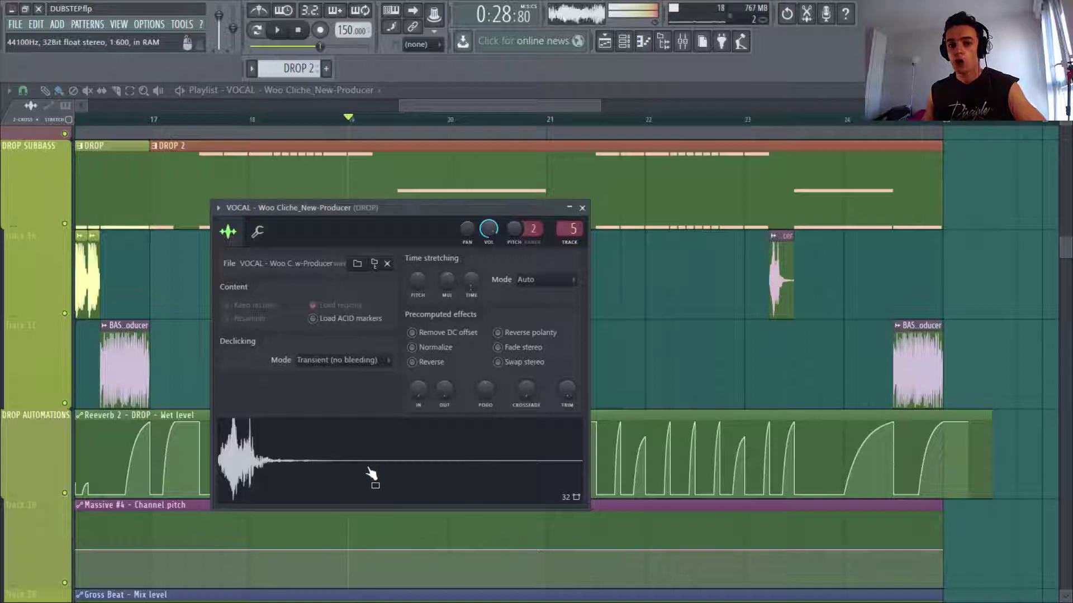
left_click(582, 207)
Step: Play the second vocal clip in bar 23 and inspect the sample settings of the Fat Growl bass clip ending the section
left_click(773, 119)
key("space")
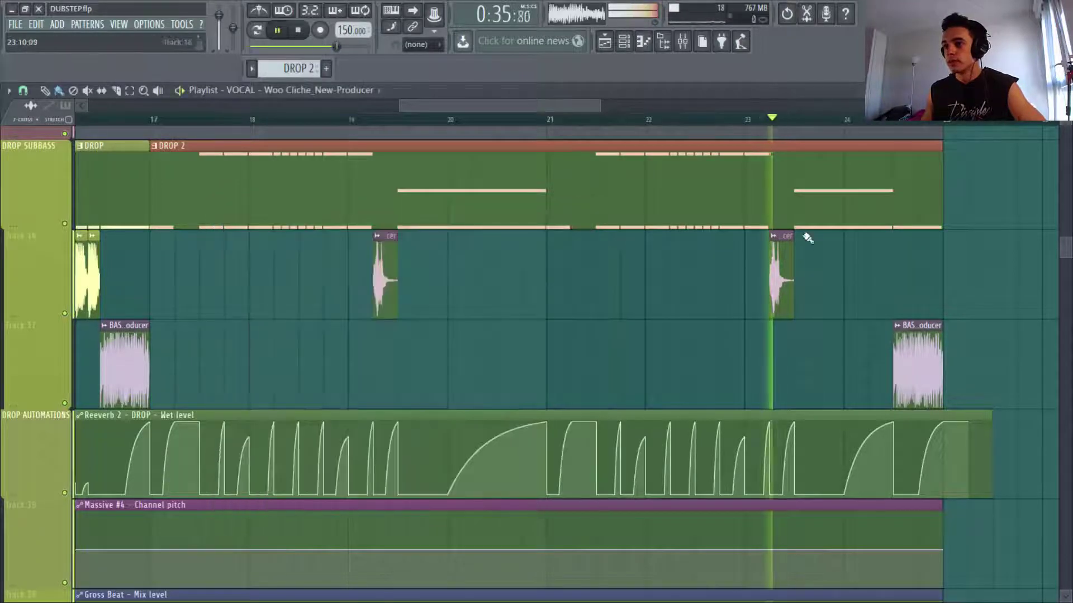
double_click(916, 363)
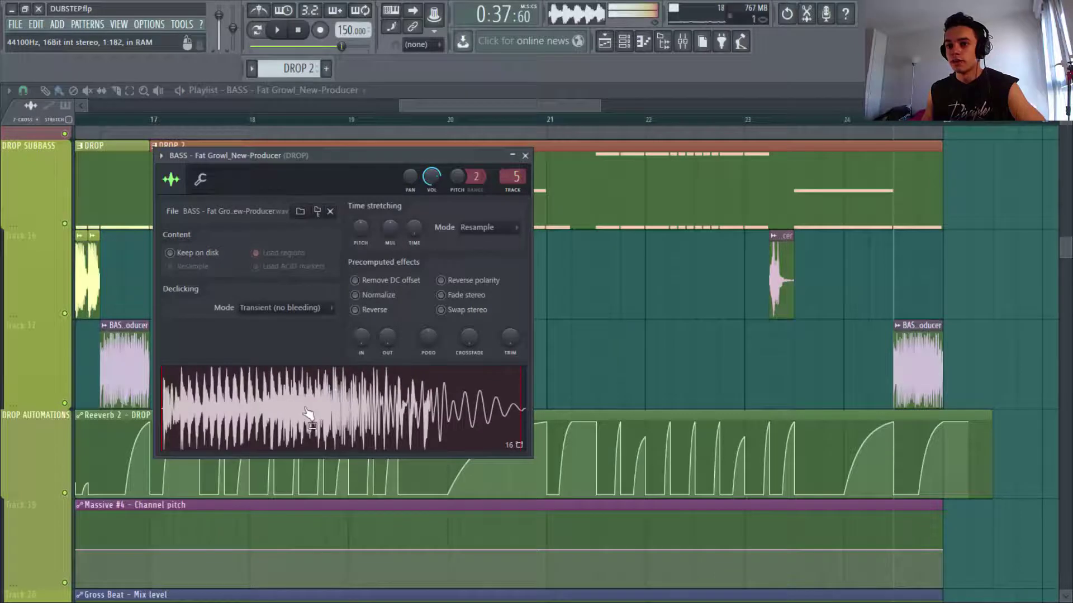
key("Escape")
left_click(860, 121)
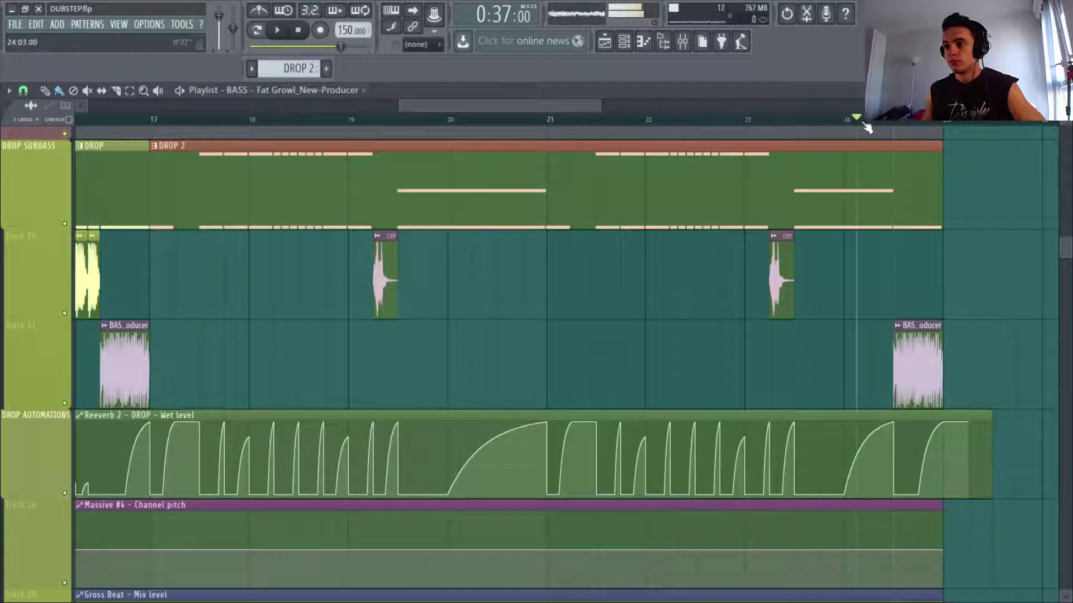
Step: Play DROP 2 from bar 17 to hear the Reeverb 2 wet level automation against the bass pattern
scroll(614, 280, "up", 1)
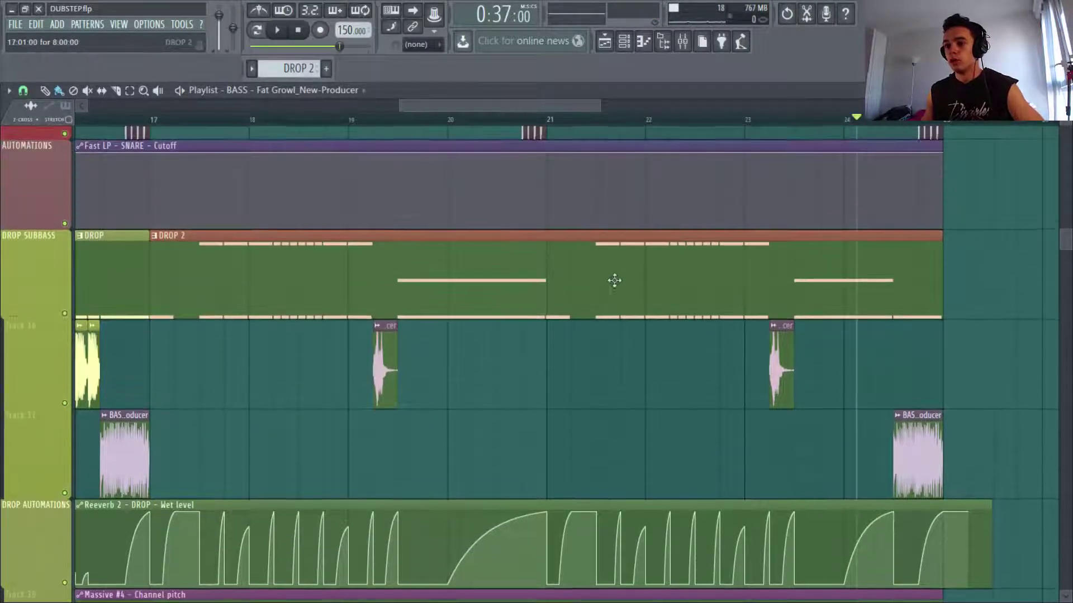
scroll(620, 285, "down", 2)
scroll(642, 273, "up", 1)
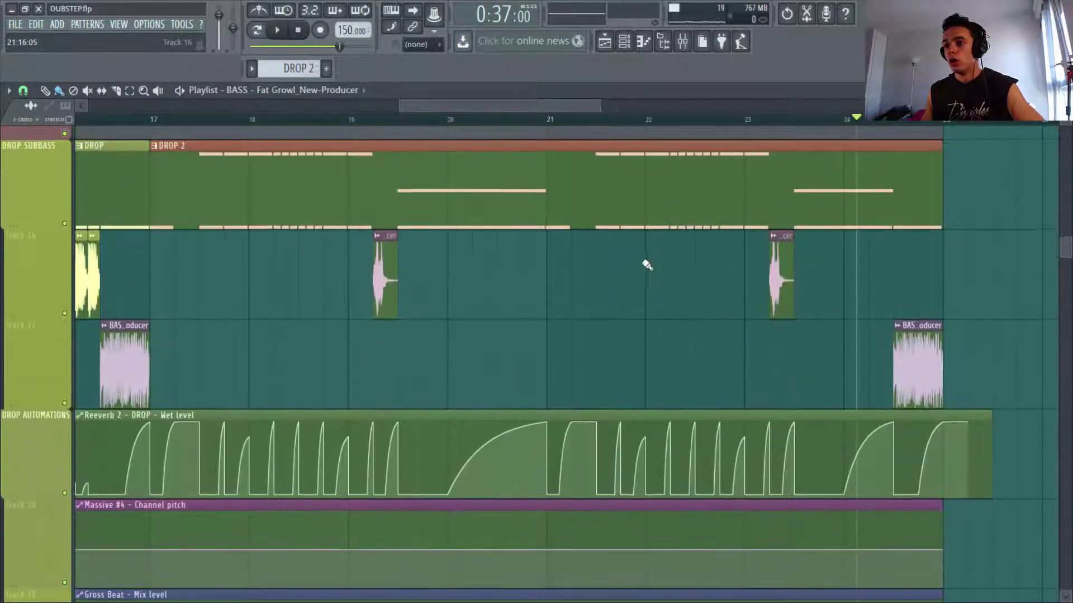
mouse_move(599, 111)
left_mouse_down()
mouse_move(660, 108)
mouse_move(606, 107)
left_mouse_up()
left_click(594, 119)
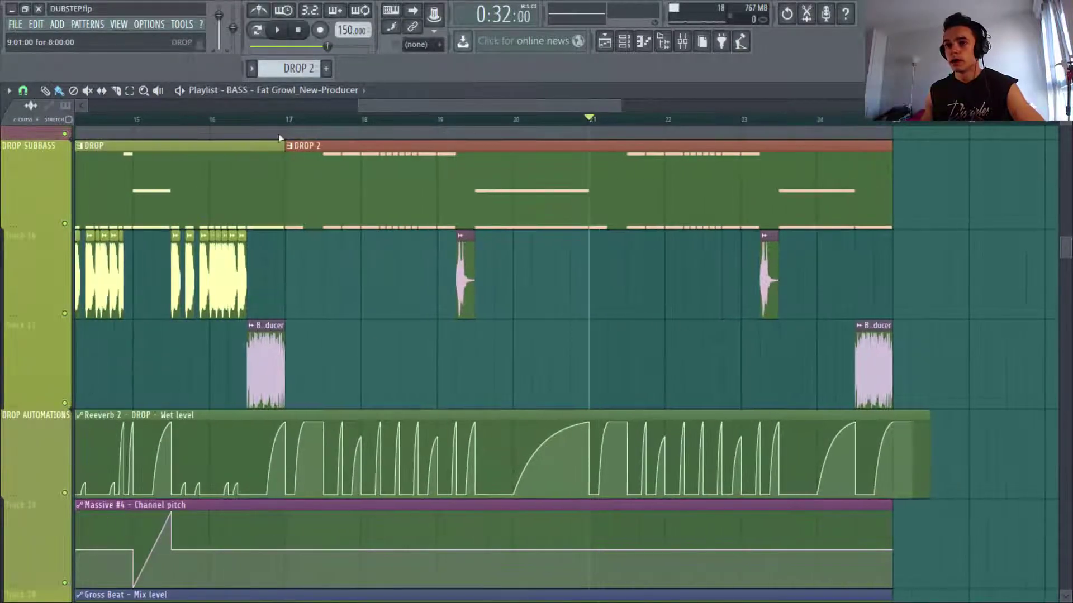
left_click(286, 119)
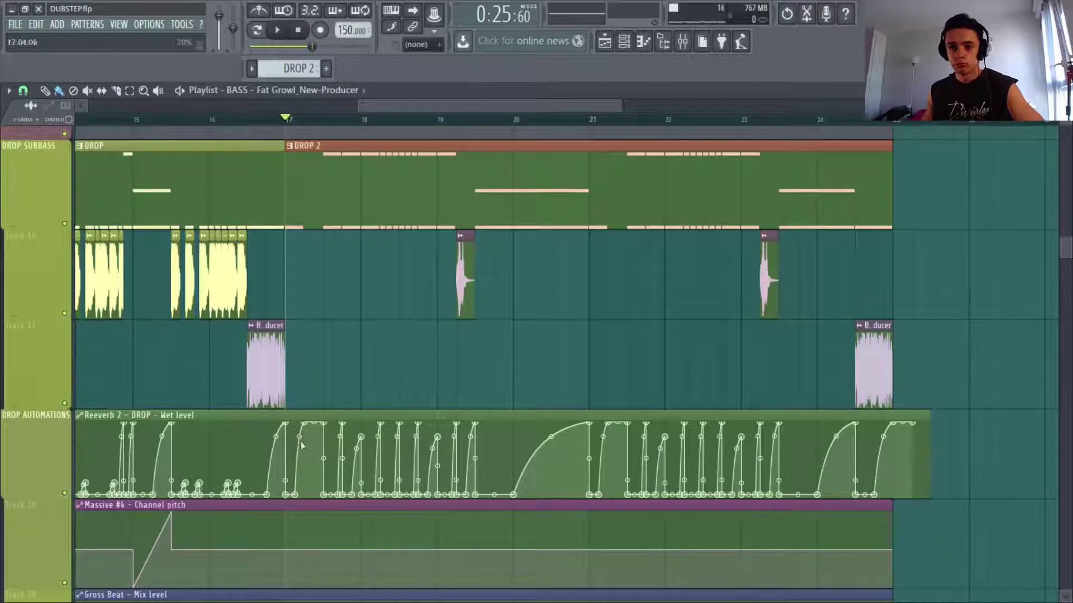
key("space")
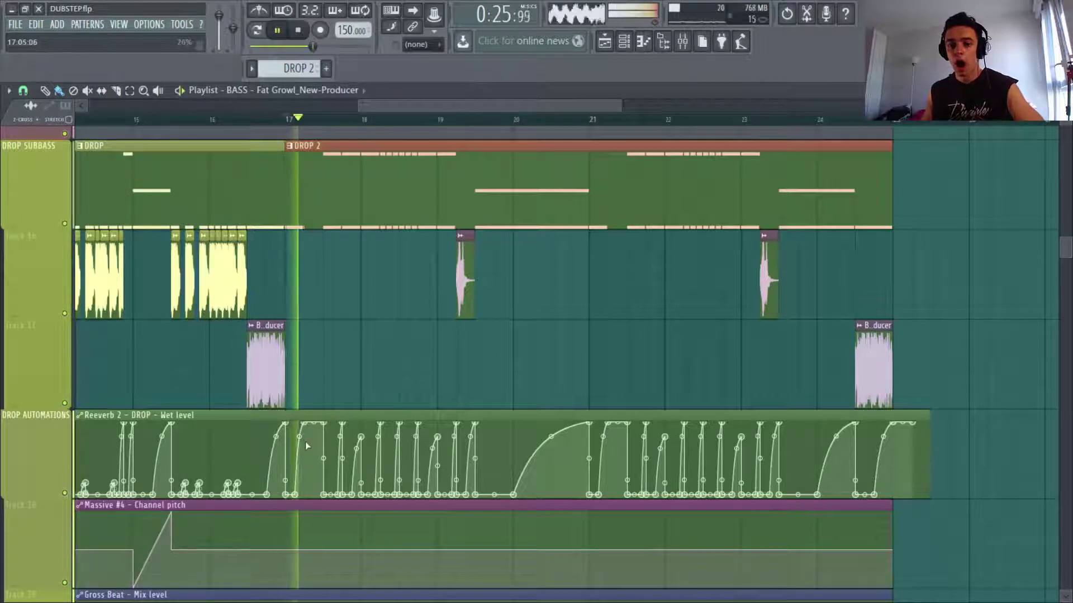
key("space")
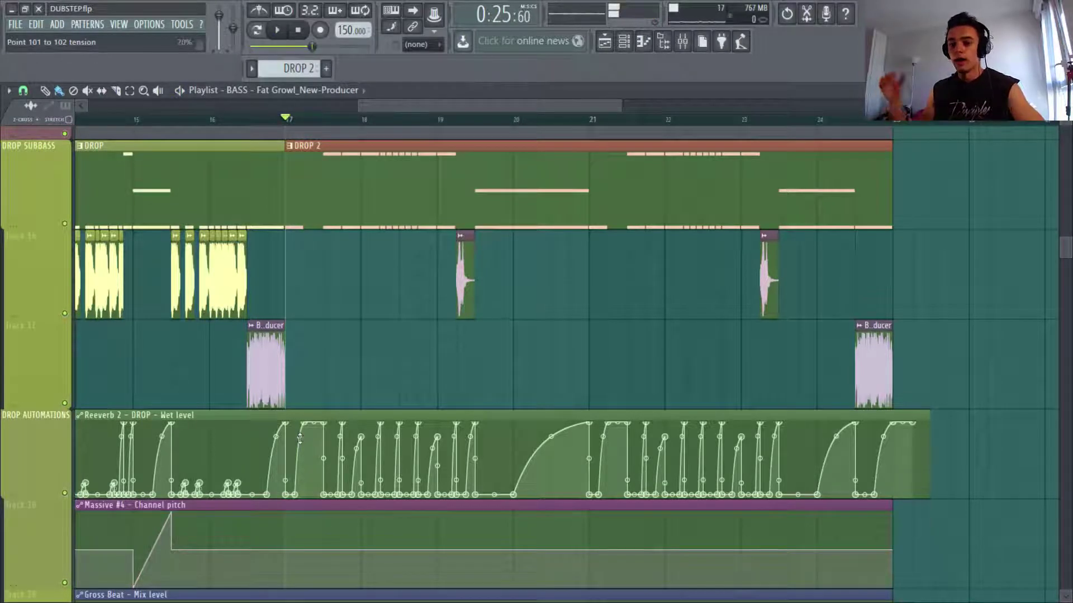
key("space")
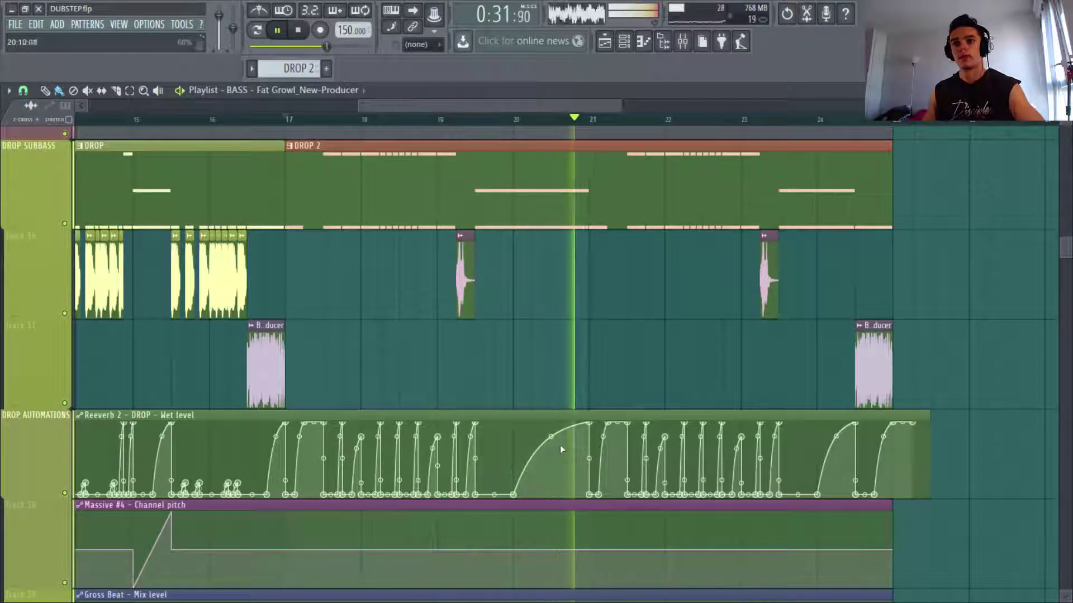
key("space")
Step: Examine the channel pitch, Gross Beat mix level and filter cutoff automation tracks below the reverb automation
scroll(560, 256, "down", 2)
scroll(559, 256, "up", 2)
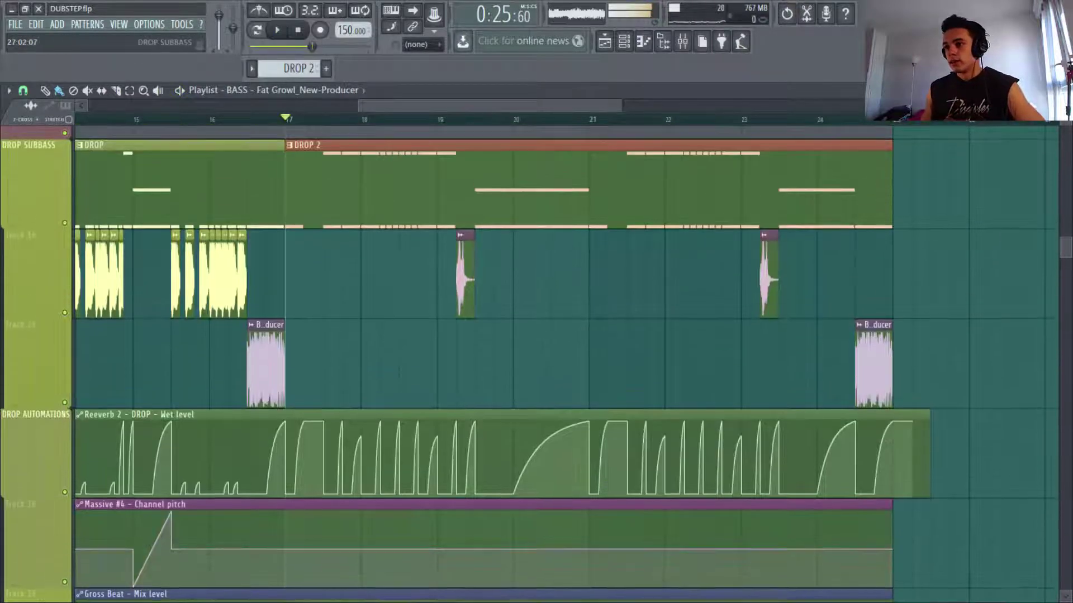
scroll(559, 256, "down", 3)
scroll(592, 363, "down", 2)
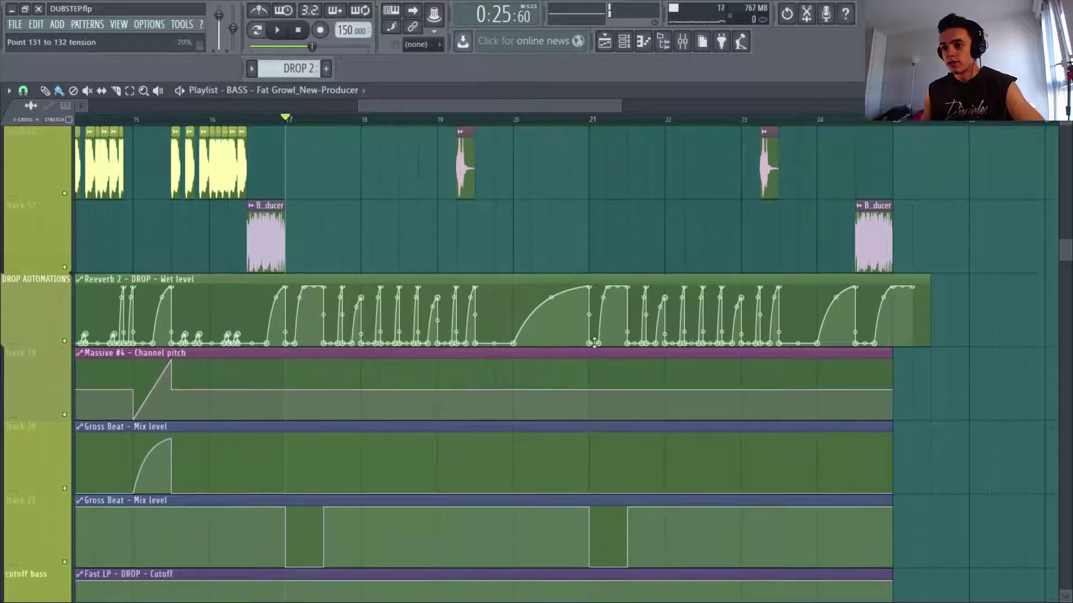
scroll(592, 363, "up", 2)
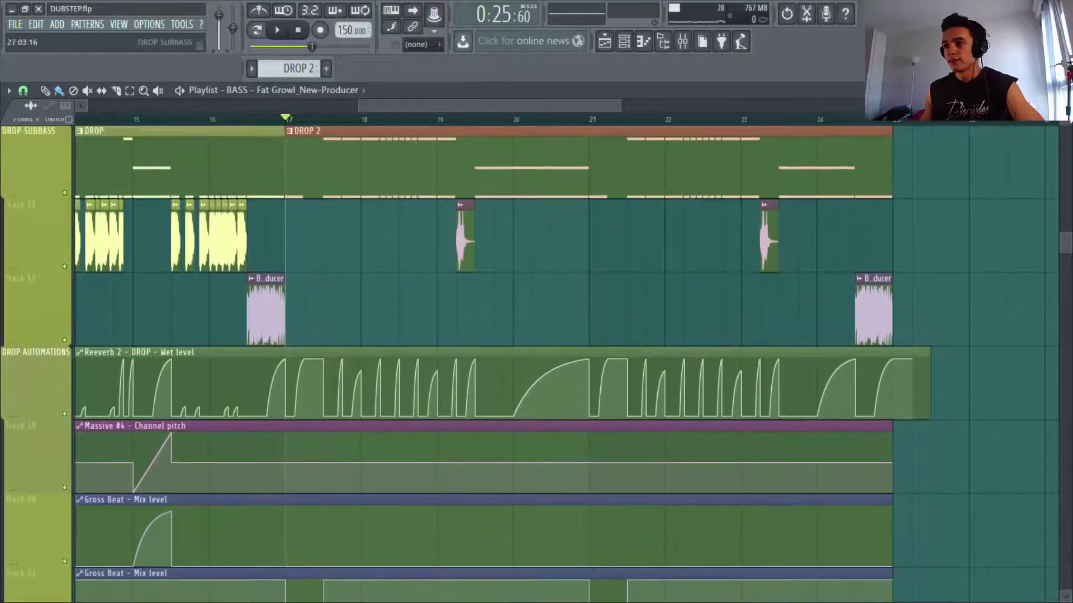
left_click_drag(1064, 111, 1064, 121)
scroll(423, 400, "down", 1)
scroll(423, 400, "up", 3)
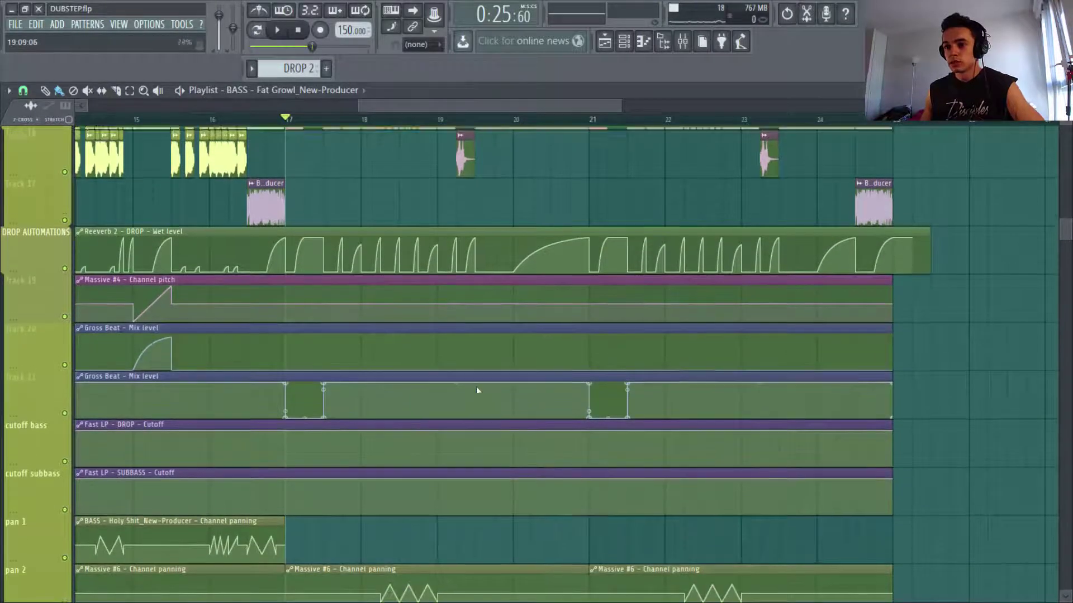
Step: Check the effect chain of the DROP track in the mixer, including both Gross Beat slots
left_click(682, 42)
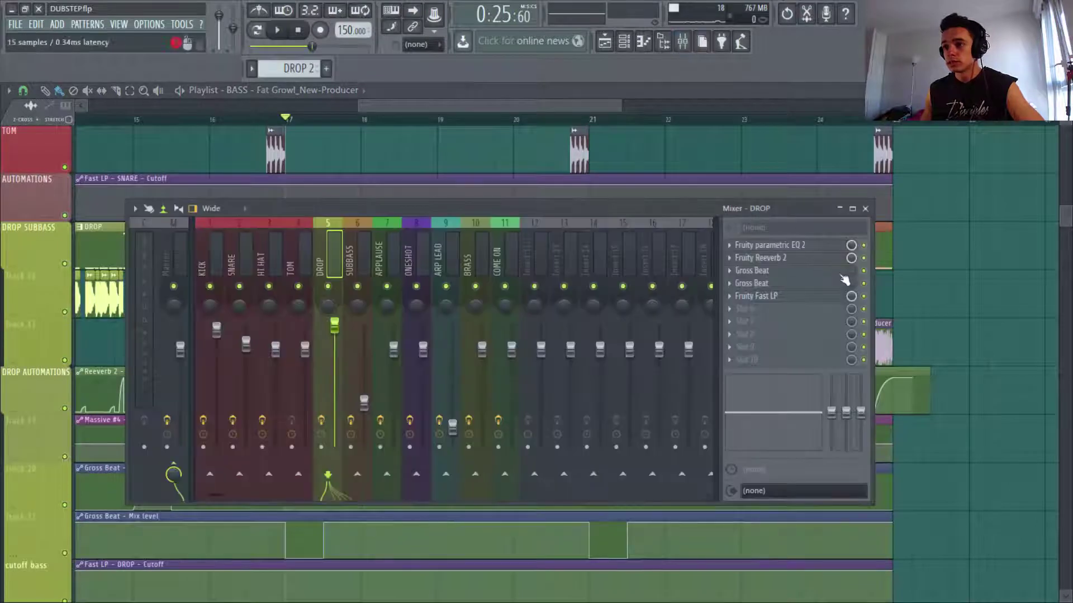
left_click_drag(701, 205, 609, 277)
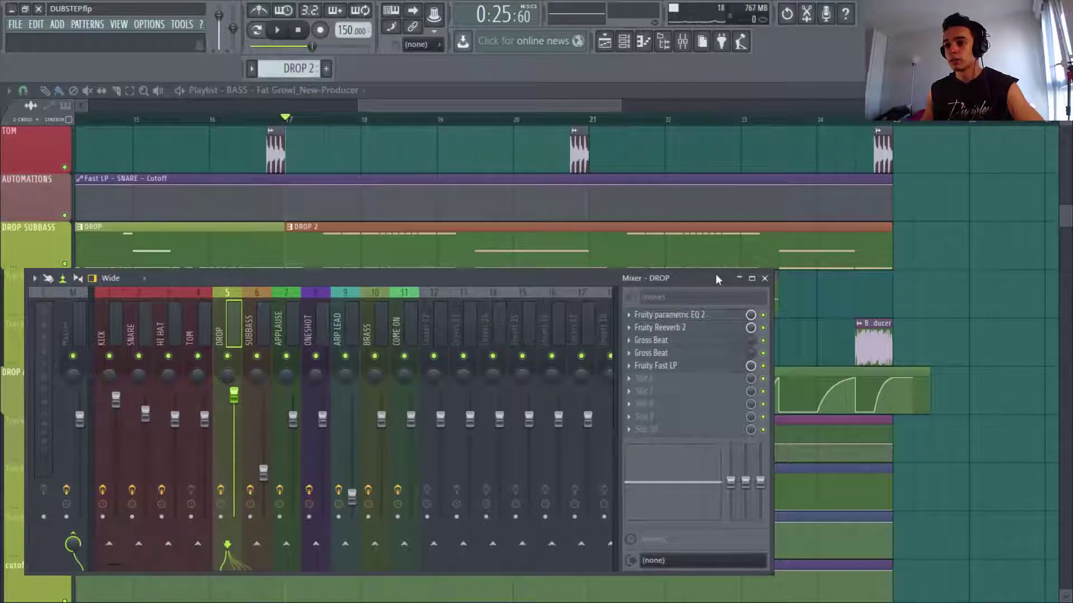
left_click(764, 278)
Step: Play DROP 2 from bar 17 with its effects, following the Gross Beat, cutoff and panning automation
key("space")
key("space")
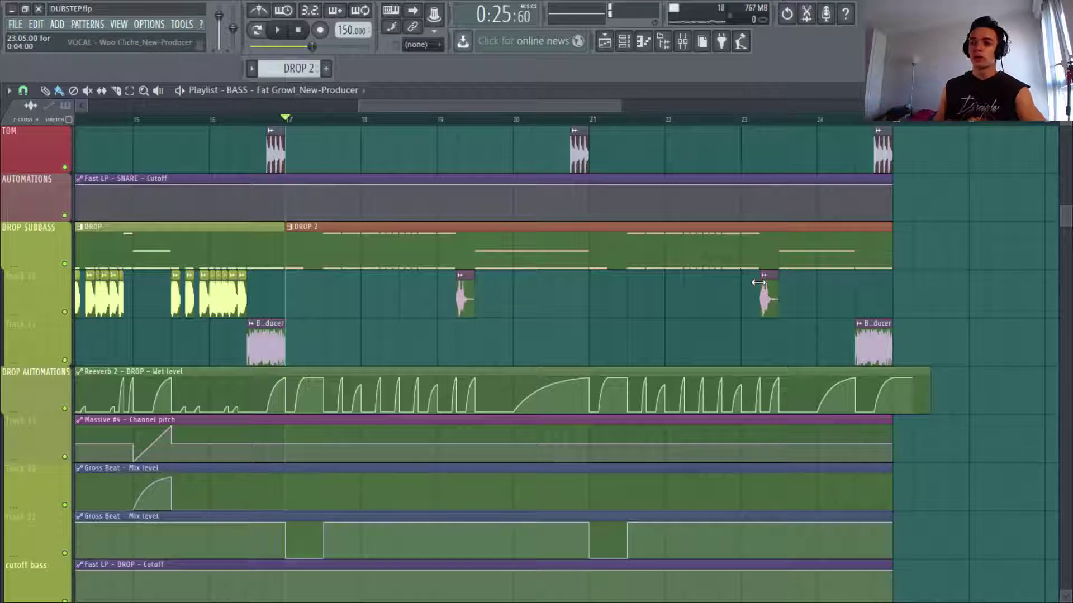
key("space")
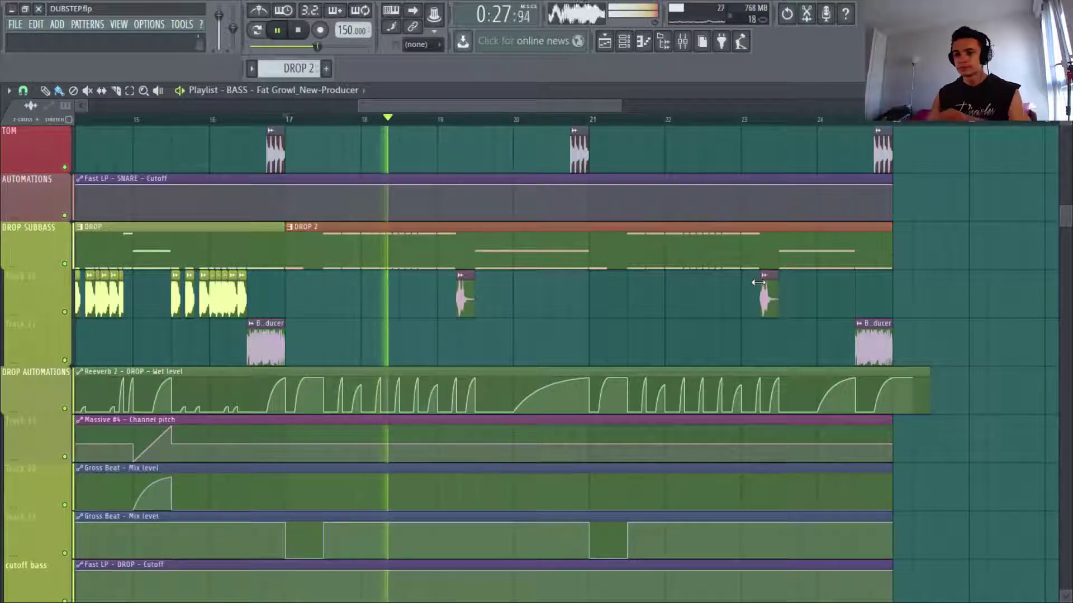
scroll(792, 336, "down", 5)
scroll(800, 335, "up", 4)
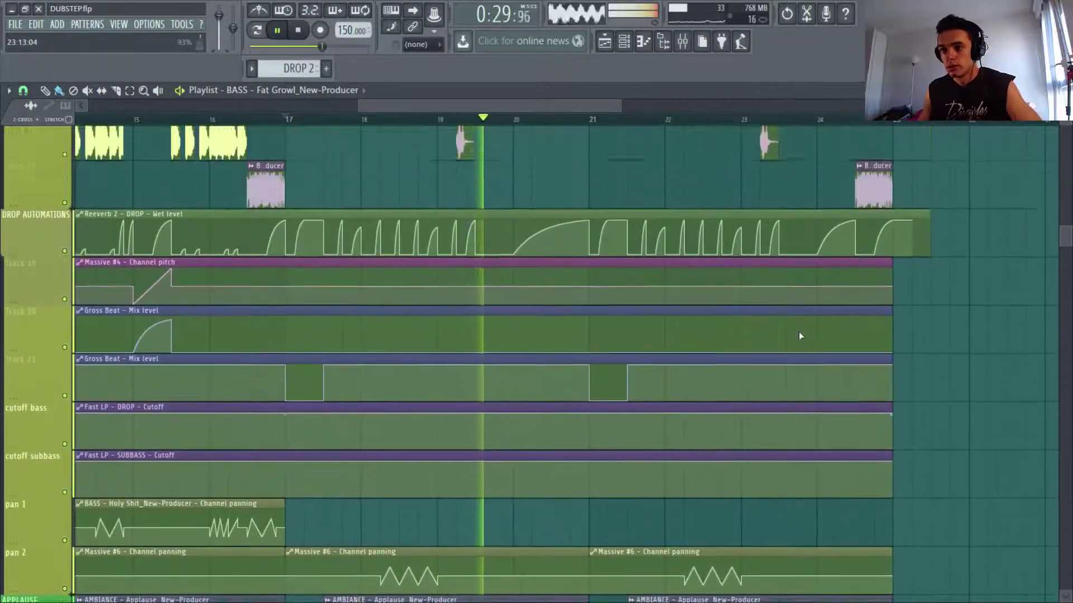
key("space")
Step: Play the playlist from about bar 18 to hear the zigzag Massive #6 channel panning automation
left_click(363, 120)
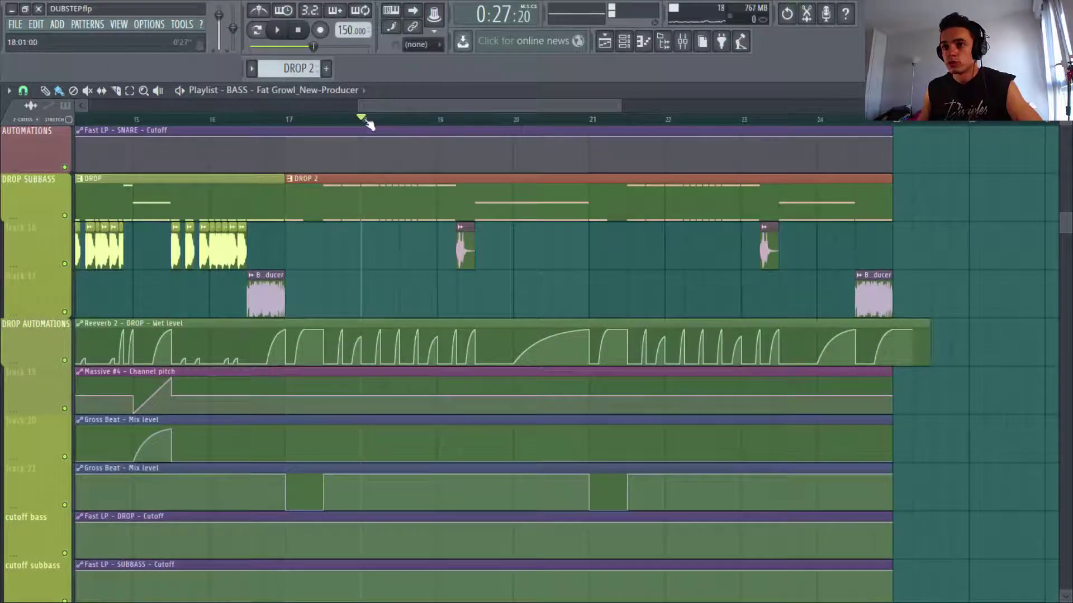
scroll(510, 261, "down", 4)
scroll(509, 260, "up", 2)
scroll(610, 331, "down", 4)
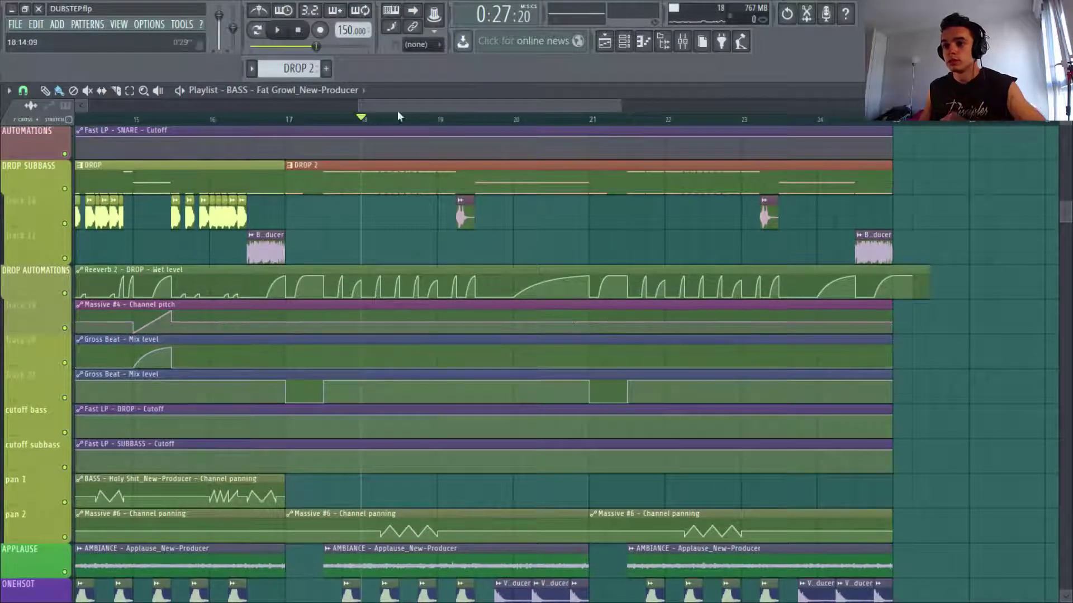
left_click(386, 120)
key("space")
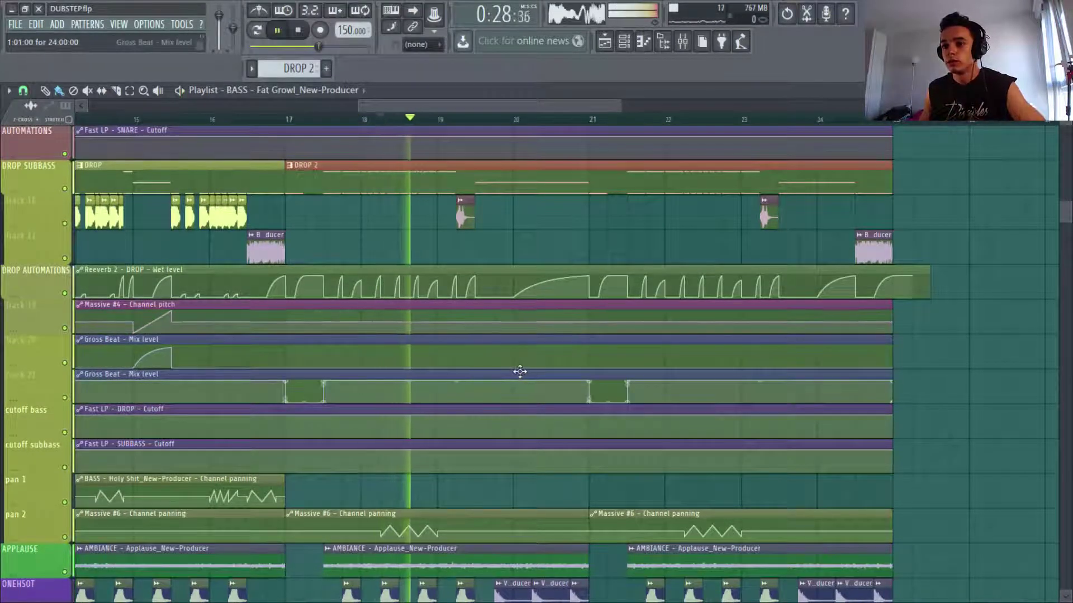
Step: Audition the Massive #6 channel panning automation around bar 18 and its repeat from about bar 22
key("space")
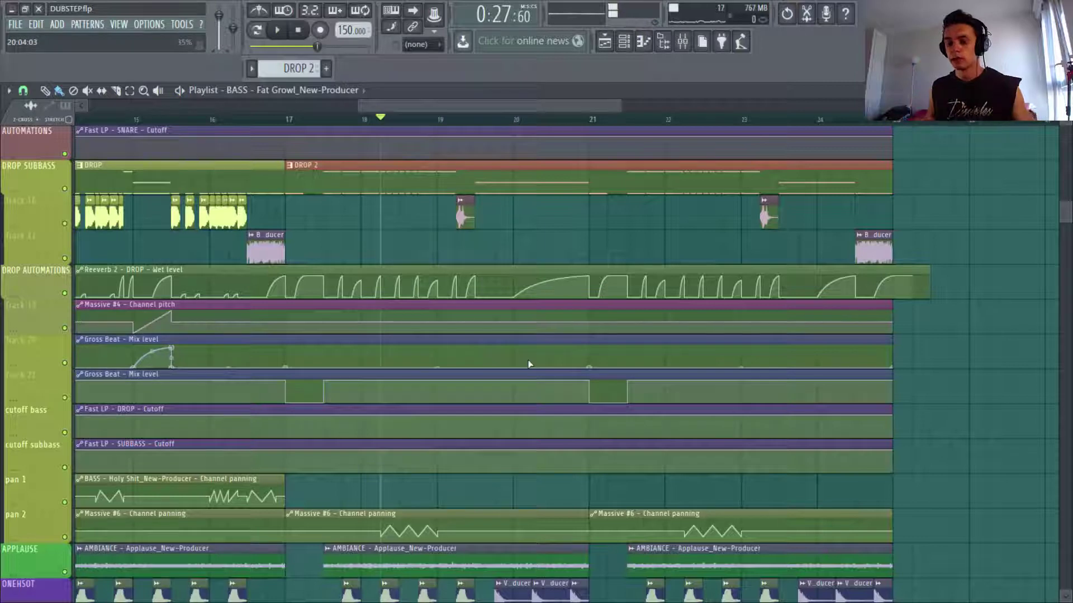
key("space")
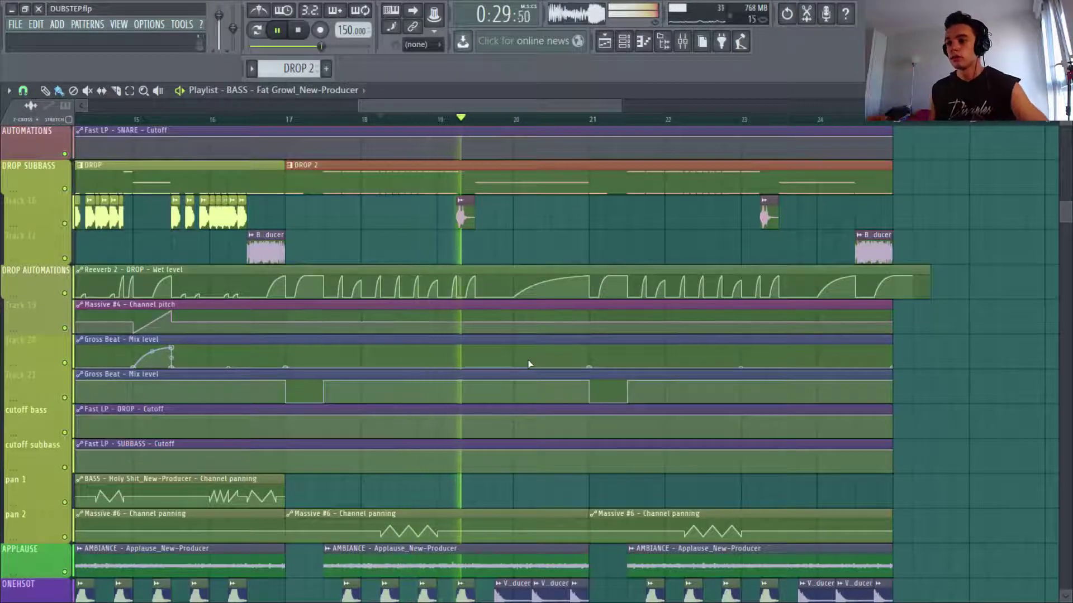
left_click(658, 120)
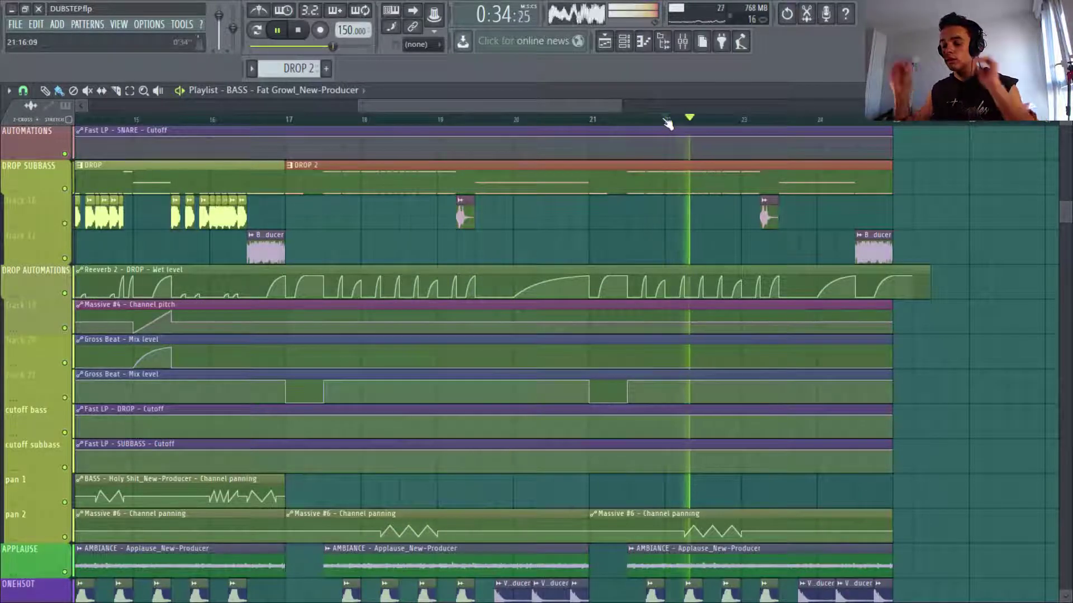
key("space")
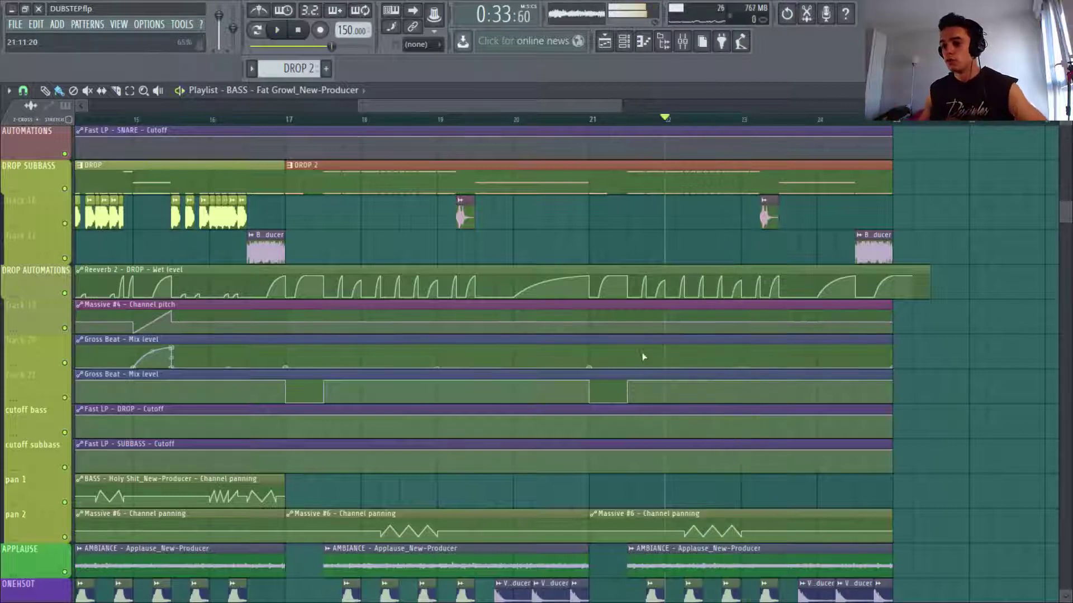
Step: Mute the APPLAUSE, ONEHSOT and ARP LEAD tracks and the five effect tracks at the start of the playlist
scroll(646, 349, "down", 2)
scroll(709, 358, "up", 1)
right_click(904, 389, "ctrl")
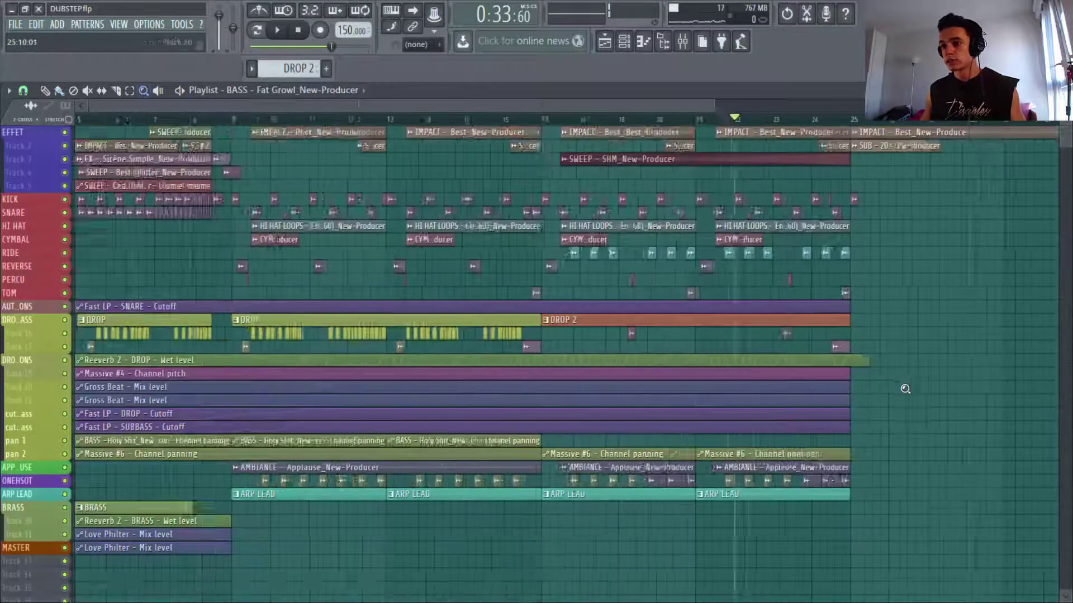
left_click_drag(236, 541, 1006, 151)
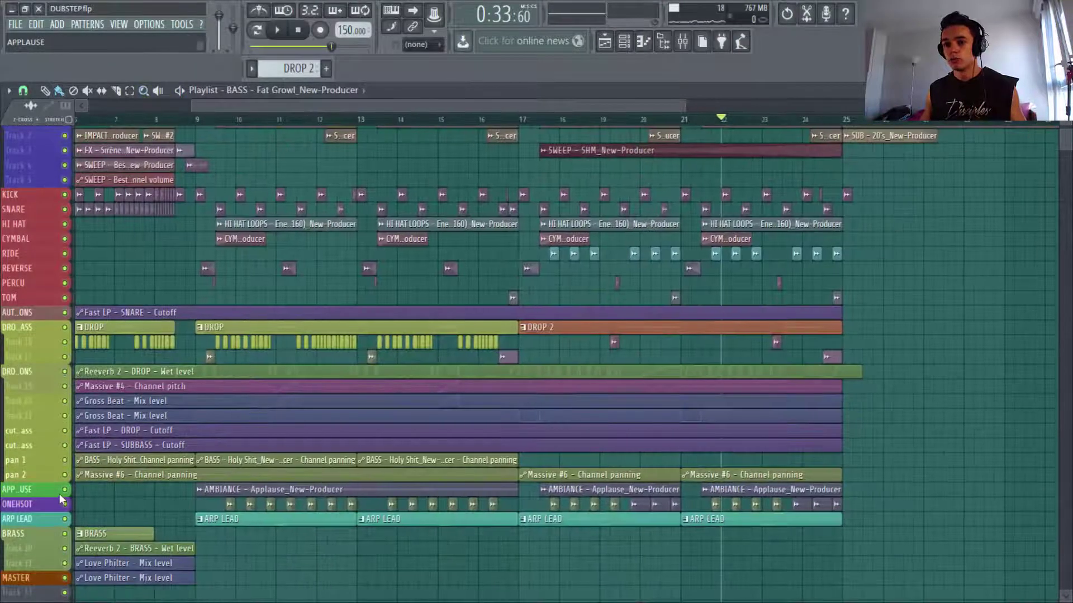
left_click_drag(63, 492, 67, 526)
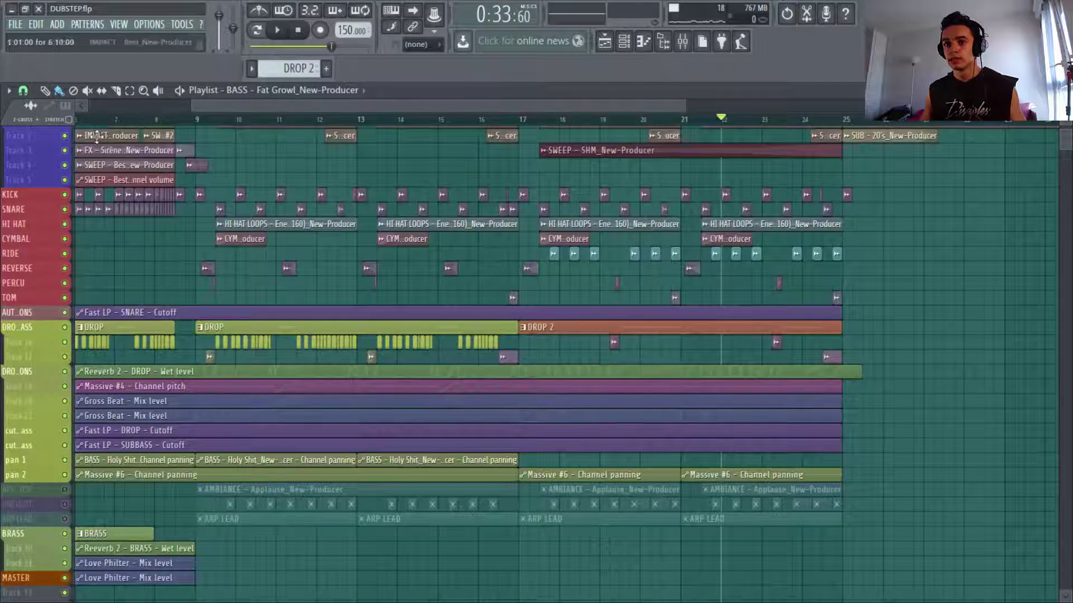
scroll(96, 135, "up", 1)
left_click_drag(65, 133, 68, 176)
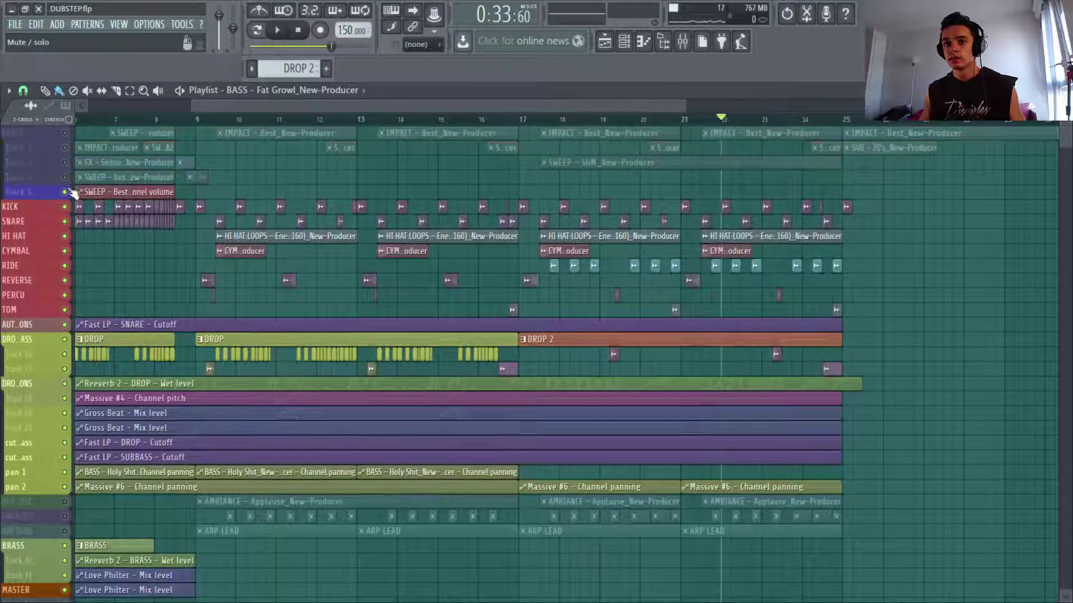
left_click(68, 192)
Step: Play the drums and basses from bar 9, saving the project meanwhile, and play DROP 2 from bar 17
left_click(199, 120)
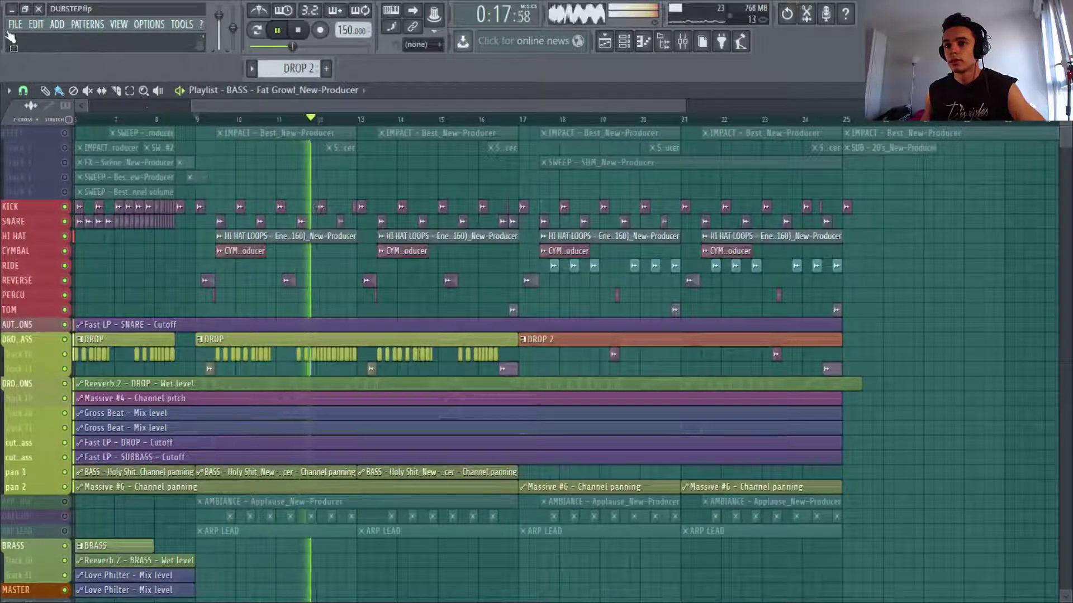
key("ctrl+s")
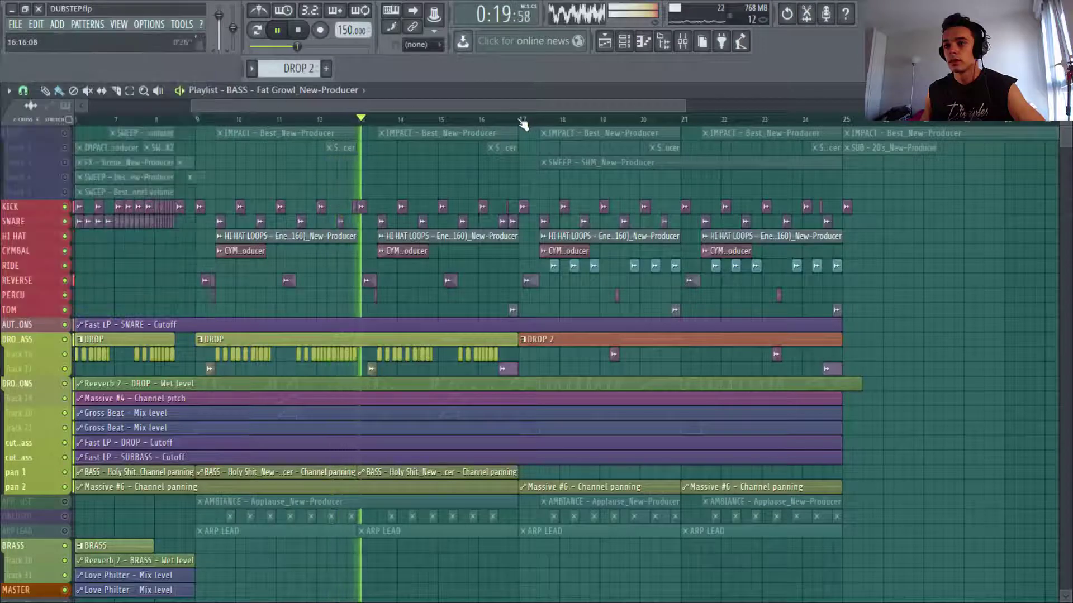
left_click(522, 120)
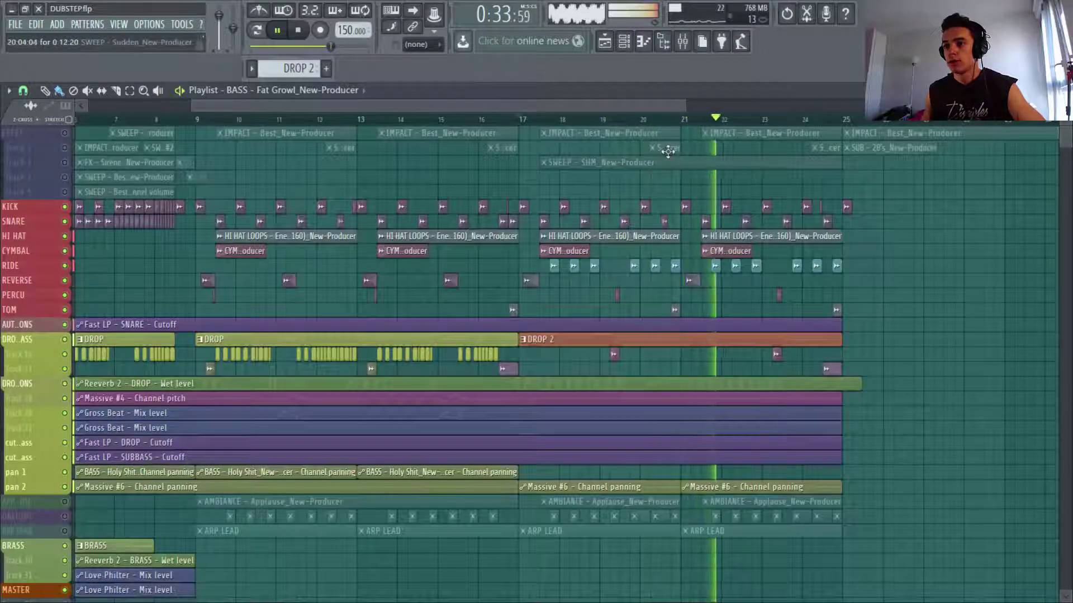
key("space")
Step: Show the unsorted channels of the DROP 2 pattern in the channel rack and solo Massive #2 in pattern mode
left_click(624, 43)
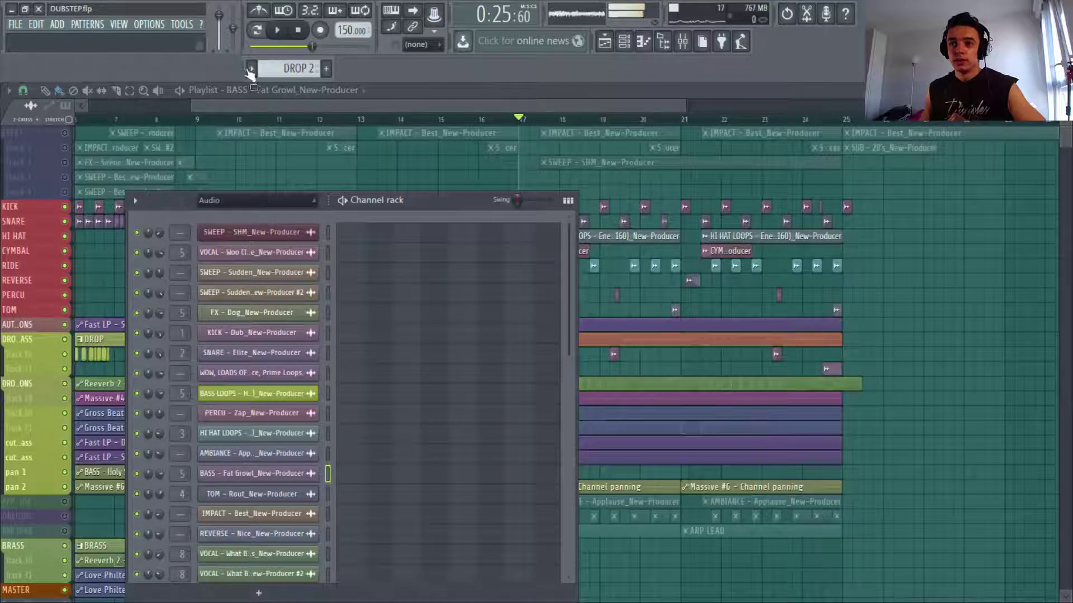
left_click(250, 69)
left_click(279, 115)
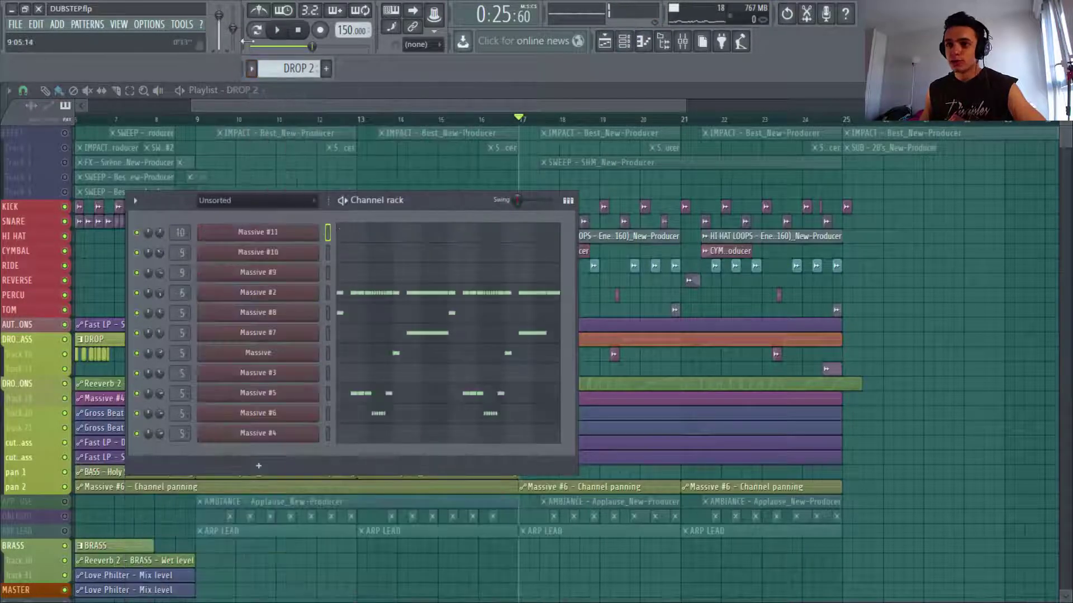
left_click(255, 32)
right_click(137, 294)
left_click(157, 304)
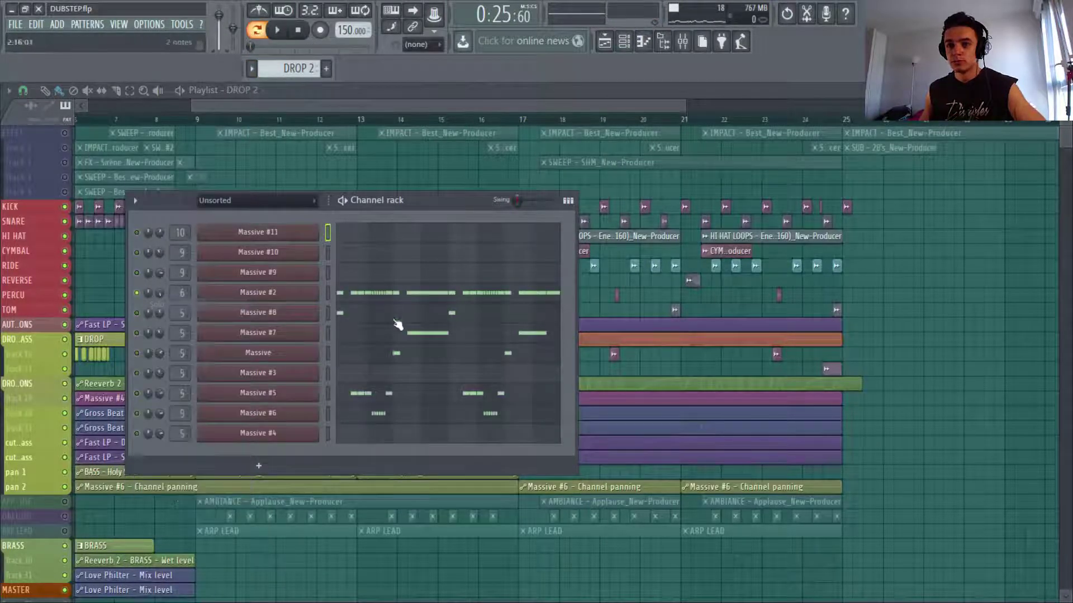
Step: Play the soloed Massive #2 notes in the piano roll, and restore all channels in the rack
key("space")
left_click(397, 294)
right_click(452, 296, "ctrl")
key("b")
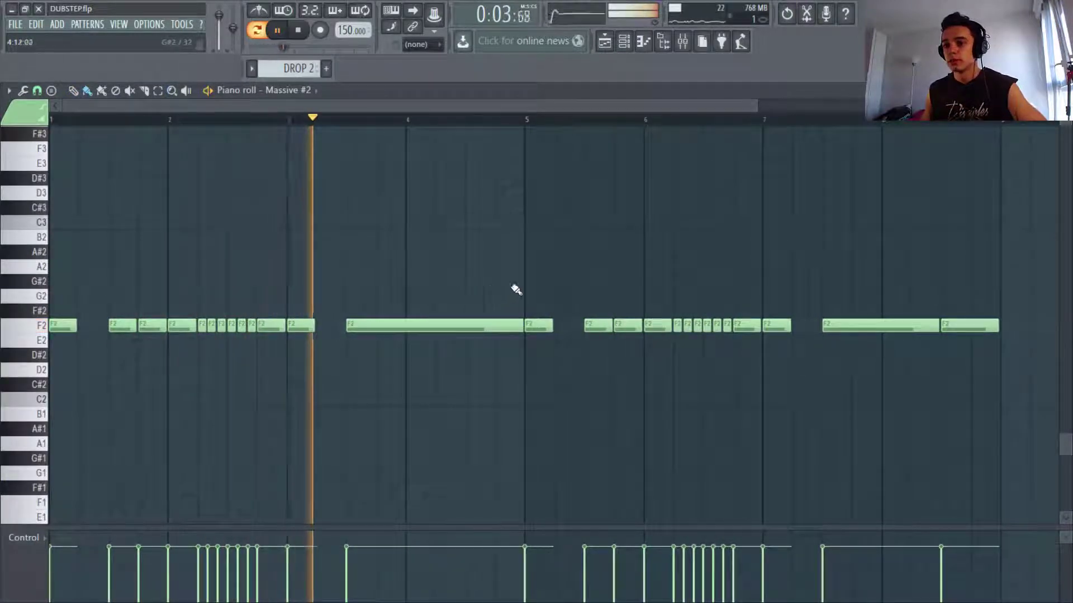
key("space")
left_click(1064, 91)
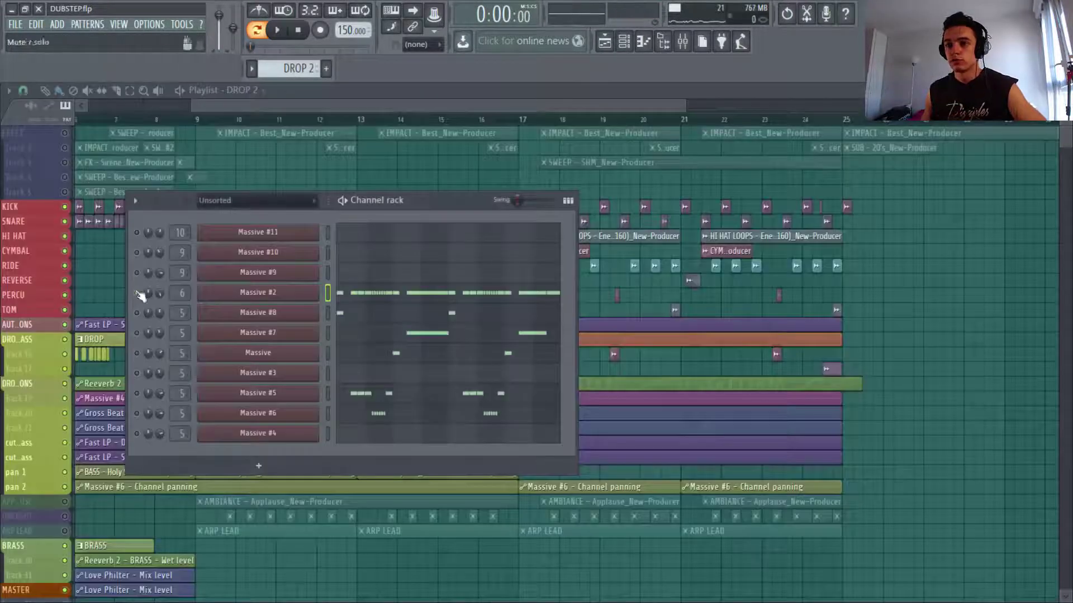
right_click(136, 293)
Step: Review the reverb, pitch, Gross Beat, cutoff and panning automation tracks across the arrangement, undoing any accidental playlist change
left_click_drag(569, 103, 529, 104)
scroll(816, 240, "up", 4)
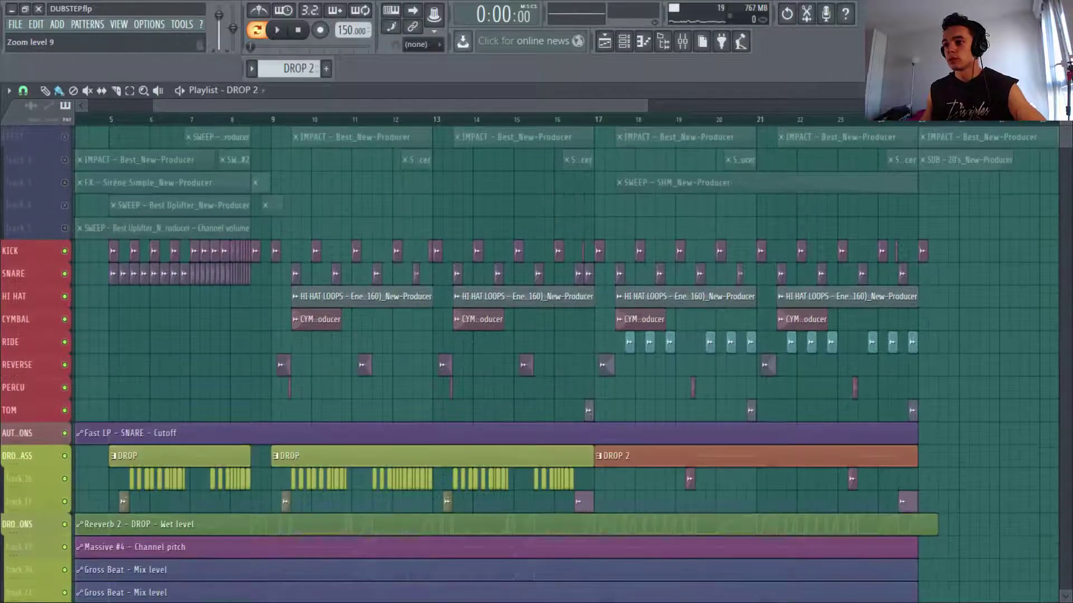
scroll(816, 239, "down", 4)
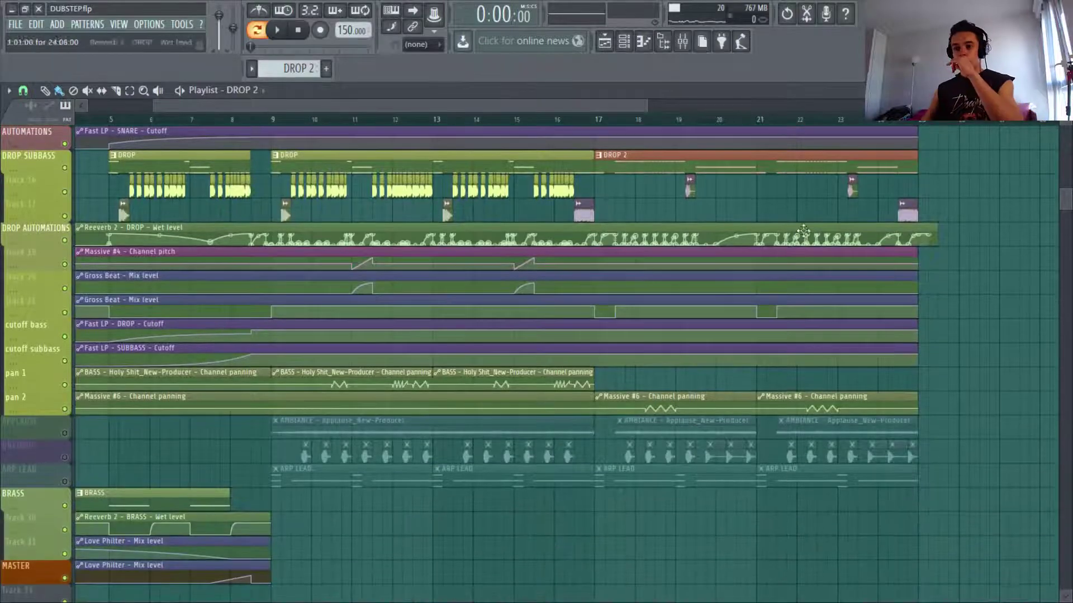
scroll(797, 235, "down", 4)
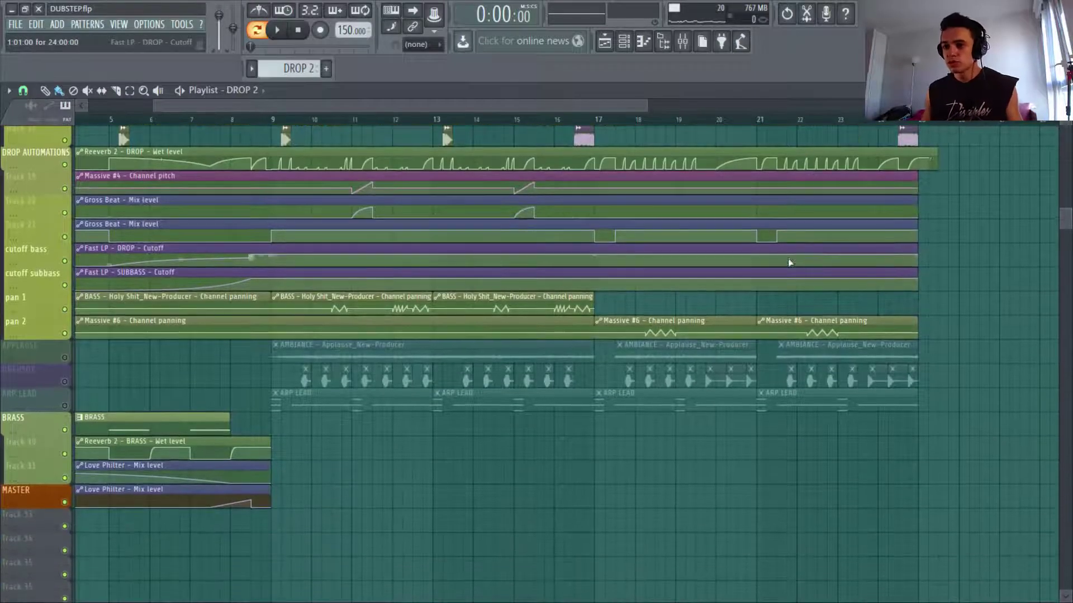
scroll(1004, 501, "down", 2)
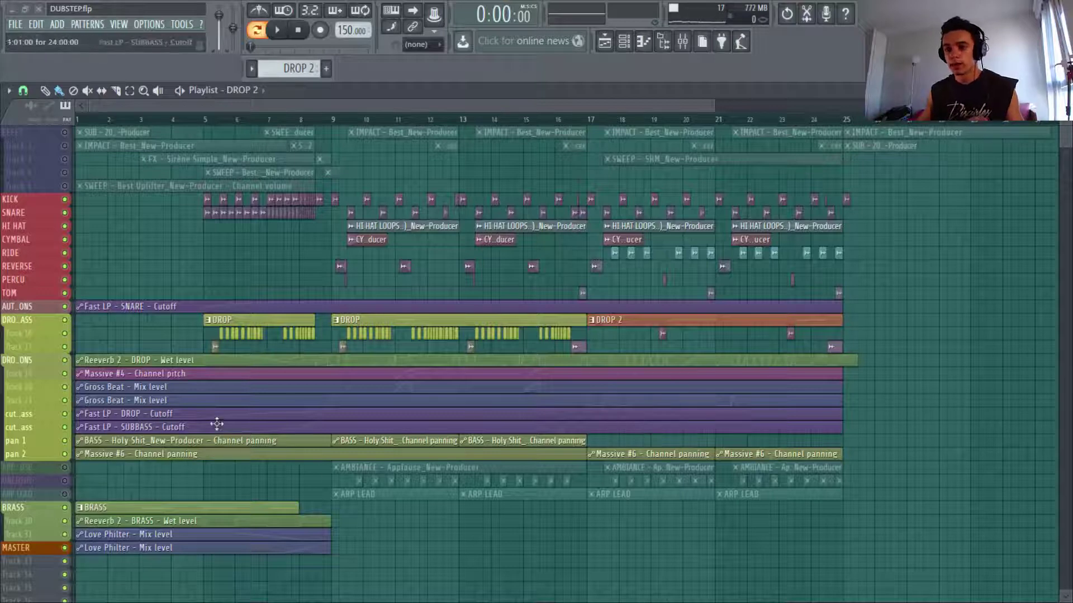
left_click_drag(217, 424, 1061, 586)
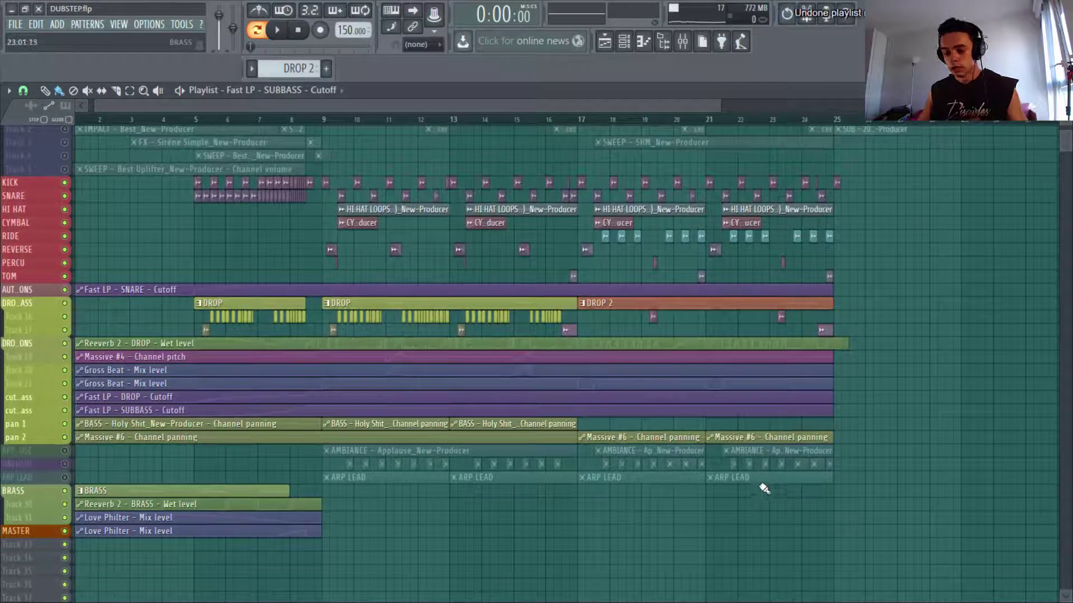
key("ctrl+z")
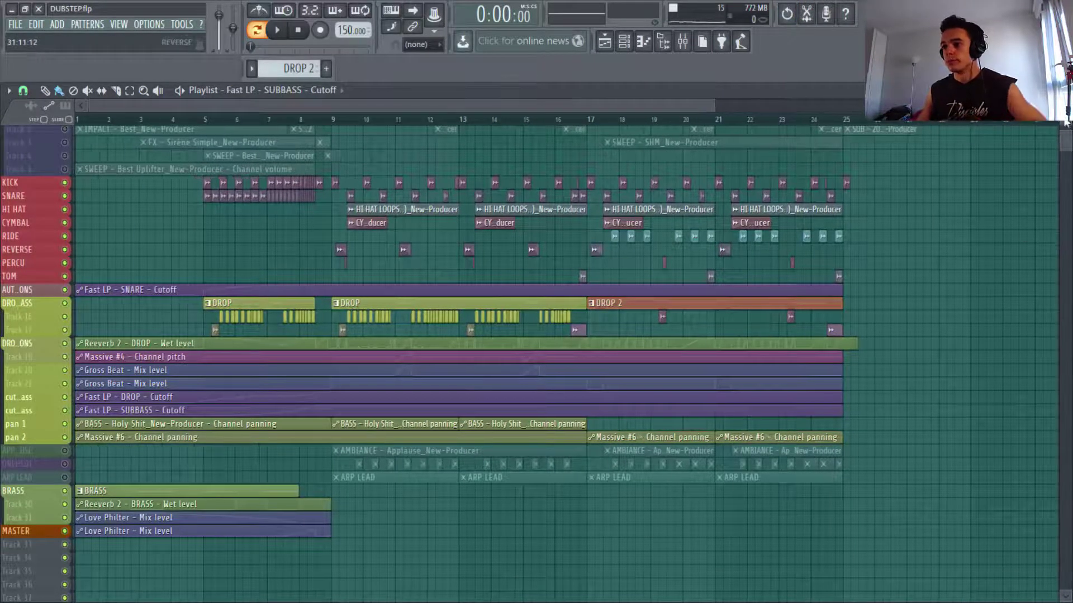
scroll(932, 248, "up", 4)
scroll(829, 330, "down", 3)
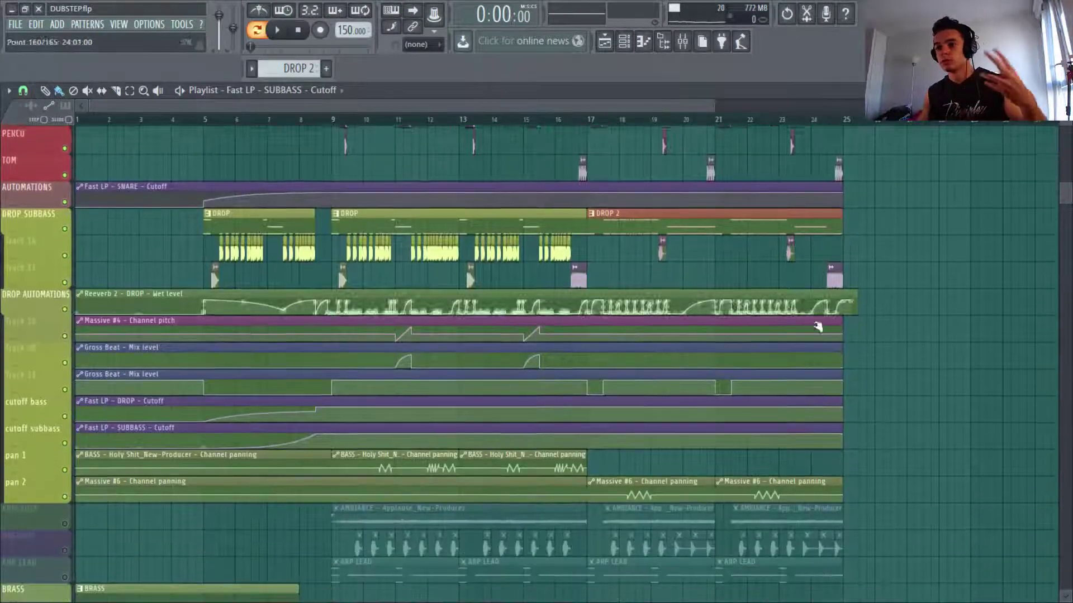
scroll(335, 481, "down", 2)
Step: Solo the APPLAUSE track, check the Applause sample's channel settings and play it from bar 9
left_click_drag(234, 458, 977, 562)
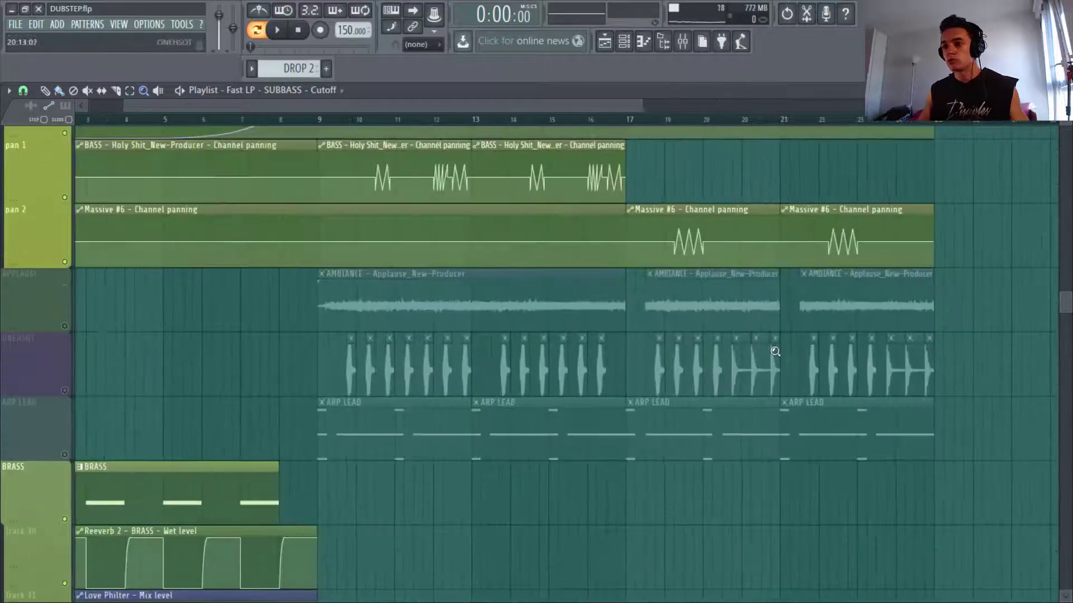
right_click(65, 326)
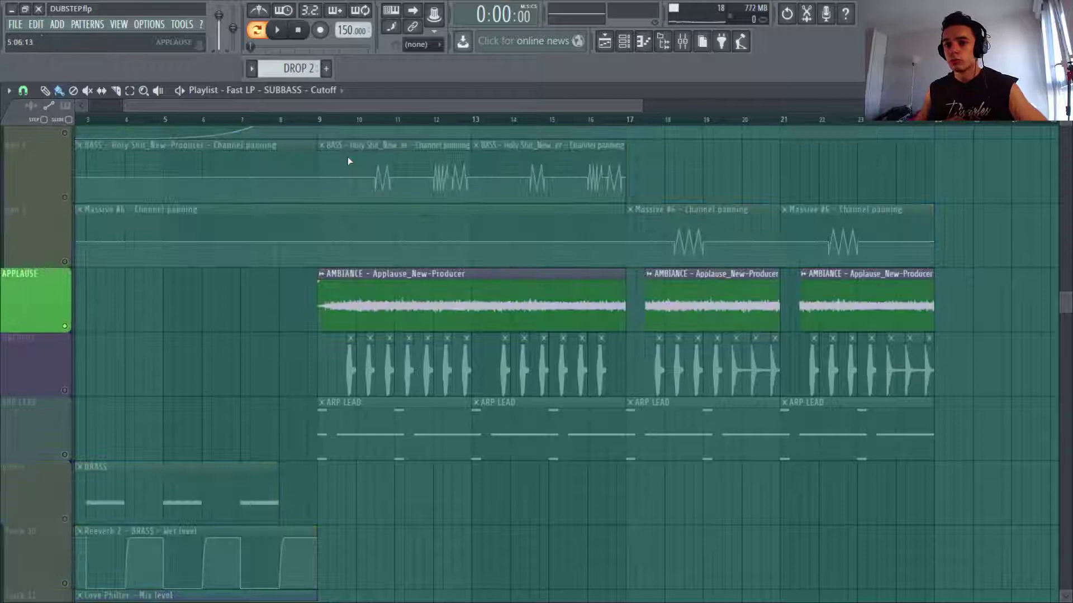
left_click(317, 121)
double_click(419, 303)
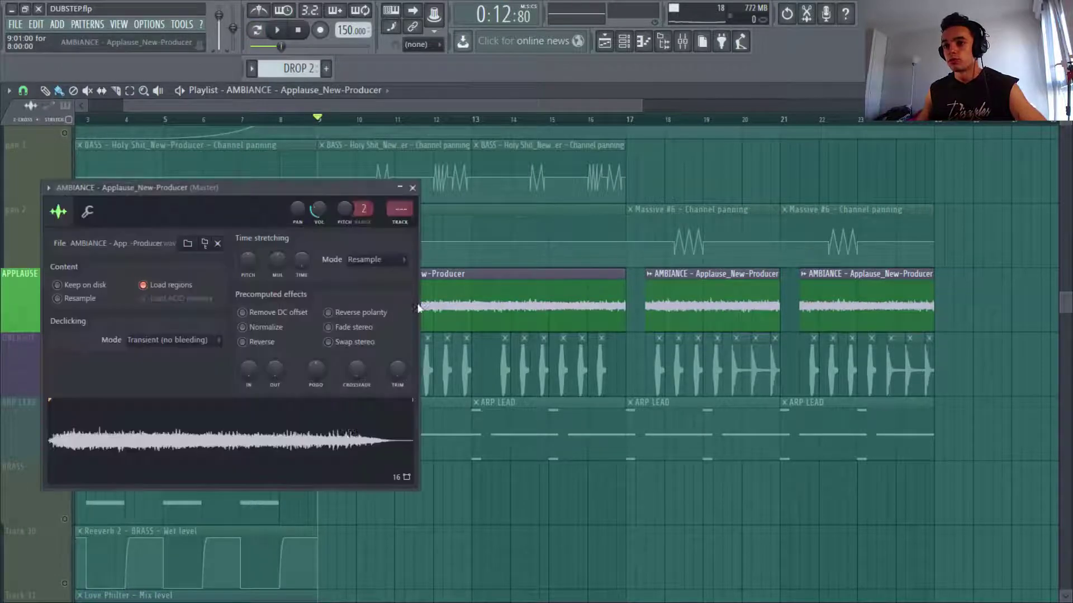
left_click(413, 188)
key("space")
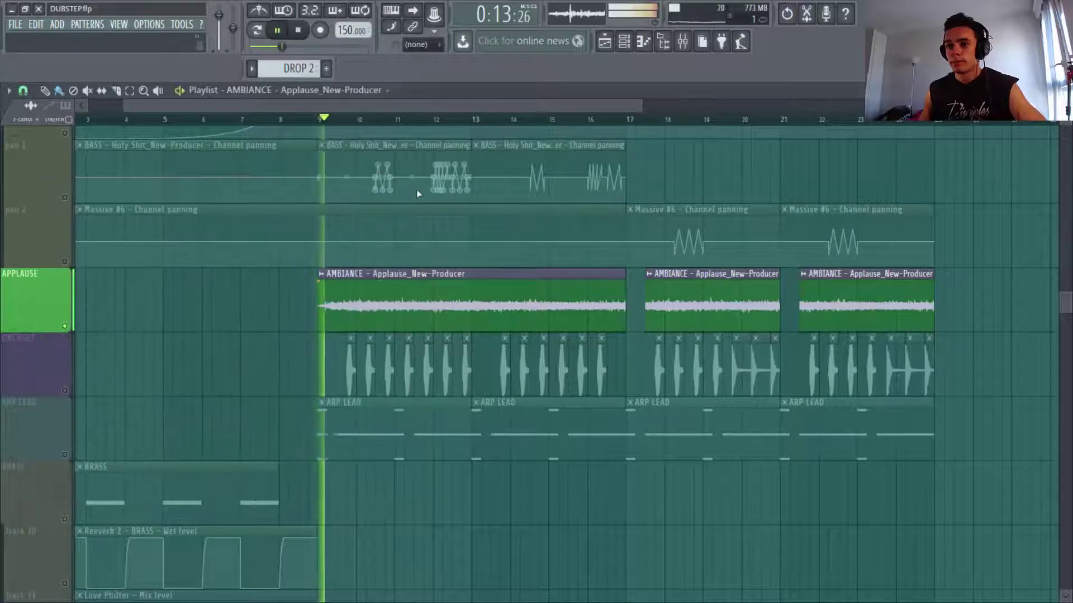
key("space")
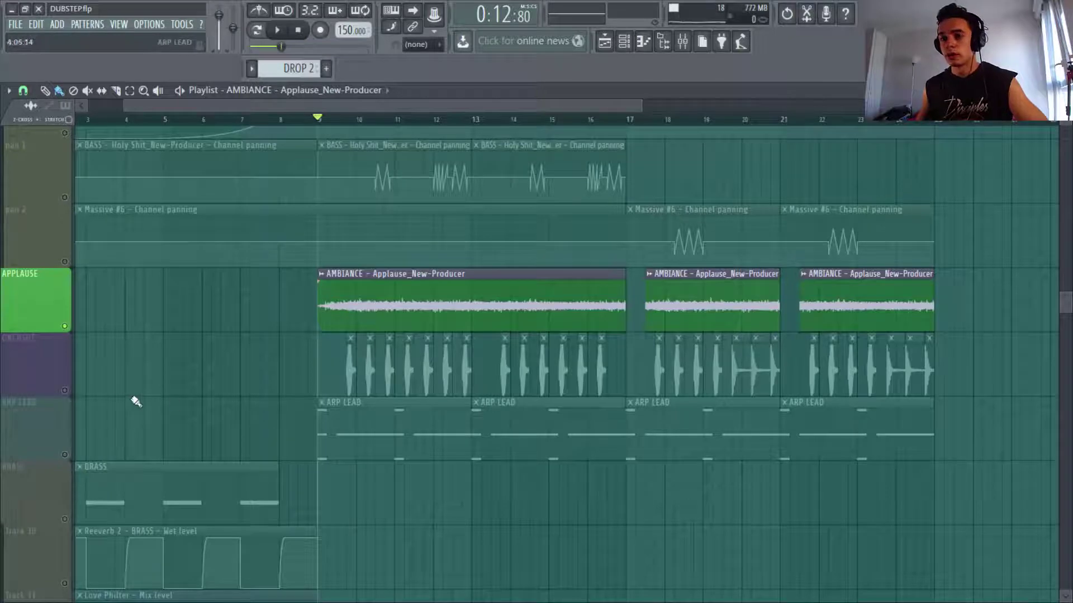
Step: Enable the ONEHSOT track, inspect the What Boss vocal sample and play it together with the applause from bar 9
left_click(351, 367)
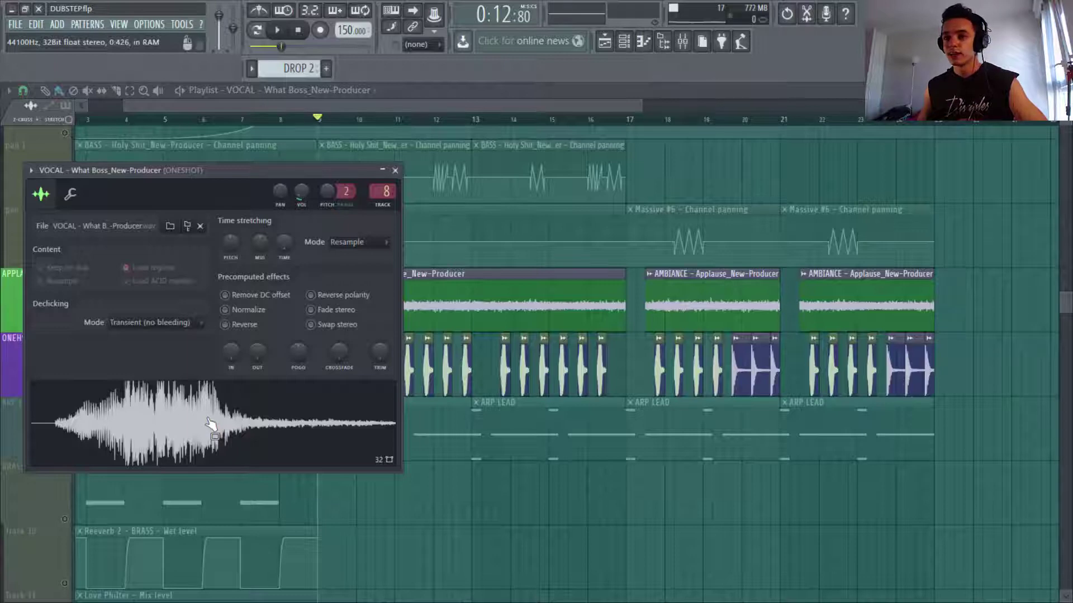
left_click(395, 170)
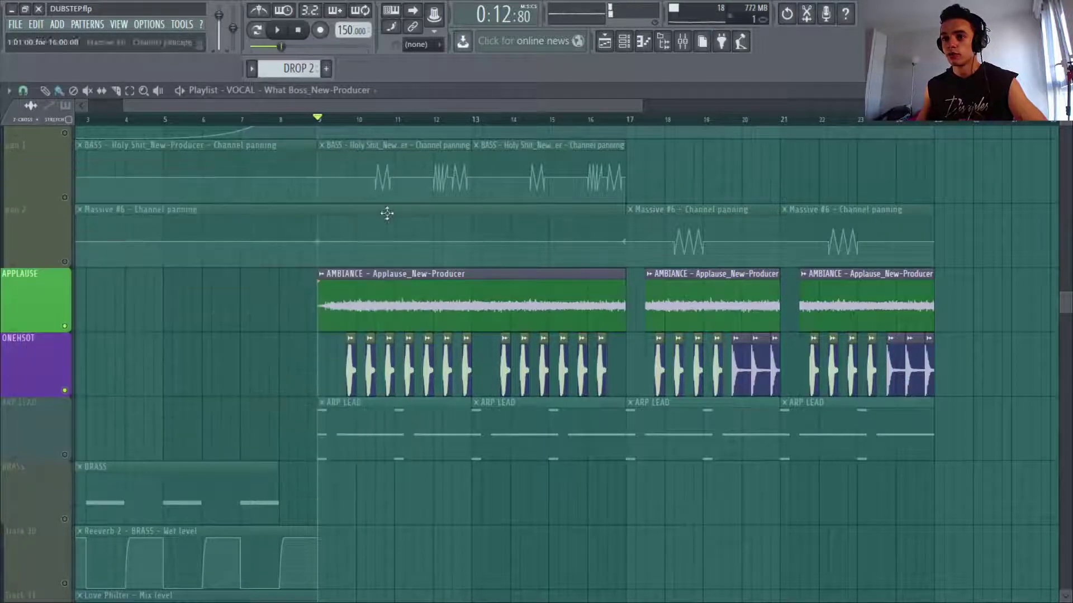
key("space")
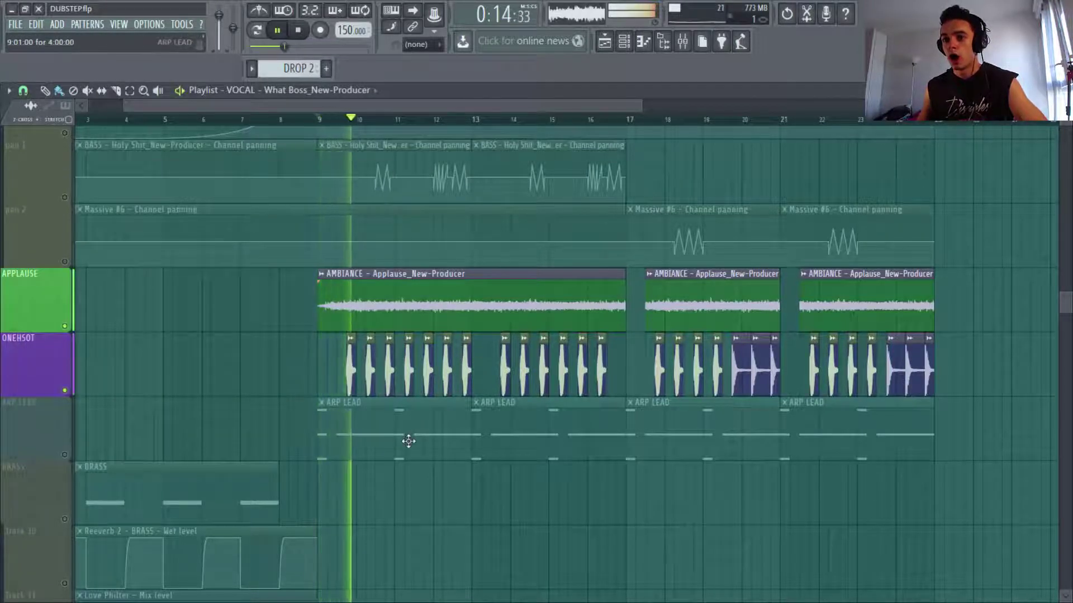
key("space")
Step: Enable the ARP LEAD track, mute APPLAUSE and ONEHSOT, and play the arp lead alone from bar 9
left_click(65, 455)
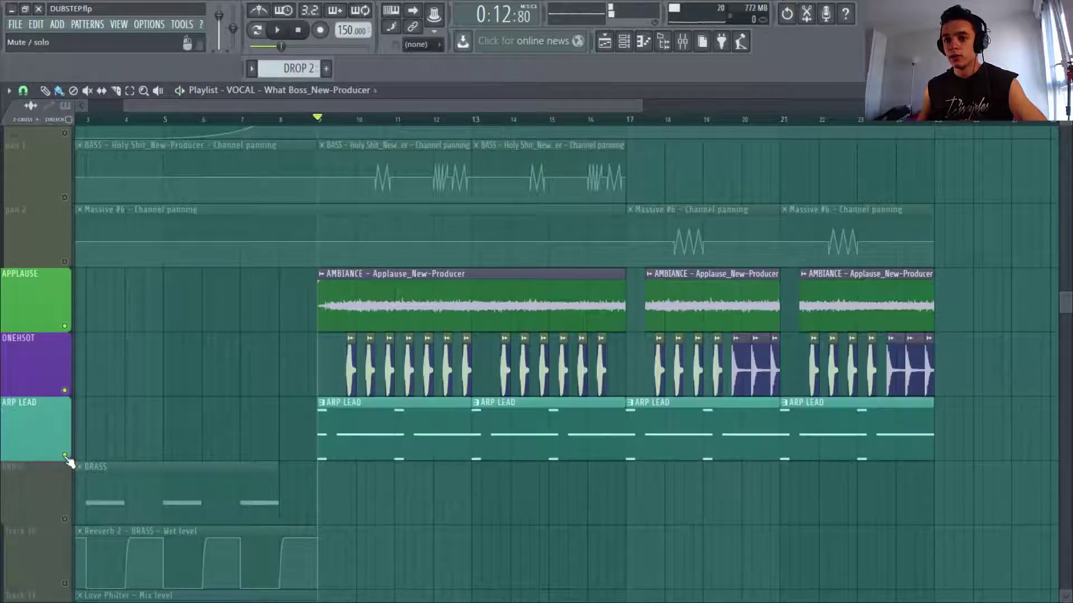
left_click(65, 327)
left_click(65, 391)
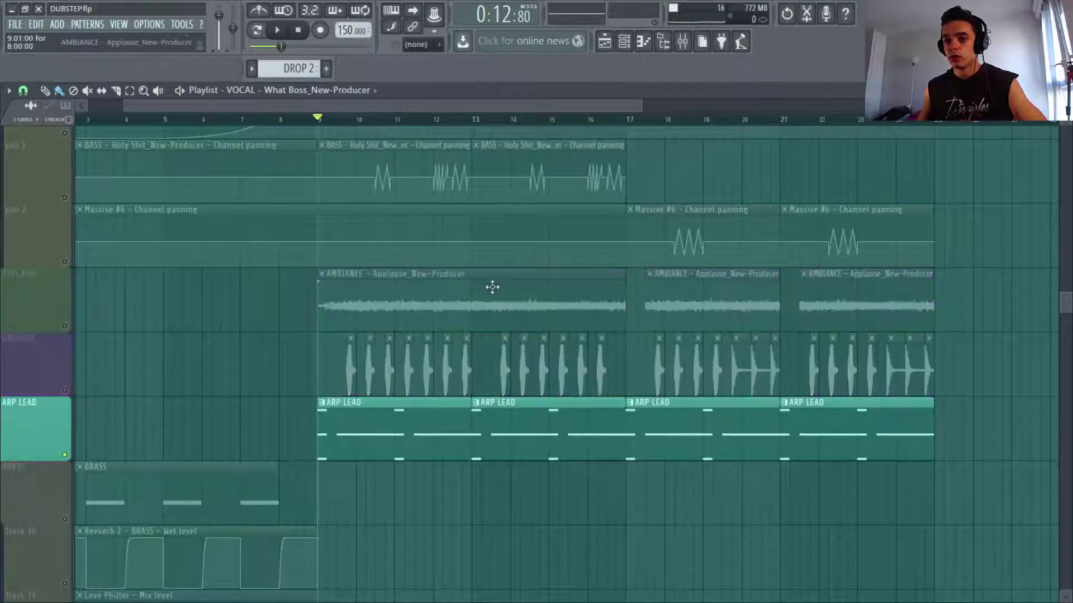
scroll(490, 288, "down", 1)
scroll(582, 299, "up", 1)
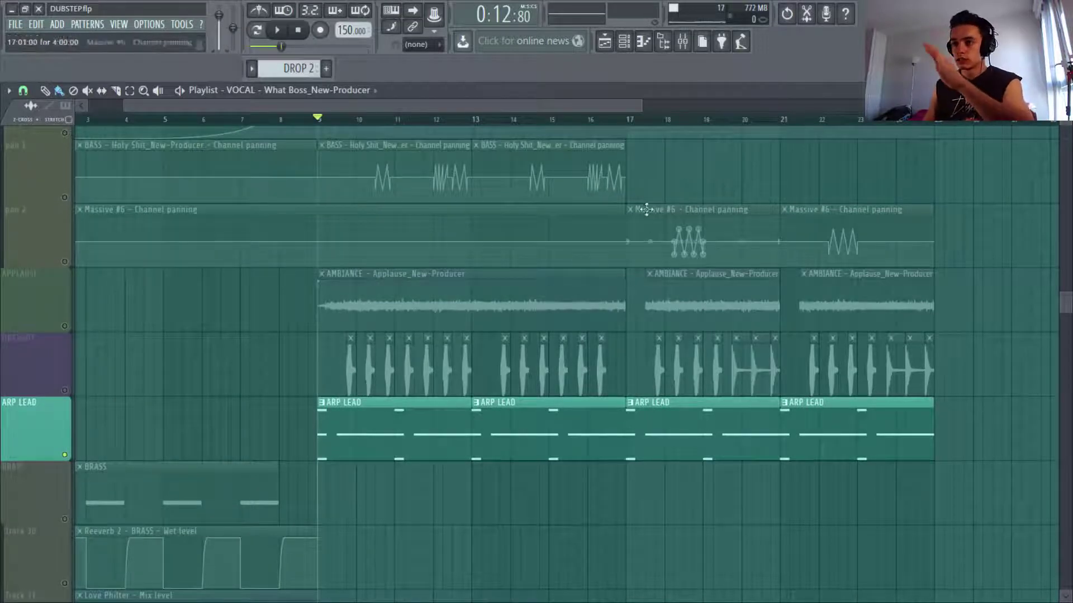
key("space")
scroll(634, 158, "down", 1)
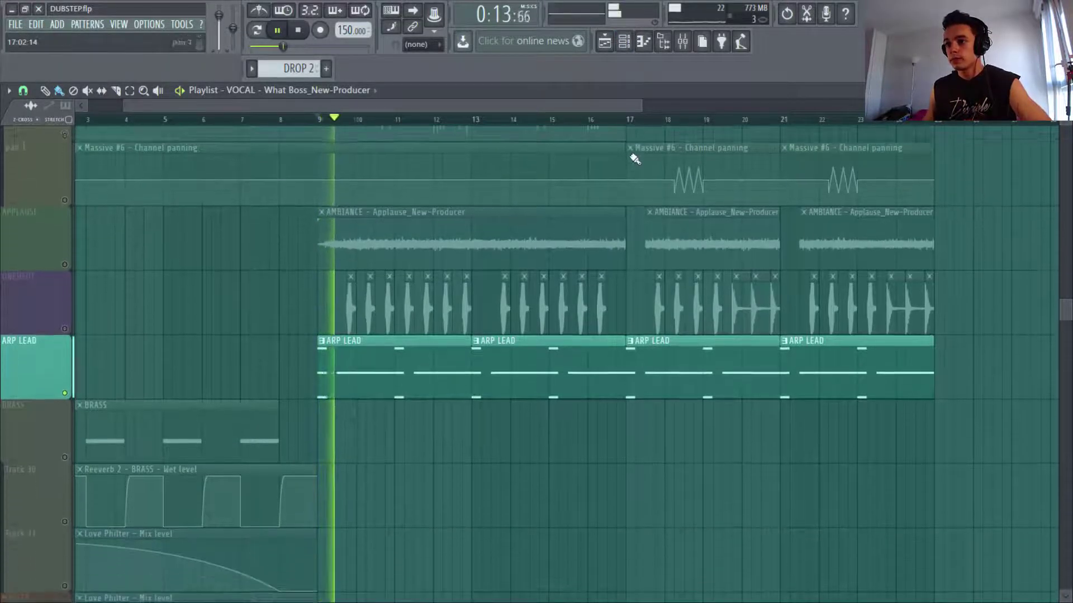
Step: Show the ARP LEAD pattern's channels in the channel rack and stop the playback
left_click(624, 41)
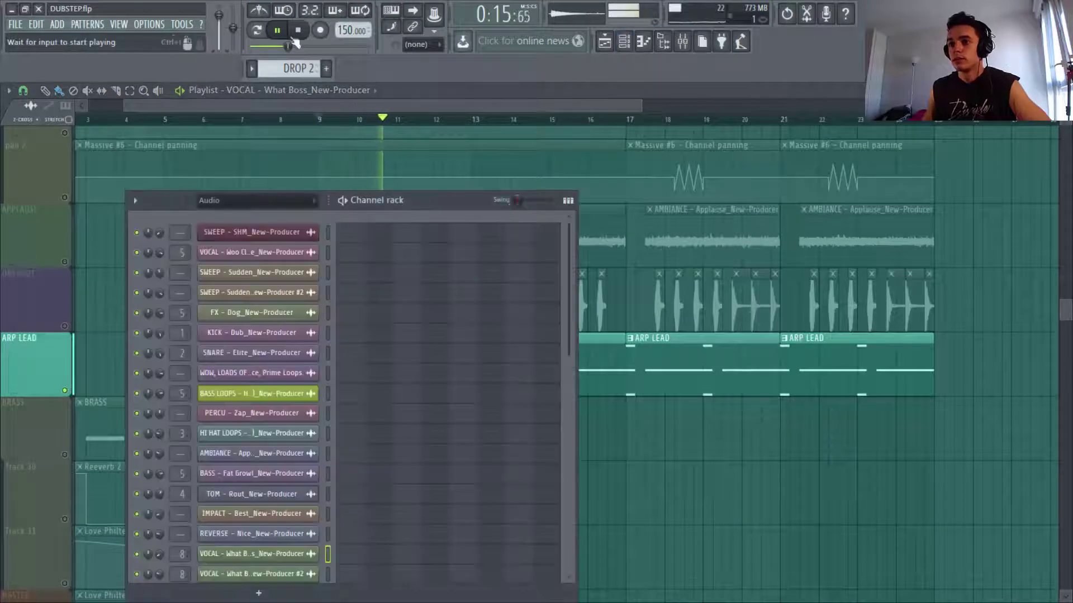
left_click(250, 68)
left_click(280, 112)
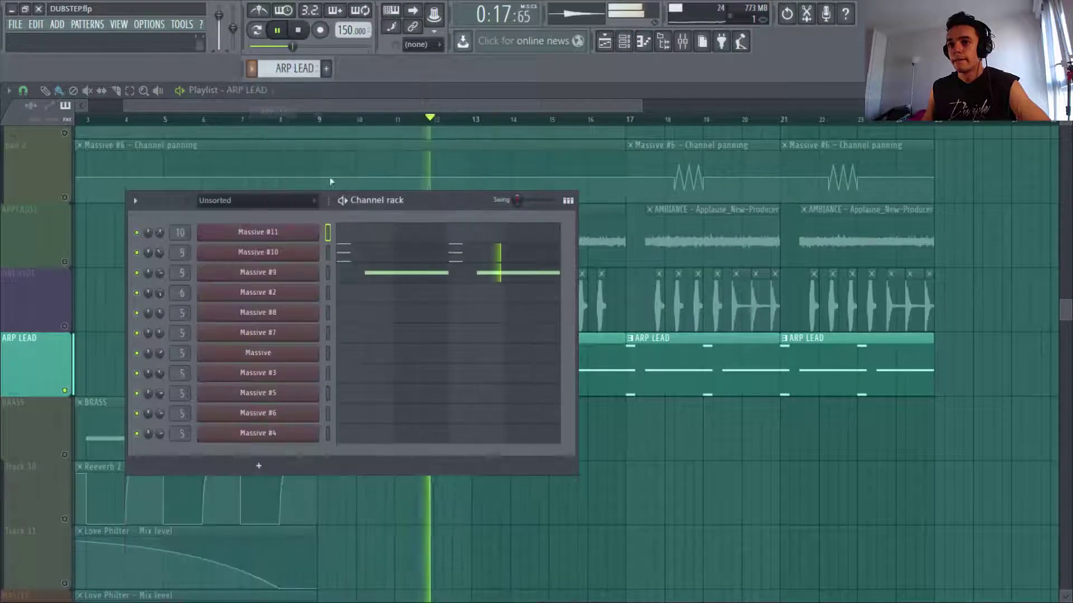
key("space")
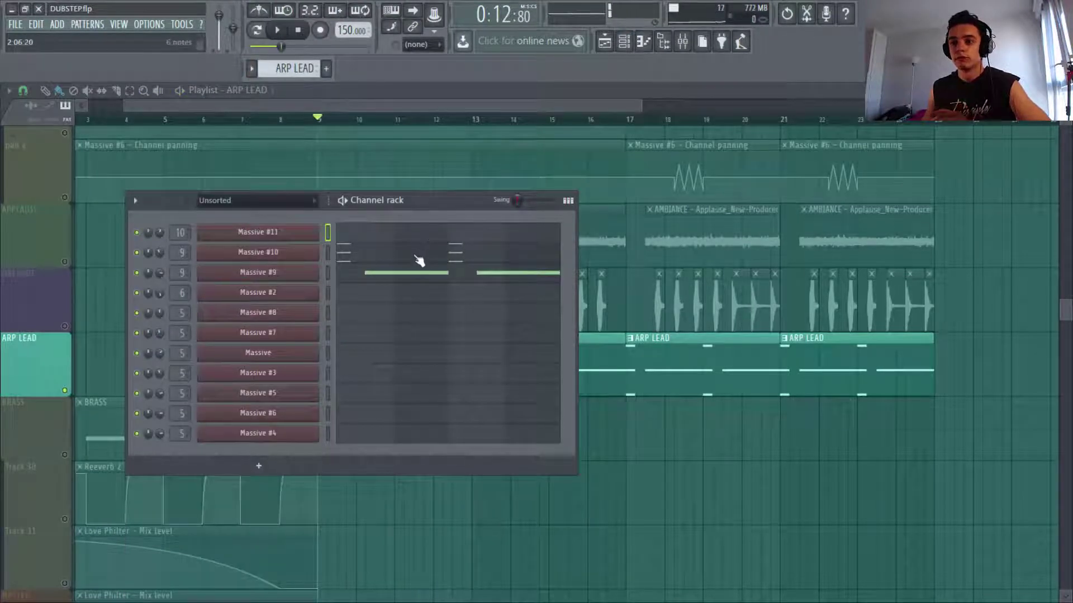
Step: Inspect the Massive #10 notes and synth settings, and play the ARP LEAD pattern on its own in pattern mode
left_click(419, 261)
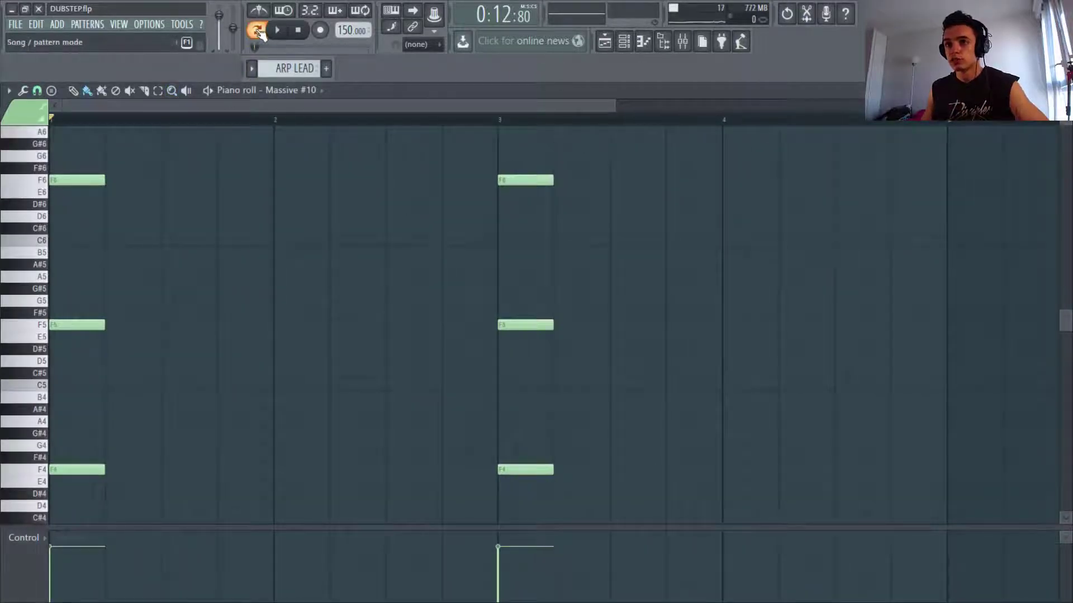
left_click(257, 30)
left_click(624, 41)
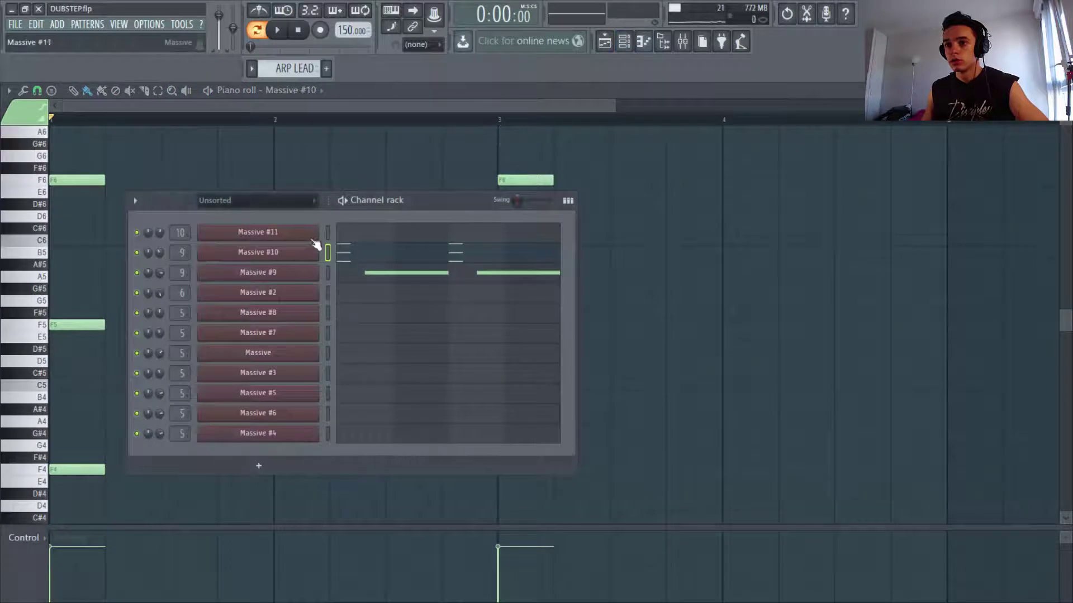
left_click(300, 253)
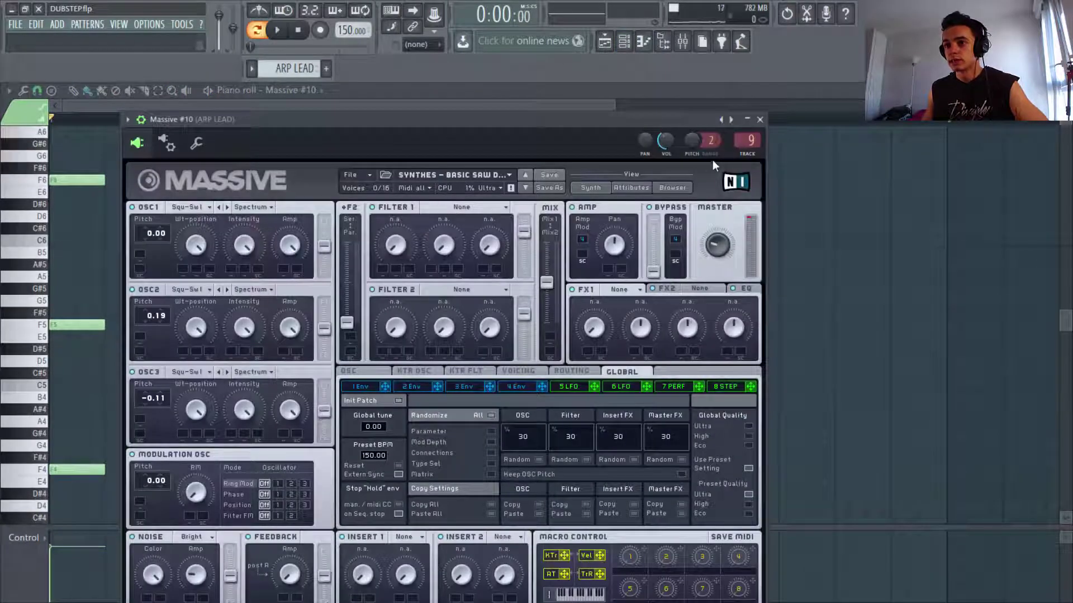
left_click(760, 119)
key("space")
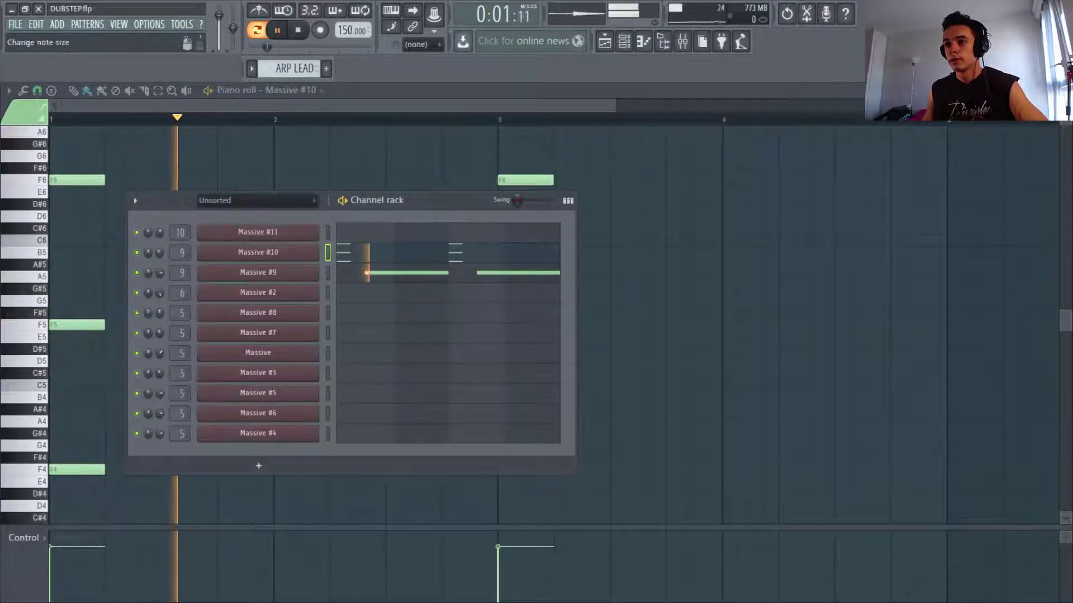
key("space")
Step: Inspect the Massive #9 notes in the piano roll, audition the F5 key and check the channel's synth settings
left_click(1063, 91)
left_click(445, 275)
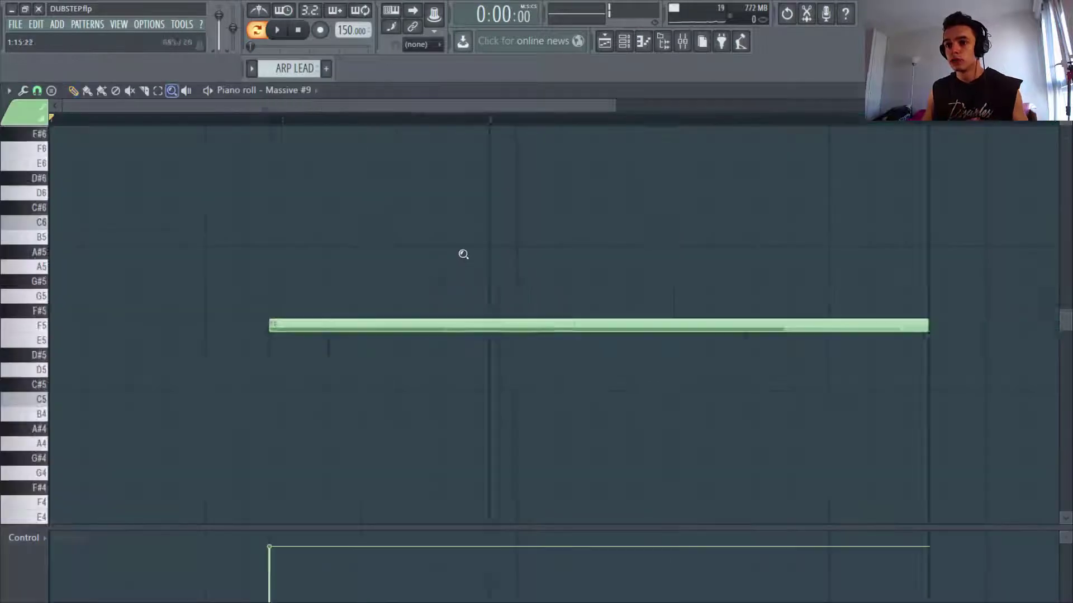
left_click(47, 326)
left_click(47, 327)
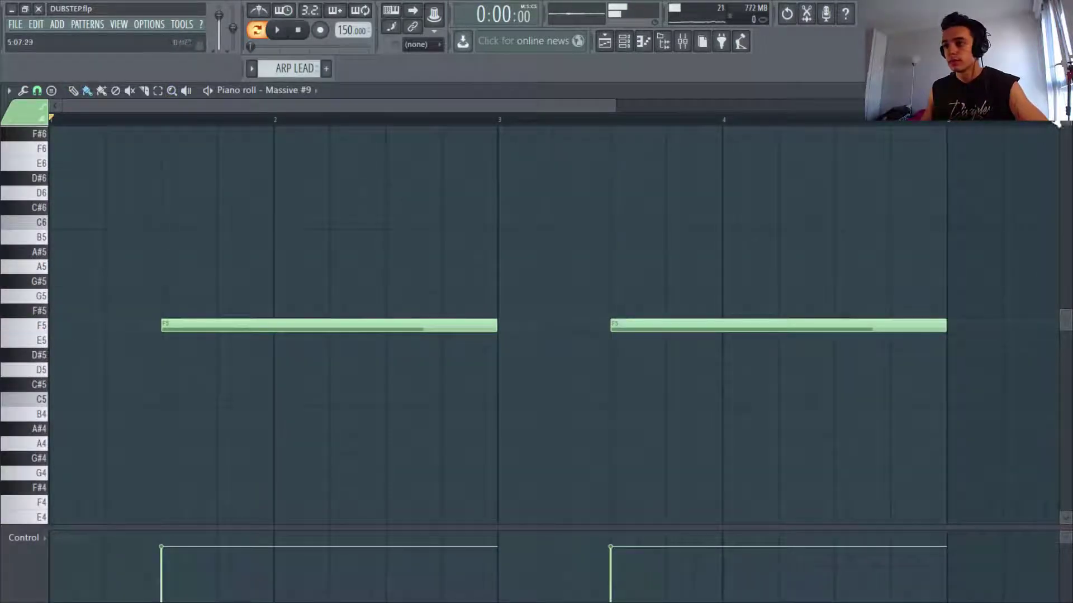
left_click(1064, 90)
left_click(281, 274)
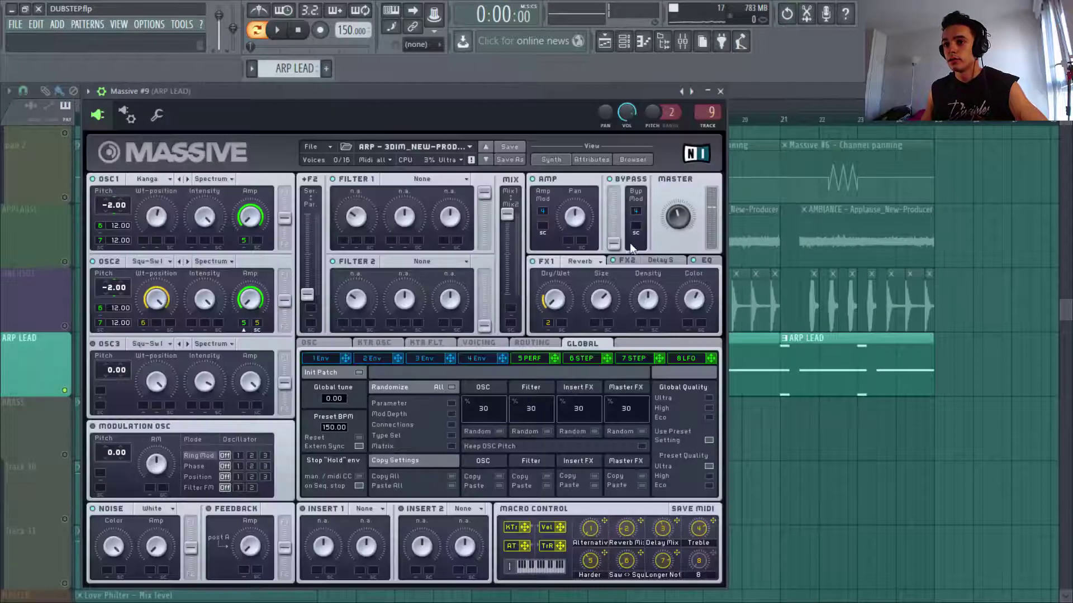
left_click(720, 91)
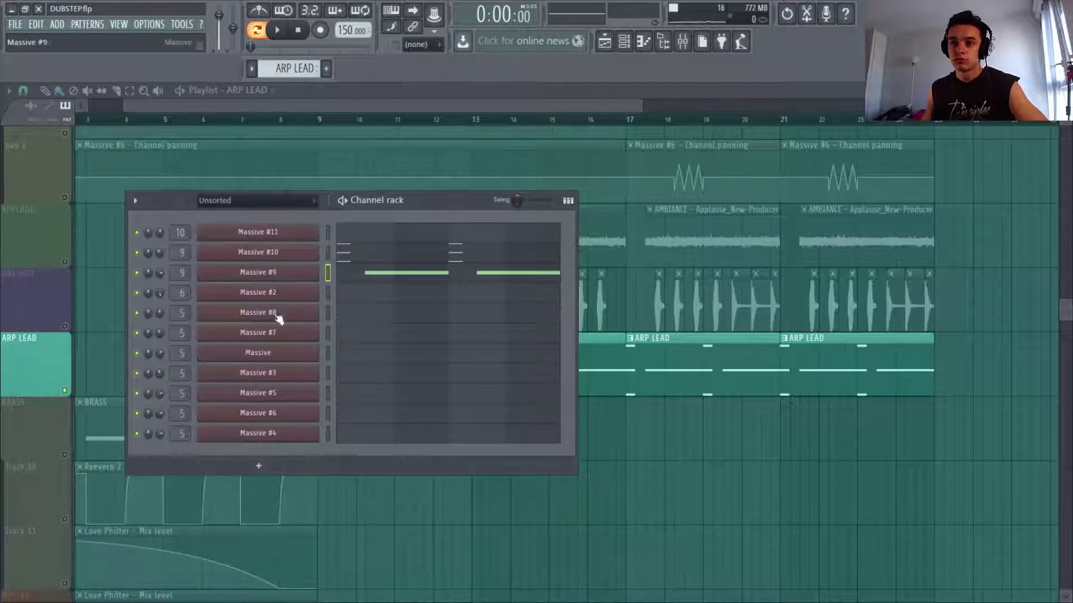
Step: Return to song mode, play the arp lead alone from bar 9 and check the ARP LEAD track in the mixer
key("F6")
left_click_drag(620, 102, 639, 102)
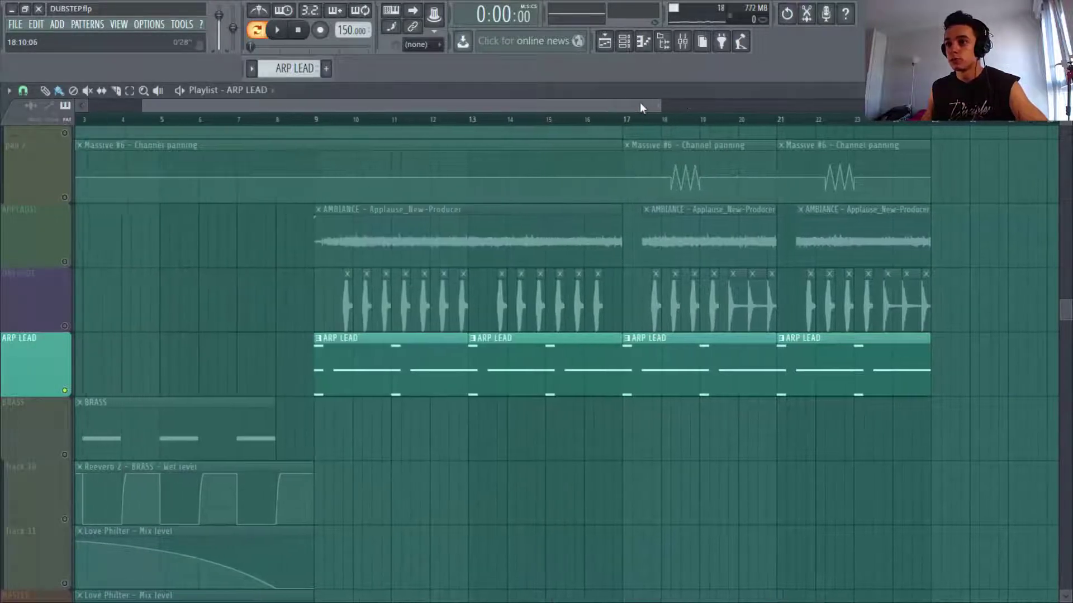
left_click(282, 119)
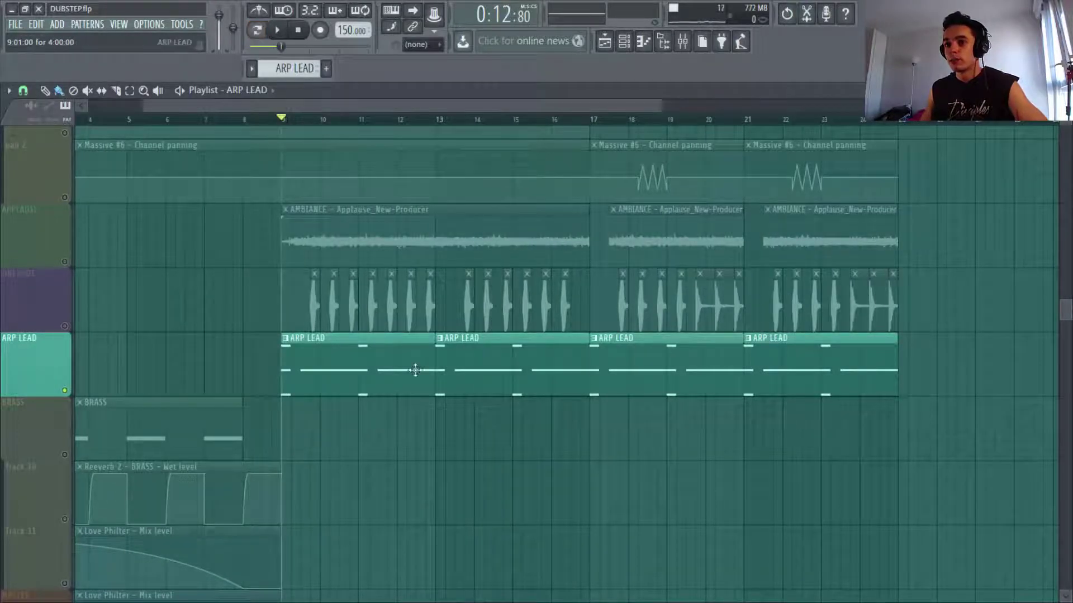
key("space")
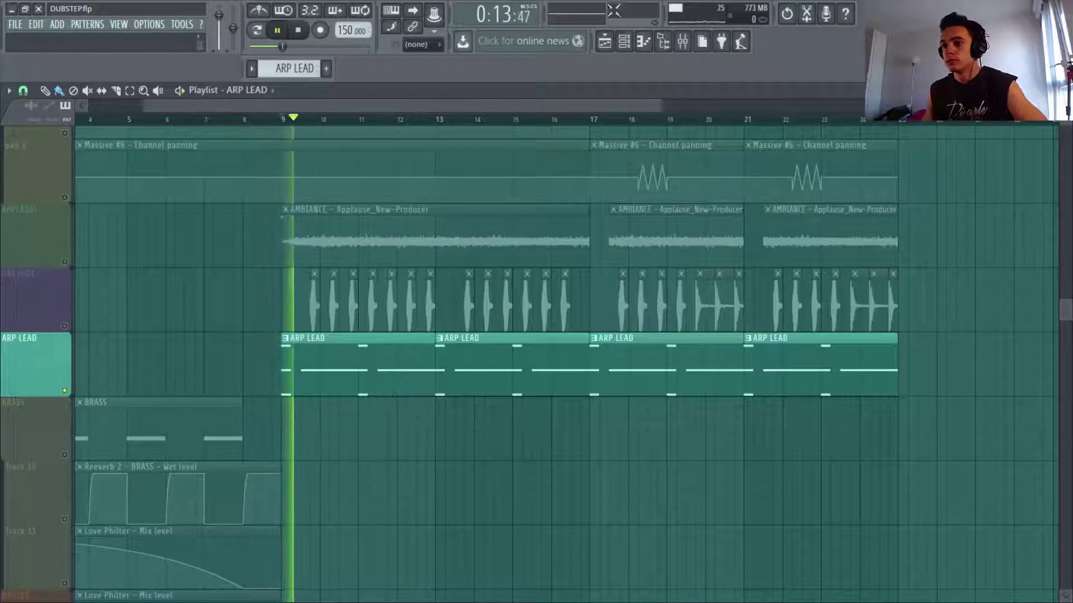
key("space")
left_click(683, 44)
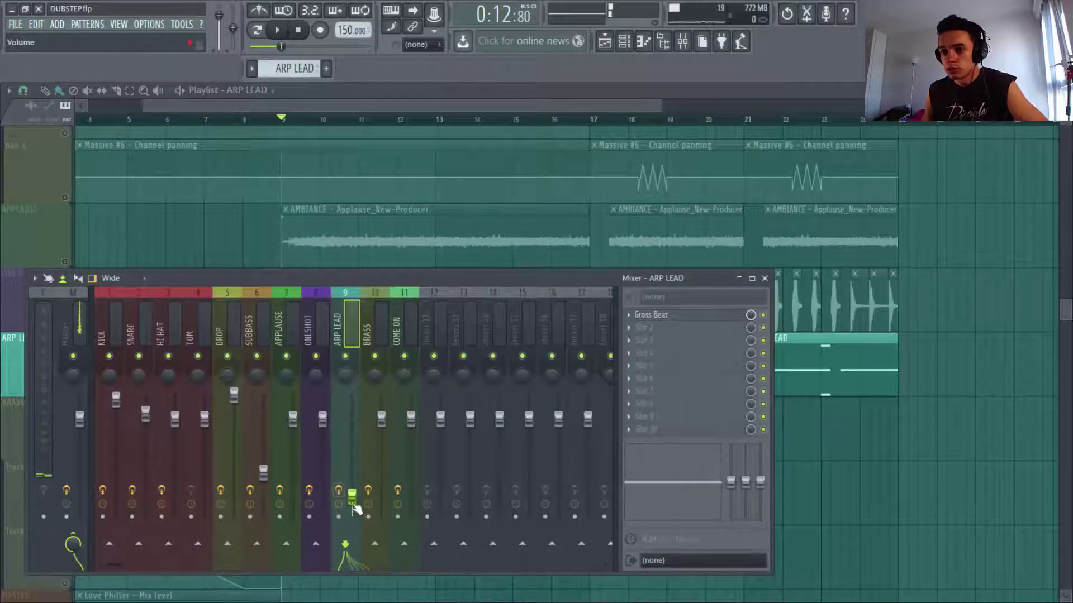
key("F9")
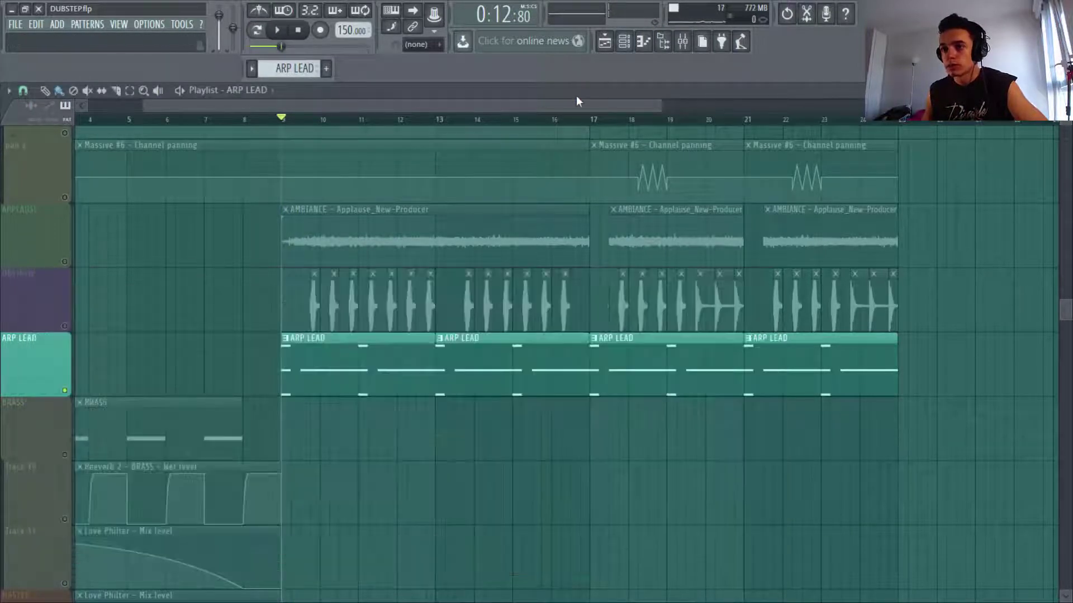
Step: Re-enable all playlist tracks and play the full arrangement from bar 9
scroll(107, 241, "up", 3)
right_click(65, 197)
right_click(65, 196)
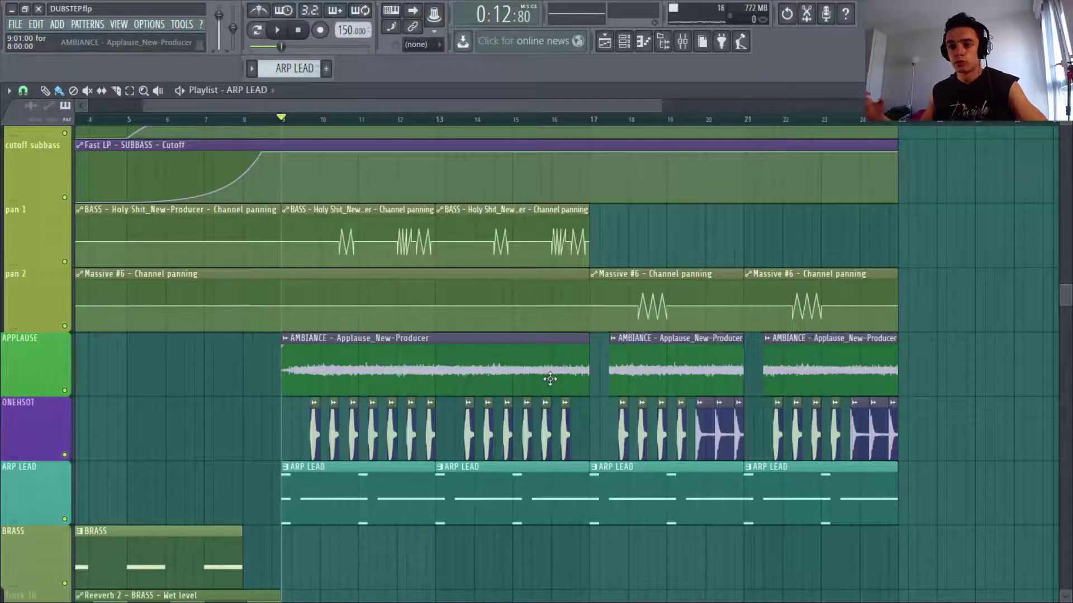
key("space")
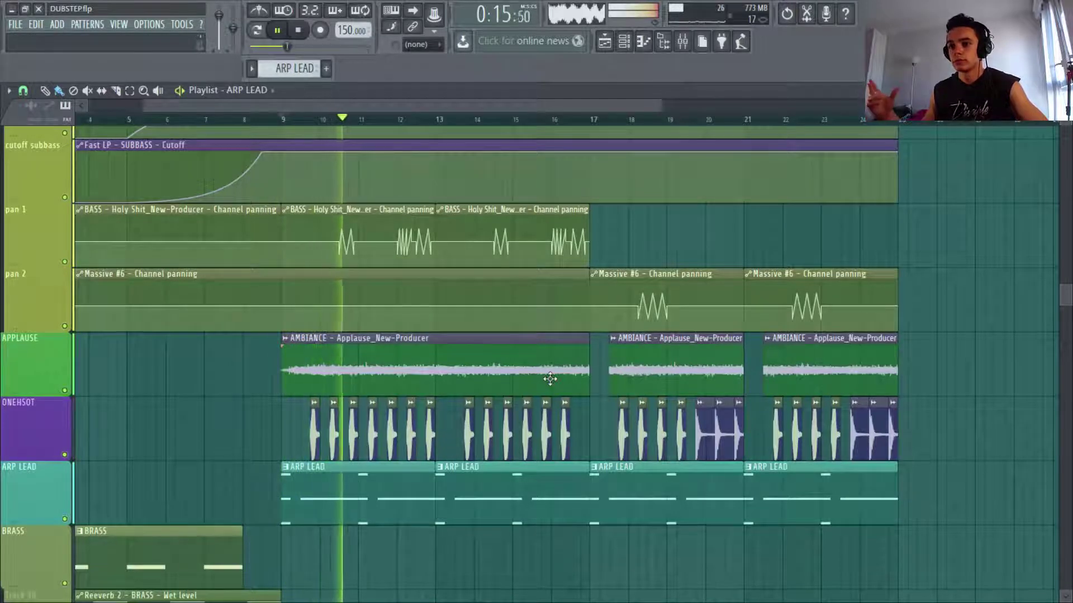
key("space")
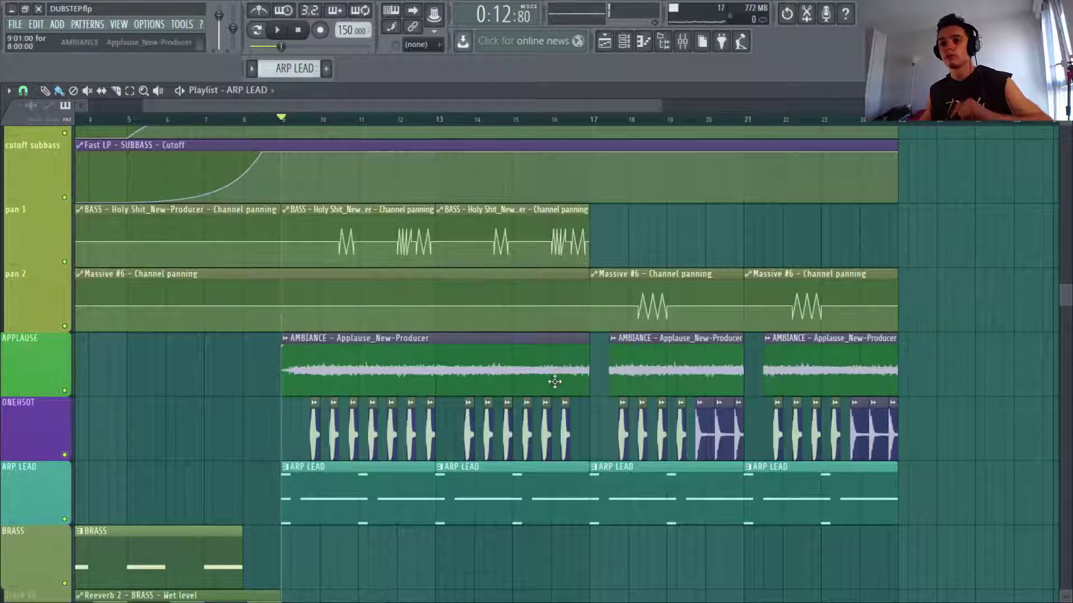
Step: Examine the whole arrangement, from the effect and drum tracks down to the BRASS and MASTER tracks in the intro
scroll(878, 347, "up", 15)
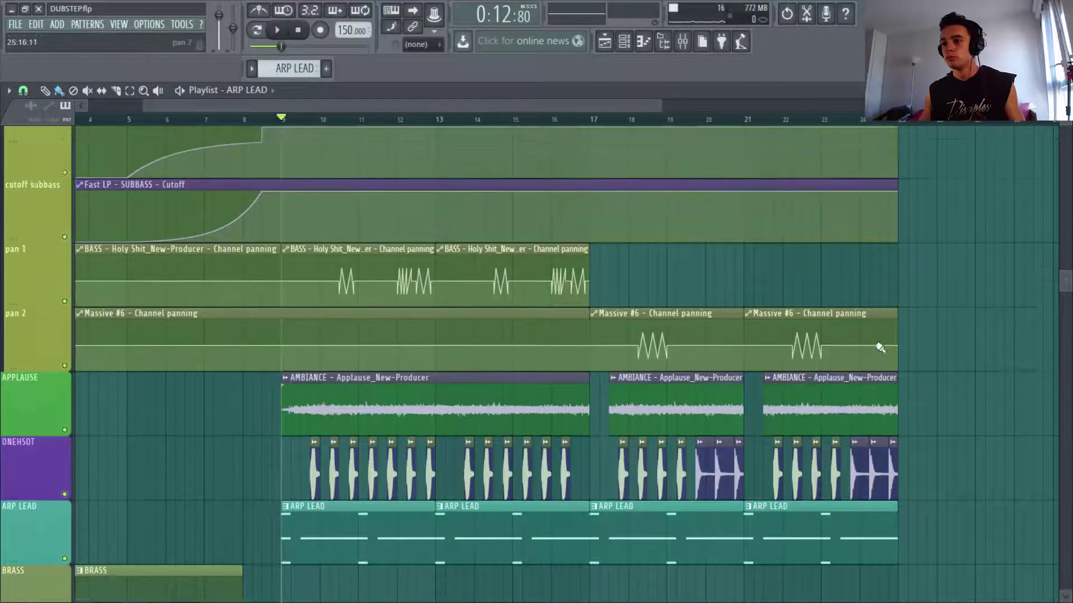
scroll(886, 348, "up", 3)
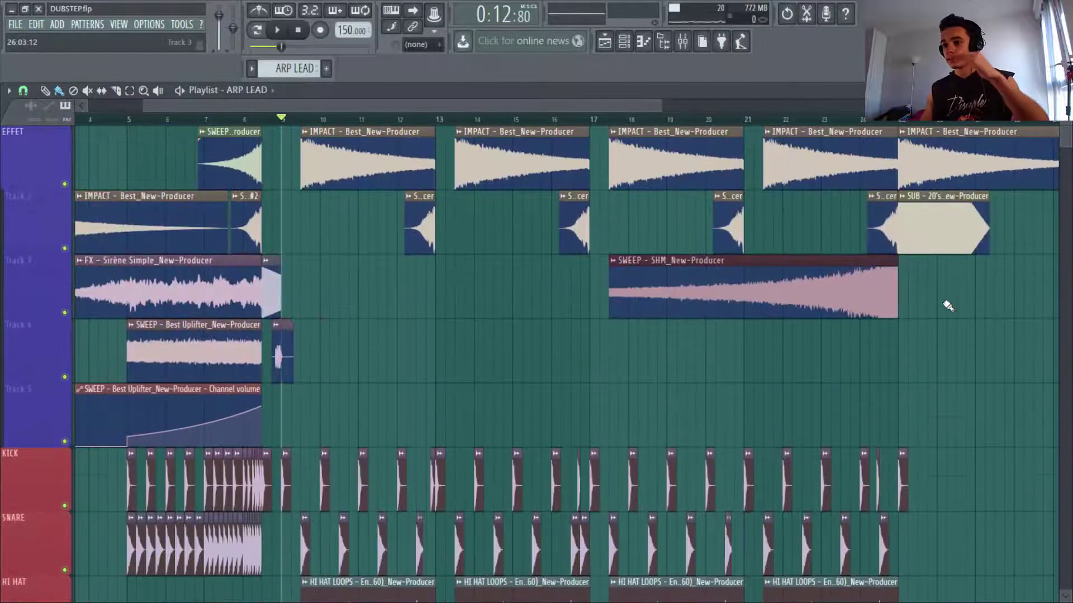
scroll(943, 272, "down", 5)
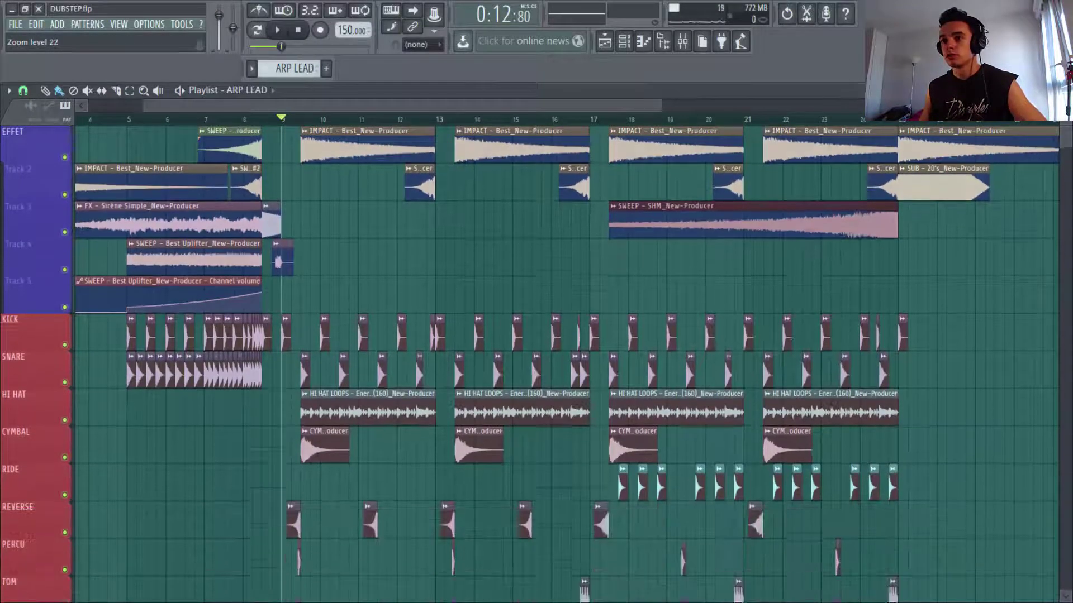
scroll(943, 269, "down", 5)
right_click(890, 290, "ctrl")
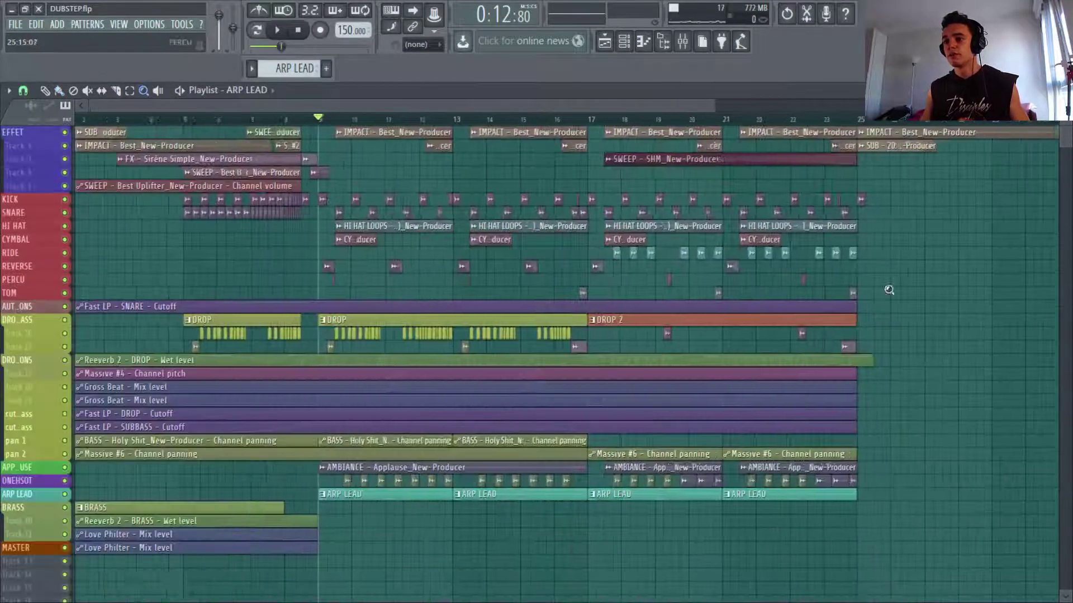
left_click_drag(500, 274, 74, 553)
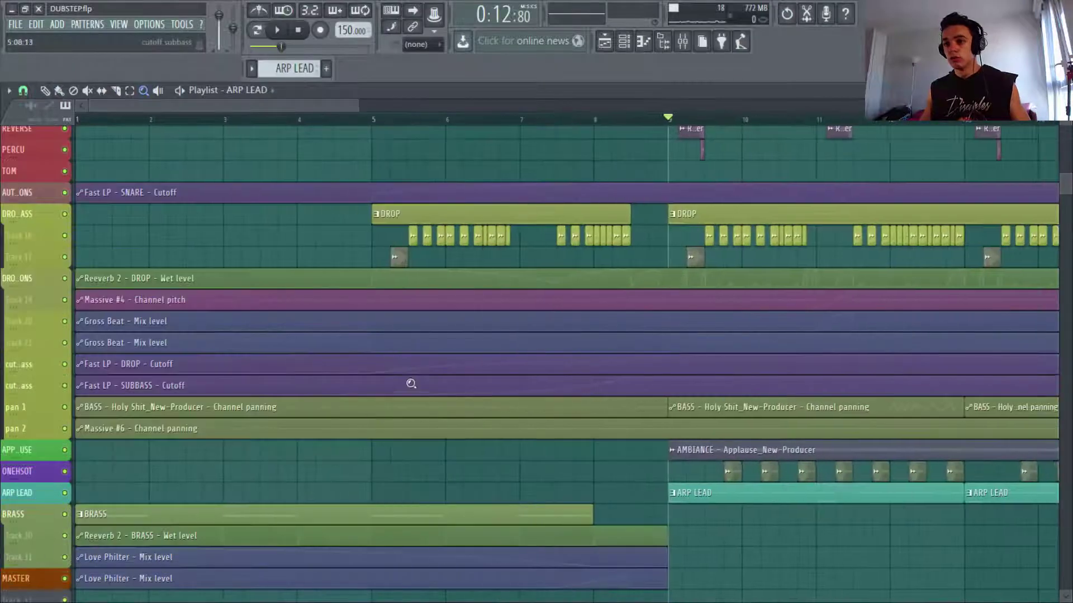
scroll(411, 385, "down", 4)
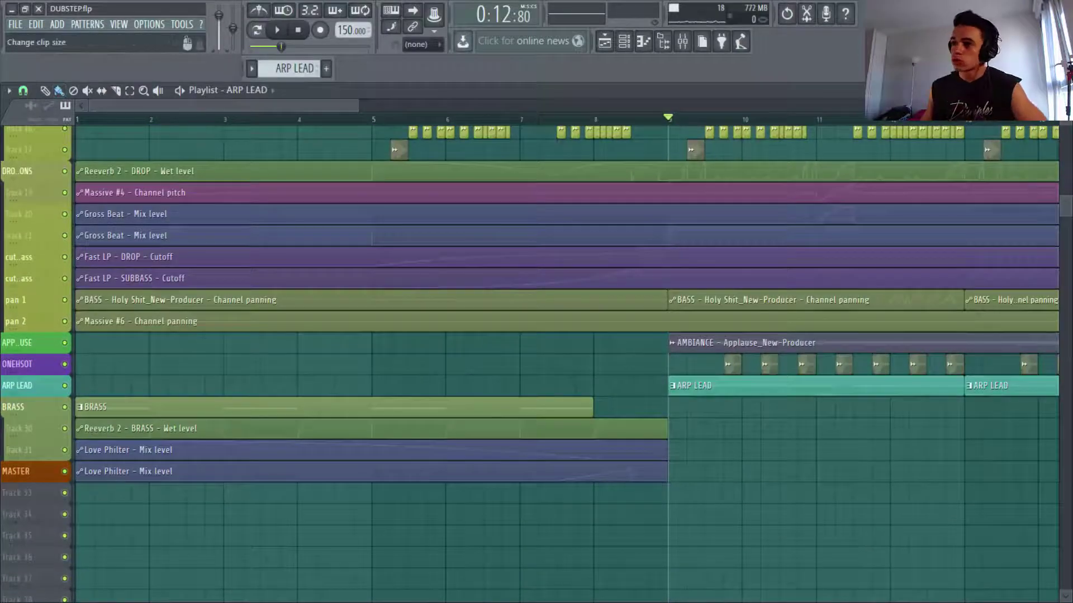
scroll(177, 247, "up", 5)
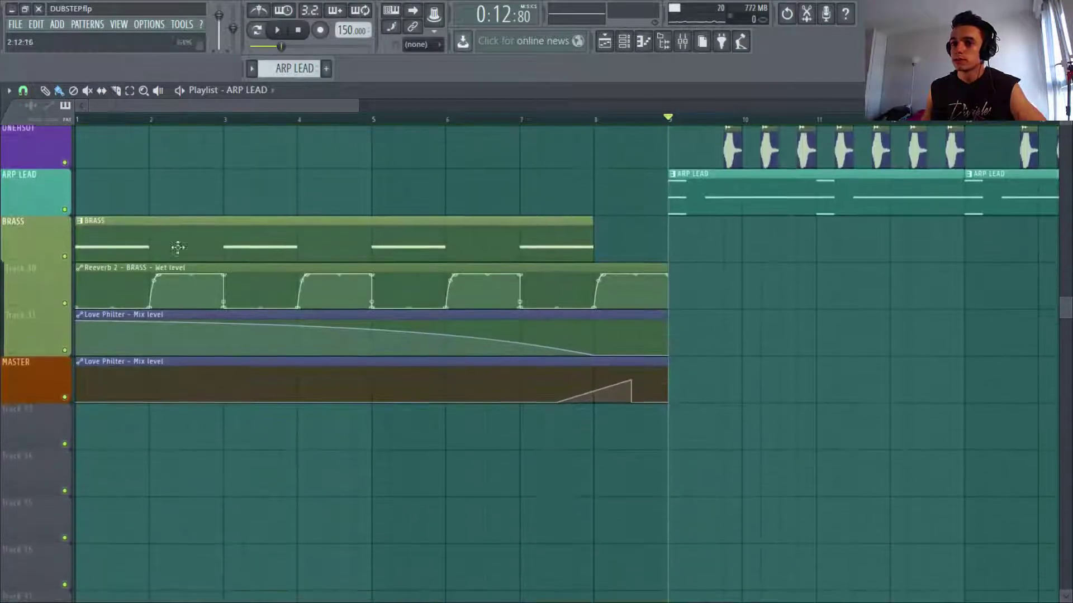
Step: Solo the BRASS track together with its Reeverb 2 and Love Philter automation tracks and play from bar 1
left_click_drag(121, 119, 75, 121)
right_click(57, 252)
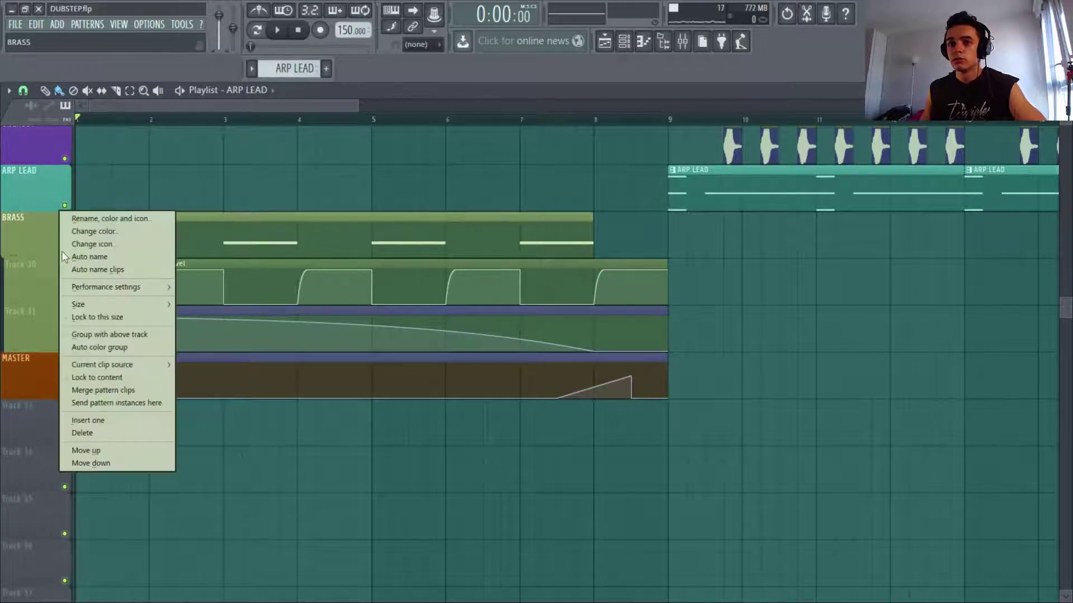
left_click(56, 252)
right_click(64, 253)
left_click(65, 300)
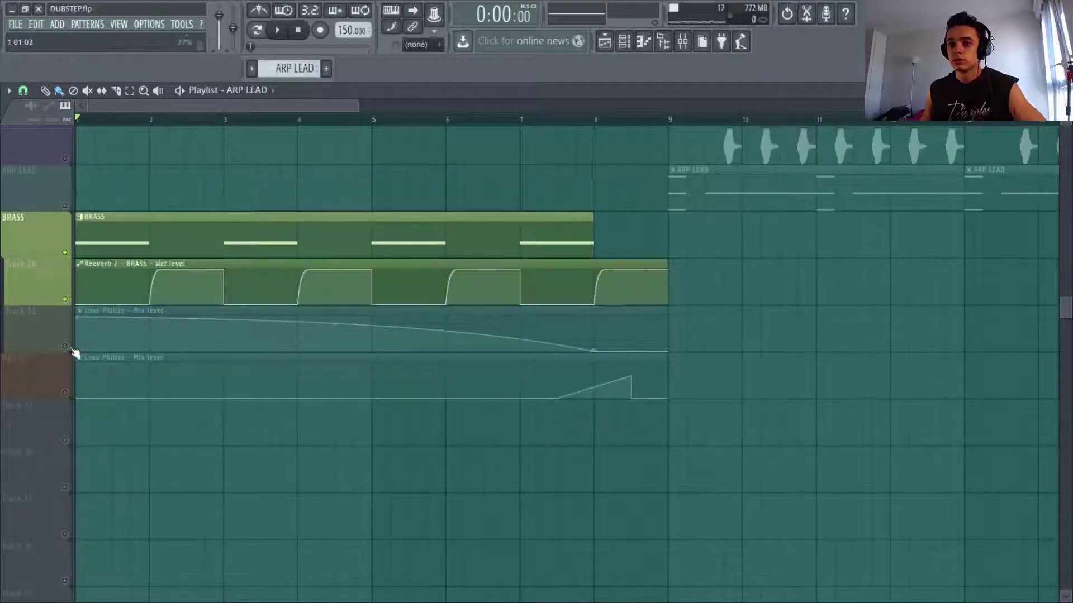
left_click(65, 347)
key("space")
Step: Show the BRASS pattern in the channel rack during playback, stop it and inspect the Massive #11 synth preset
left_click(623, 41)
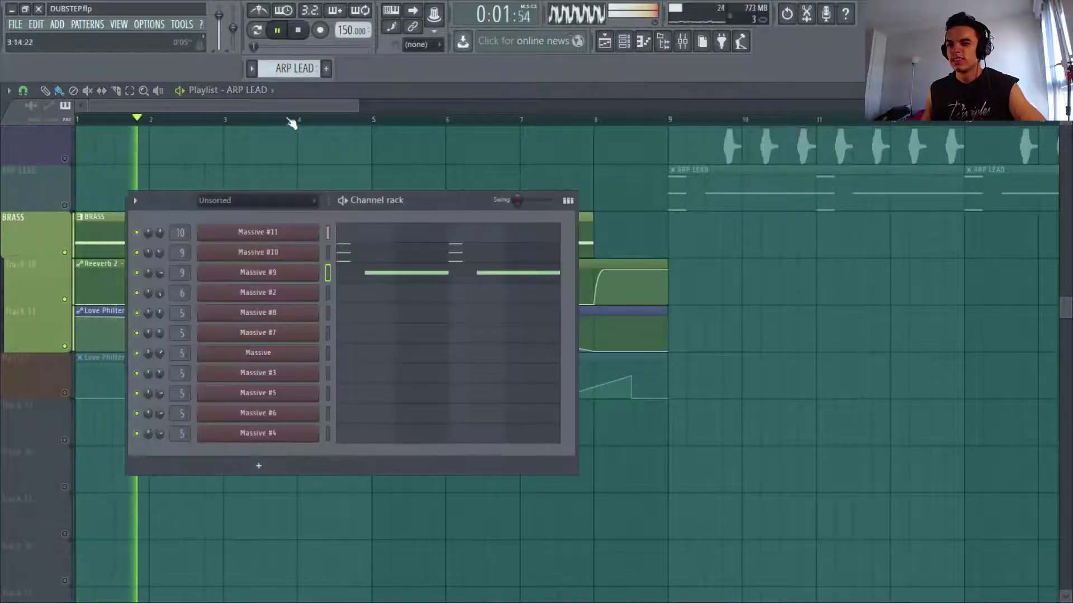
left_click(251, 68)
left_click(271, 125)
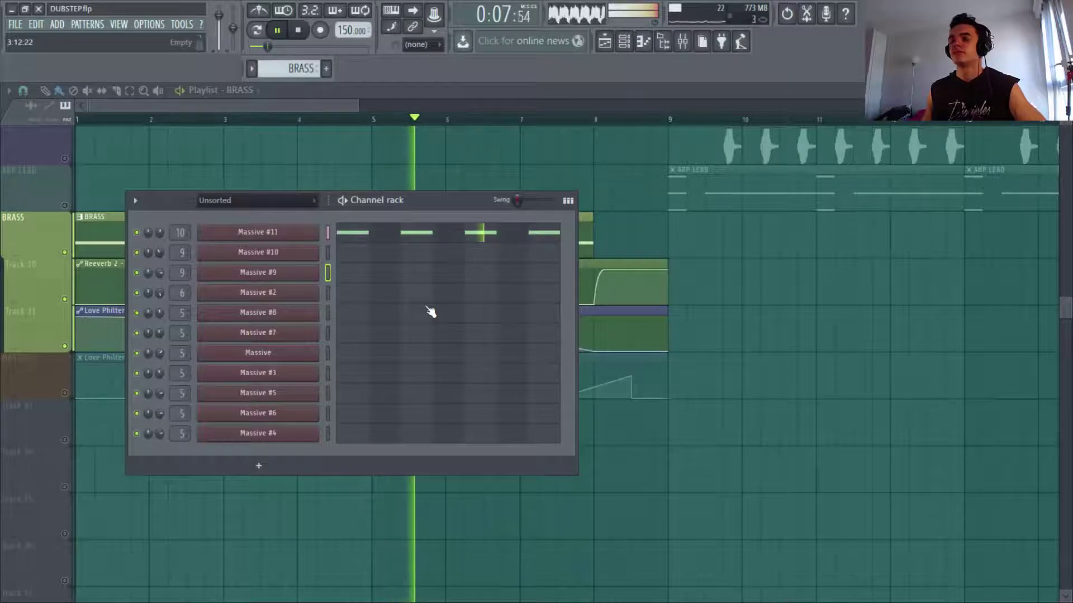
key("space")
left_click(305, 241)
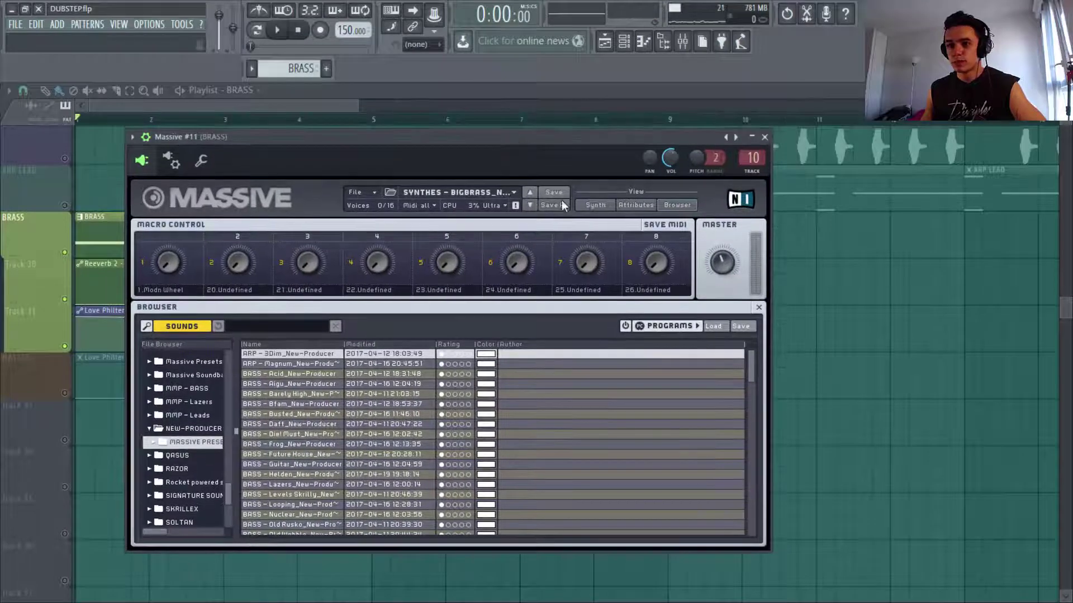
left_click(764, 137)
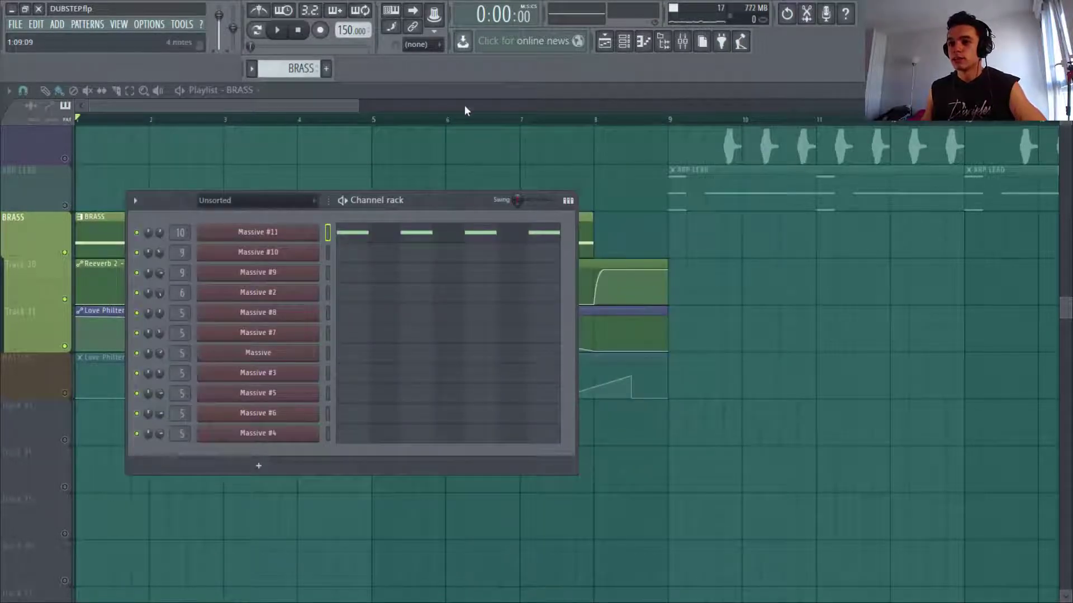
Step: Show the BRASS mixer track's effects and reposition the mixer below the BRASS automation clips
key("F6")
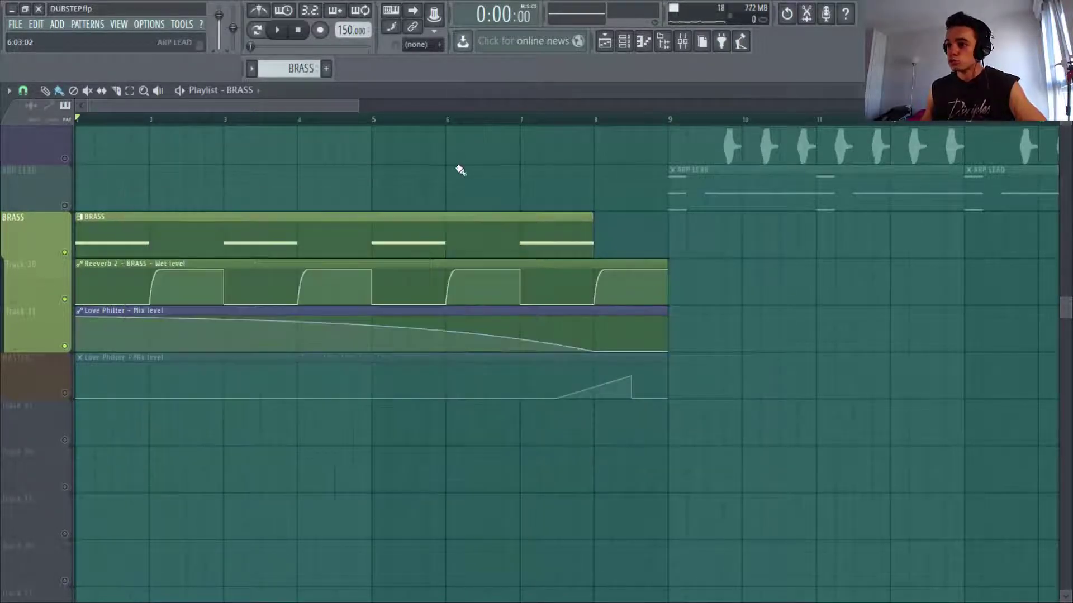
scroll(467, 165, "up", 1)
left_click(682, 41)
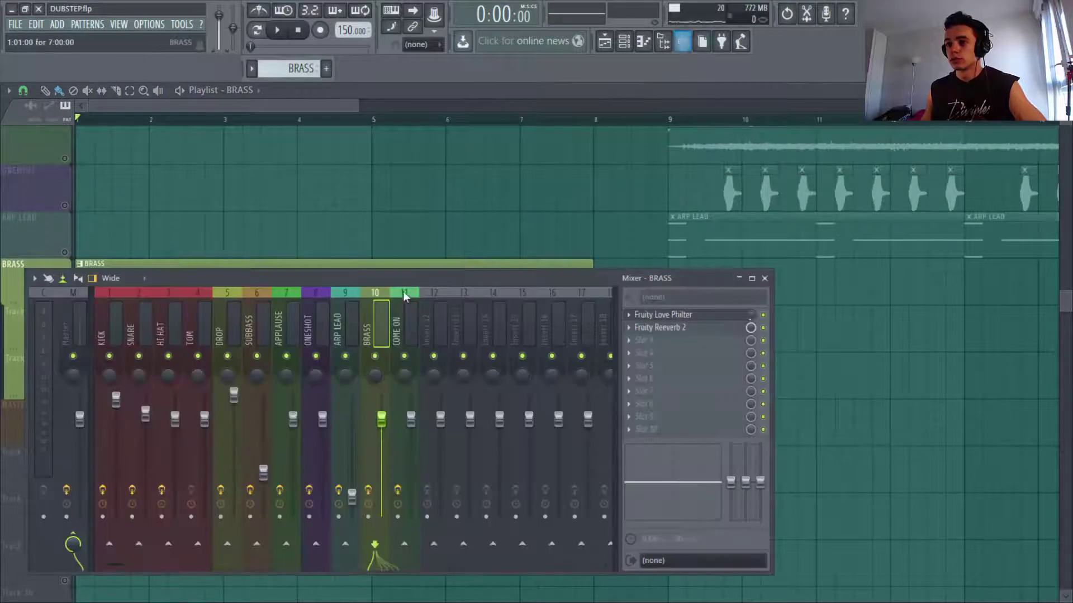
left_click_drag(412, 275, 443, 422)
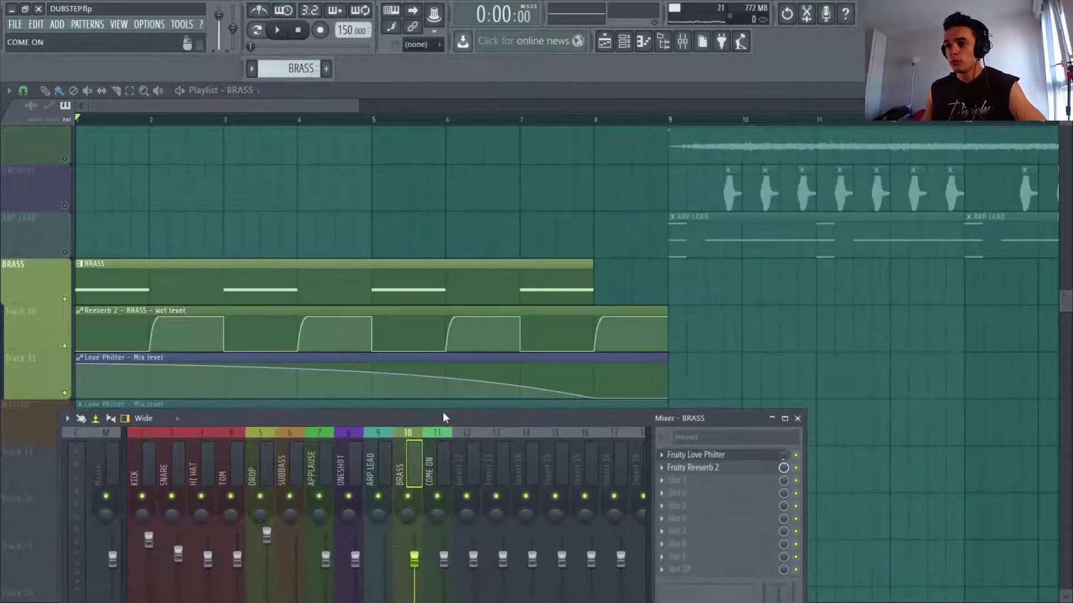
Step: Open the BRASS track's Fruity Reeverb 2, place it below the automation clips, watch its wet level during playback and close it
left_click(685, 477)
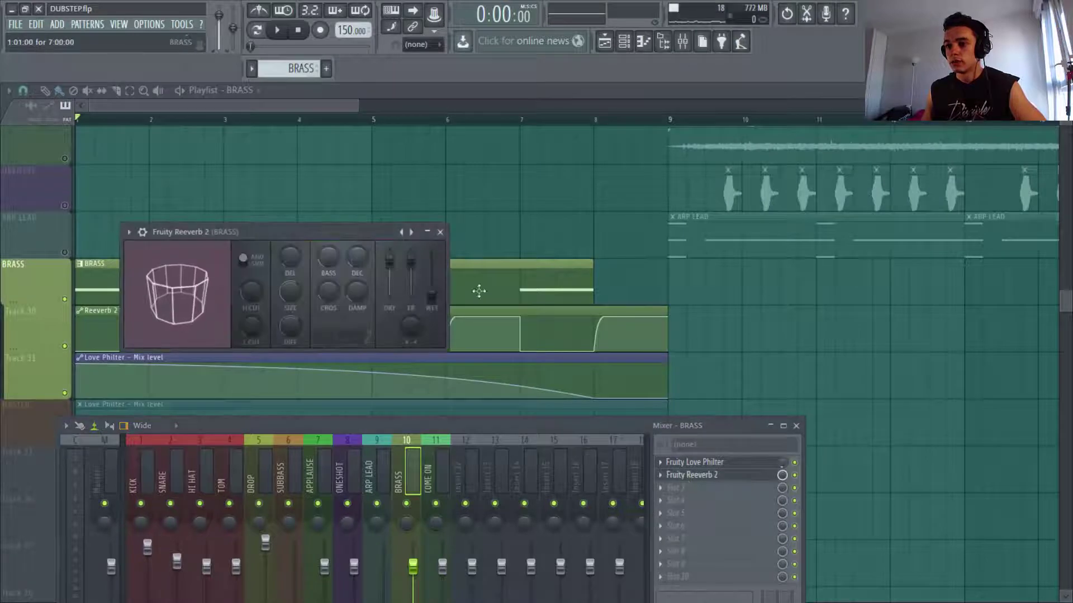
left_click_drag(375, 232, 367, 438)
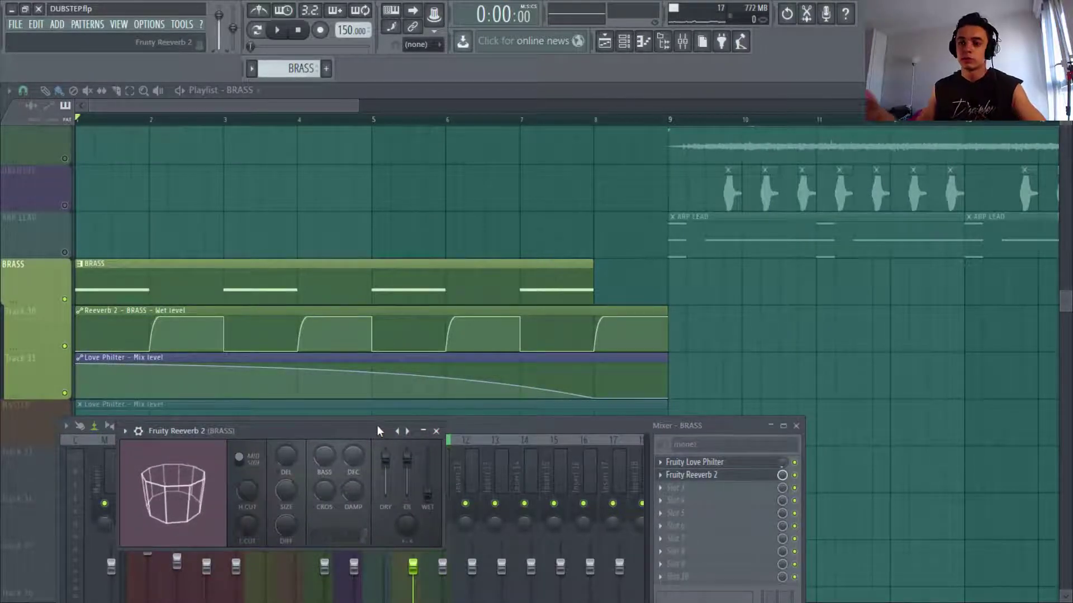
key("space")
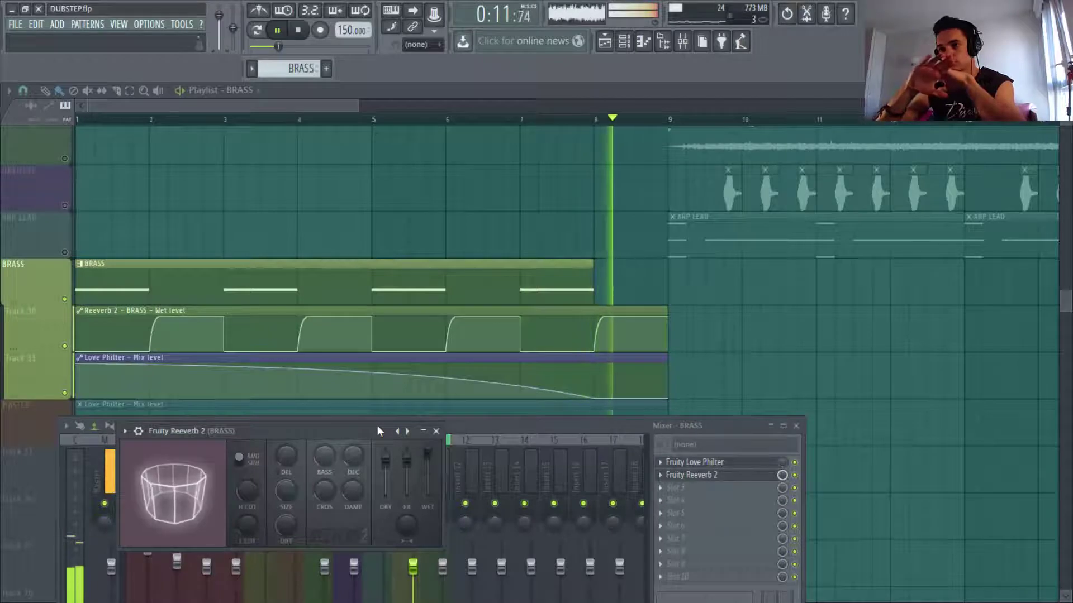
key("space")
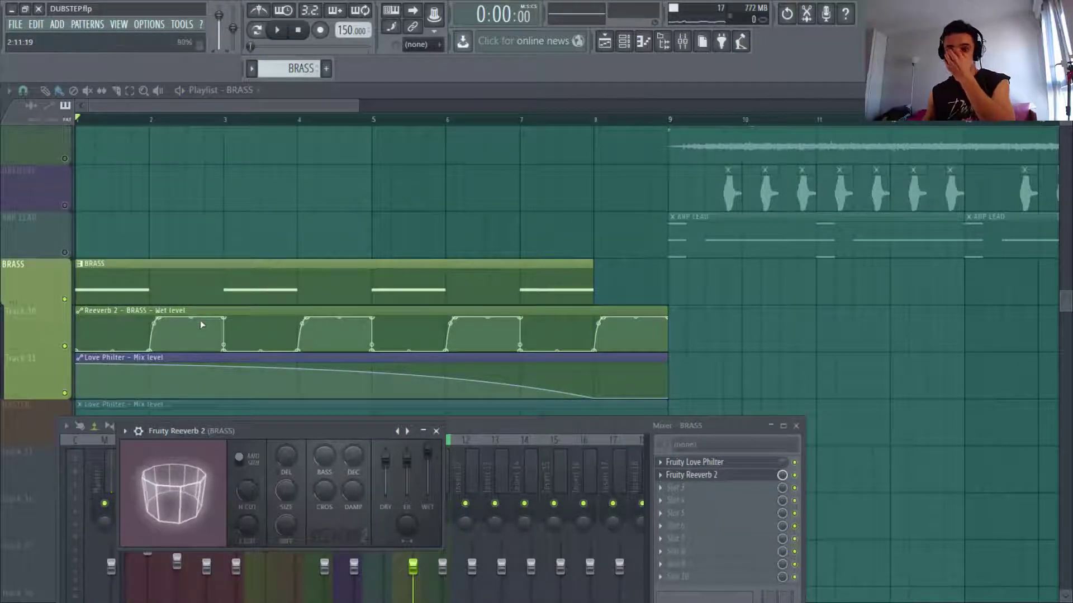
left_click(437, 431)
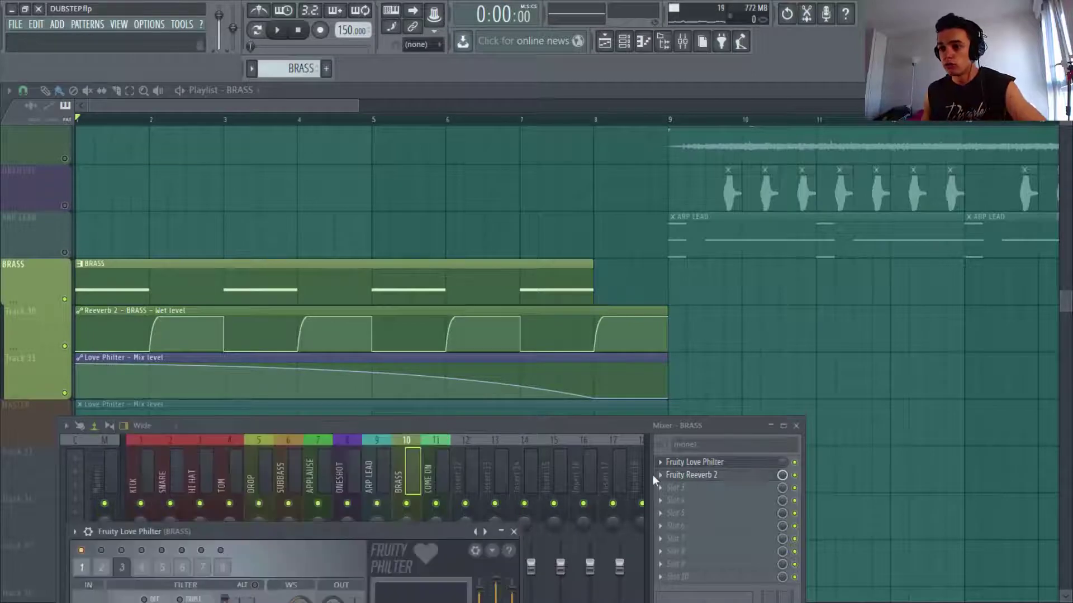
Step: Open the BRASS track's Fruity Love Philter, move it over the playlist, show its preset list and close the plugin
left_click(706, 468)
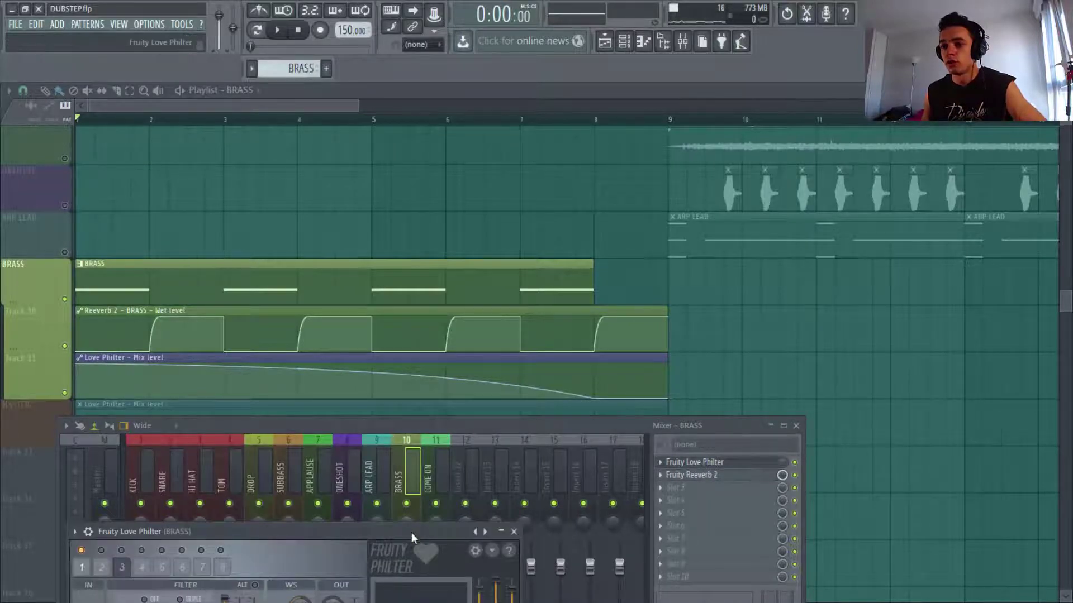
left_click_drag(412, 537, 520, 206)
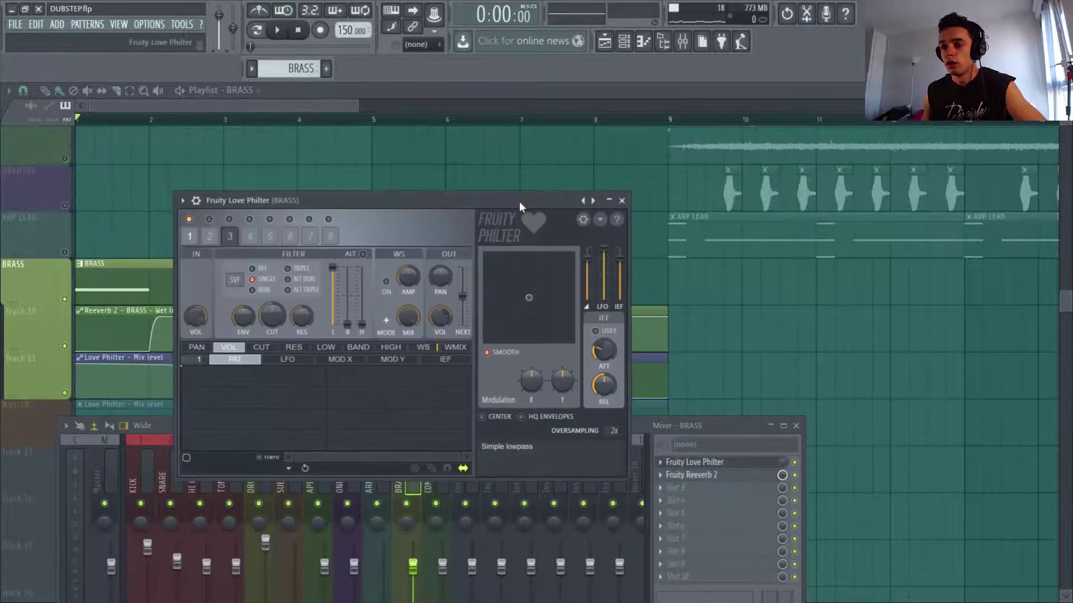
left_click(182, 200)
mouse_move(218, 241)
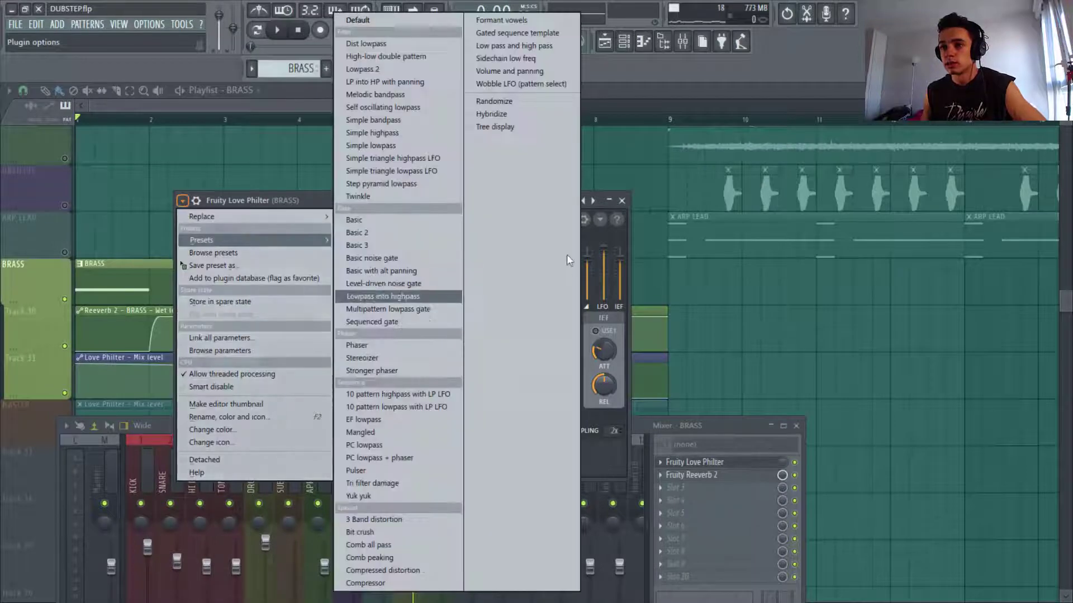
left_click(628, 236)
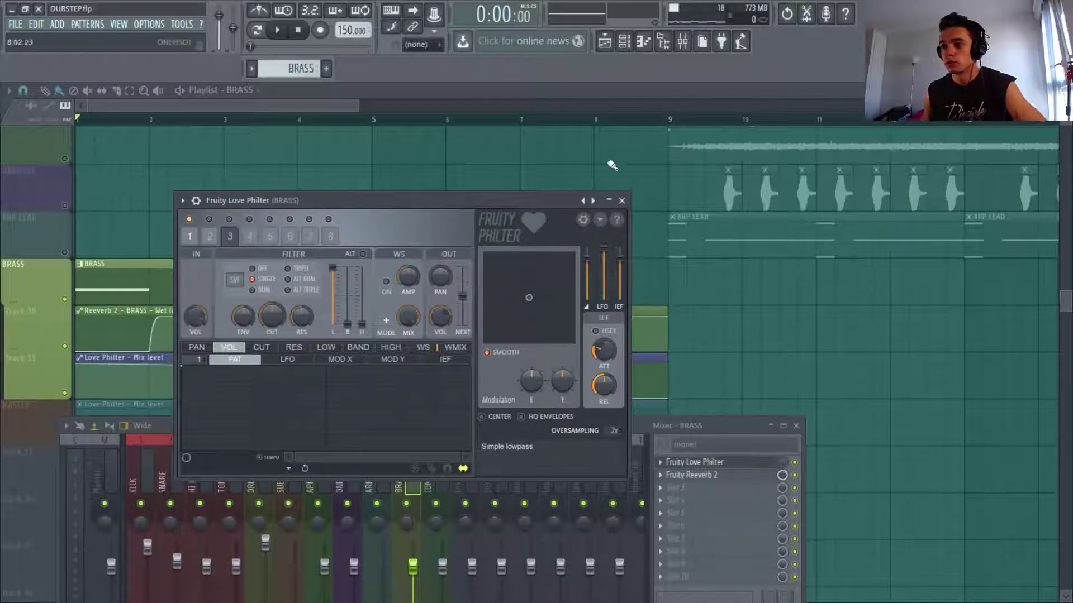
left_click(622, 201)
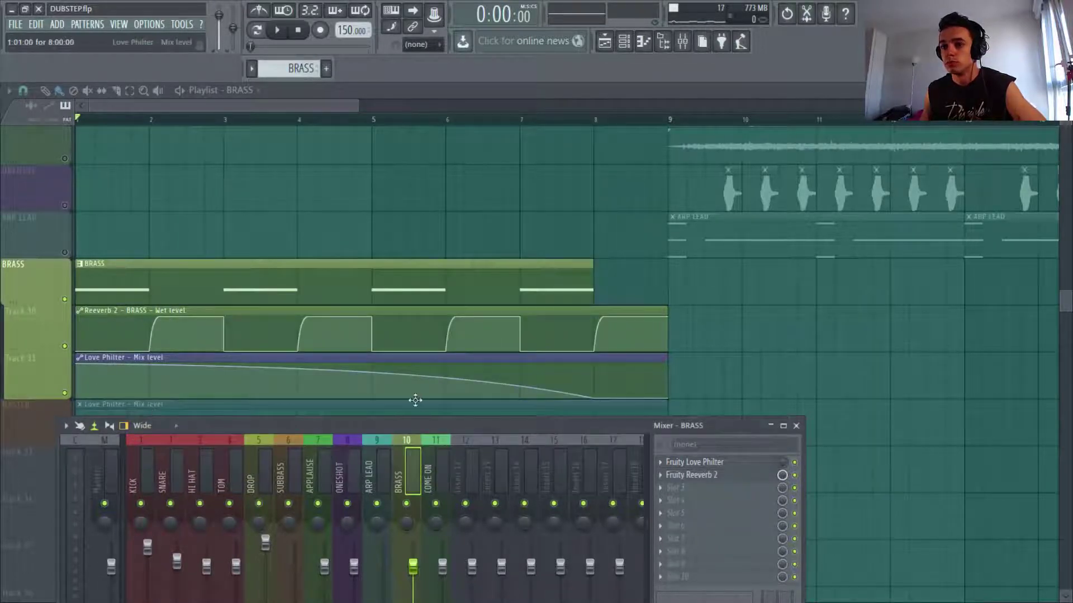
Step: Play the brass from bar 1 while watching the Love Philter mix level in the mixer, and close the mixer
key("space")
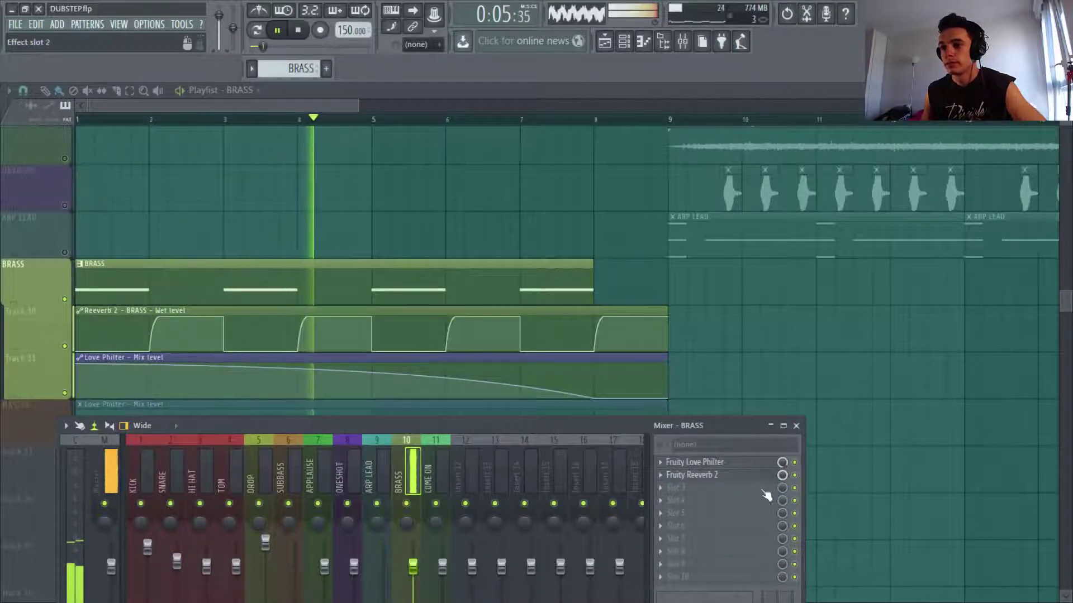
key("space")
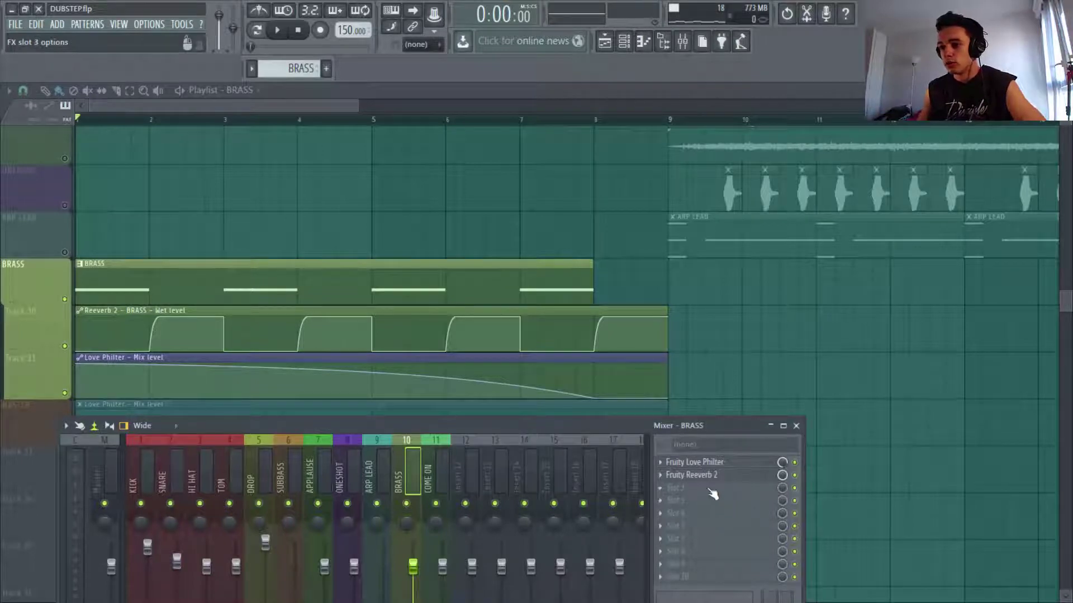
left_click(798, 426)
Step: Set the playback position to bar 5 and enable the DROP SUBBASS track with the two audio tracks beneath it
scroll(680, 464, "down", 8)
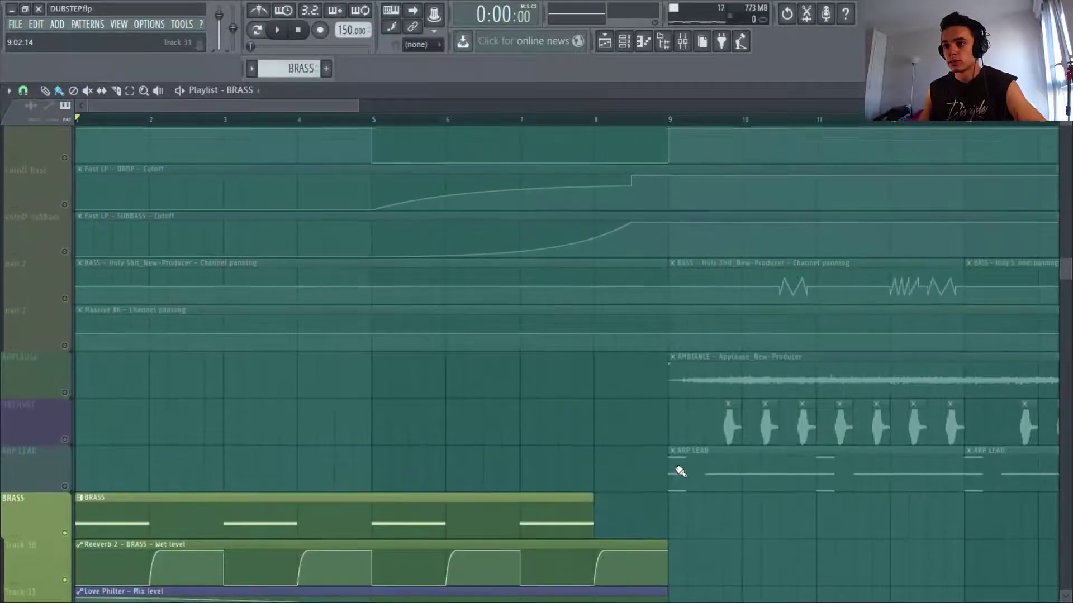
scroll(676, 469, "up", 4)
scroll(692, 447, "down", 4)
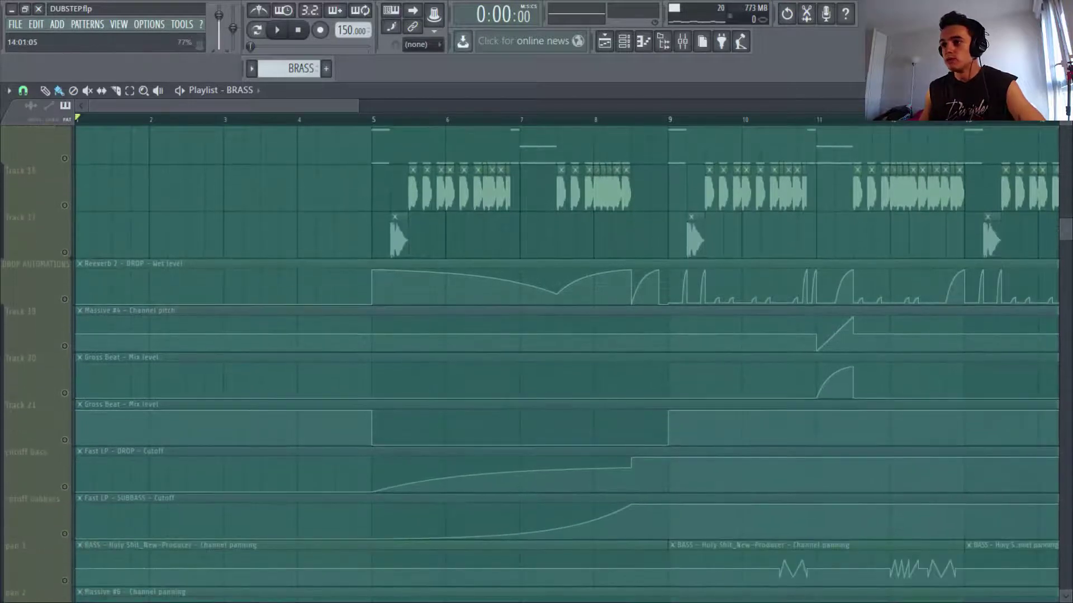
left_click_drag(1065, 112, 1065, 121)
scroll(524, 300, "up", 2)
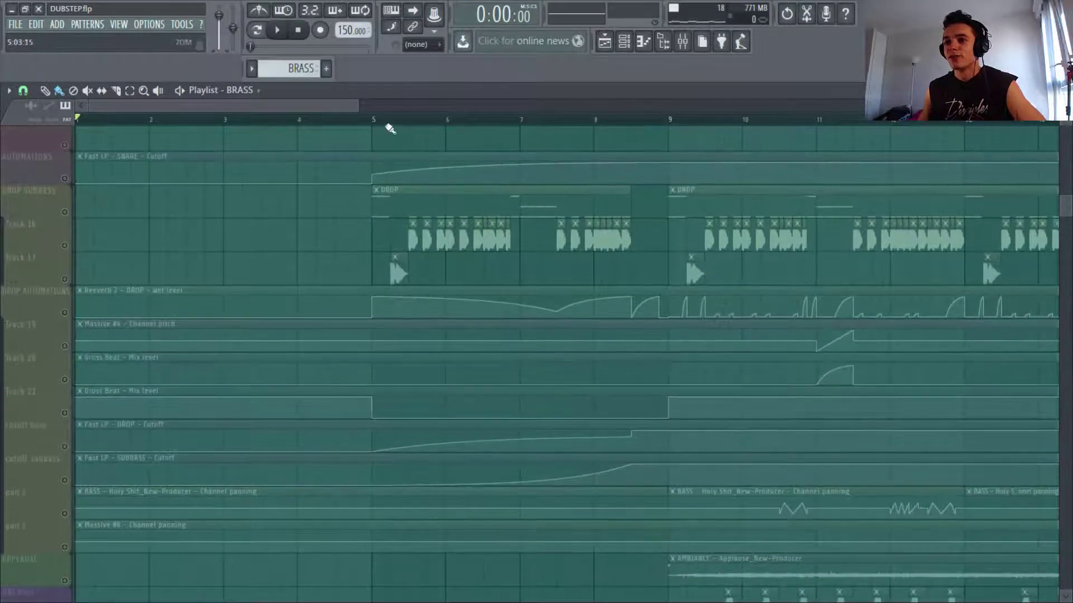
left_click(374, 118)
left_click_drag(57, 200, 62, 268)
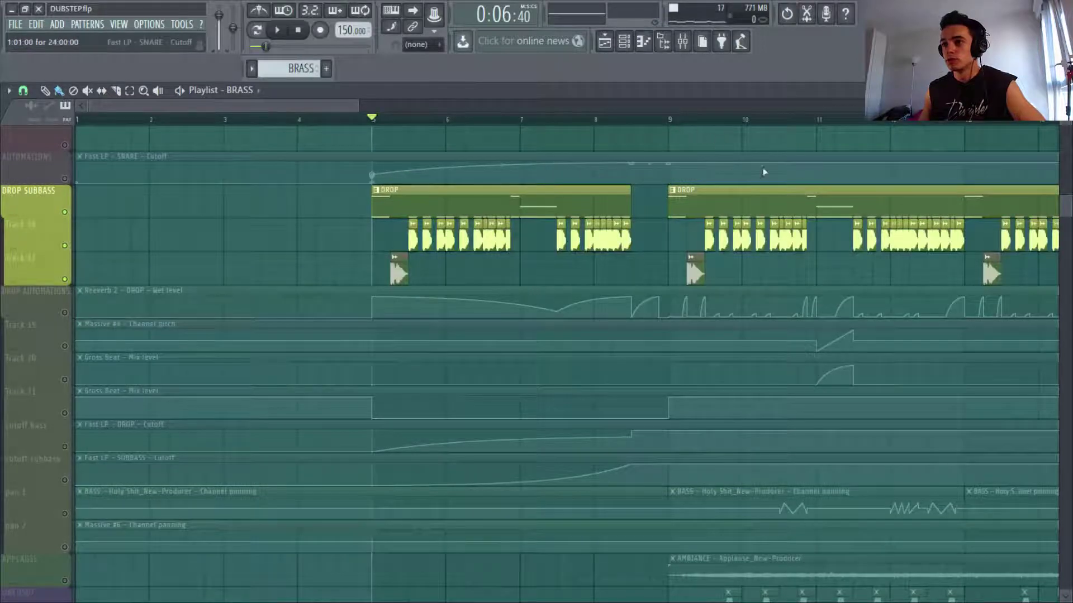
Step: Enable the drop automation tracks: Reeverb 2 wet level, Massive #4 pitch, both Gross Beat mix levels, cutoff bass and cutoff subbass
scroll(463, 274, "down", 1)
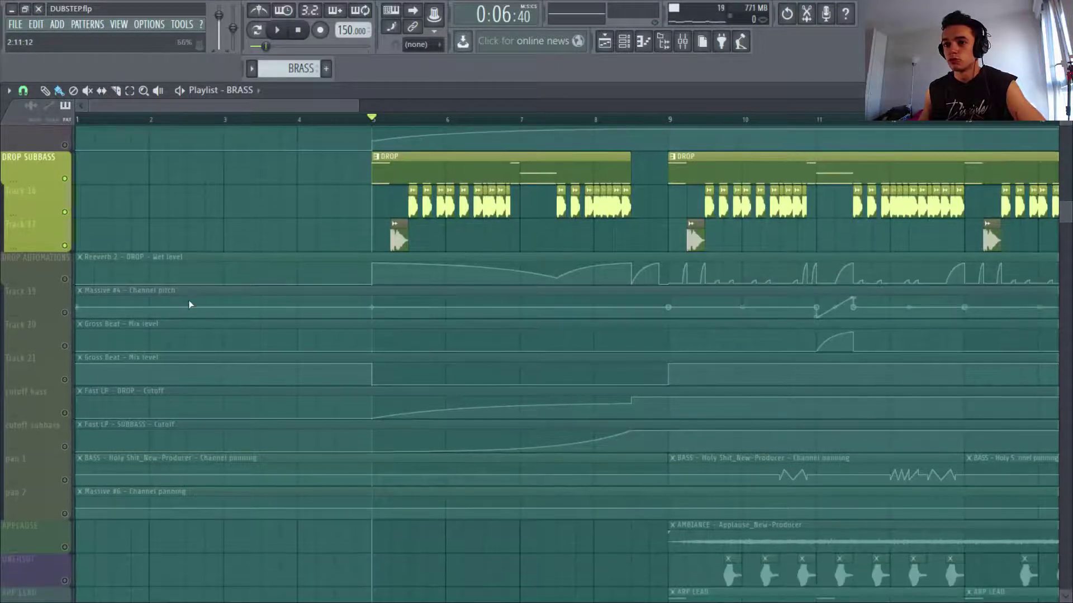
left_click(65, 281)
left_click(65, 313)
left_click(66, 380)
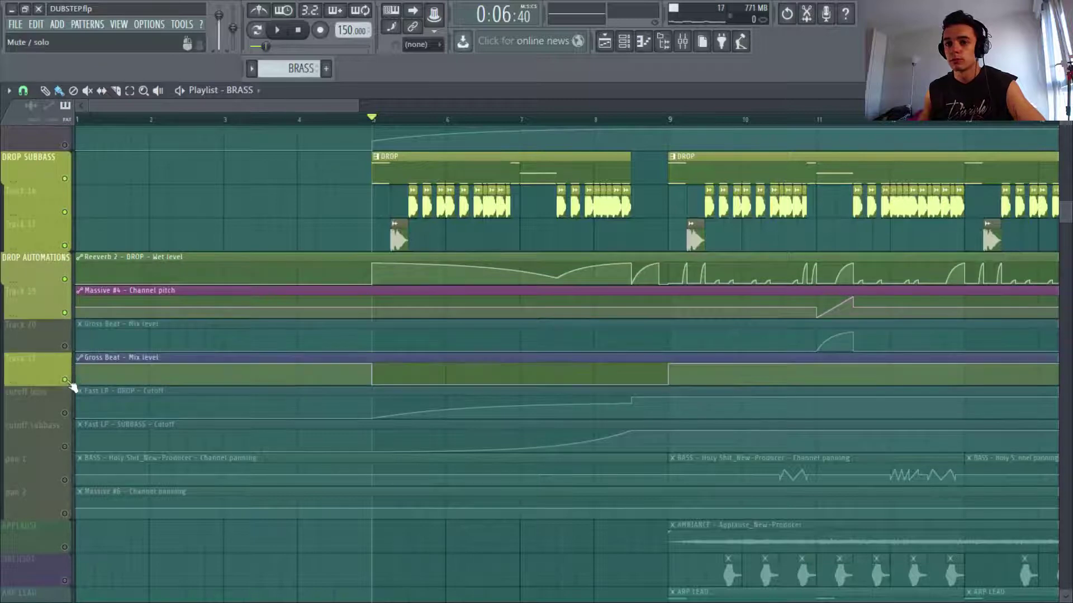
left_click(65, 346)
left_click(66, 413)
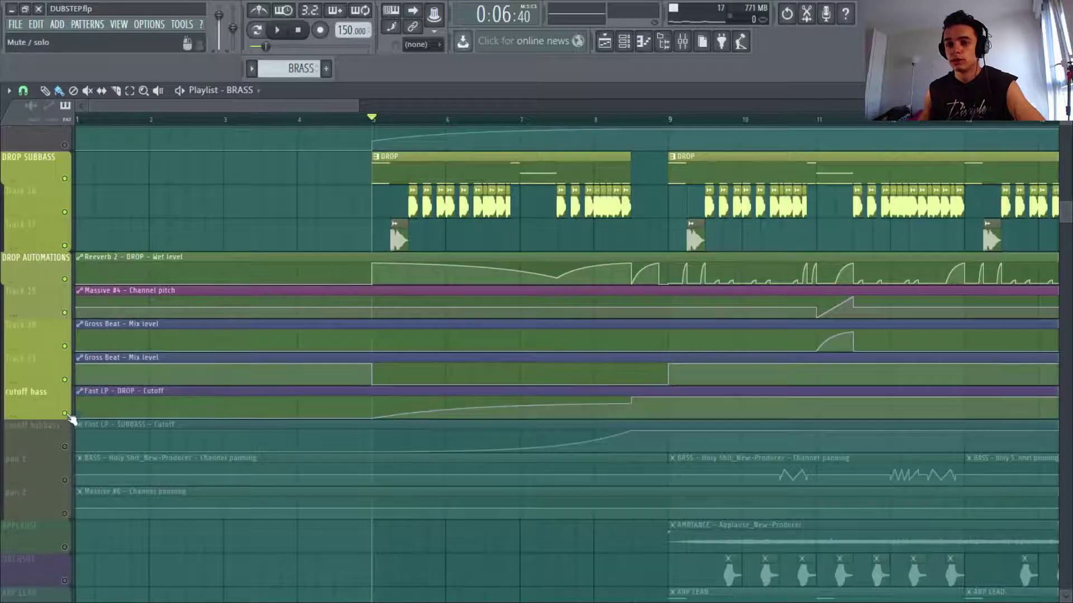
left_click(66, 447)
Step: Play the bass build-up from bar 5 with its automations enabled and stop playback before bar 9
scroll(366, 349, "up", 2)
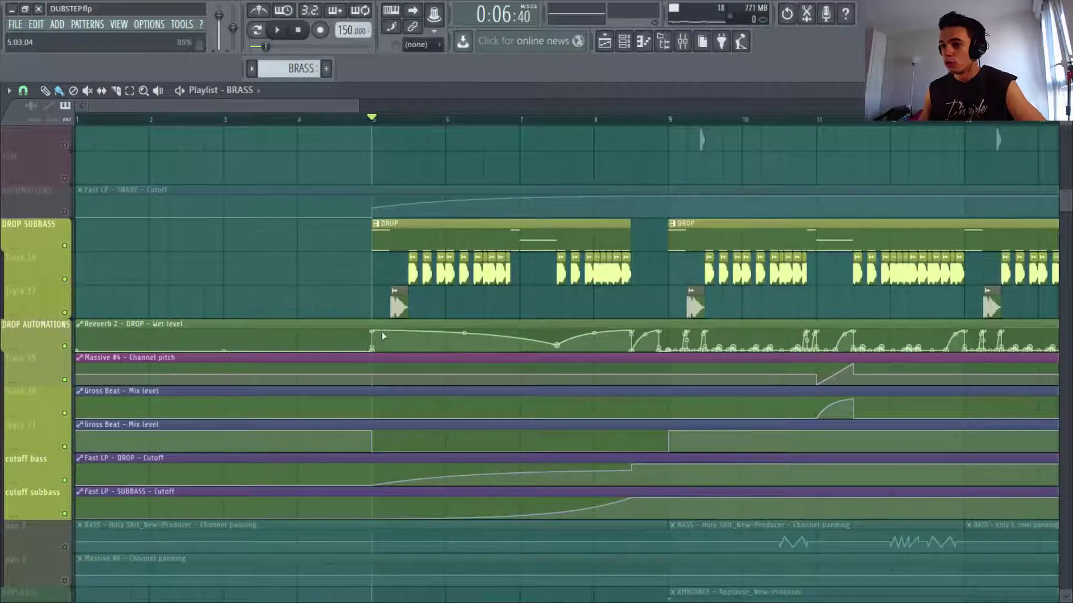
key("space")
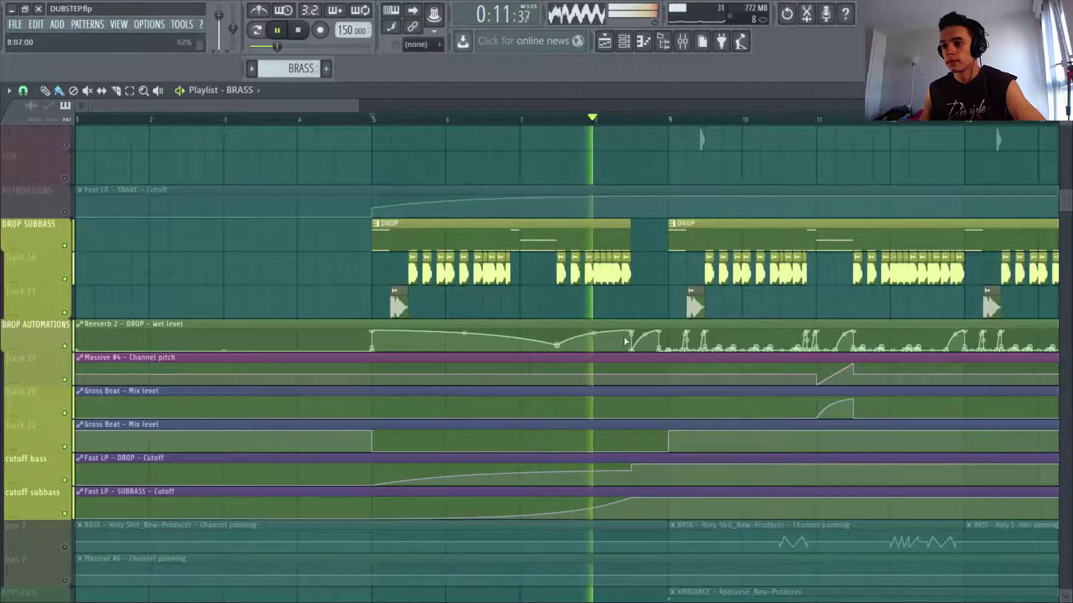
key("space")
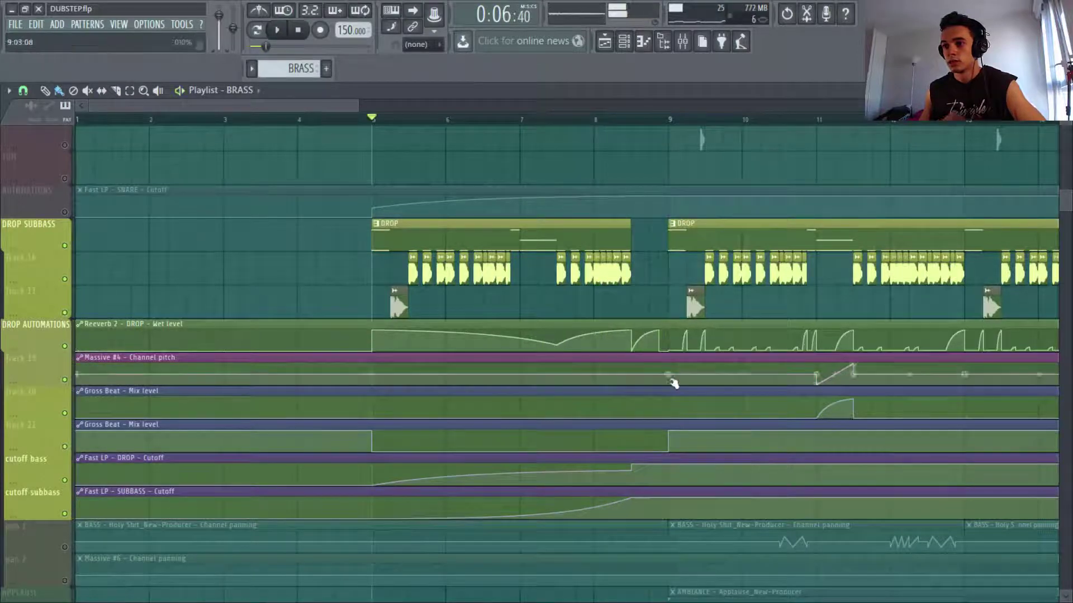
Step: Show the DROP mixer track's effects, including Fruity Reeverb 2, and briefly play the bass from bar 5
left_click(686, 45)
left_click(246, 479)
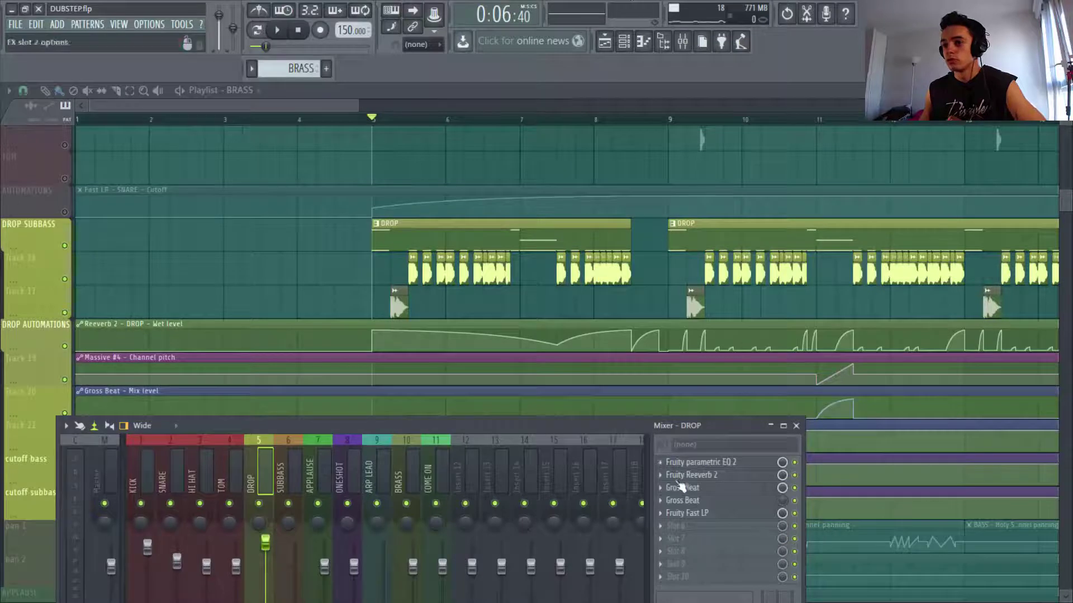
left_click(692, 480)
key("space")
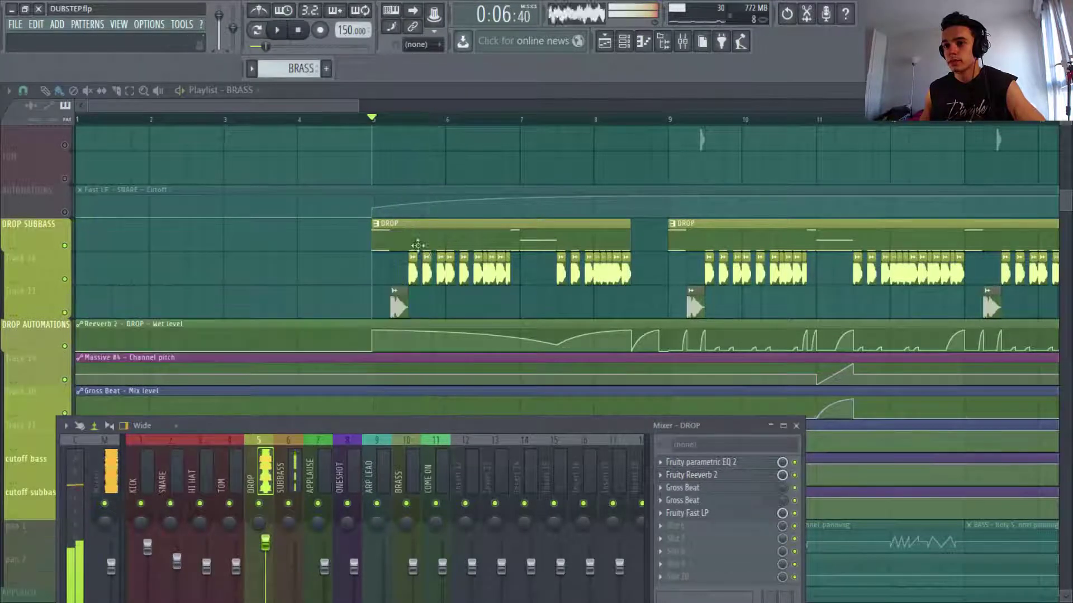
key("space")
left_click(693, 475)
Step: Open the DROP track's Fruity Fast LP, move it below the clips and watch its cutoff during playback from bar 5 with the mixer closed
left_click(718, 514)
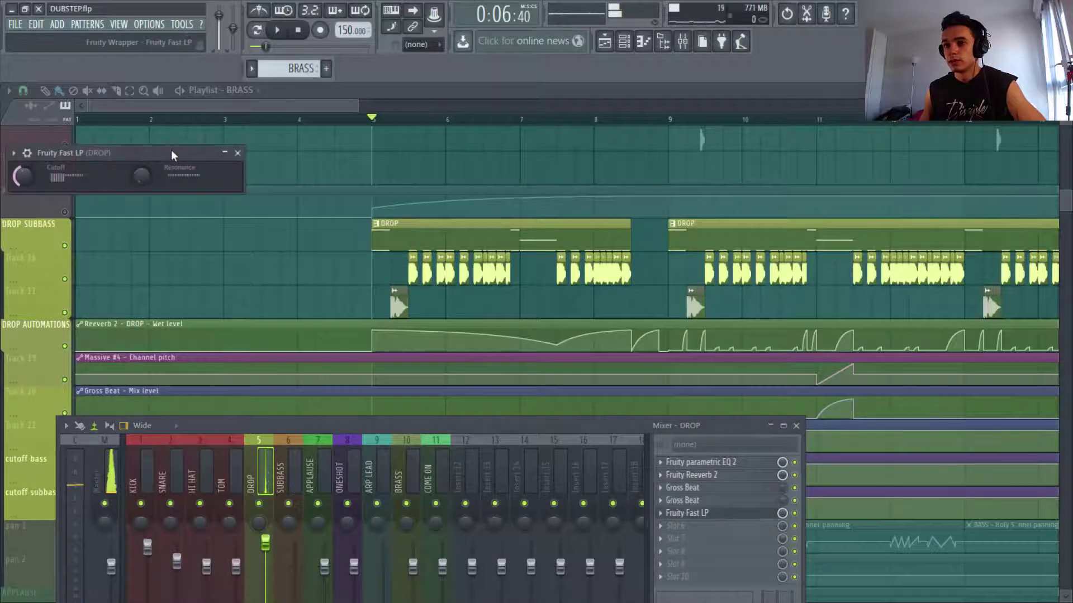
left_click_drag(171, 155, 529, 553)
left_click(797, 426)
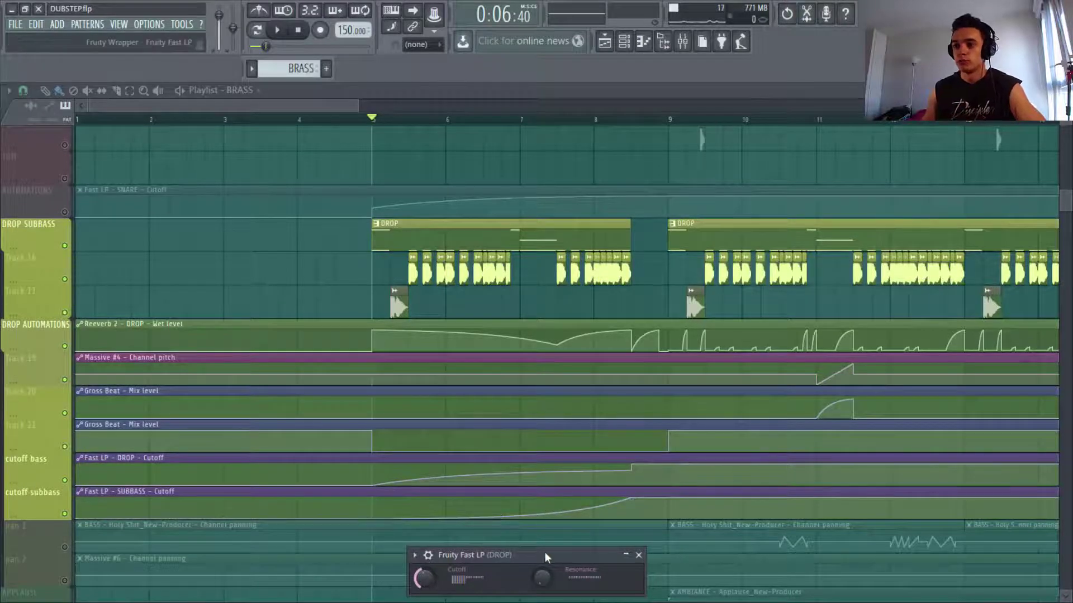
key("space")
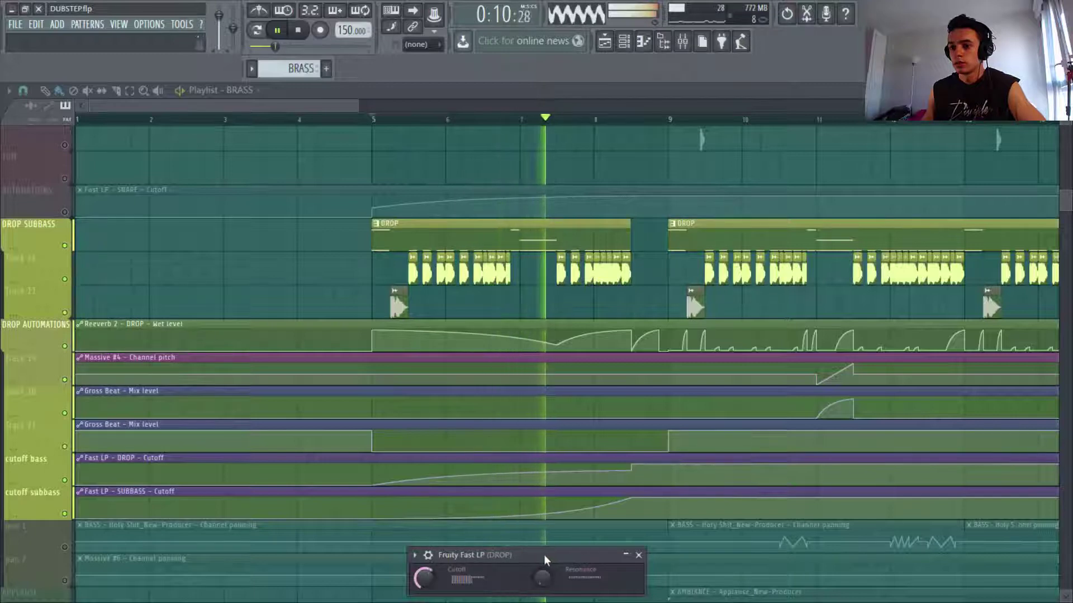
left_click(638, 556)
key("space")
Step: Solo the KICK track and add the SNARE track and its Fast LP cutoff automation track to the solo
scroll(609, 420, "up", 10)
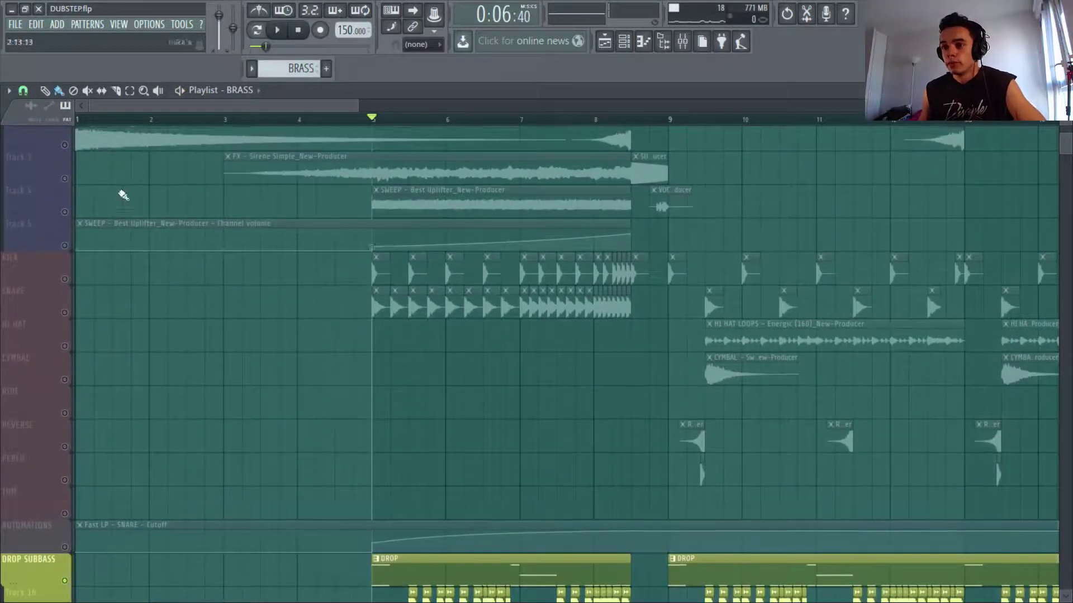
left_click(69, 282)
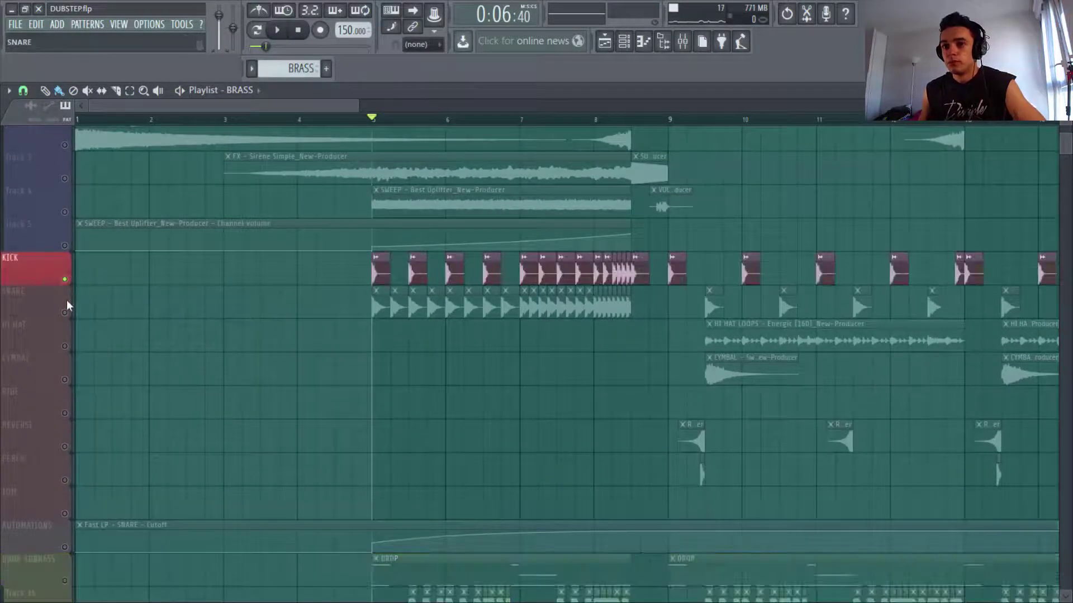
left_click(66, 300, "ctrl")
left_click(70, 551, "ctrl")
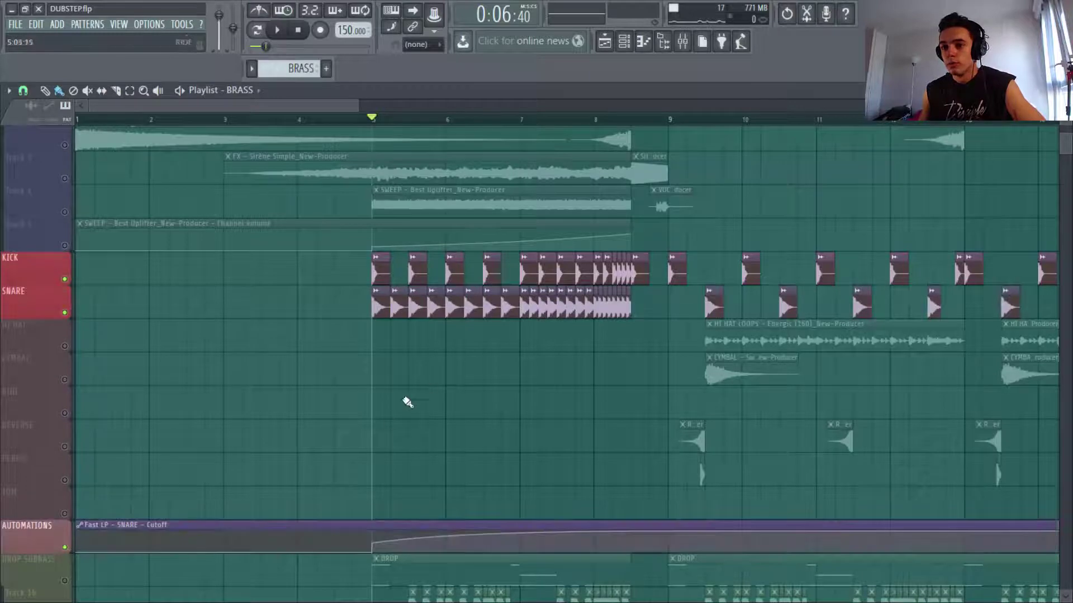
Step: Inspect the kick's sample settings and play the kick and snare build-up from bar 5
double_click(379, 273)
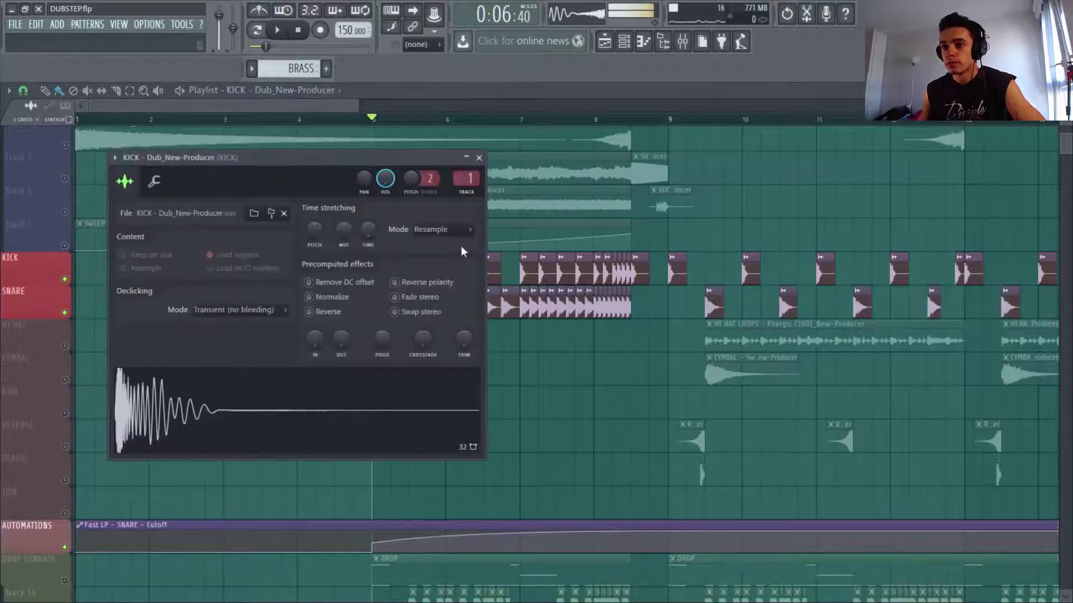
left_click(478, 158)
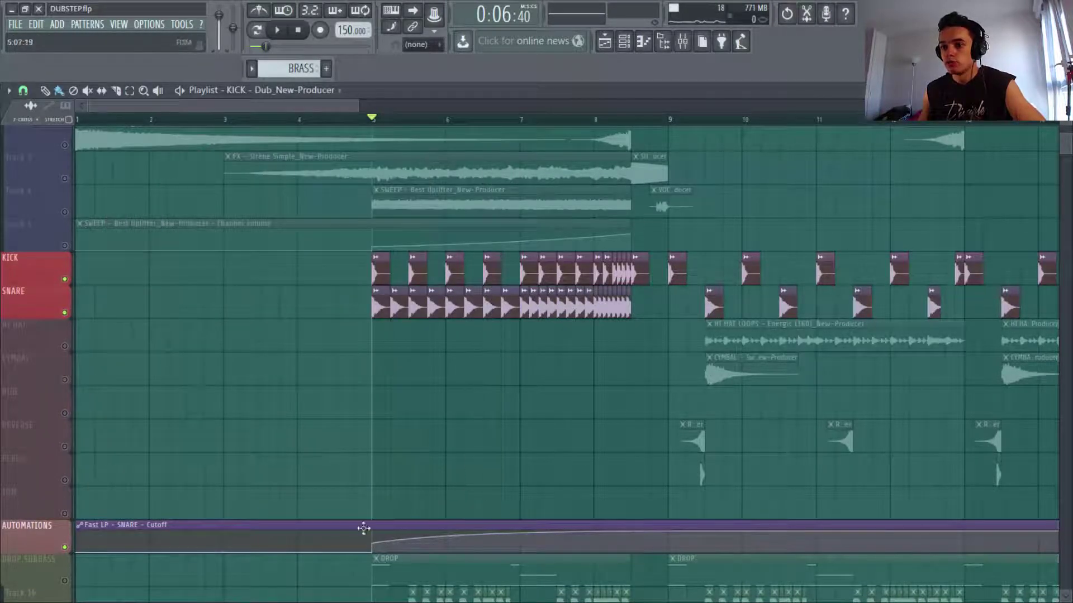
key("space")
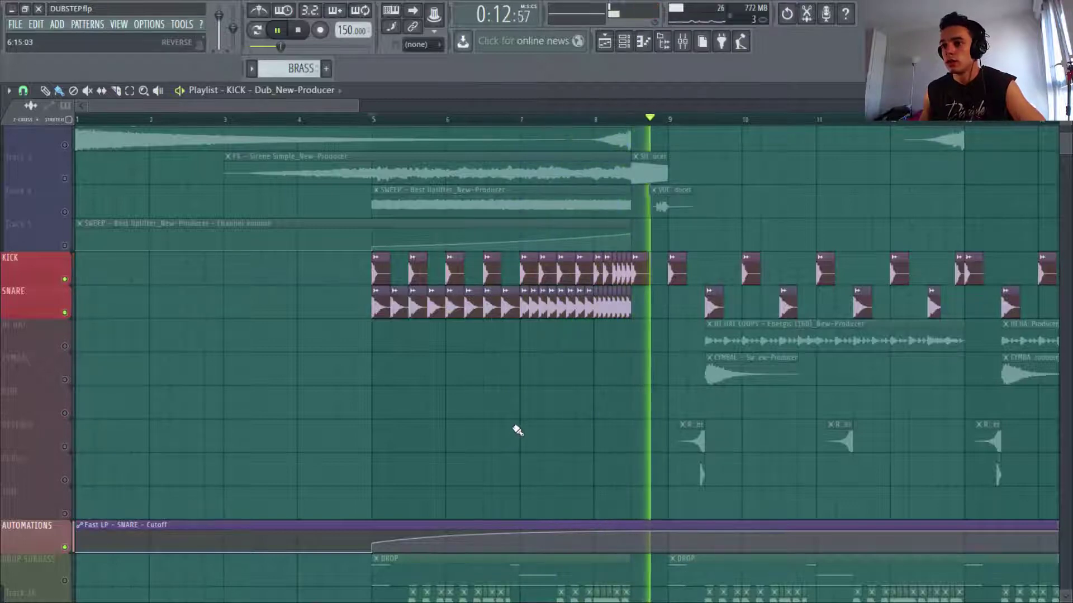
key("space")
Step: Solo the MASTER track holding the Love Philter mix level automation
scroll(513, 435, "down", 5)
scroll(517, 411, "down", 8)
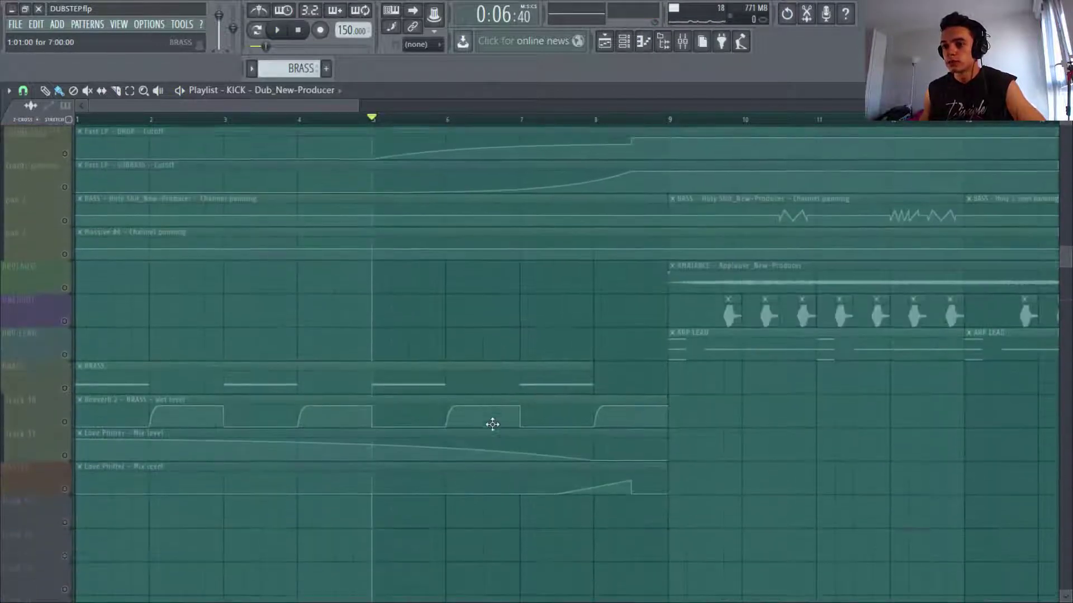
left_click(66, 385)
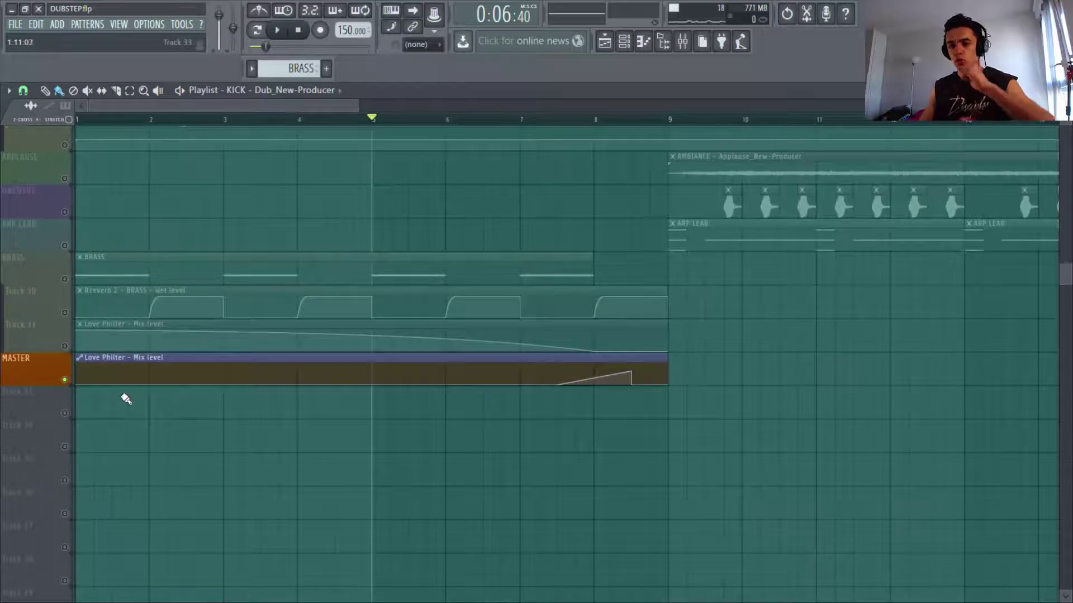
Step: Play the end of the build-up from the middle of bar 7 while watching the master's Love Philter mix level automation
scroll(555, 430, "up", 15)
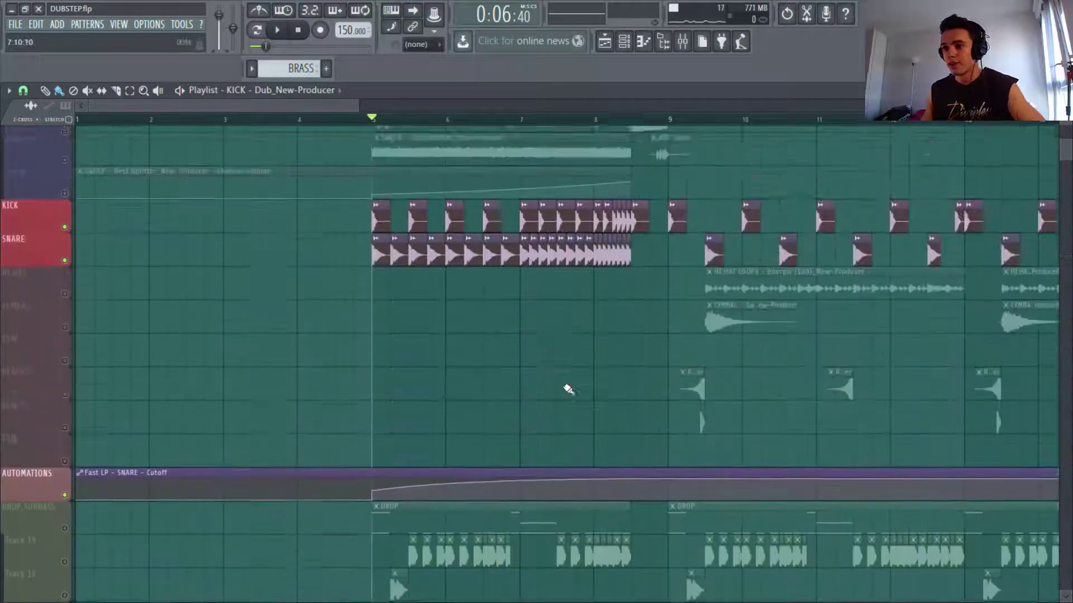
left_click(567, 116)
scroll(637, 280, "down", 11)
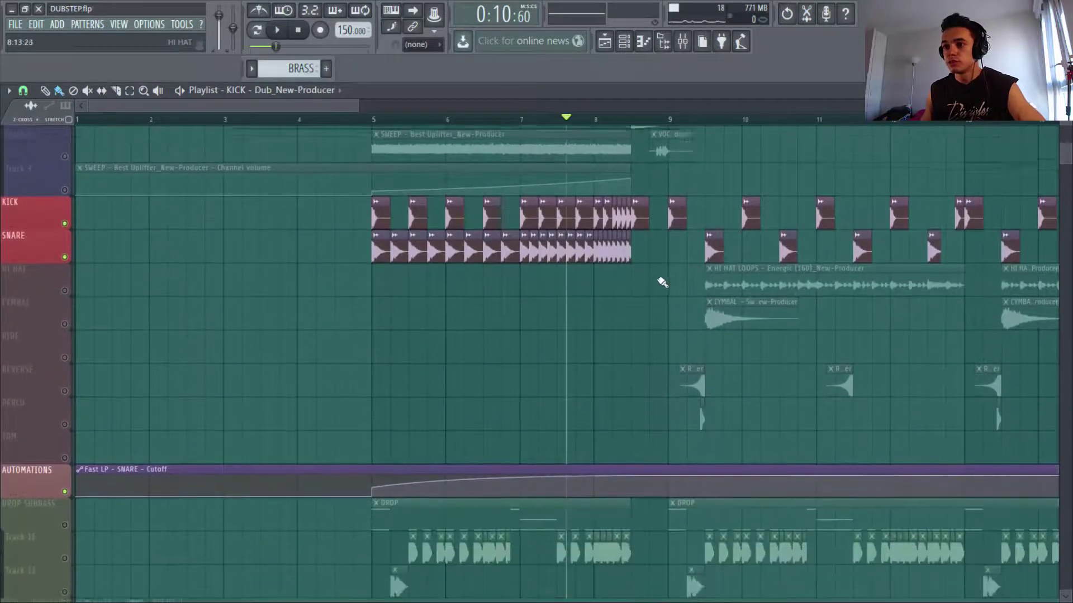
scroll(633, 276, "down", 9)
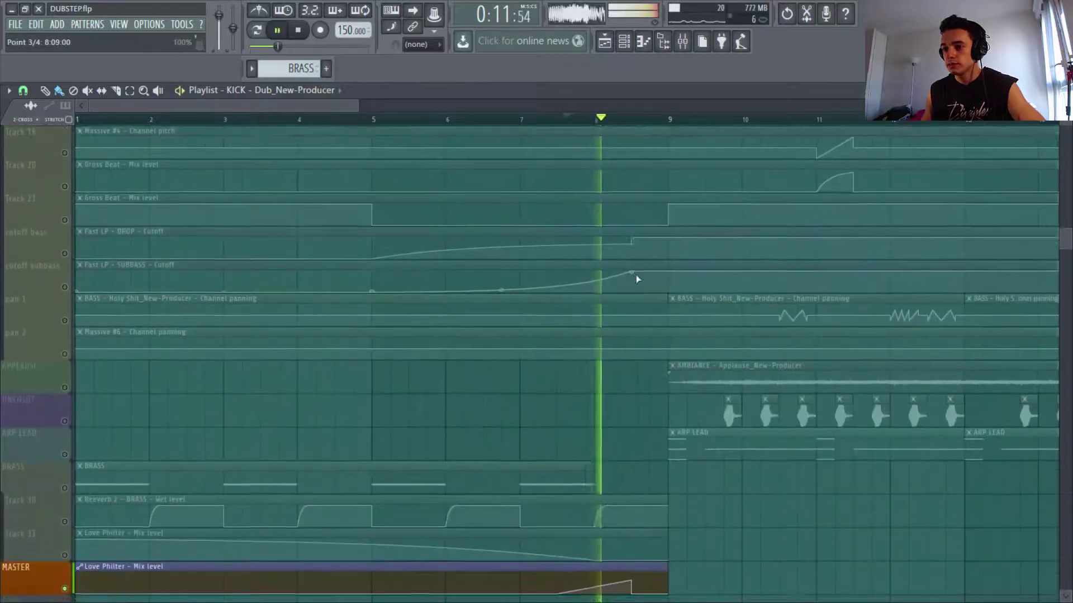
key("space")
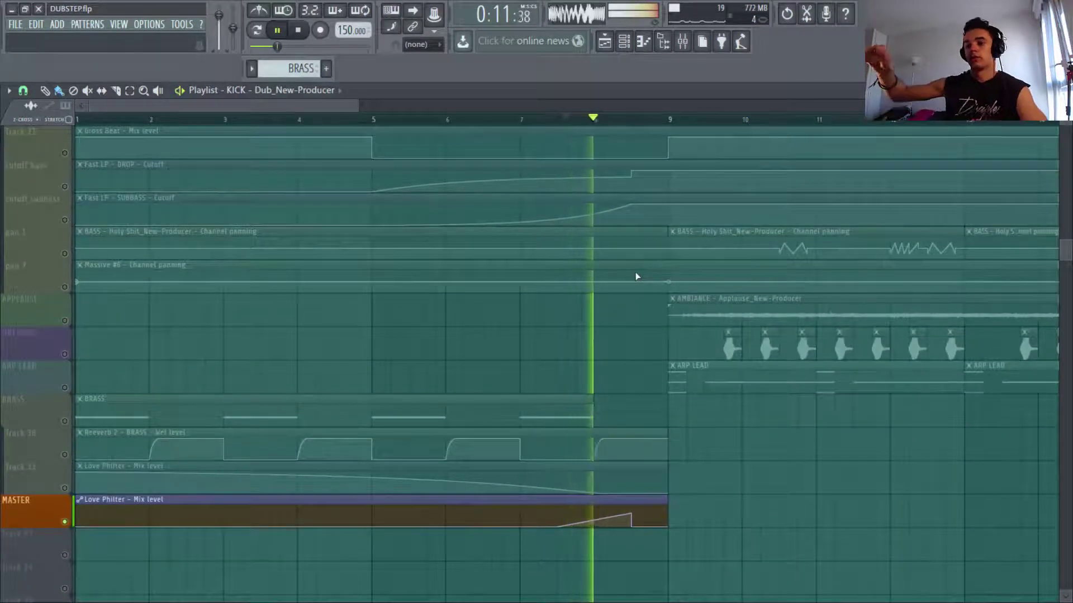
key("space")
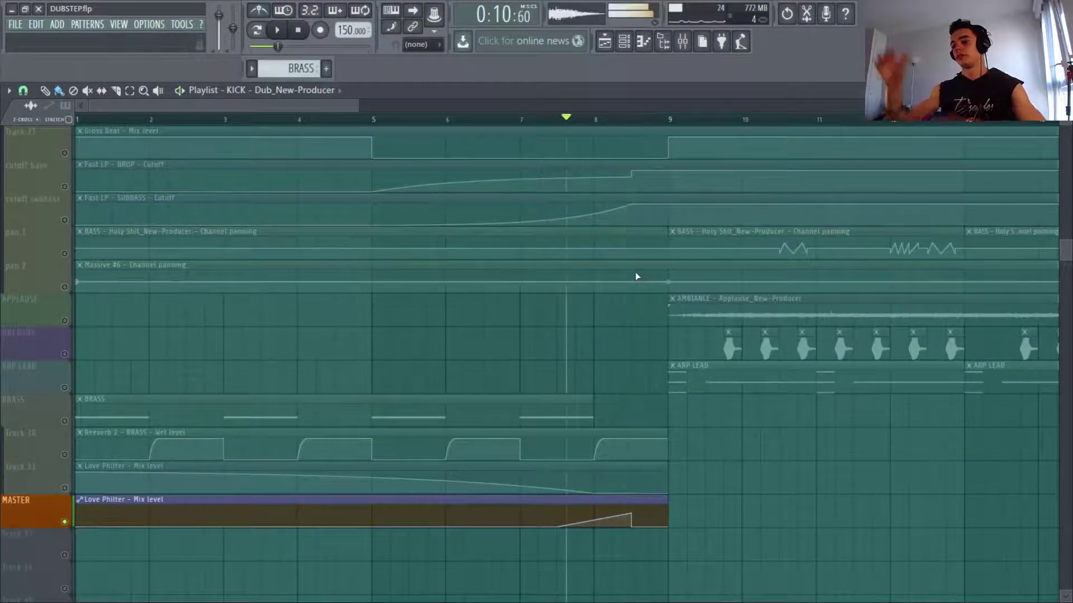
Step: Show the mixer's Master track higher on screen and inspect its Fruity Love Philter settings
left_click(682, 41)
left_click(103, 471)
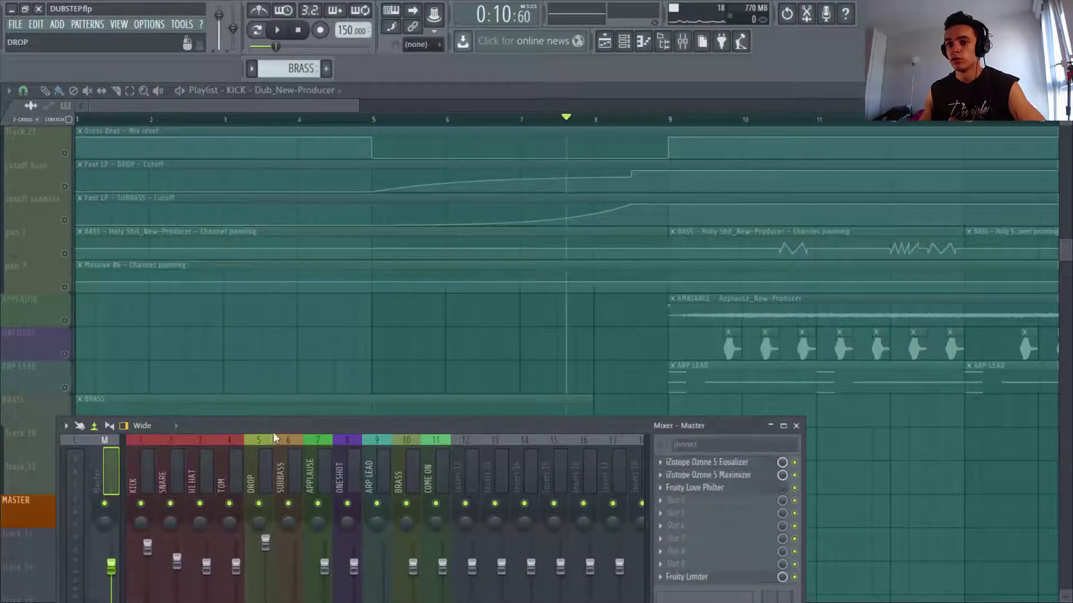
left_click_drag(273, 429, 333, 238)
left_click(745, 285)
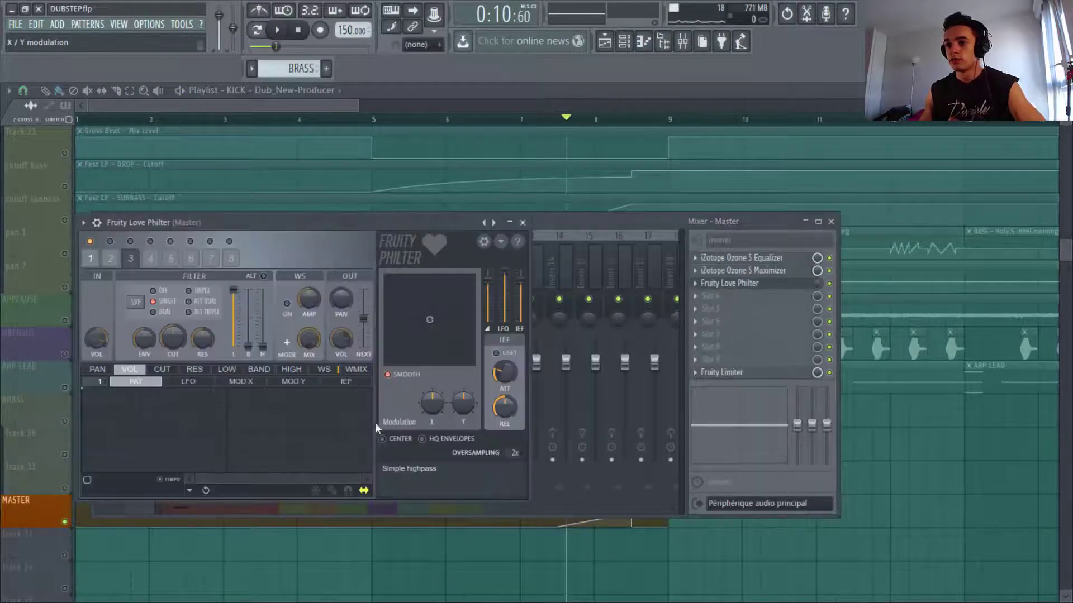
left_click(523, 222)
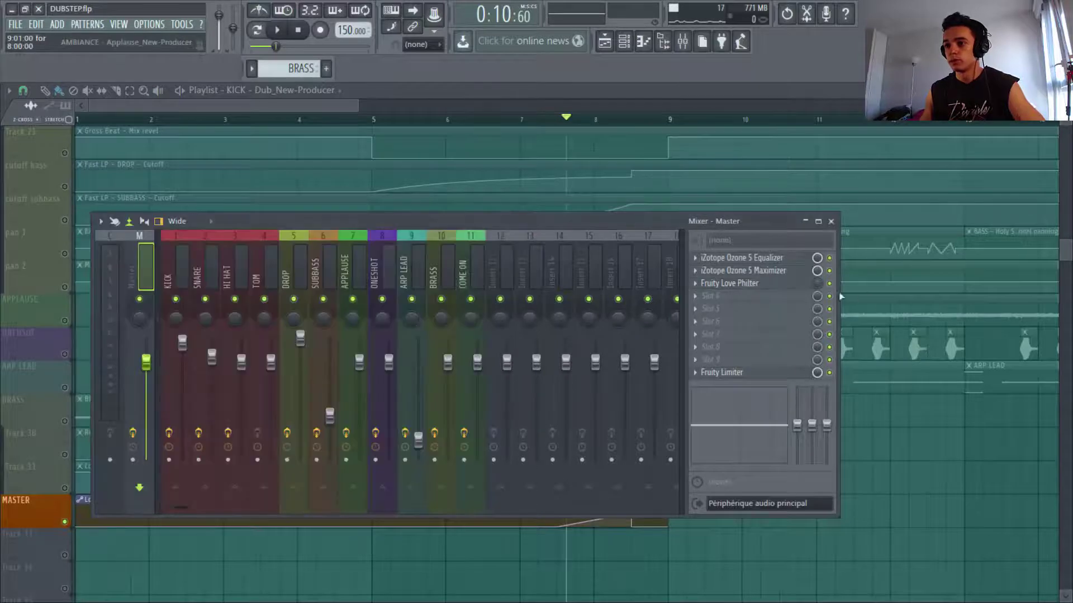
Step: Play the end of the build-up while watching the Master's Love Philter mix knob, with the mixer closed at the end
key("space")
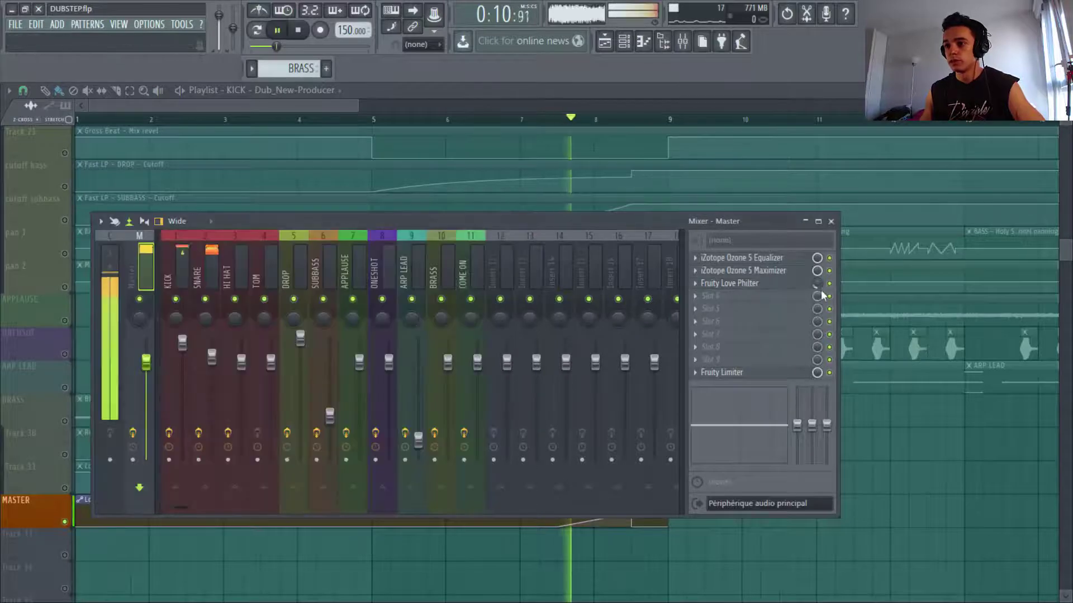
left_click(831, 221)
key("space")
Step: Clear the solo so every track is enabled and enlarge the EFFET tracks in the playlist
scroll(638, 426, "up", 8)
scroll(630, 423, "up", 5)
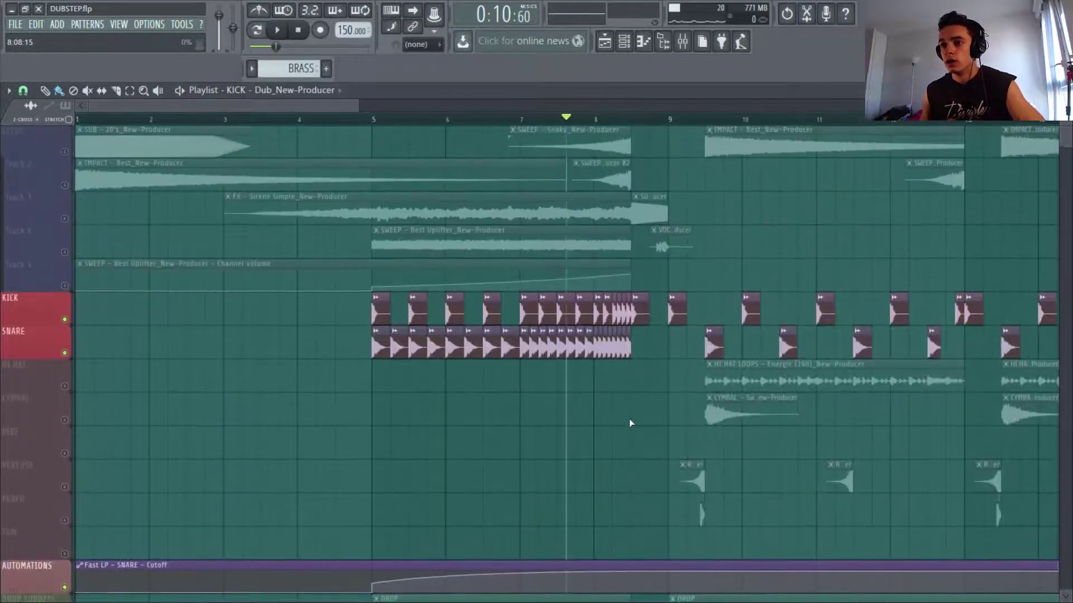
right_click(65, 254)
right_click(65, 254)
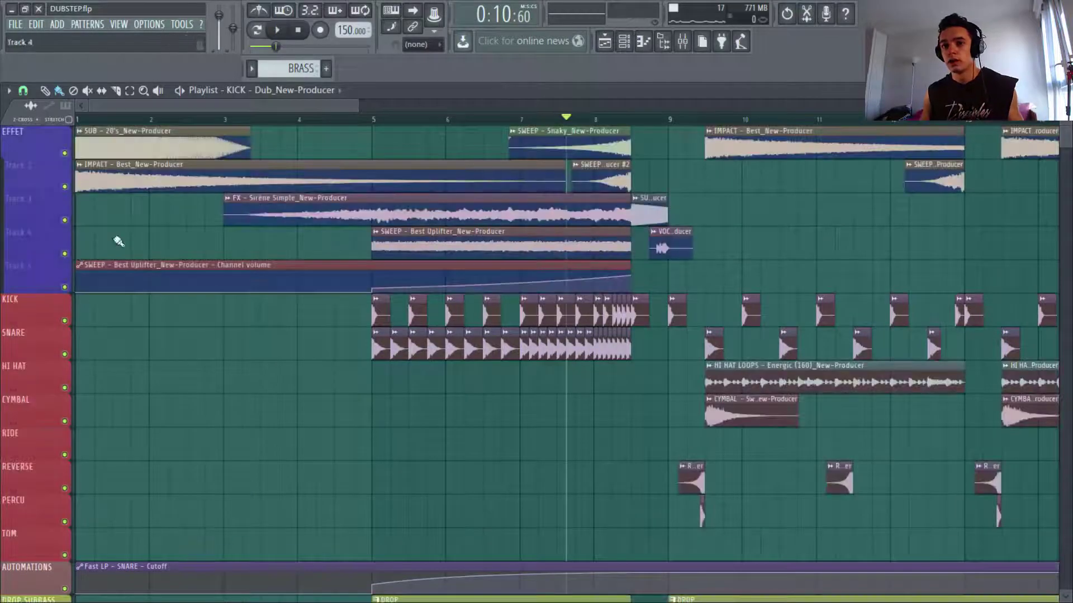
right_click(168, 237, "ctrl")
left_click_drag(479, 233, 67, 162)
scroll(158, 177, "up", 3)
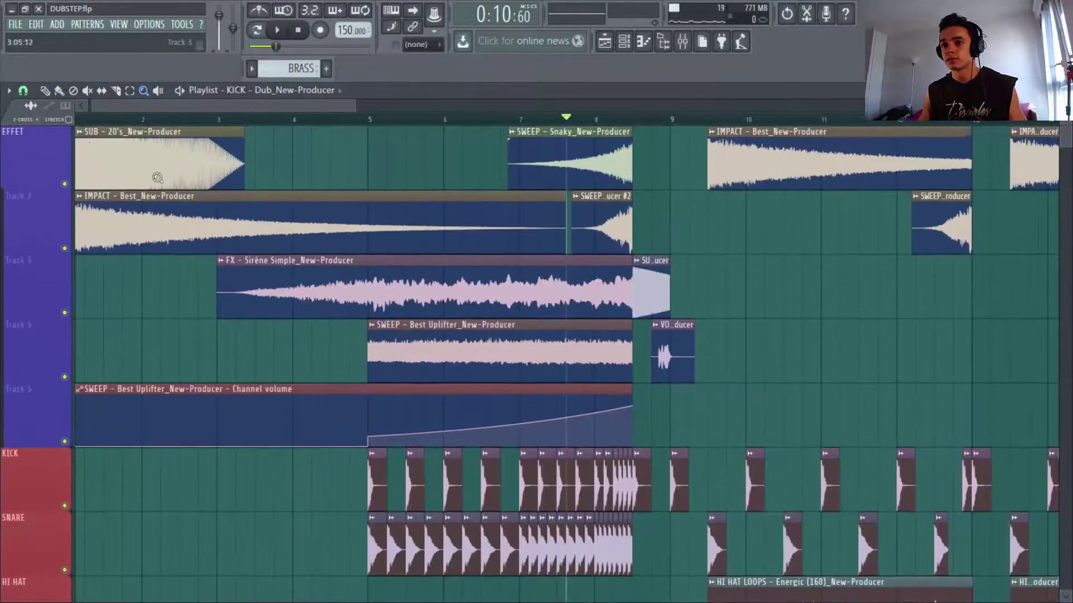
Step: Inspect the sample settings of the SUB - 20's, IMPACT - Best and FX - Sirène Simple clips in the intro
key("space")
left_click(101, 132)
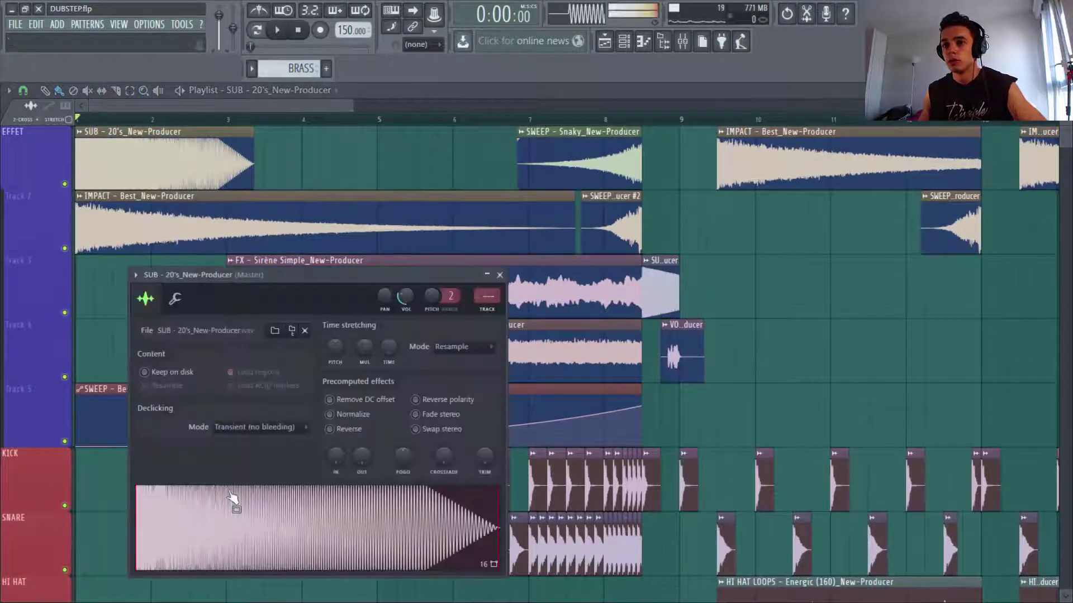
left_click(499, 275)
left_click(112, 196)
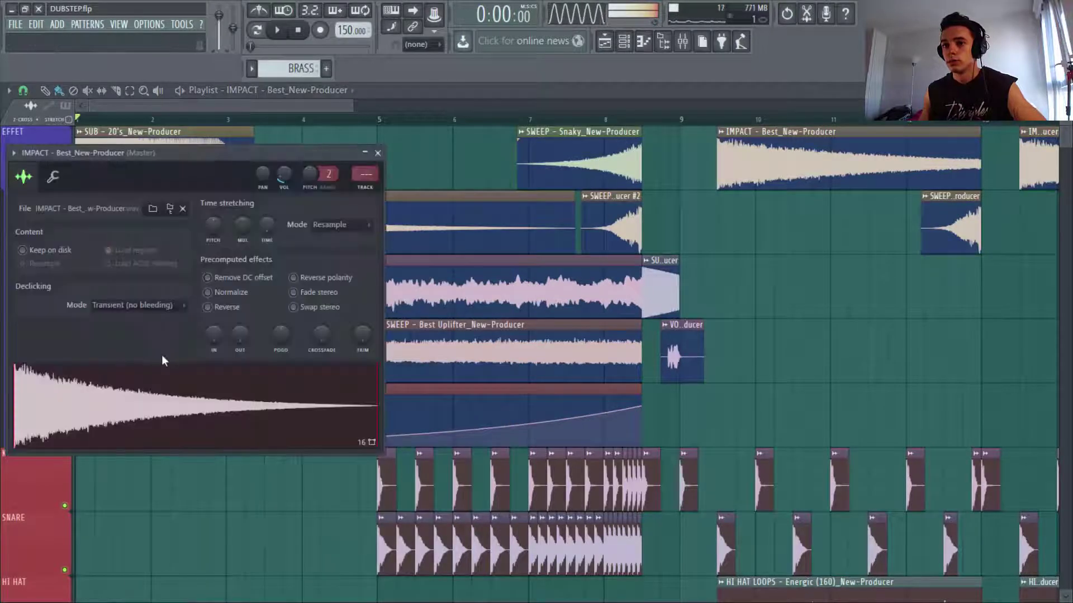
left_click(426, 395)
left_click(339, 279)
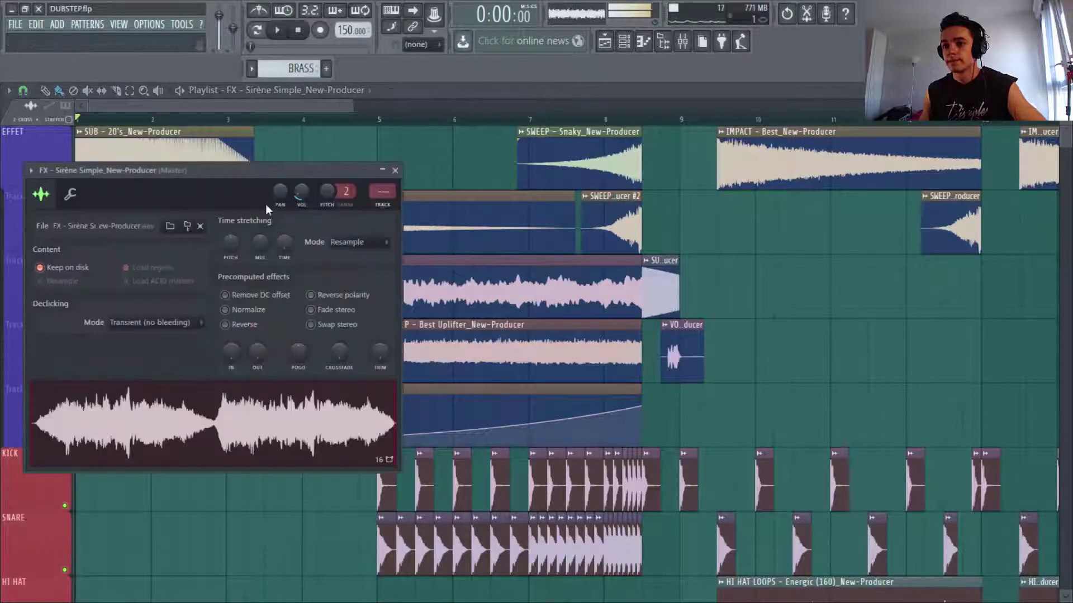
Step: Play the intro effects from bar 3 and inspect the SWEEP - Sudden #2 clip before the drop
left_click(277, 108)
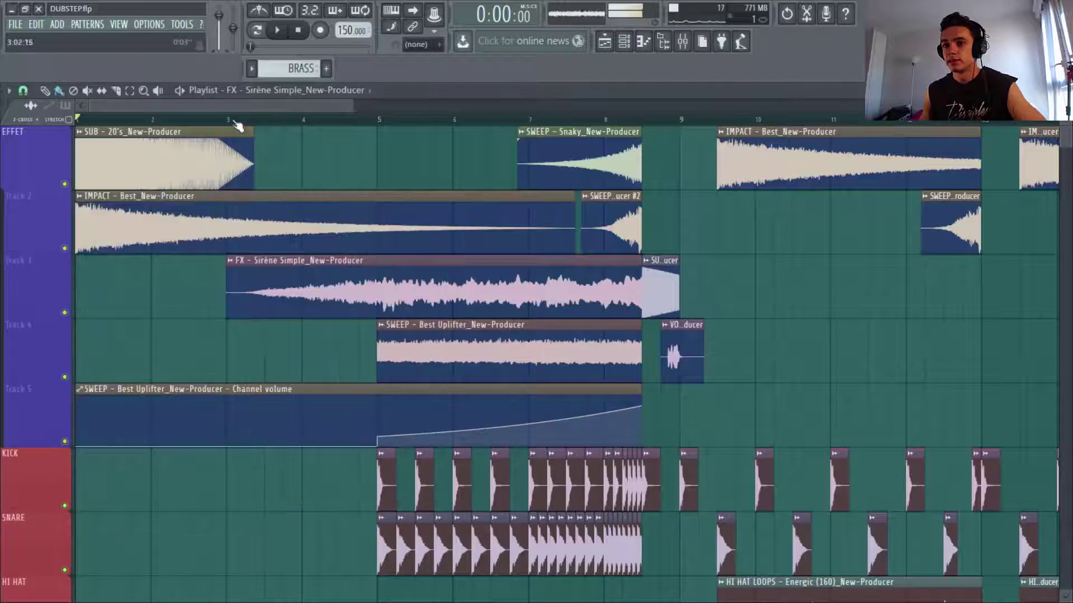
key("space")
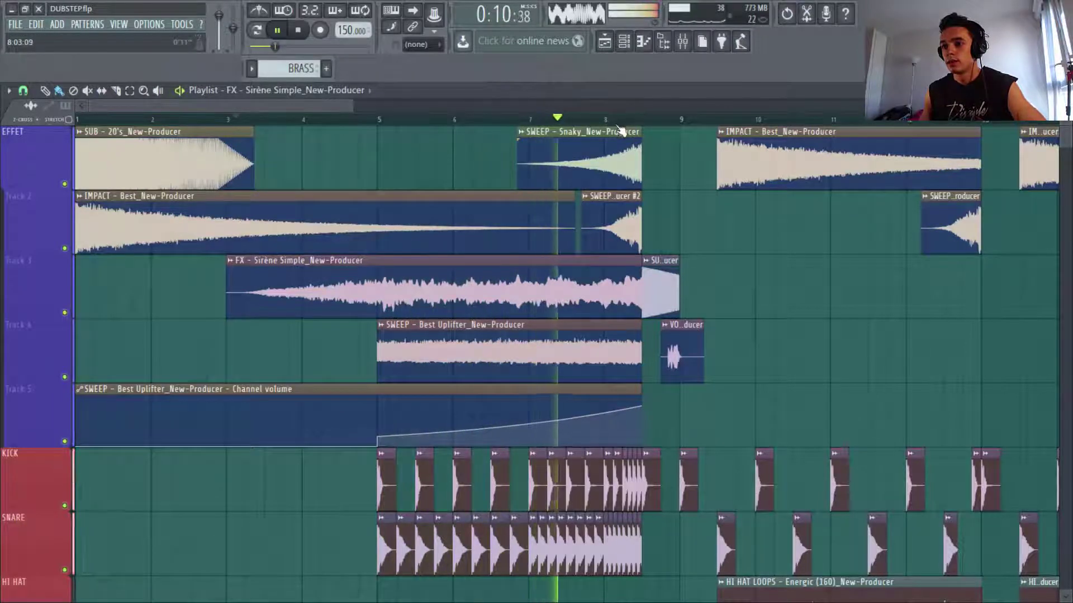
key("space")
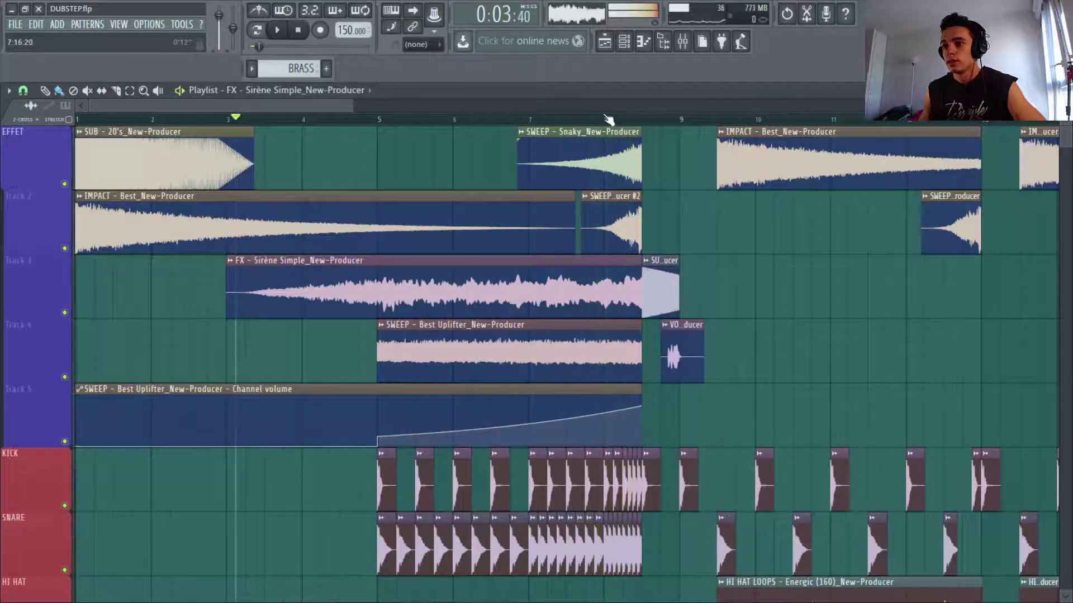
double_click(618, 227)
left_click(413, 188)
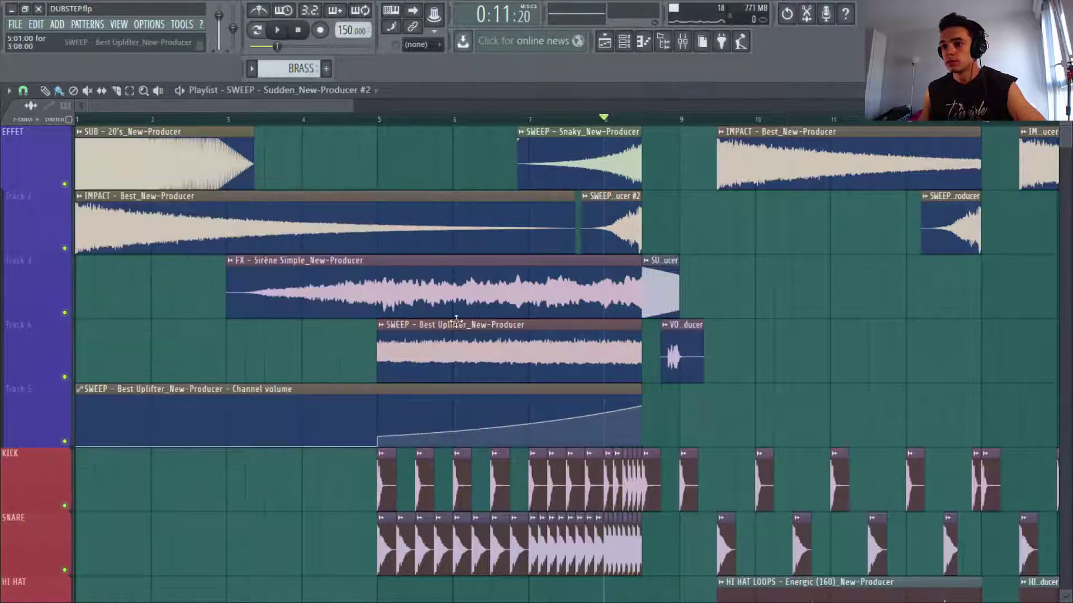
Step: Solo the Best Uplifter sweep with its channel volume automation and play the rise from bar 5
right_click(65, 442)
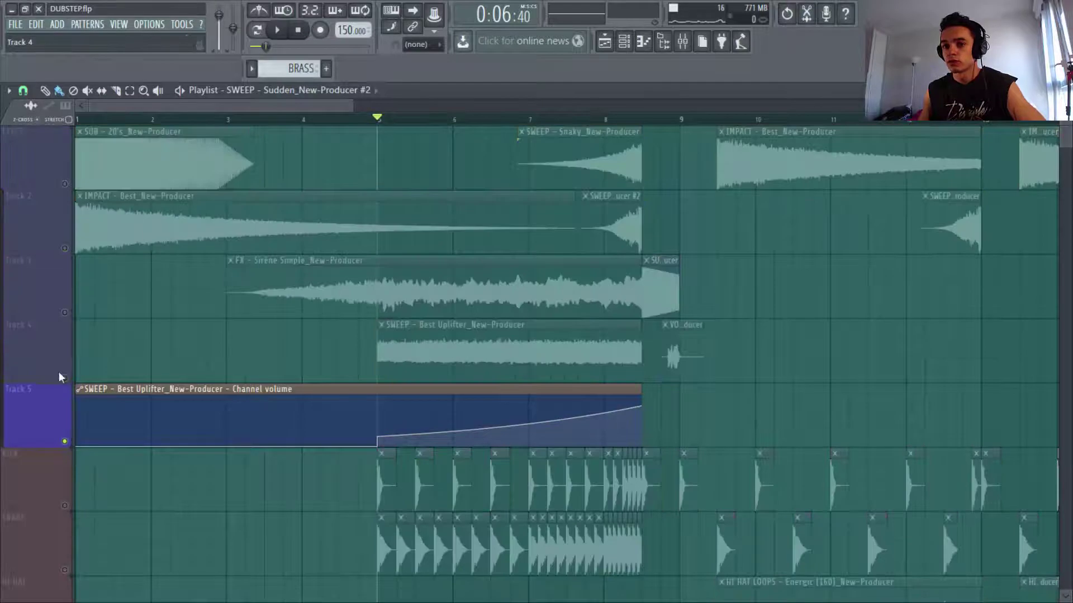
left_click(64, 377)
key("space")
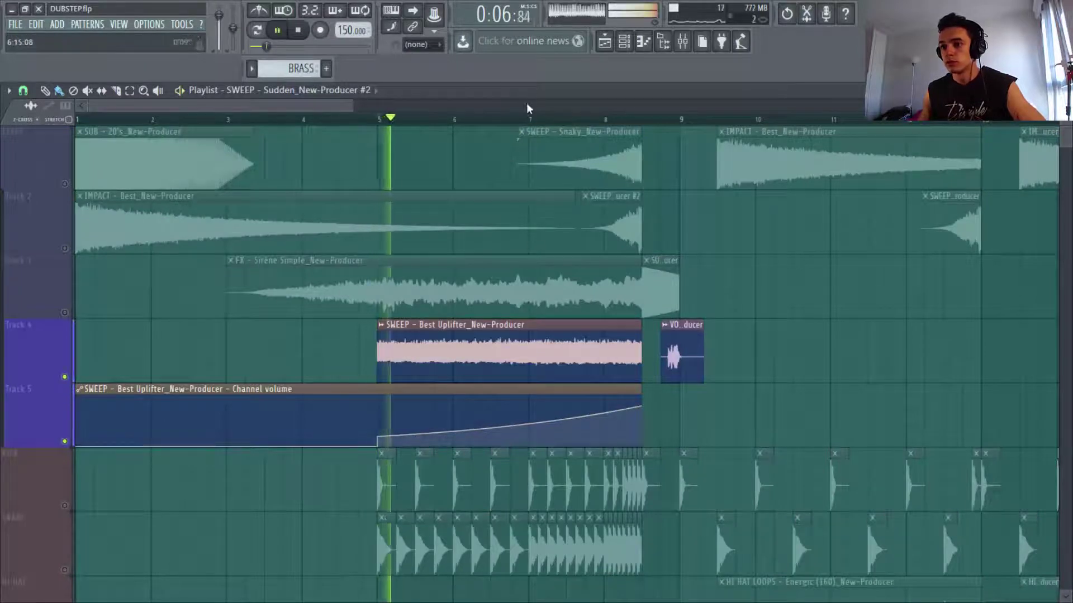
left_click(526, 119)
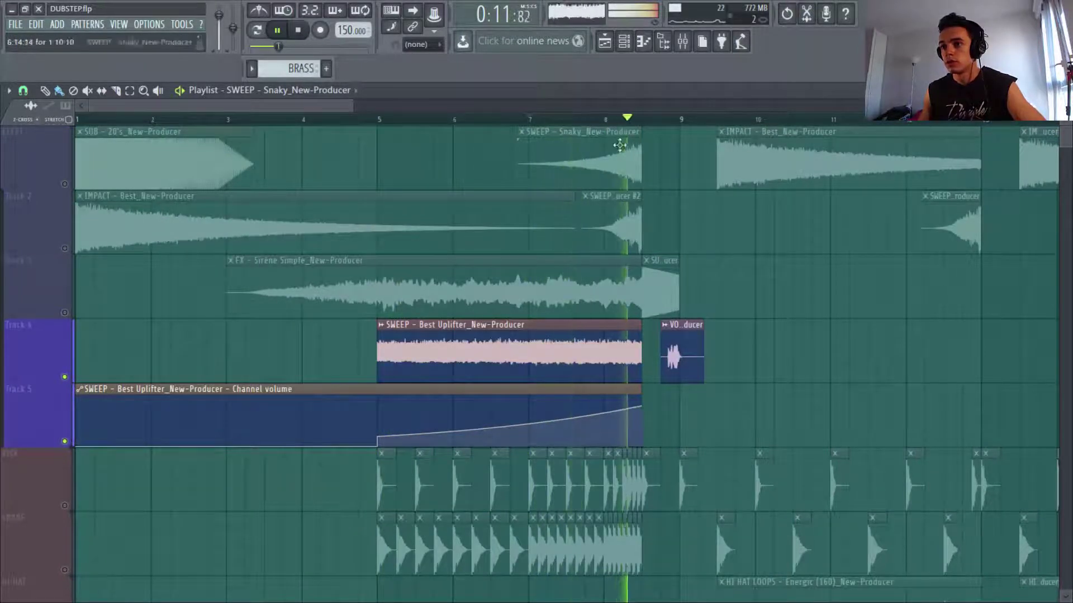
key("space")
Step: Inspect the sample settings of the VOCAL - Come On clip on Track 4
double_click(692, 356)
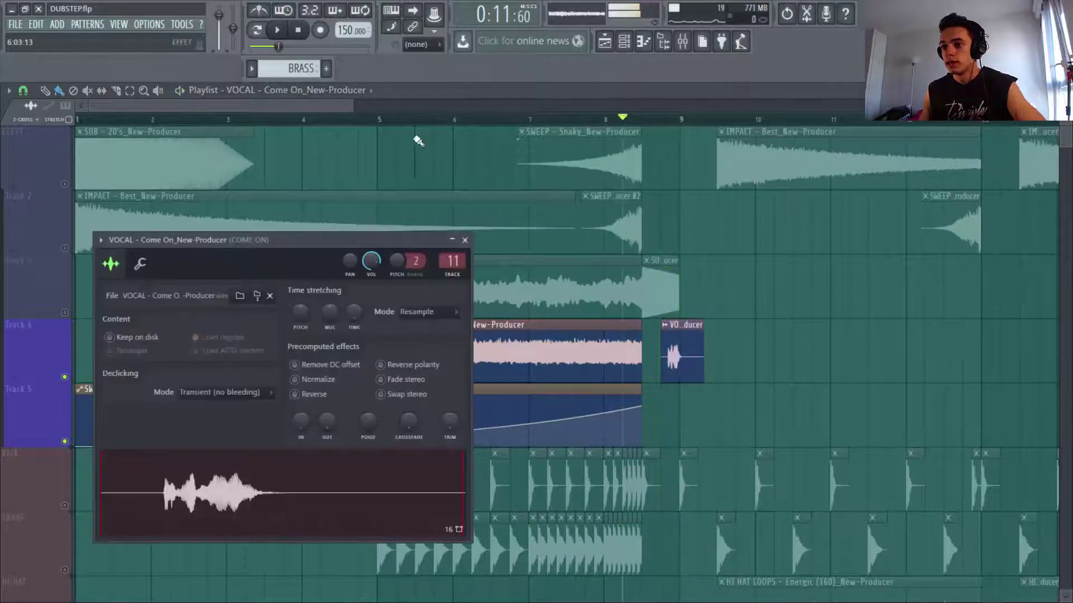
left_click_drag(313, 257, 377, 139)
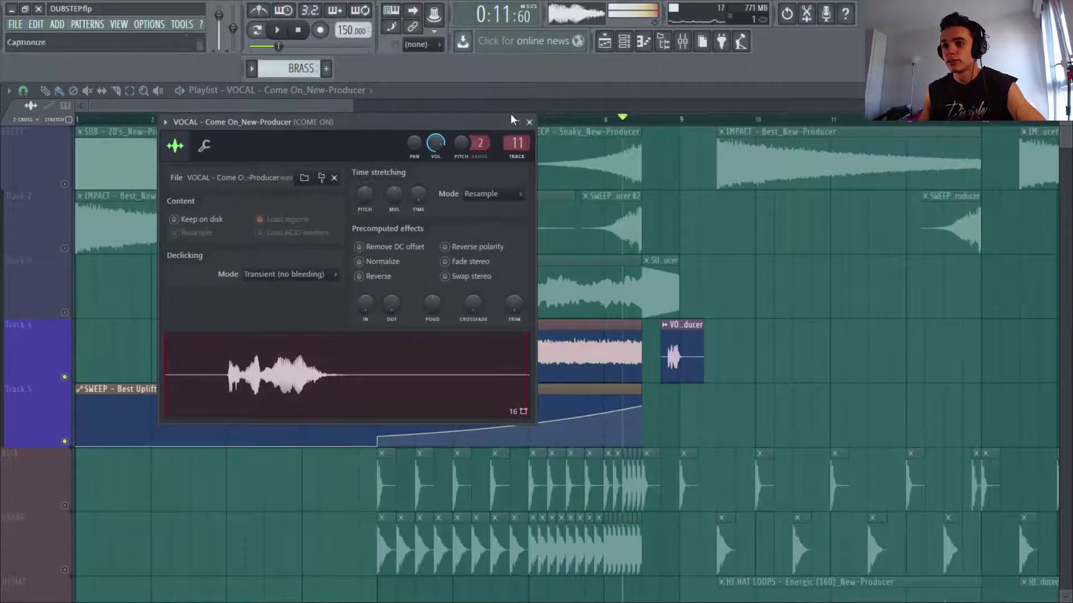
left_click(529, 121)
Step: Inspect the sample settings of the first IMPACT - Best clip in the drop, after bar 9
scroll(400, 272, "down", 5)
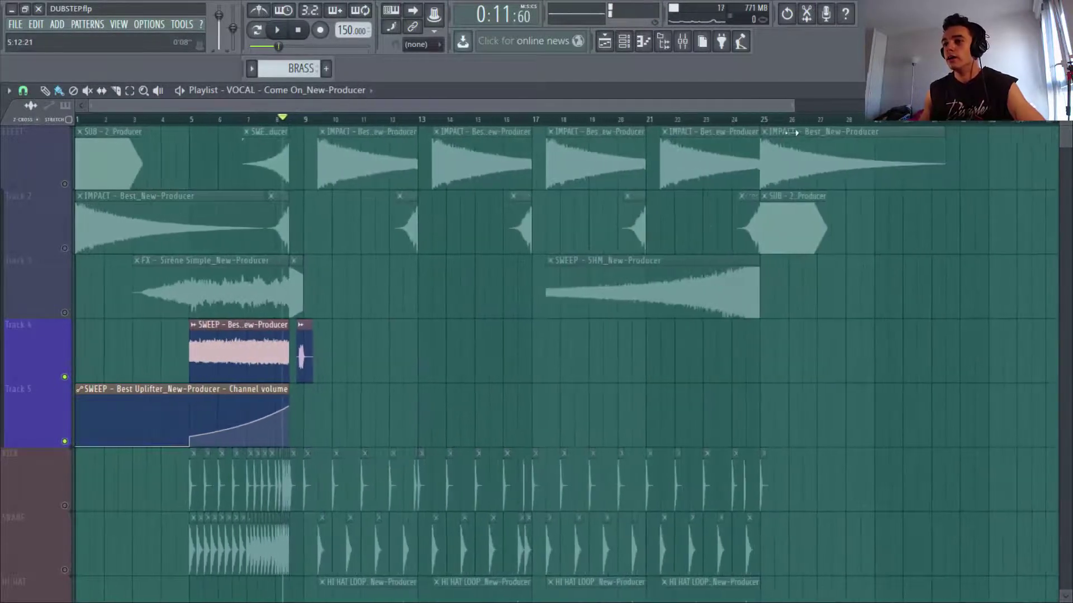
double_click(359, 168)
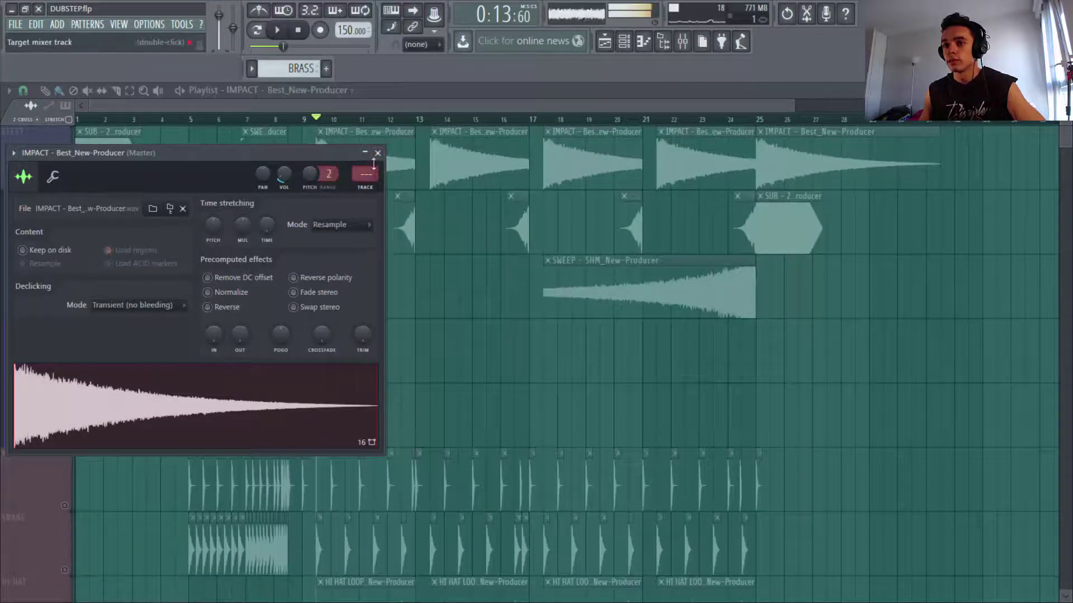
left_click(379, 153)
Step: Add the EFFET track, Track 2 and Track 3 to the soloed tracks
left_click(65, 185)
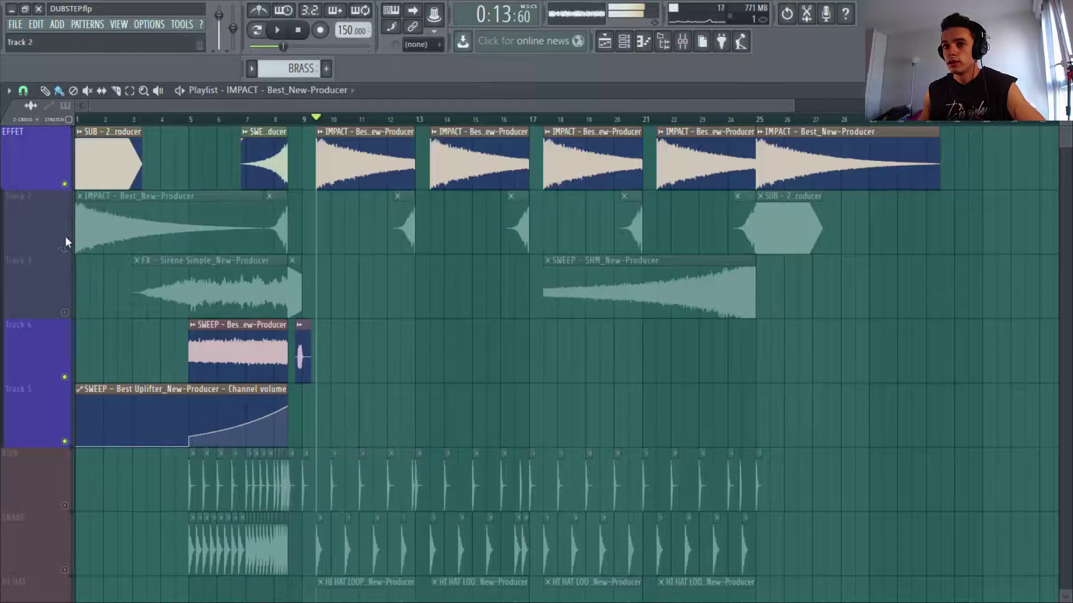
left_click(64, 248)
left_click(64, 312)
Step: Inspect the sample settings of the drop's SWEEP - Sudden clip before bar 13 and its SWEEP - SHM clip
double_click(405, 229)
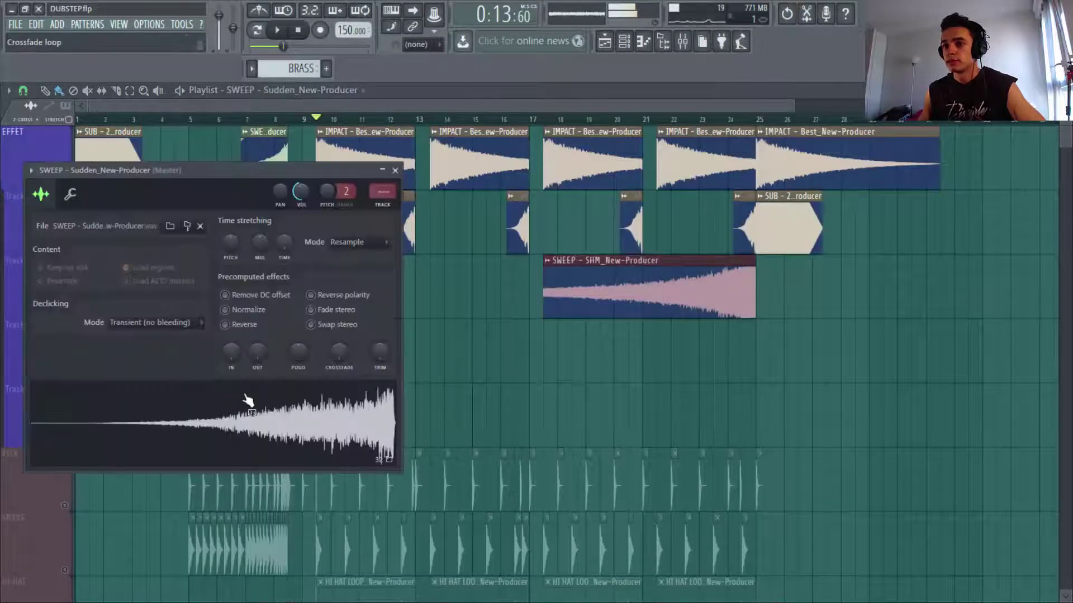
left_click(396, 174)
double_click(609, 271)
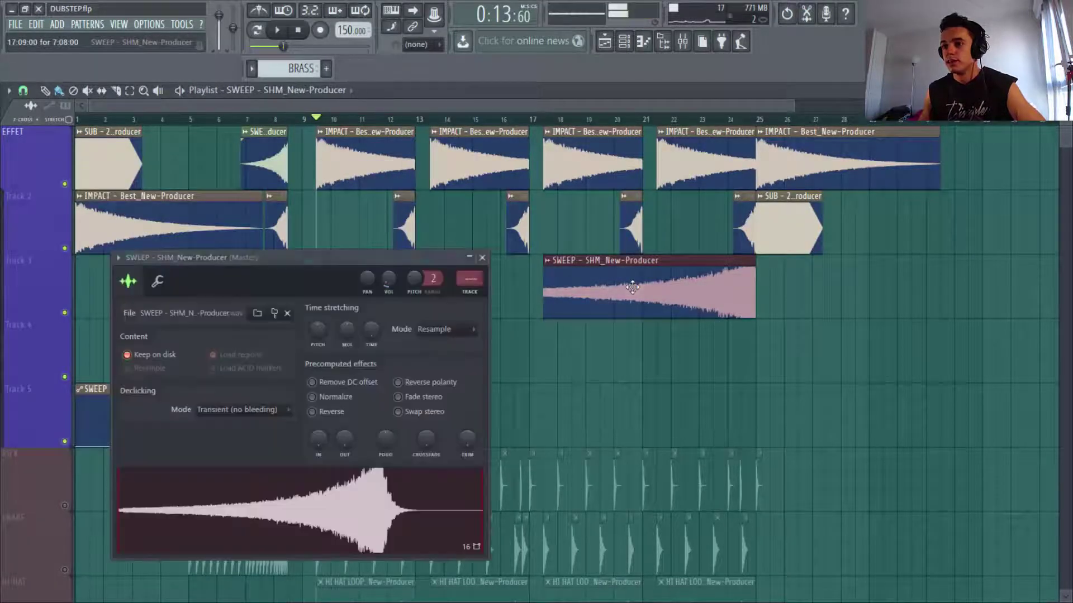
left_click_drag(332, 255, 360, 147)
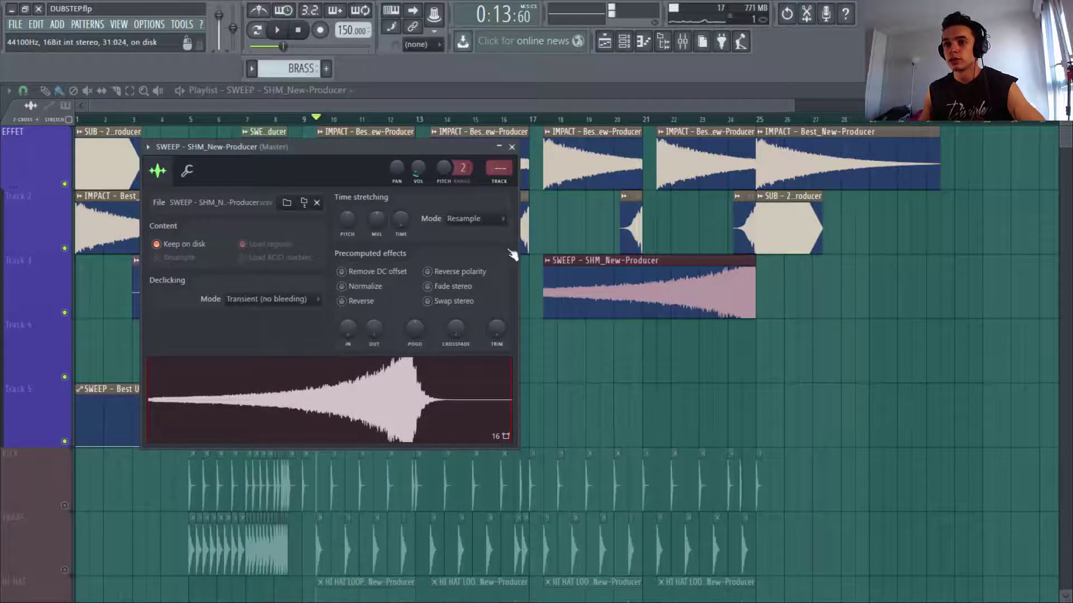
left_click(512, 148)
Step: Move playback towards the end of the drop and inspect the SWEEP - Sudden clip just before bar 25
left_click(713, 119)
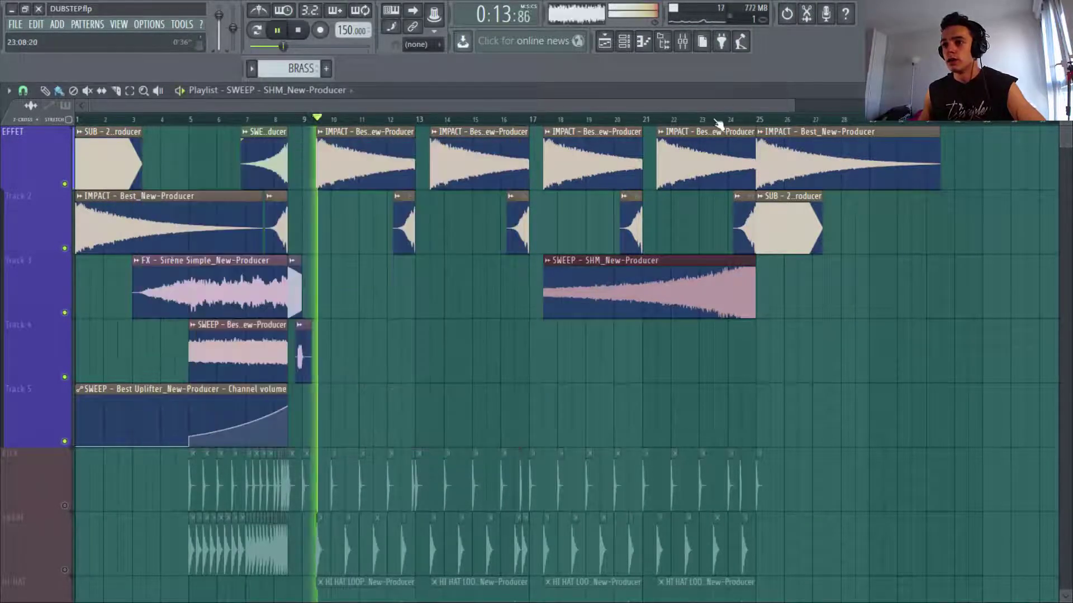
double_click(743, 239)
left_click(397, 169)
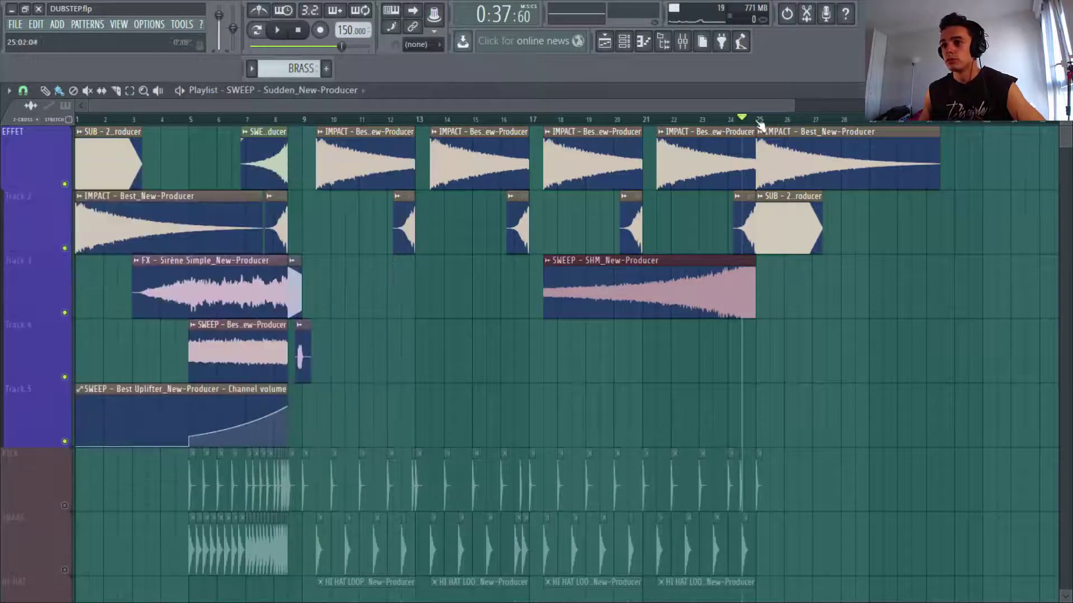
Step: Clear the solo with the whole arrangement in view and play all tracks from bar 8
right_click(837, 283)
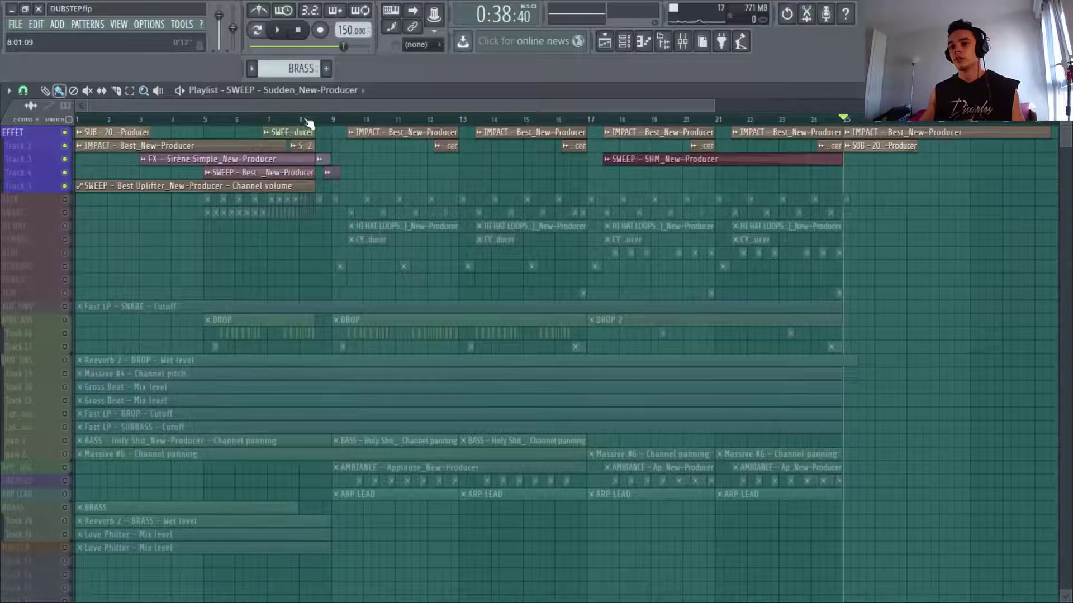
left_click(307, 120)
left_click(68, 219)
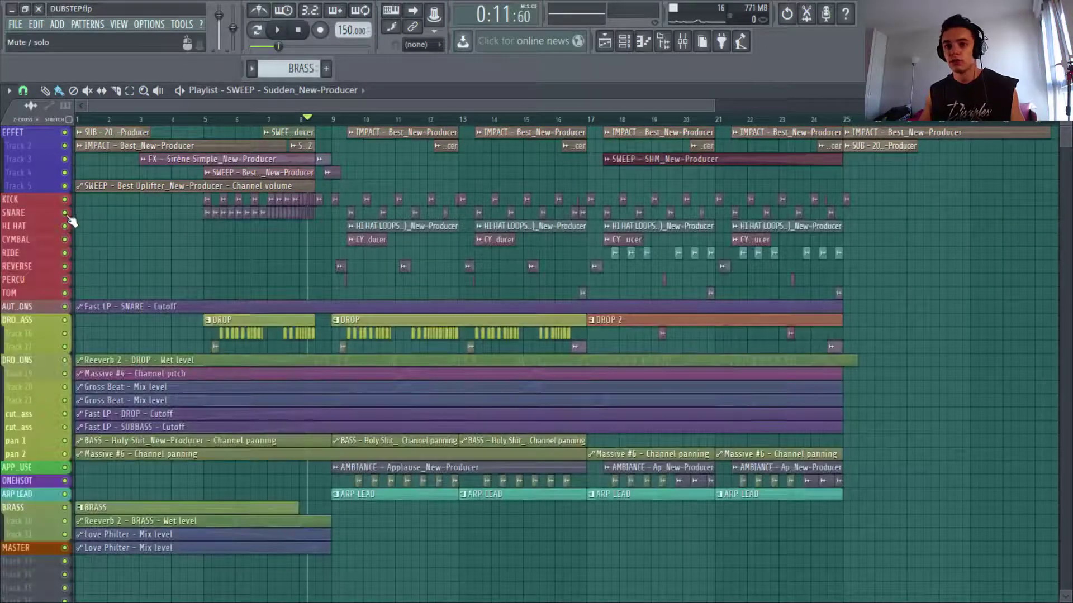
key("space")
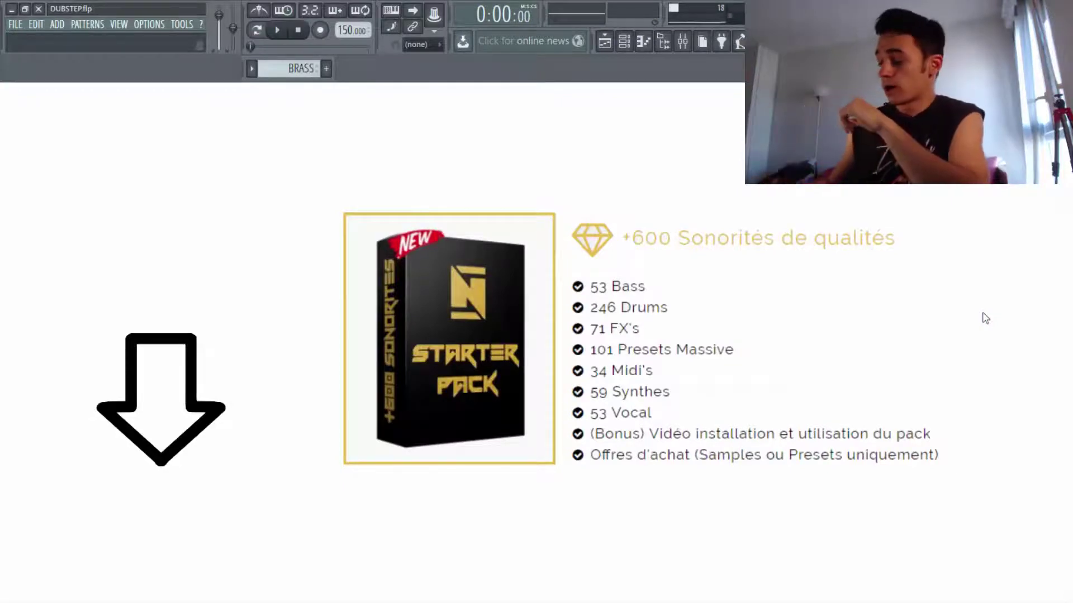
Step: Show the DROP pattern's channels and open the preset browser of the Massive #10 arp lead
left_click(624, 43)
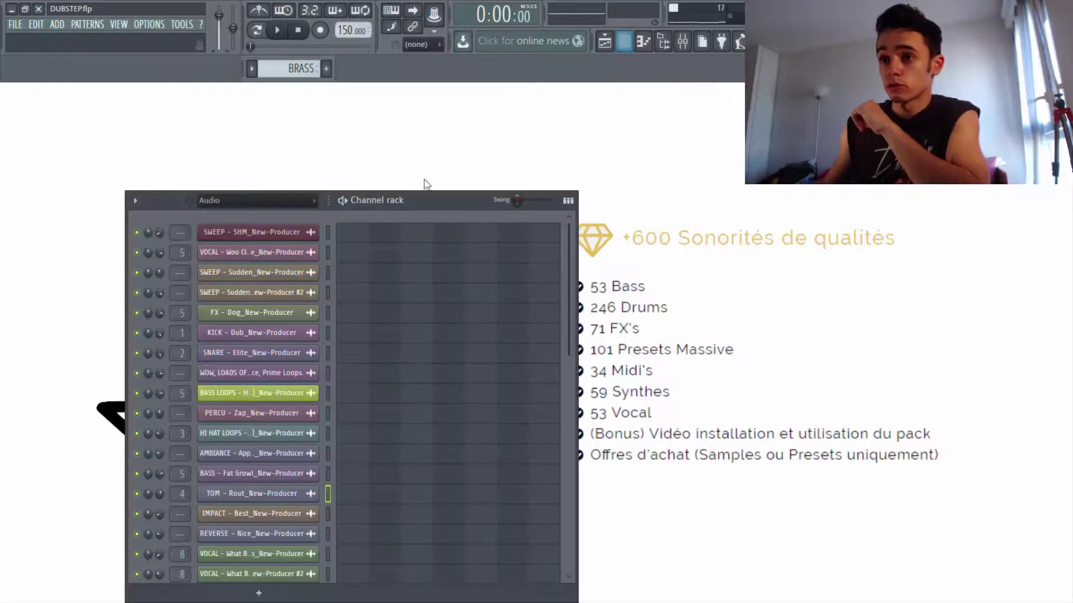
left_click(252, 68)
left_click(267, 96)
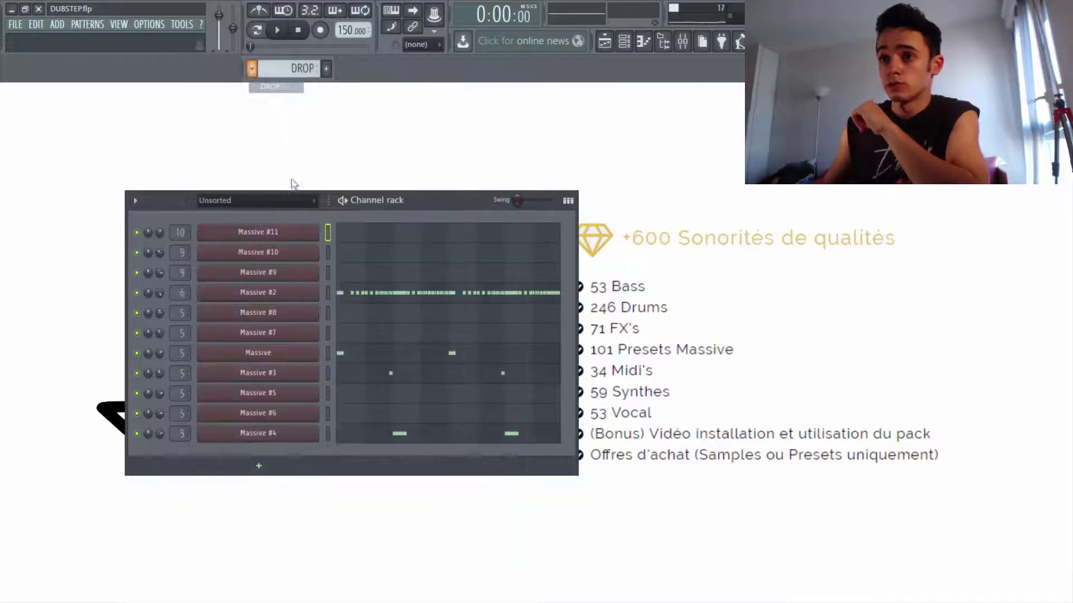
left_click(284, 252)
left_click(672, 188)
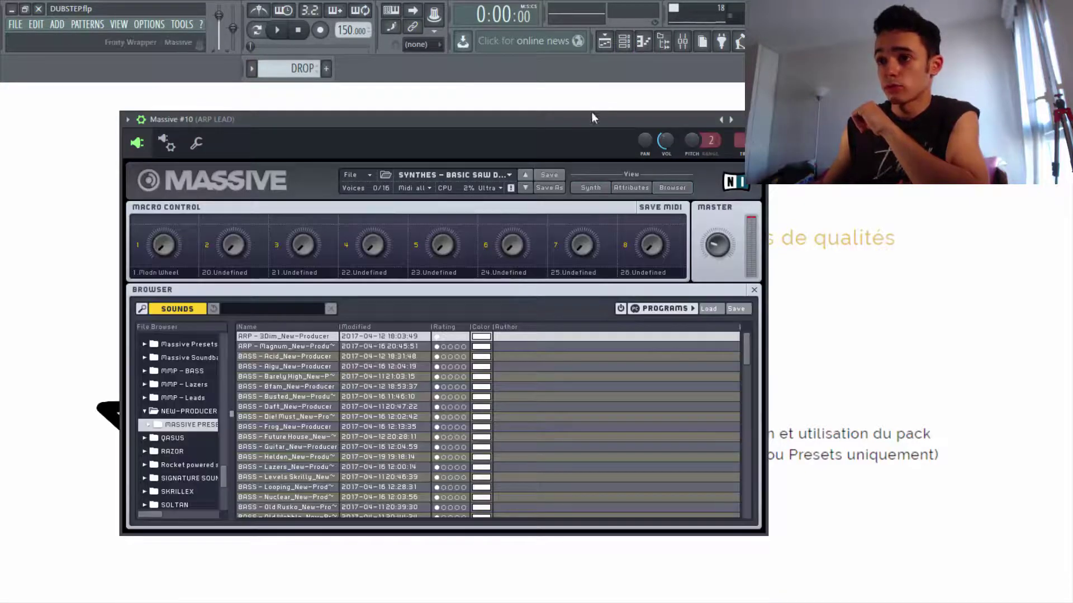
Step: Look through the BASS presets in Massive #10's NEW-PRODUCER folder and close the plugin window
left_click_drag(592, 115, 597, 82)
scroll(280, 326, "down", 2)
scroll(279, 326, "down", 4)
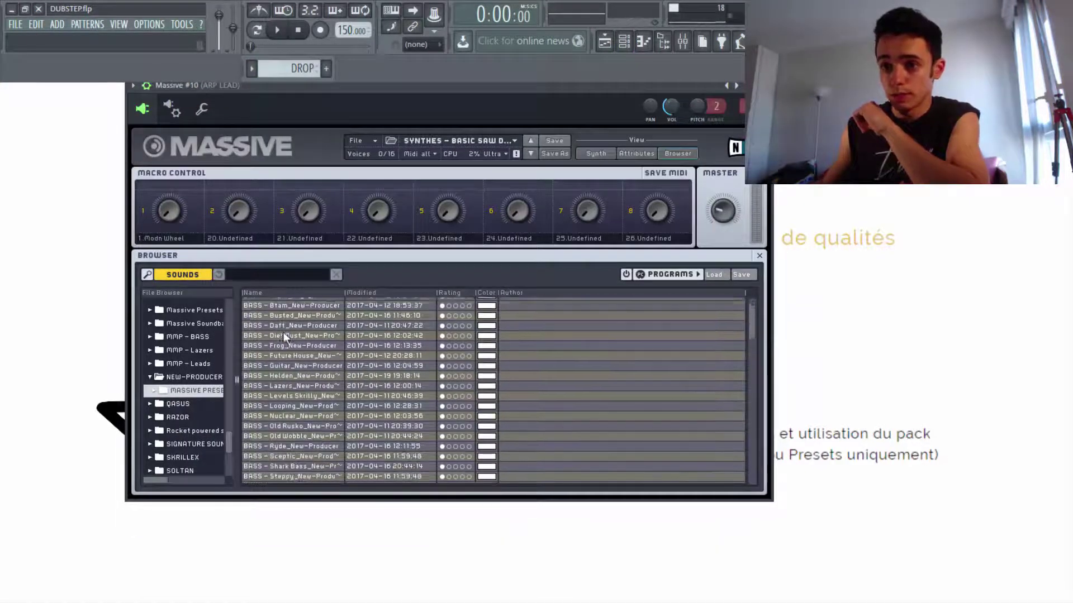
scroll(285, 335, "up", 2)
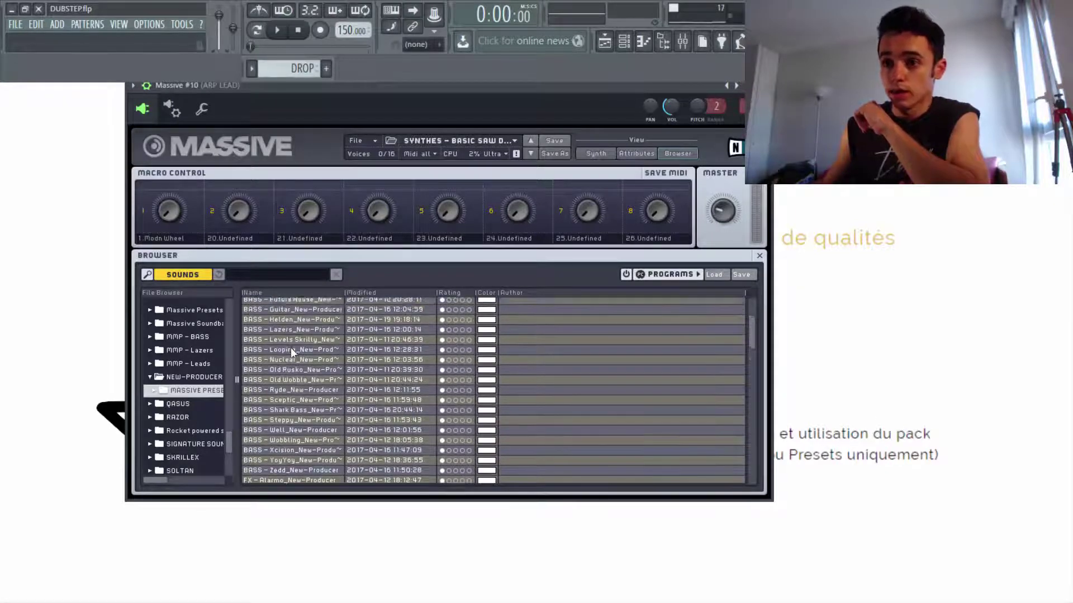
key("Escape")
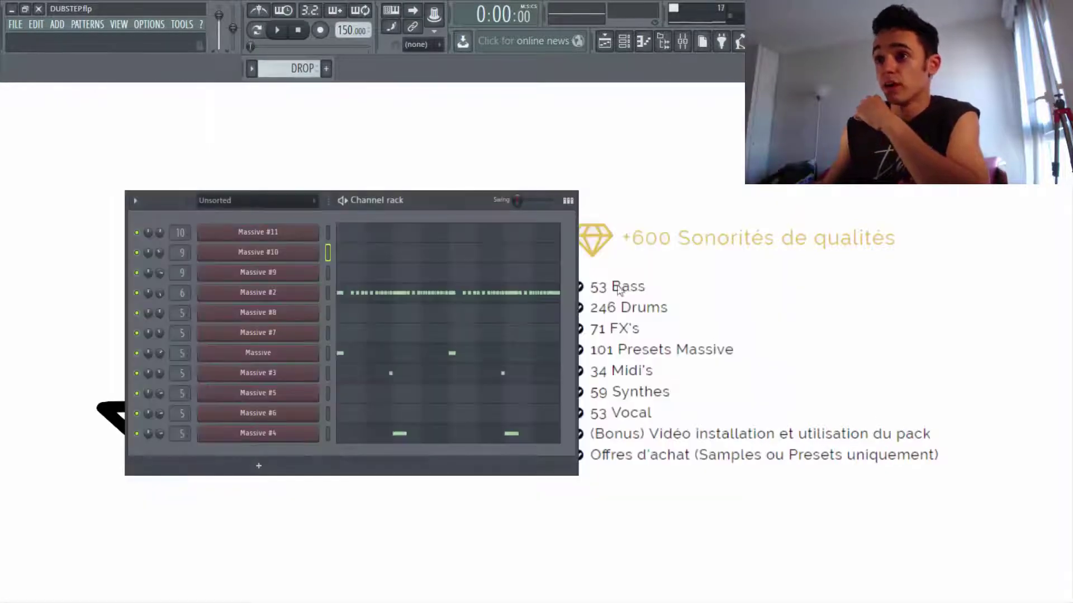
Step: Review the full arrangement in the playlist, and hide both the playlist and the channel rack
left_click(604, 41)
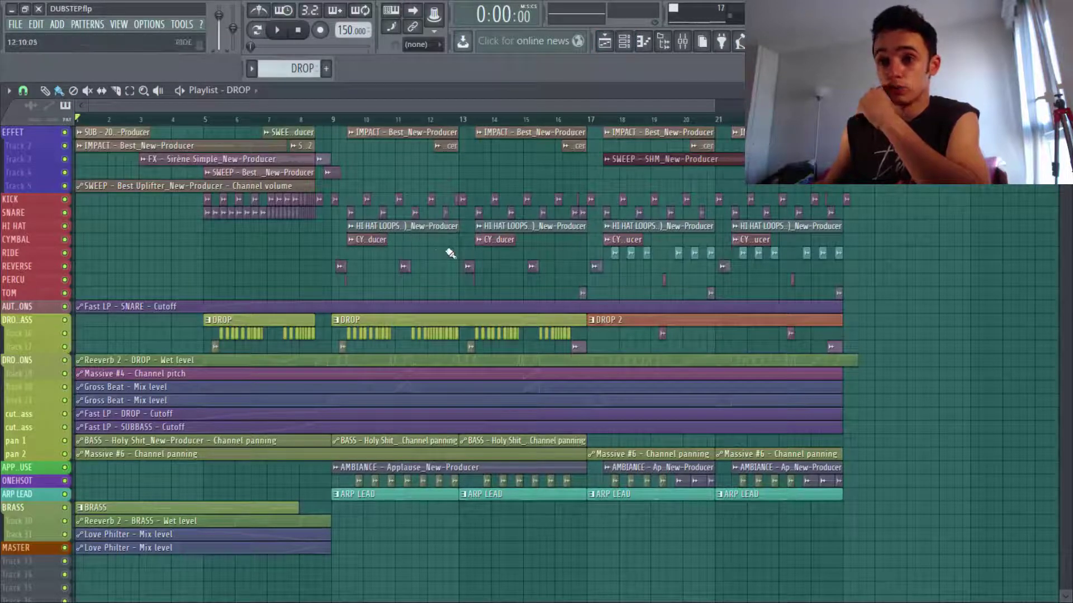
left_click(605, 45)
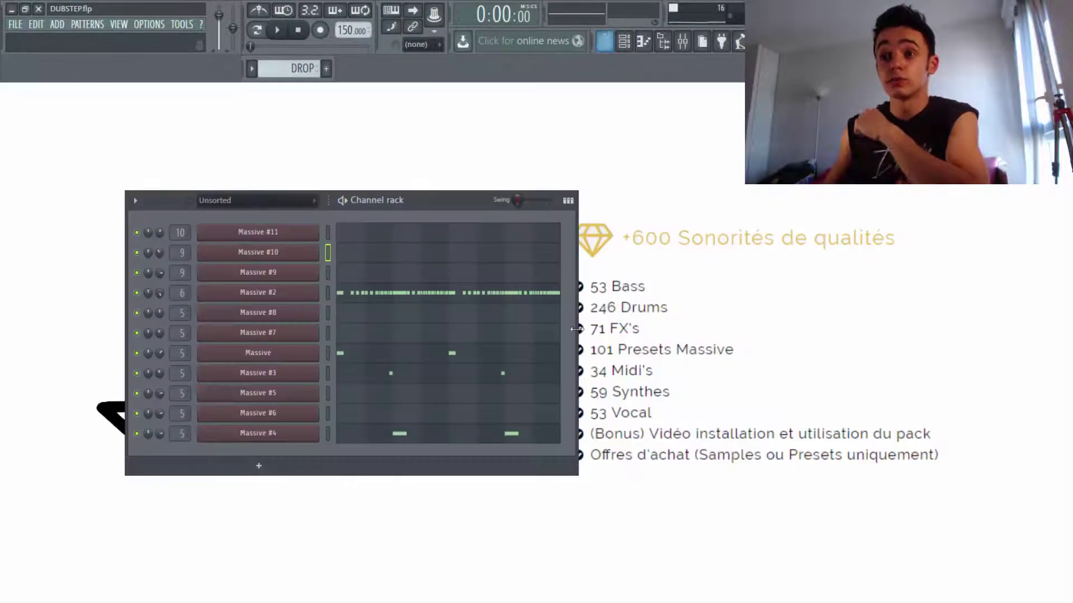
left_click(623, 43)
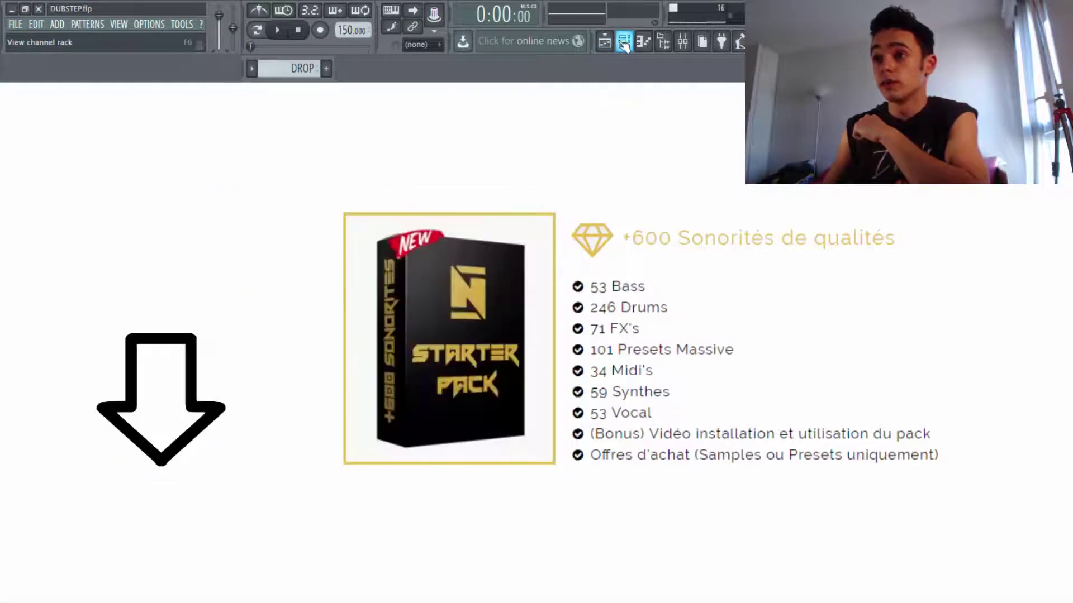